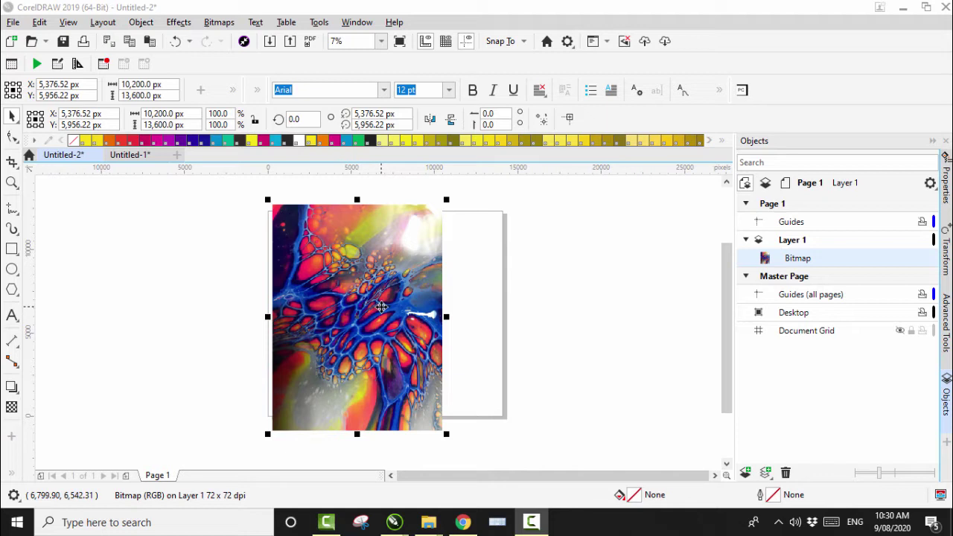
Open the Resample settings for the imported painting bitmap and set its width to 1,000 pixels, keeping the aspect ratio.
{"action": "left_click", "coordinate": [493, 281]}
{"action": "left_click", "coordinate": [430, 292]}
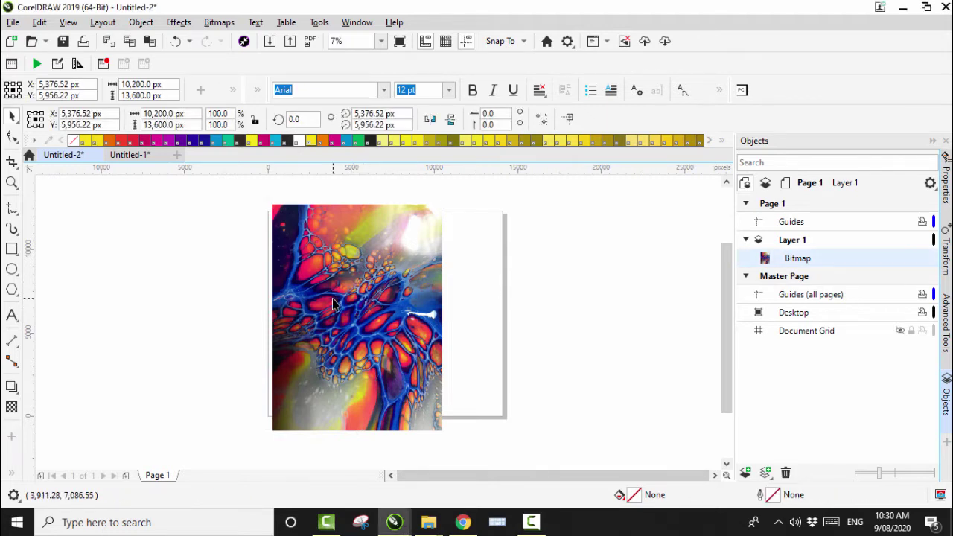
{"action": "left_click", "coordinate": [219, 23]}
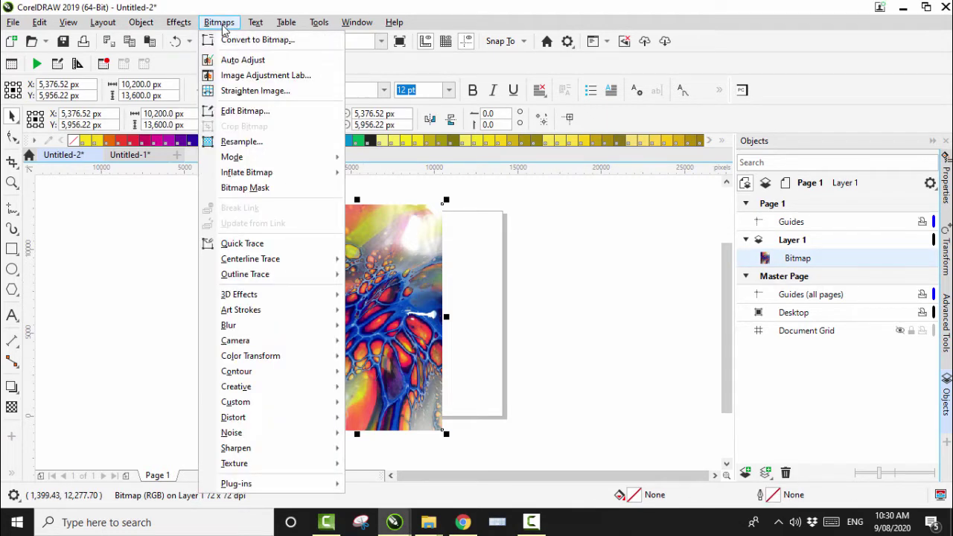
{"action": "left_click", "coordinate": [245, 142]}
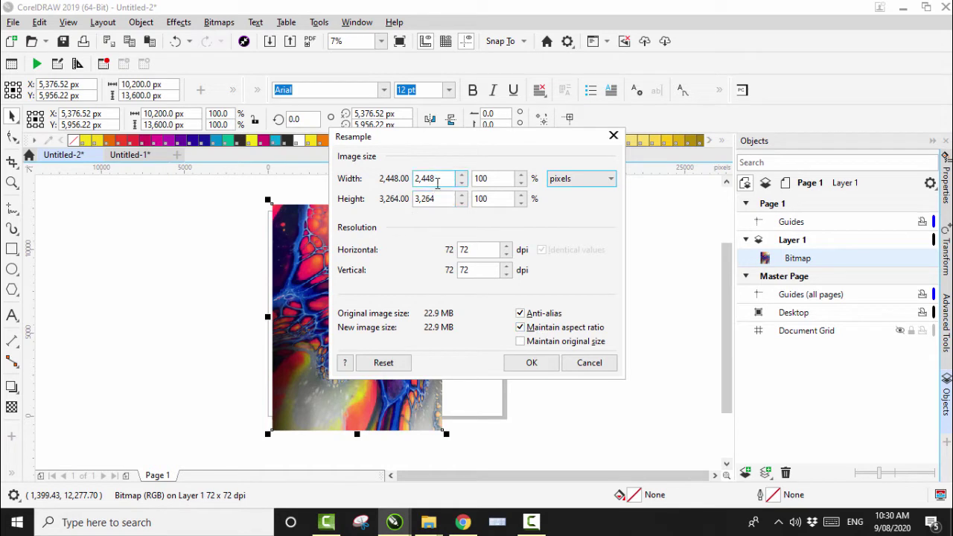
{"action": "left_click_drag", "start_coordinate": [438, 180], "coordinate": [416, 178]}
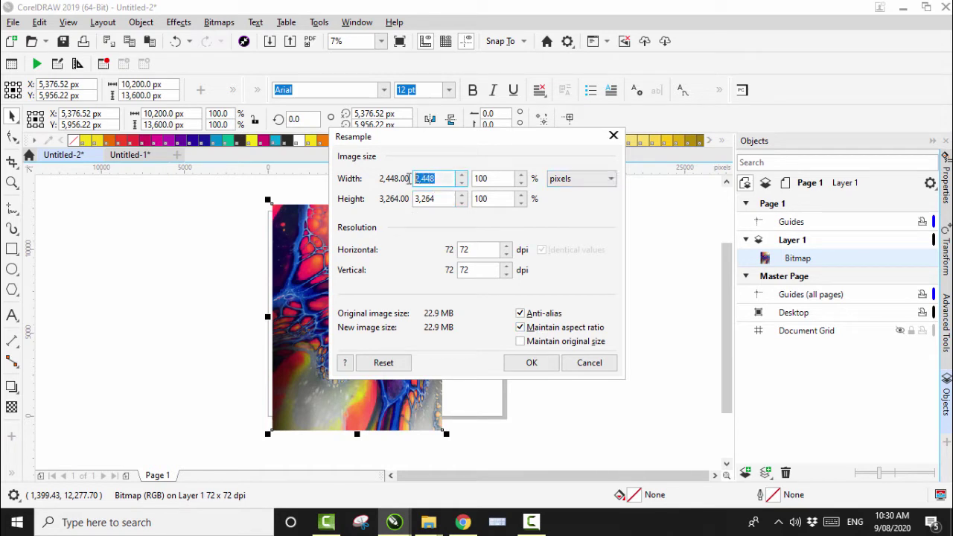
{"action": "type", "text": "1,"}
{"action": "type", "text": "000"}
Set the resample resolution to 300 dpi, re-enter a width of 1,000 pixels, and apply the resampling.
{"action": "double_click", "coordinate": [460, 249]}
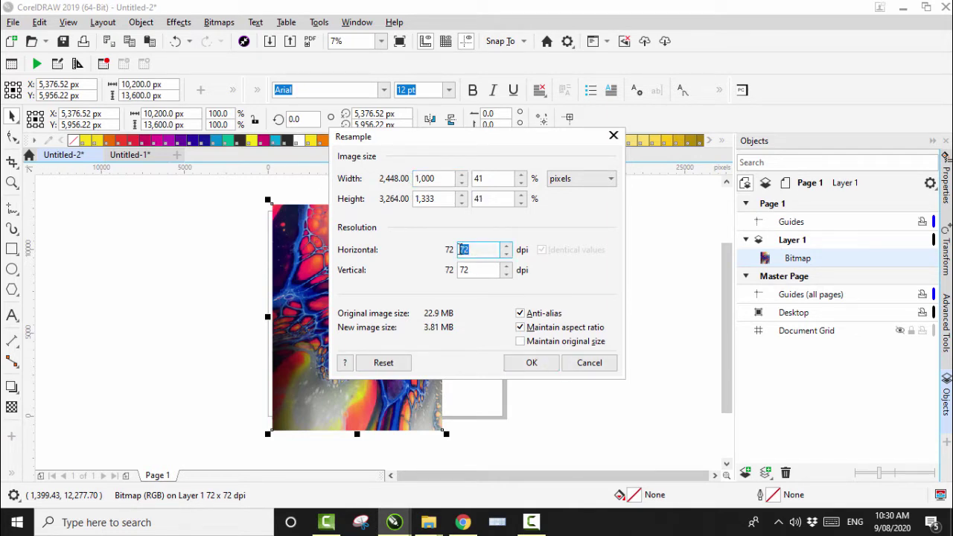
{"action": "left_click", "coordinate": [457, 270]}
{"action": "double_click", "coordinate": [413, 178]}
{"action": "type", "text": "10"}
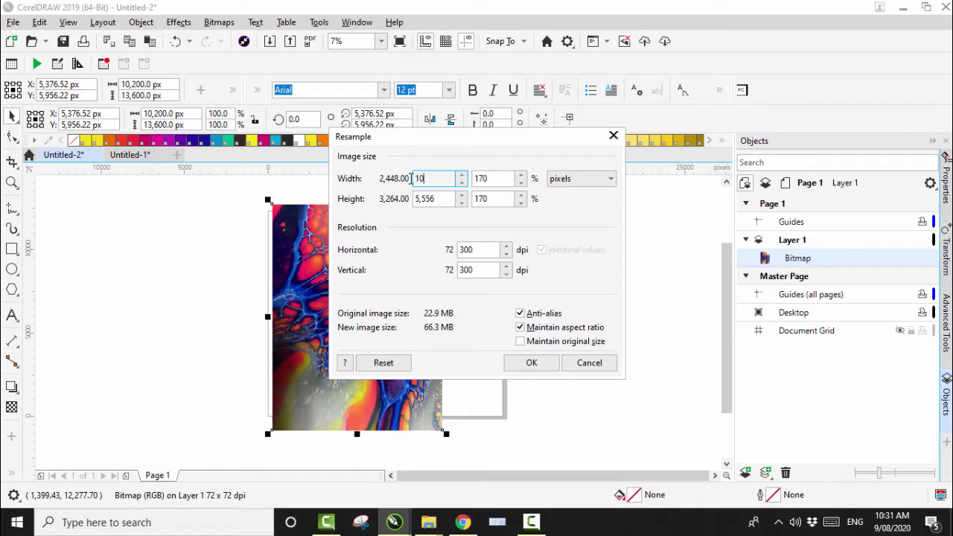
{"action": "type", "text": ",200"}
{"action": "left_click", "coordinate": [533, 363]}
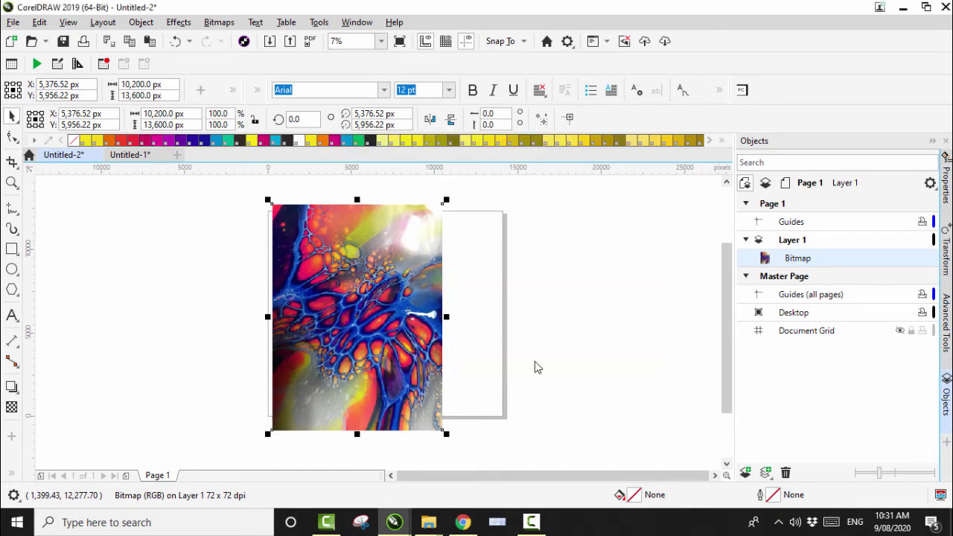
Rotate the resampled bitmap by 90 degrees about its center and shift it slightly upward on the canvas.
{"action": "left_click_drag", "start_coordinate": [357, 327], "coordinate": [356, 309]}
{"action": "left_click", "coordinate": [12, 183]}
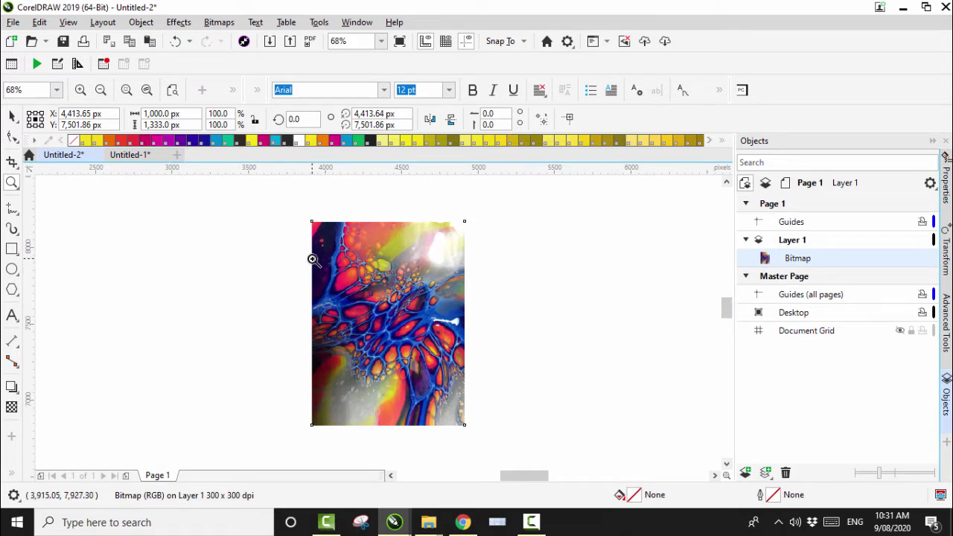
{"action": "left_click", "coordinate": [11, 117]}
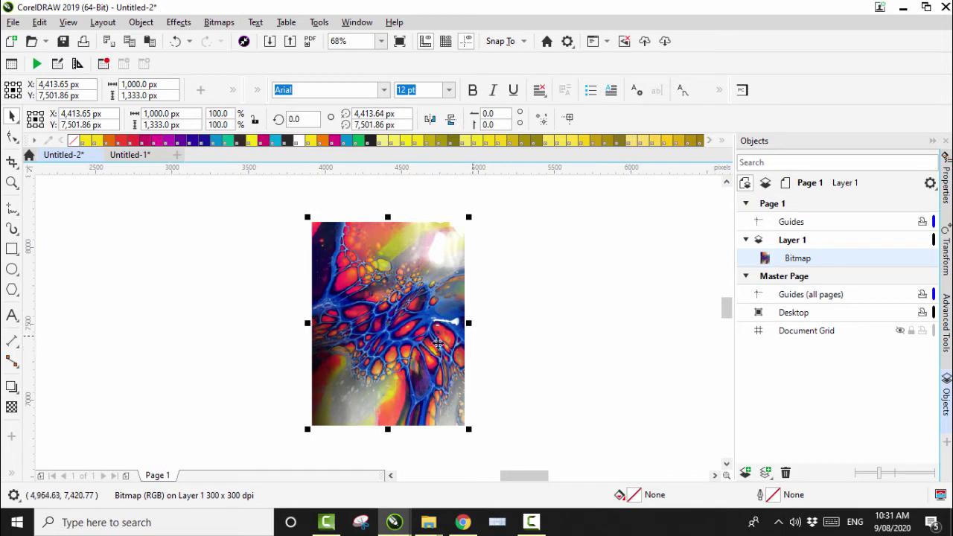
{"action": "left_click", "coordinate": [944, 256]}
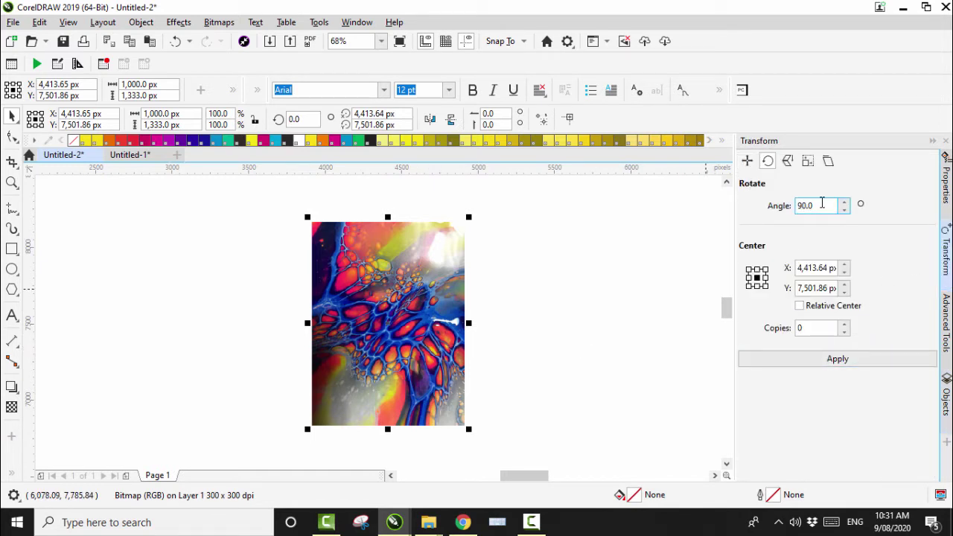
{"action": "left_click", "coordinate": [823, 361]}
{"action": "left_click_drag", "start_coordinate": [381, 331], "coordinate": [378, 316]}
Crop the rotated bitmap to a tall strip of its central blue and red cells, about 558 × 977 px.
{"action": "left_click", "coordinate": [12, 182]}
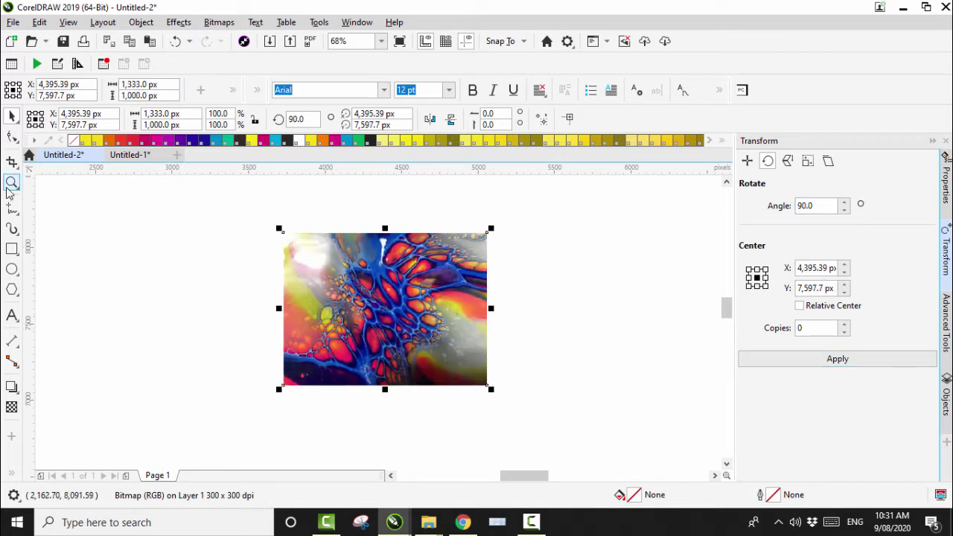
{"action": "left_click_drag", "start_coordinate": [319, 237], "coordinate": [451, 386]}
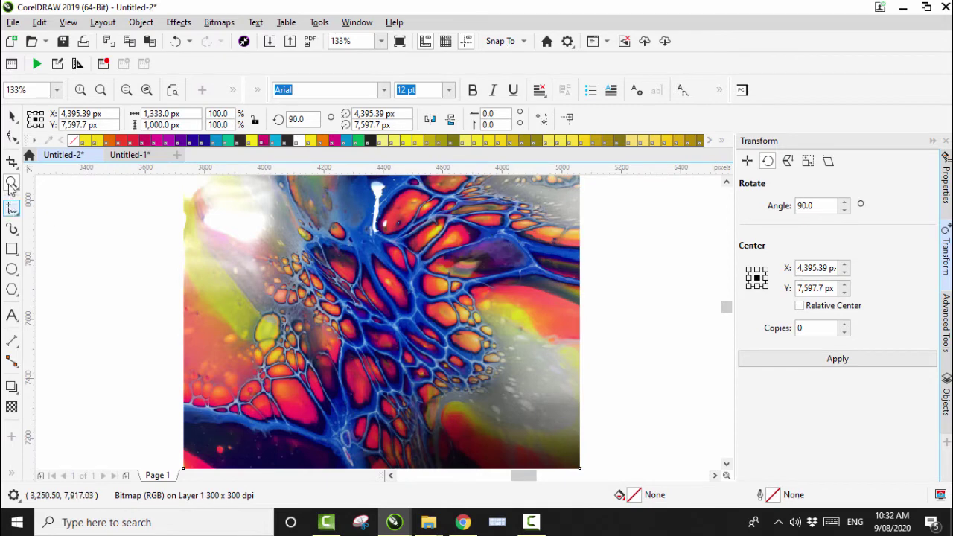
{"action": "left_click", "coordinate": [11, 162]}
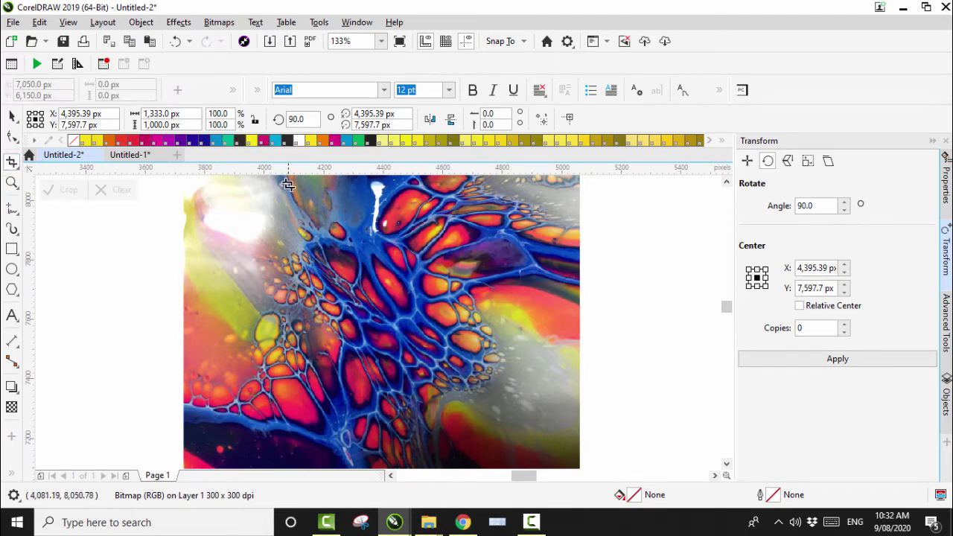
{"action": "mouse_move", "coordinate": [301, 178]}
{"action": "left_mouse_down"}
{"action": "mouse_move", "coordinate": [304, 285]}
{"action": "mouse_move", "coordinate": [359, 438]}
{"action": "mouse_move", "coordinate": [460, 465]}
{"action": "mouse_move", "coordinate": [468, 429]}
{"action": "left_mouse_up"}
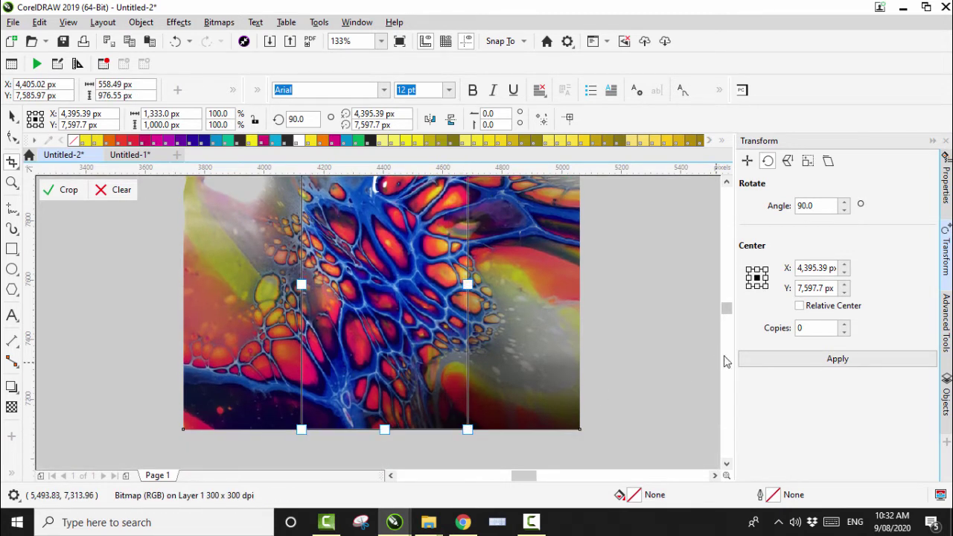
{"action": "left_click_drag", "start_coordinate": [725, 323], "coordinate": [727, 315]}
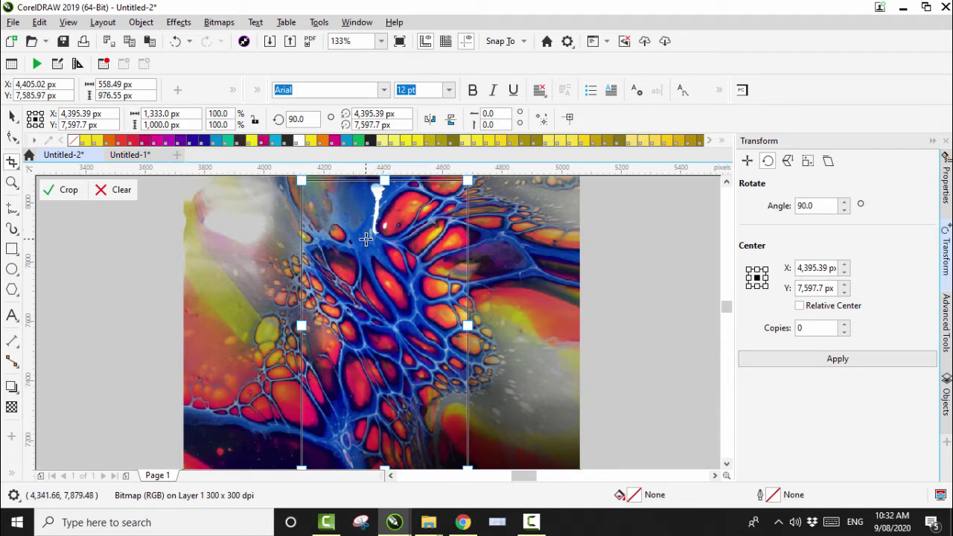
{"action": "double_click", "coordinate": [375, 319]}
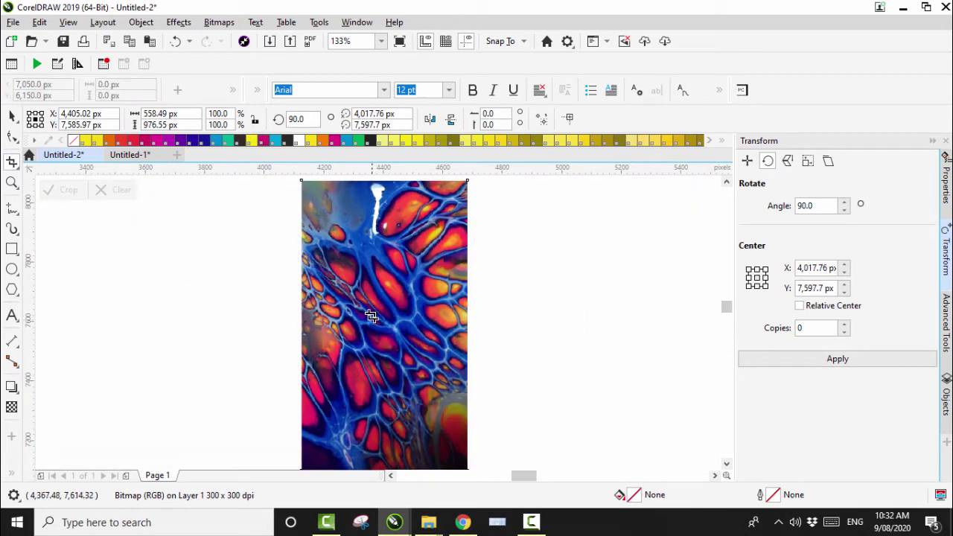
Move the cropped bitmap slightly down and draw a narrow vertical ellipse, about 84 × 289 px, around the white glare streak near its upper edge.
{"action": "left_click", "coordinate": [12, 117]}
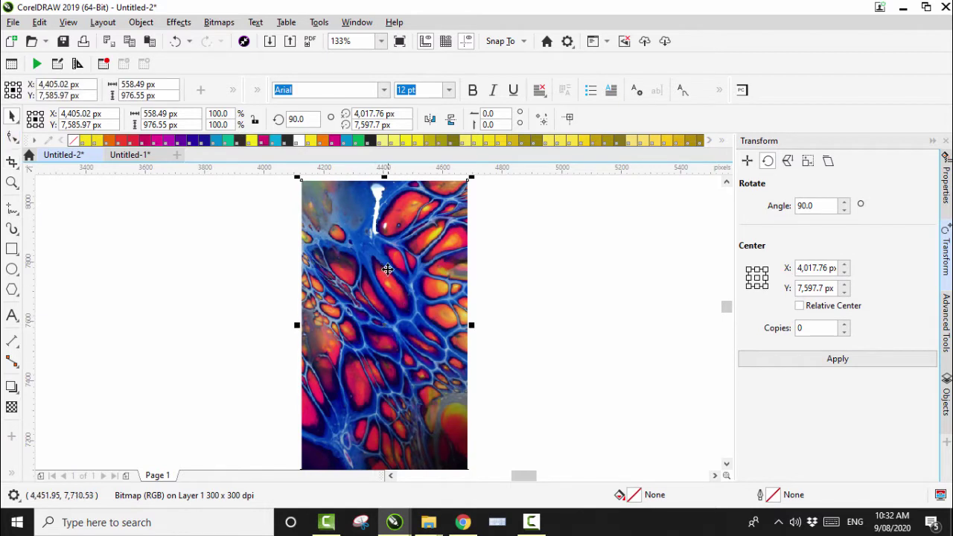
{"action": "left_click_drag", "start_coordinate": [387, 269], "coordinate": [380, 286]}
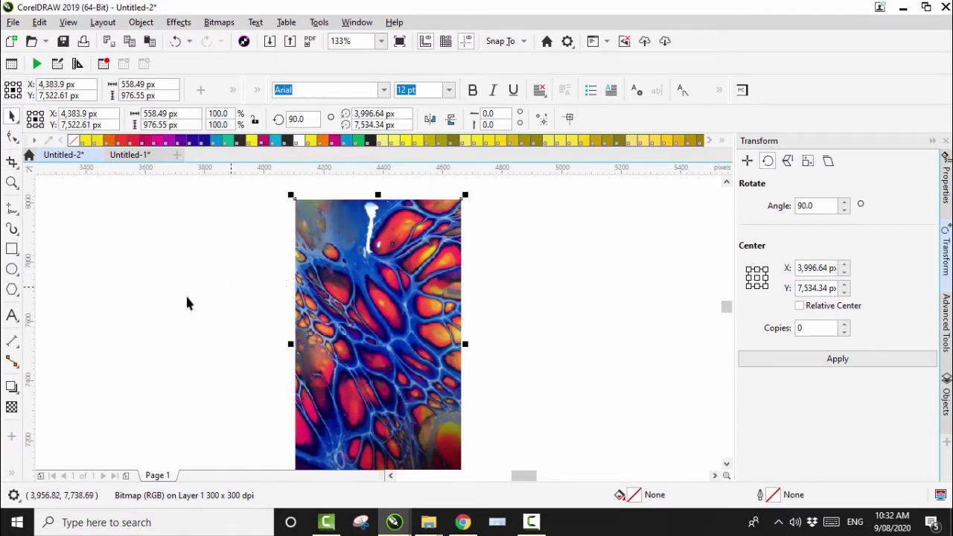
{"action": "left_click", "coordinate": [12, 269]}
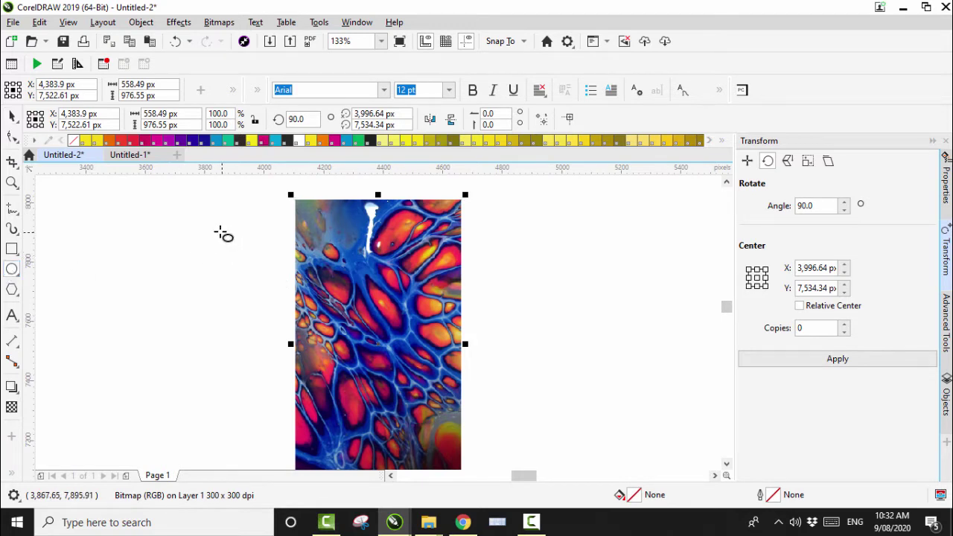
{"action": "left_click_drag", "start_coordinate": [360, 185], "coordinate": [383, 271]}
Fill the ellipse with the blue (#0044B9) sampled from the painting beside the glare, and remove its outline.
{"action": "left_click", "coordinate": [11, 184]}
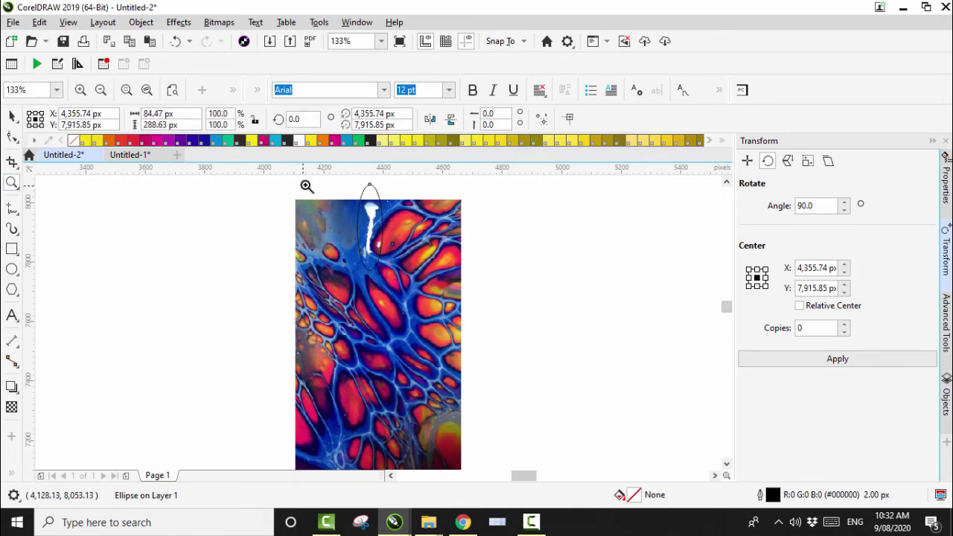
{"action": "left_click_drag", "start_coordinate": [311, 185], "coordinate": [423, 282]}
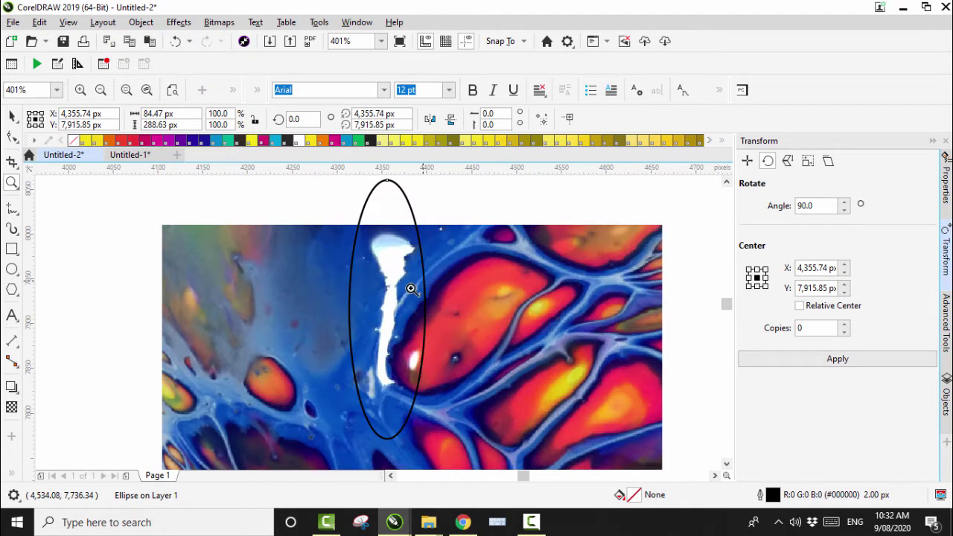
{"action": "left_click", "coordinate": [11, 116]}
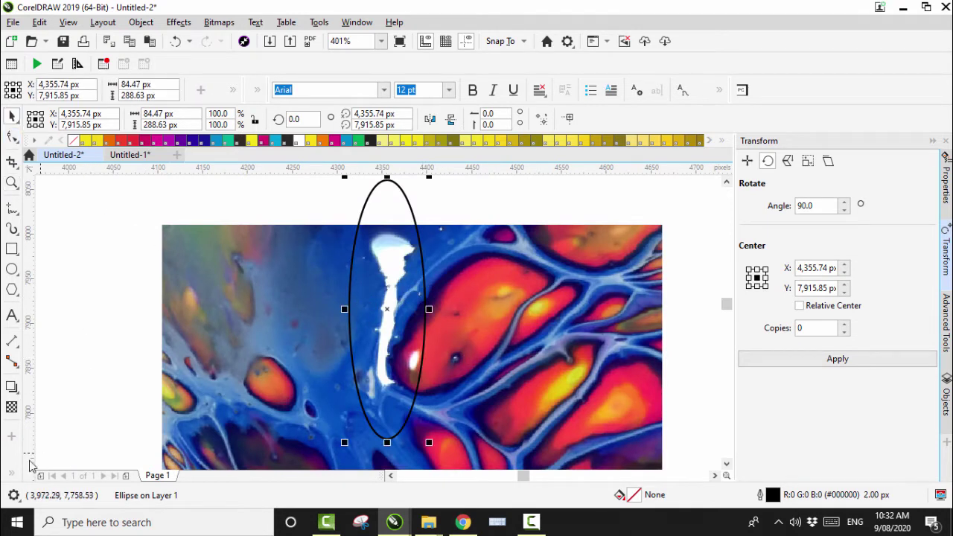
{"action": "left_click", "coordinate": [12, 475]}
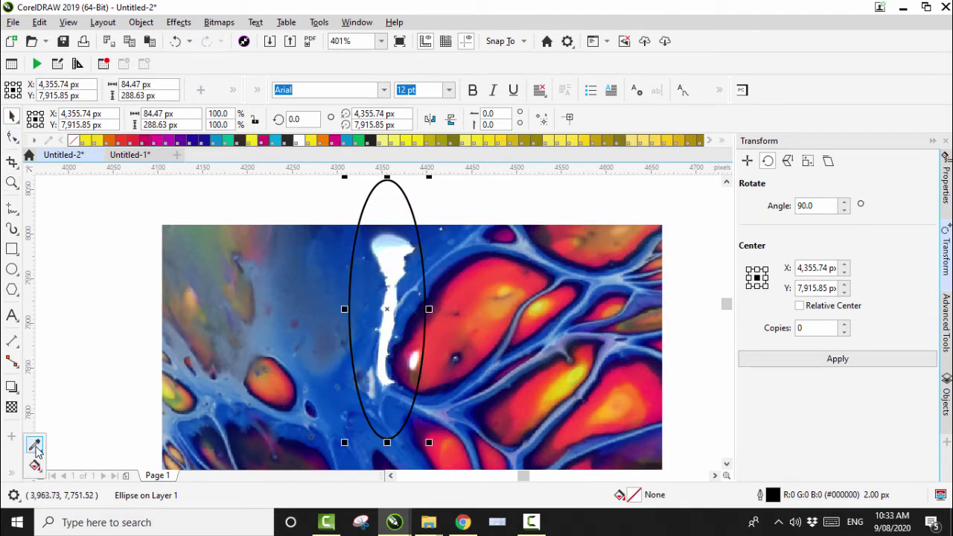
{"action": "left_click", "coordinate": [35, 444]}
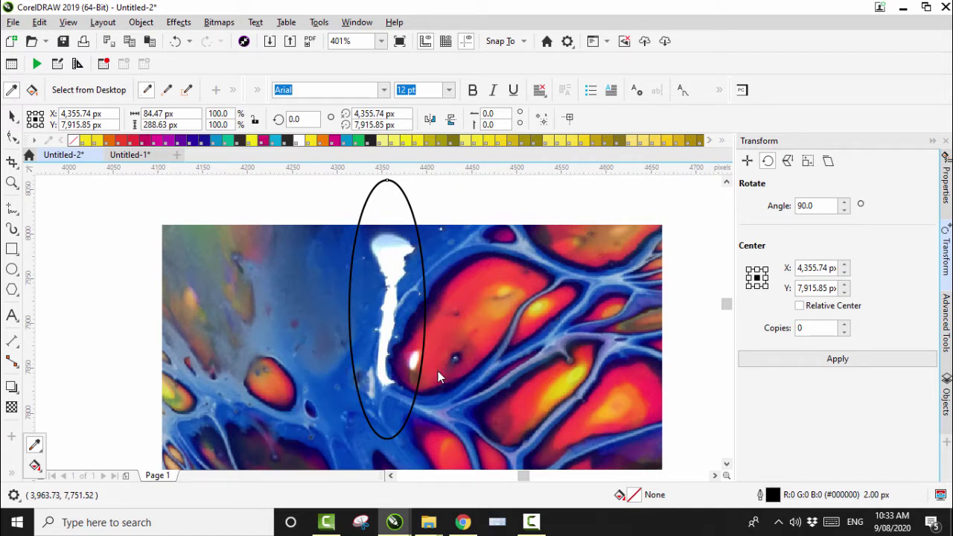
{"action": "left_click", "coordinate": [341, 373]}
{"action": "left_click", "coordinate": [383, 297]}
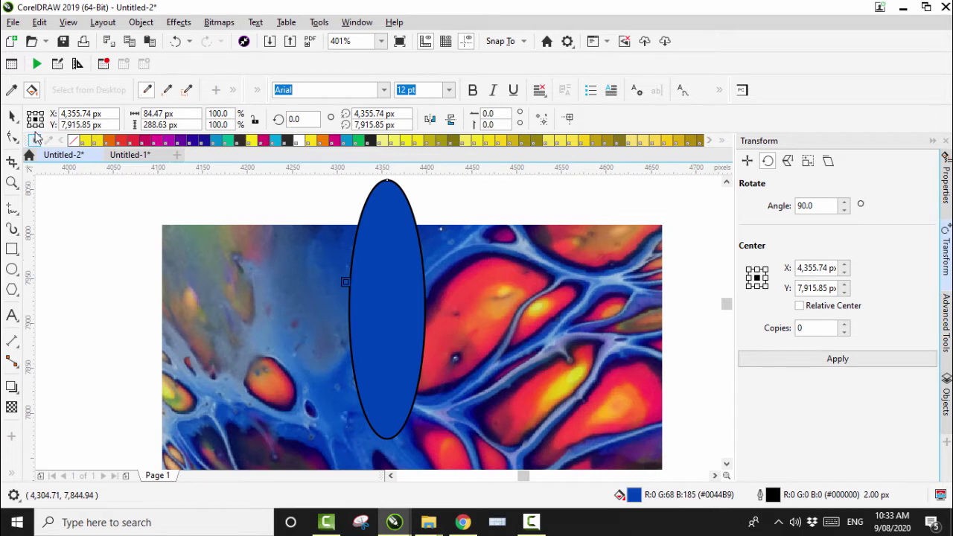
{"action": "left_click", "coordinate": [12, 116]}
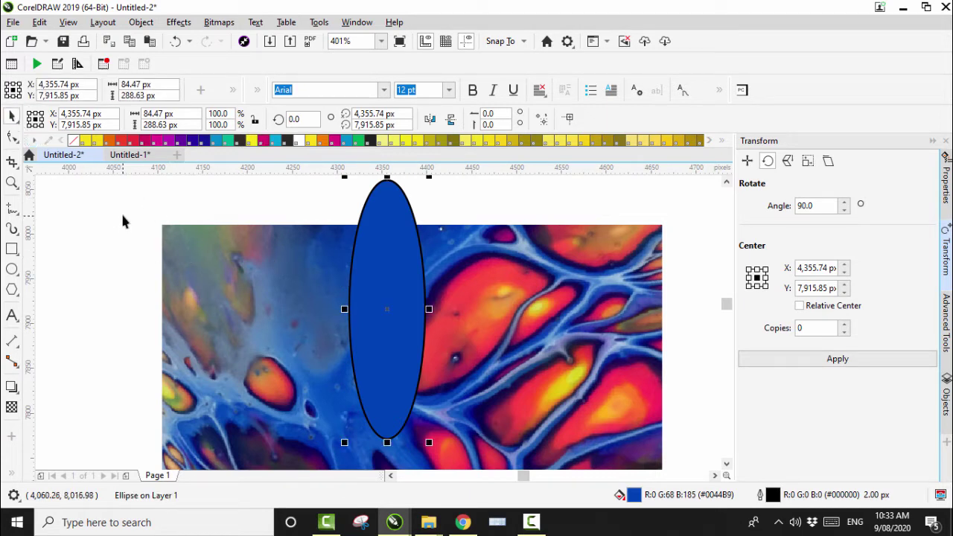
{"action": "right_click", "coordinate": [73, 141]}
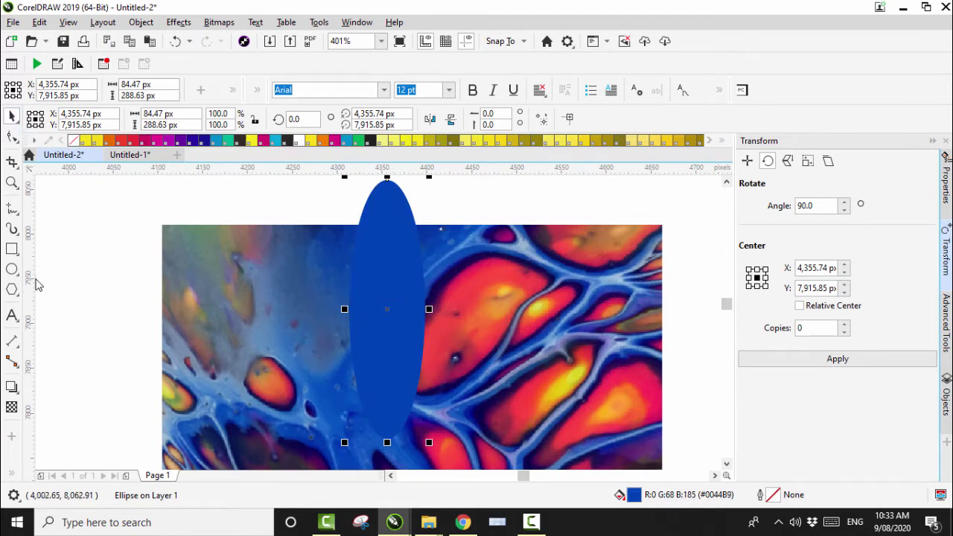
Apply an elliptical fountain transparency to the blue ellipse so it fades out toward its edges.
{"action": "left_click", "coordinate": [10, 408]}
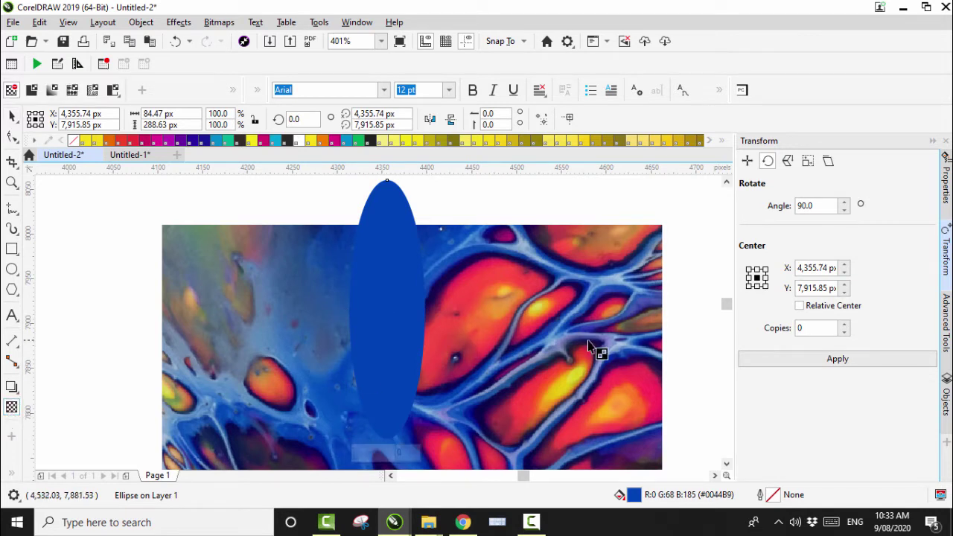
{"action": "left_click", "coordinate": [946, 196]}
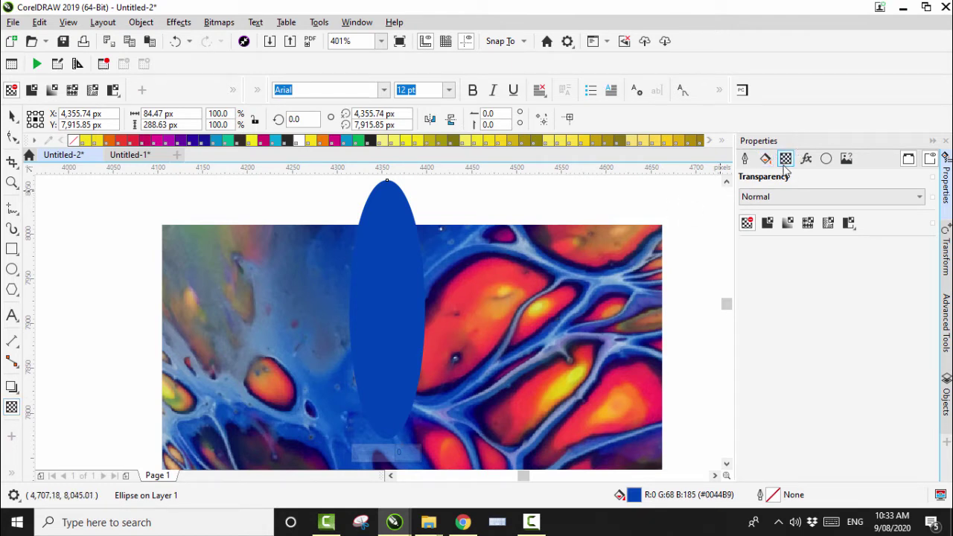
{"action": "left_click", "coordinate": [787, 224]}
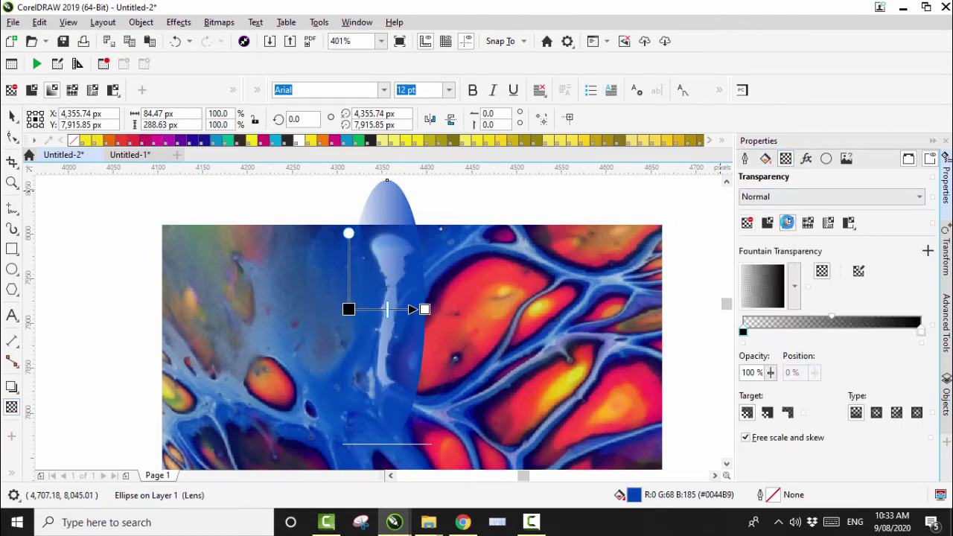
{"action": "left_click", "coordinate": [876, 414]}
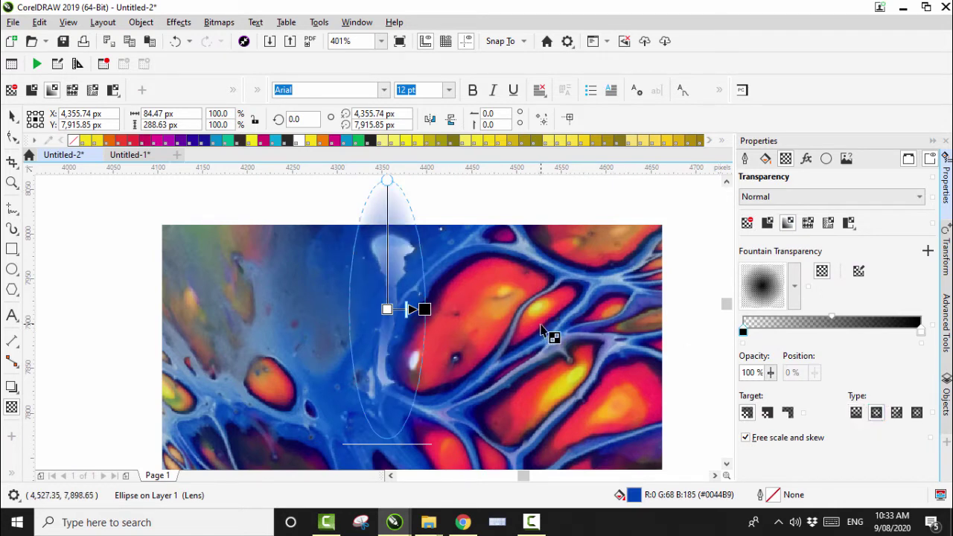
Convert the transparent ellipse to a 300 dpi RGB bitmap with anti-aliasing and a transparent background.
{"action": "left_click", "coordinate": [13, 117]}
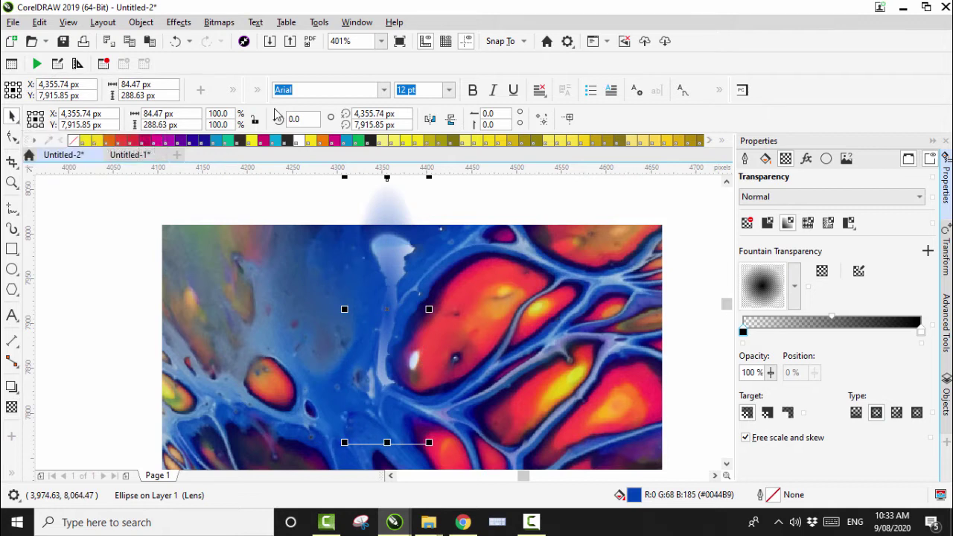
{"action": "left_click", "coordinate": [218, 23]}
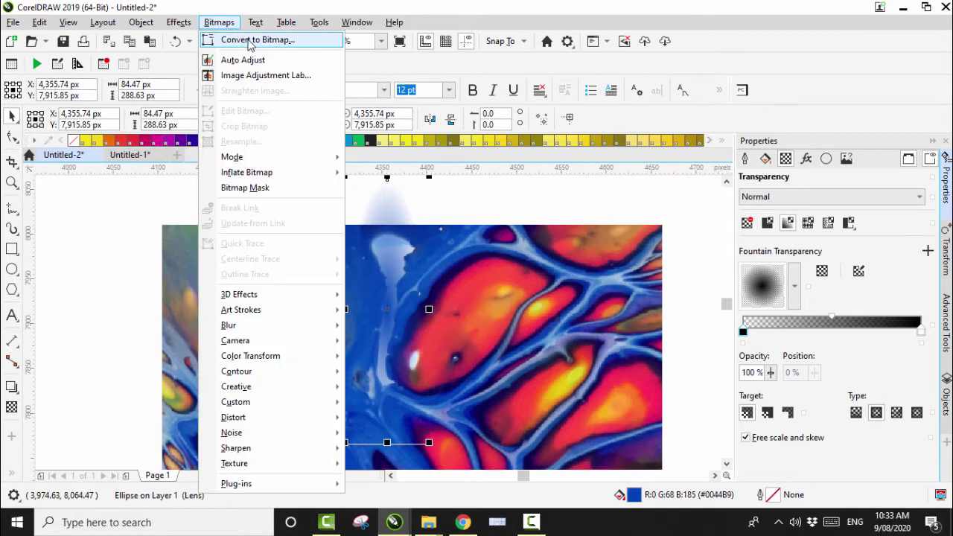
{"action": "left_click", "coordinate": [250, 41]}
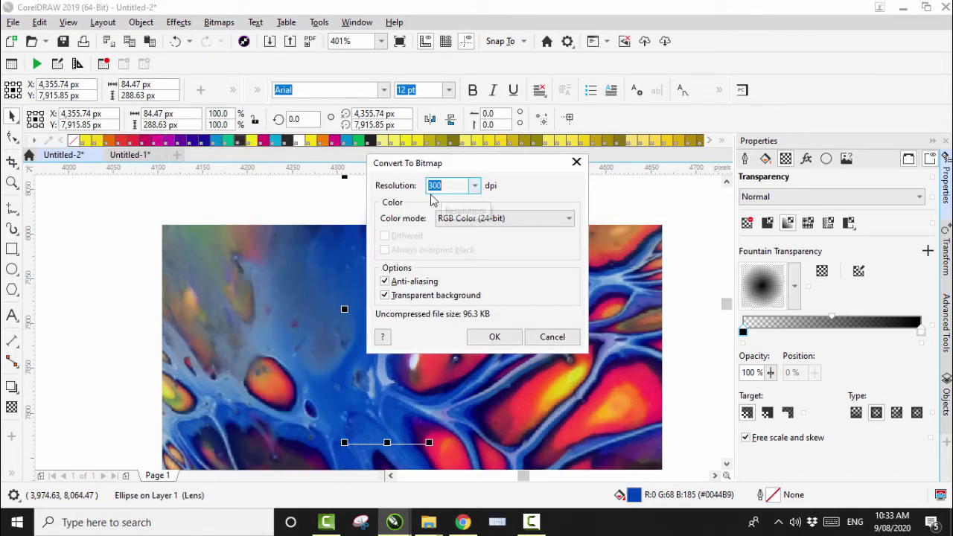
{"action": "left_click", "coordinate": [495, 341]}
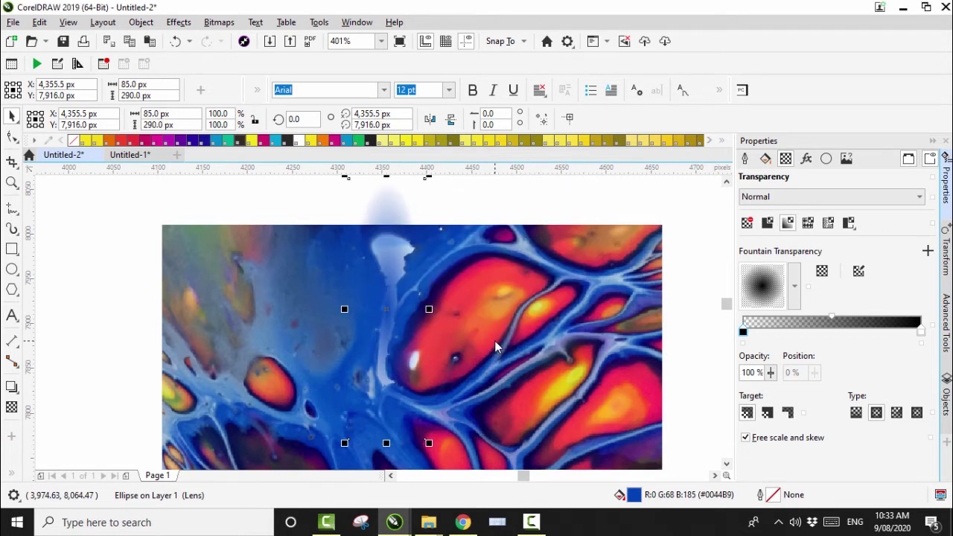
Copy the soft-edged blue ellipse bitmap and paste three duplicates in place over it to strengthen its coverage.
{"action": "left_click", "coordinate": [128, 42]}
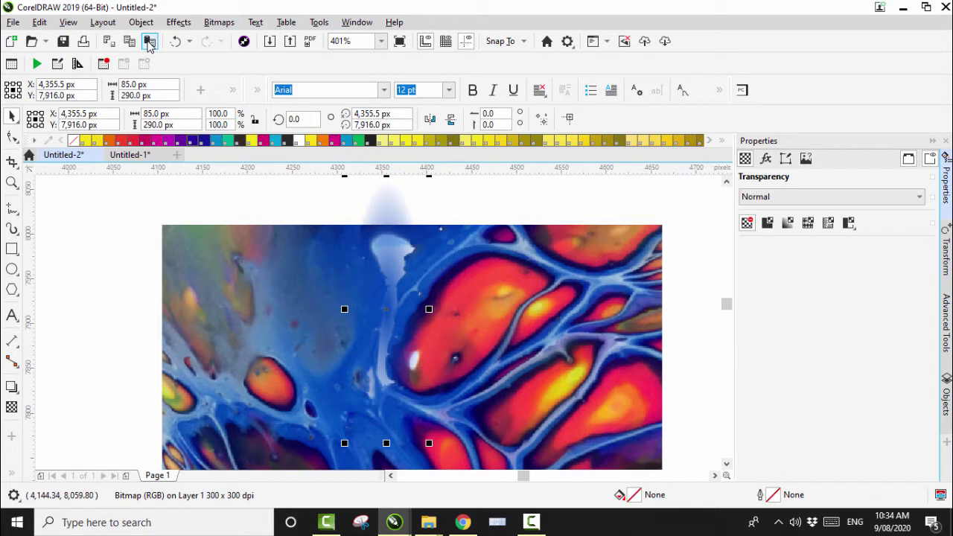
{"action": "left_click", "coordinate": [148, 43]}
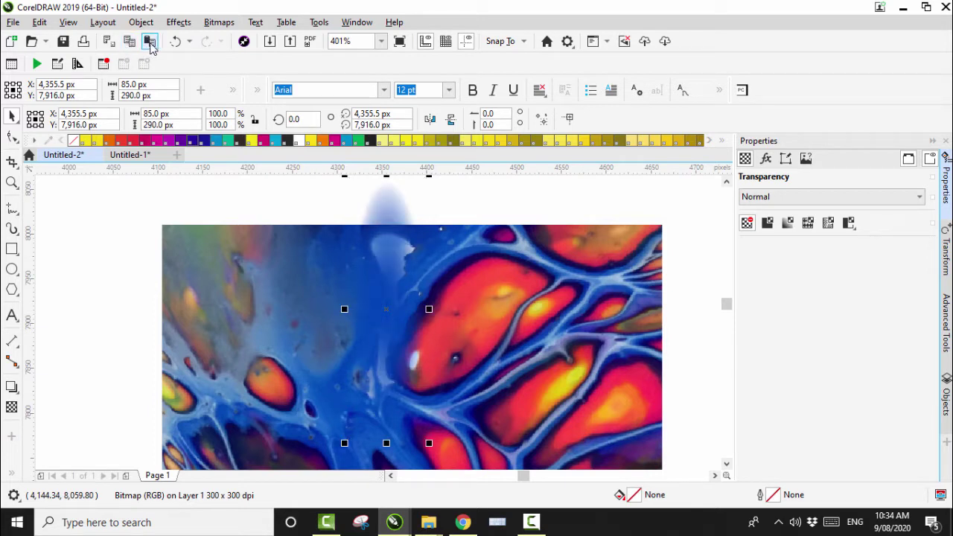
{"action": "left_click", "coordinate": [150, 42]}
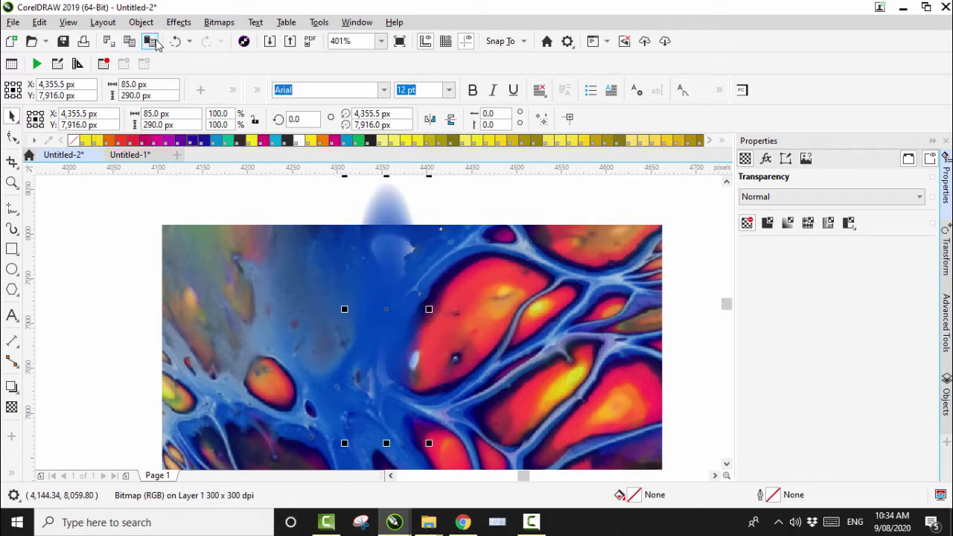
{"action": "left_click", "coordinate": [148, 43]}
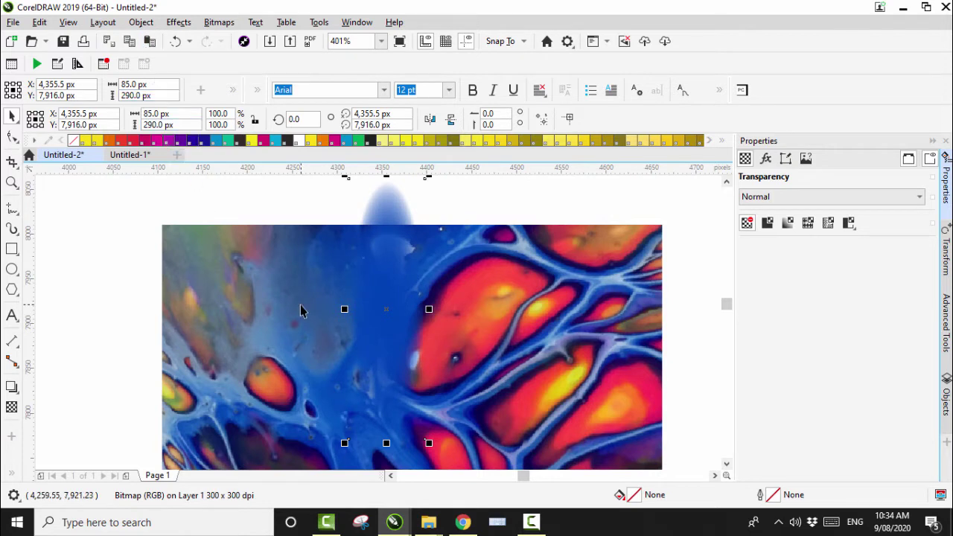
Select all four stacked ellipse bitmaps and merge them into one 300 dpi RGB bitmap with anti-aliasing and a transparent background.
{"action": "scroll", "coordinate": [300, 305], "scroll_direction": "down", "scroll_amount": 2}
{"action": "left_click_drag", "start_coordinate": [270, 220], "coordinate": [428, 417]}
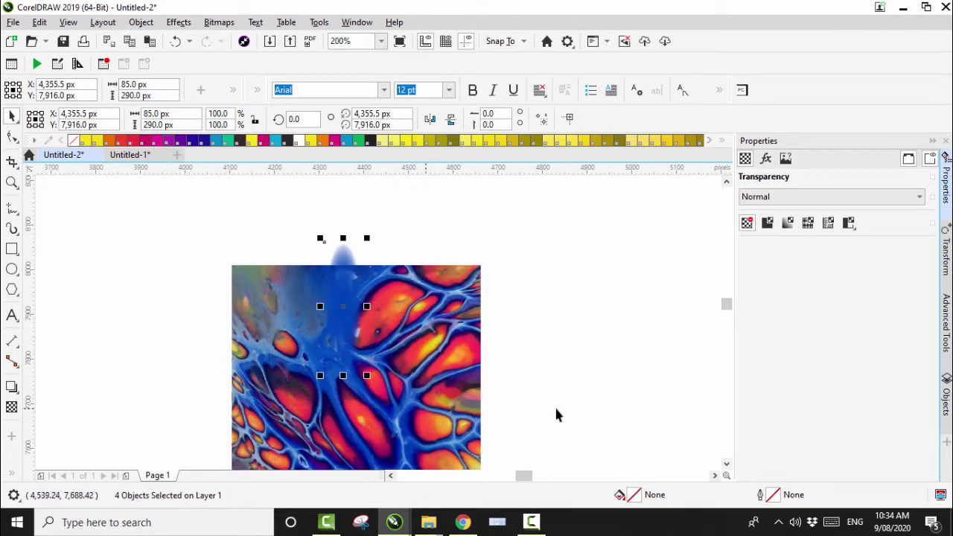
{"action": "left_click", "coordinate": [946, 406]}
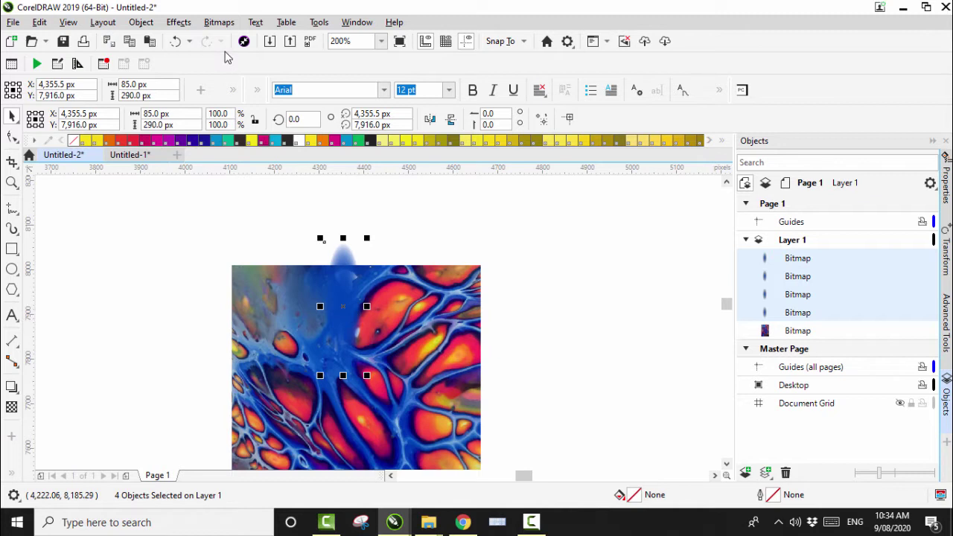
{"action": "left_click", "coordinate": [218, 22]}
{"action": "left_click", "coordinate": [237, 37]}
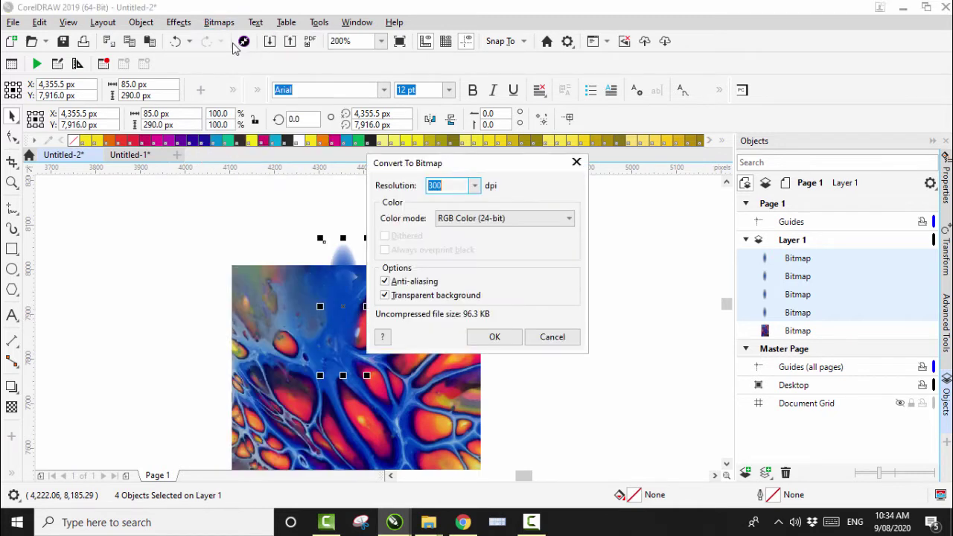
{"action": "left_click", "coordinate": [494, 336]}
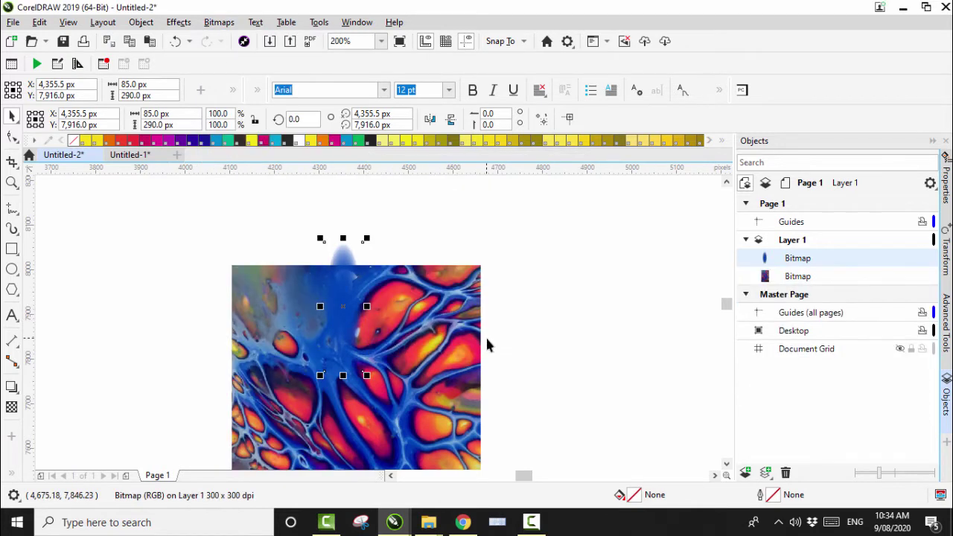
Rotate the blue ellipse bitmap clockwise to about 347.3° and move it up so it follows the glare streak.
{"action": "left_click", "coordinate": [12, 182]}
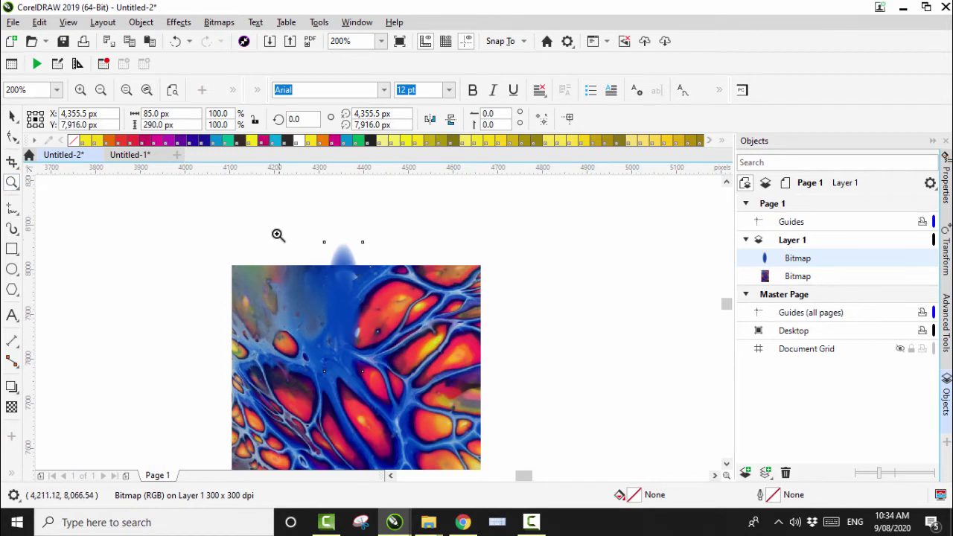
{"action": "left_click", "coordinate": [318, 305]}
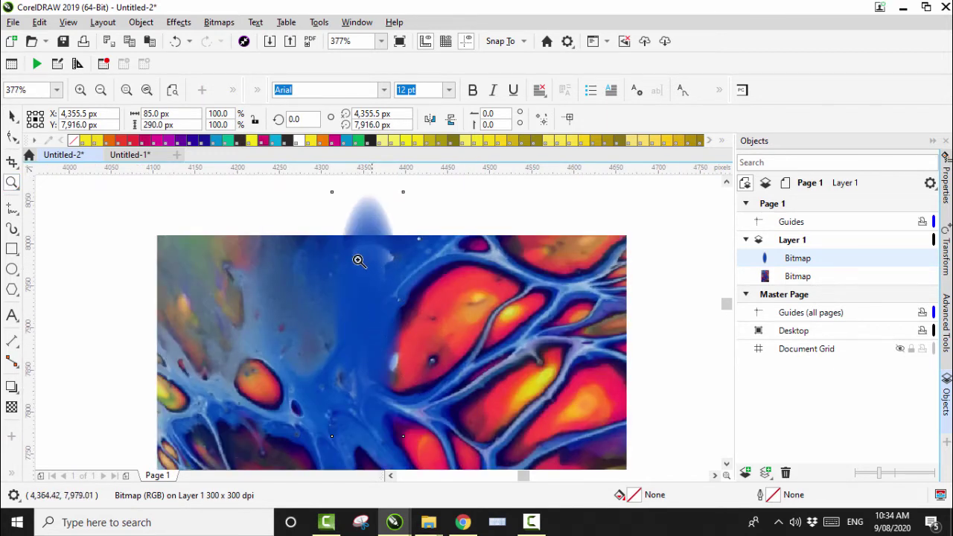
{"action": "left_click", "coordinate": [12, 117]}
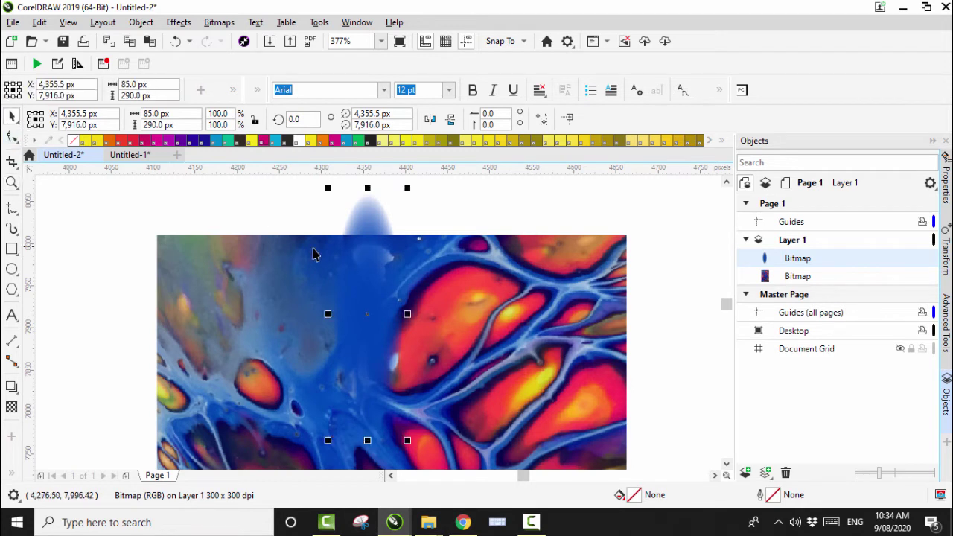
{"action": "left_click", "coordinate": [367, 223]}
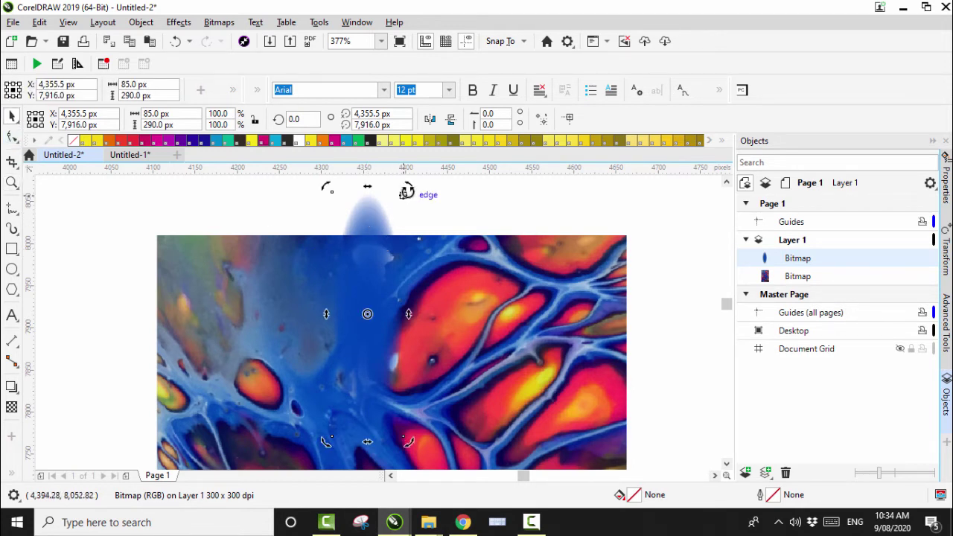
{"action": "left_click_drag", "start_coordinate": [412, 189], "coordinate": [419, 189]}
{"action": "left_click", "coordinate": [419, 234]}
{"action": "left_click", "coordinate": [355, 290]}
{"action": "mouse_move", "coordinate": [365, 296]}
{"action": "left_mouse_down"}
{"action": "mouse_move", "coordinate": [365, 272]}
{"action": "mouse_move", "coordinate": [365, 291]}
{"action": "left_mouse_up"}
{"action": "left_click", "coordinate": [365, 293]}
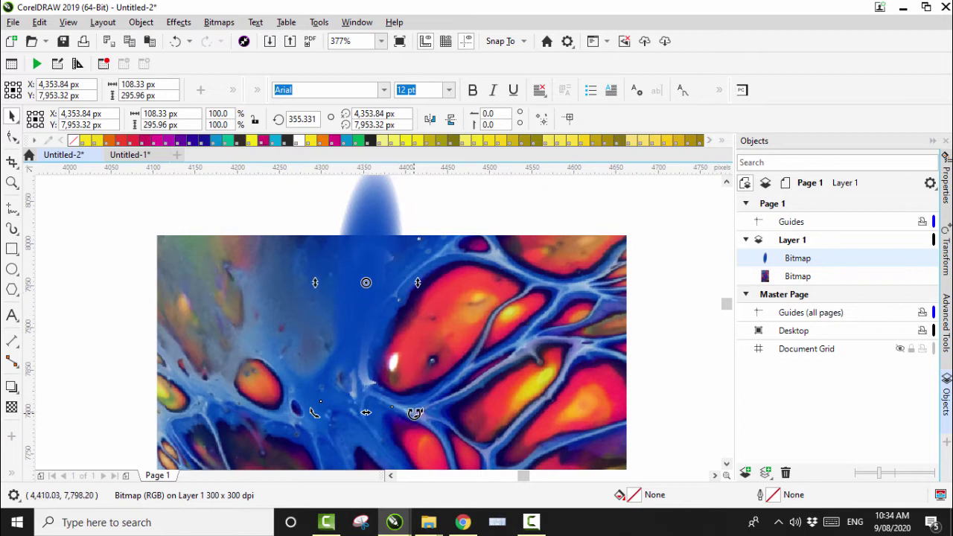
{"action": "left_click_drag", "start_coordinate": [414, 413], "coordinate": [401, 428]}
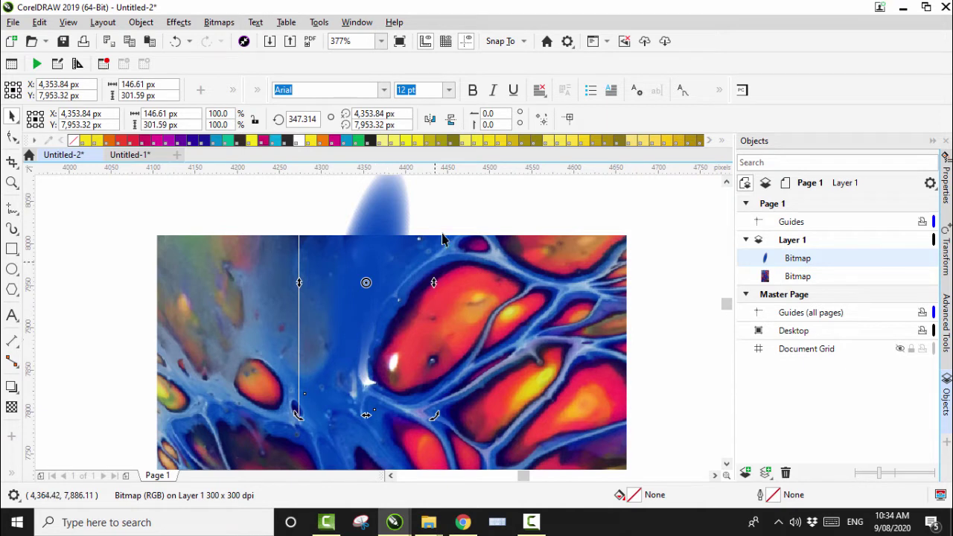
{"action": "mouse_move", "coordinate": [337, 318]}
{"action": "left_mouse_down"}
{"action": "mouse_move", "coordinate": [347, 314]}
{"action": "mouse_move", "coordinate": [344, 336]}
{"action": "mouse_move", "coordinate": [348, 322]}
{"action": "left_mouse_up"}
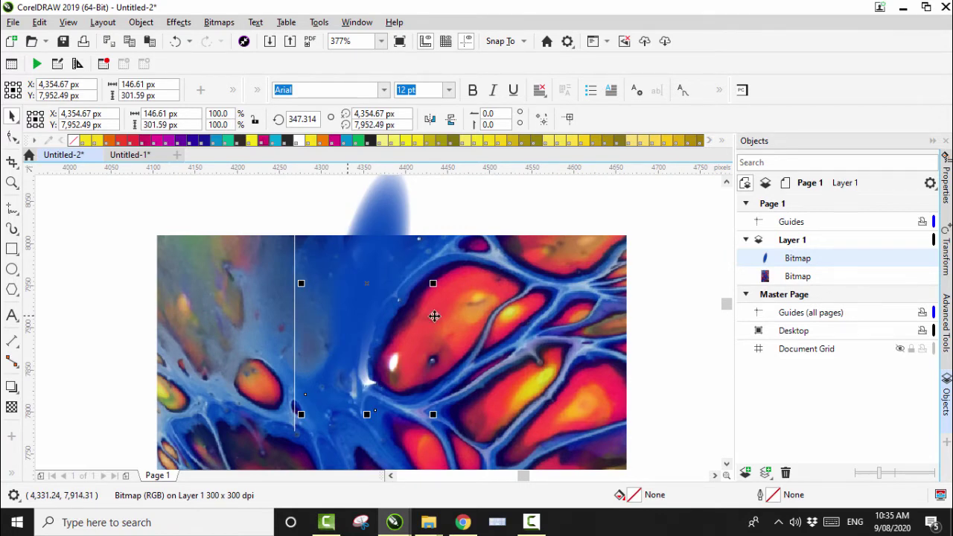
Shorten the tilted blue ellipse to about 255 px high and reposition it over the glare near the painting's upper edge.
{"action": "left_click_drag", "start_coordinate": [726, 304], "coordinate": [725, 307]}
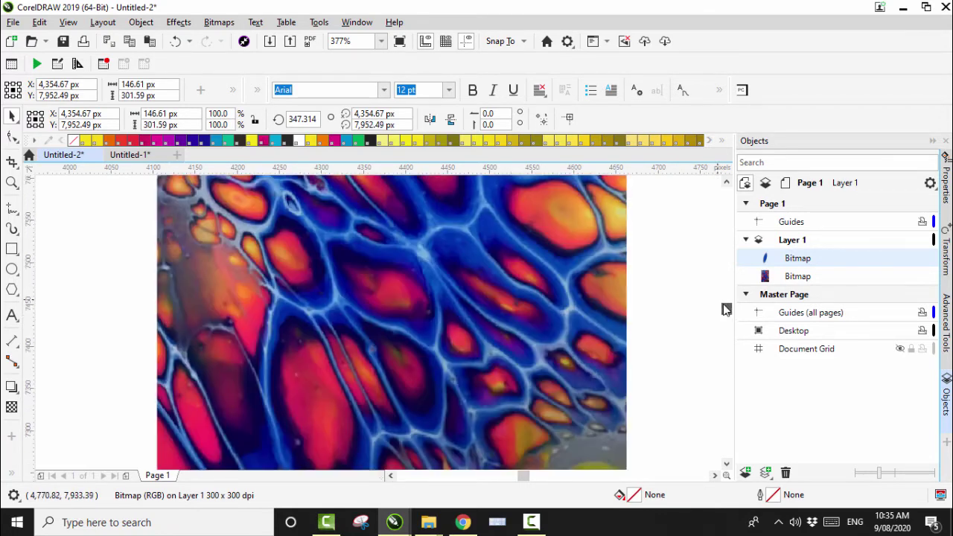
{"action": "scroll", "coordinate": [432, 309], "scroll_direction": "down", "scroll_amount": 2}
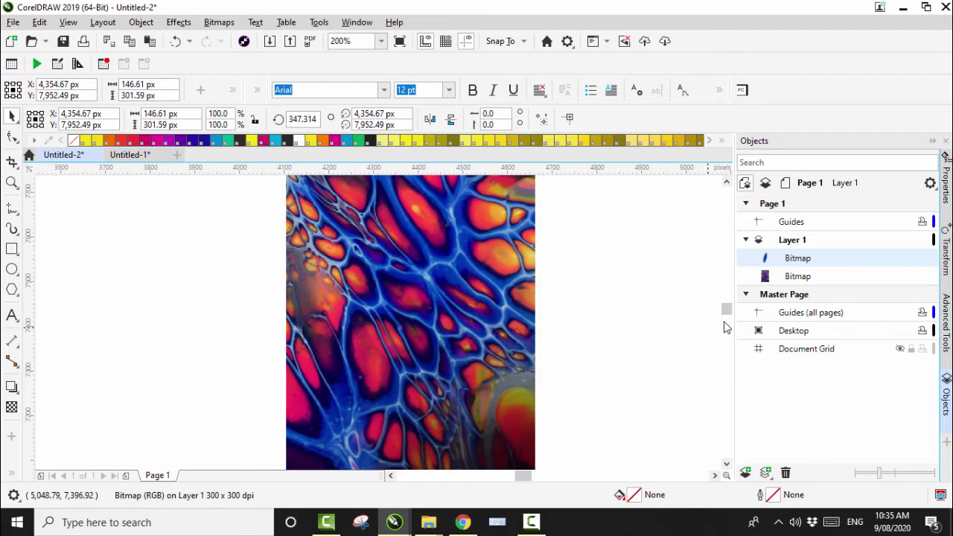
{"action": "left_click_drag", "start_coordinate": [726, 314], "coordinate": [726, 304]}
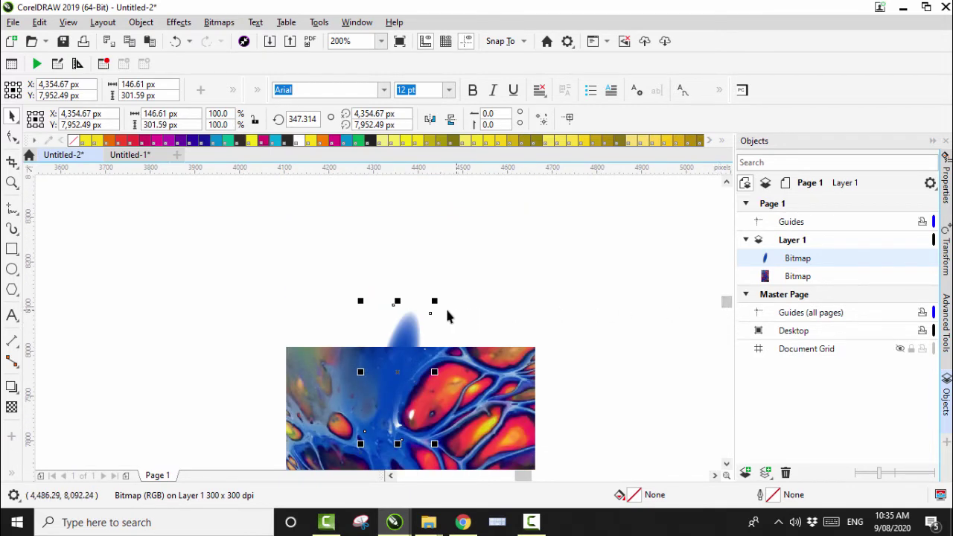
{"action": "left_click", "coordinate": [12, 183]}
{"action": "left_click_drag", "start_coordinate": [272, 291], "coordinate": [506, 425]}
{"action": "left_click", "coordinate": [12, 117]}
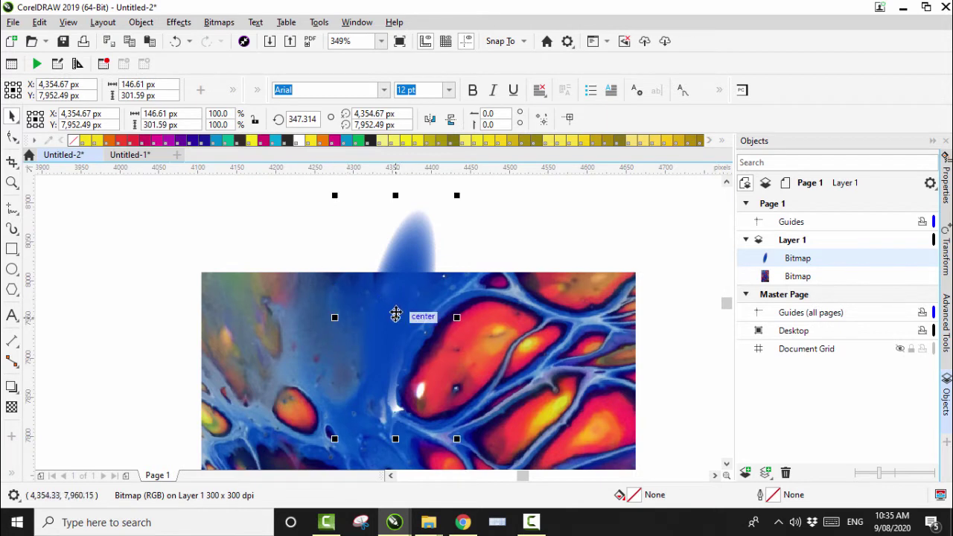
{"action": "left_click_drag", "start_coordinate": [395, 198], "coordinate": [384, 236]}
{"action": "left_click_drag", "start_coordinate": [397, 342], "coordinate": [399, 312]}
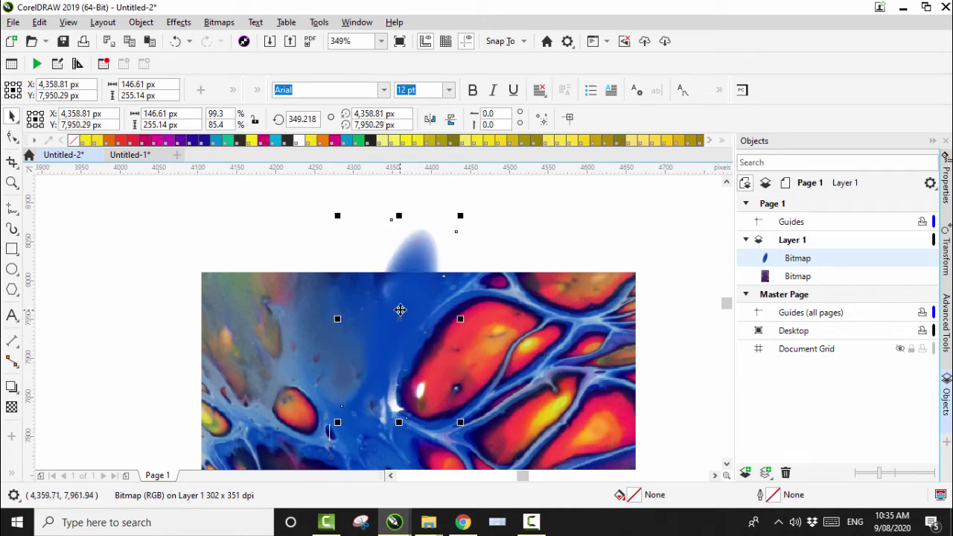
Widen the blue ellipse to about 183 px and shift it slightly toward the red cell beside the glare.
{"action": "left_click_drag", "start_coordinate": [337, 319], "coordinate": [327, 319]}
{"action": "left_click_drag", "start_coordinate": [460, 318], "coordinate": [466, 318]}
{"action": "left_click_drag", "start_coordinate": [326, 319], "coordinate": [314, 318]}
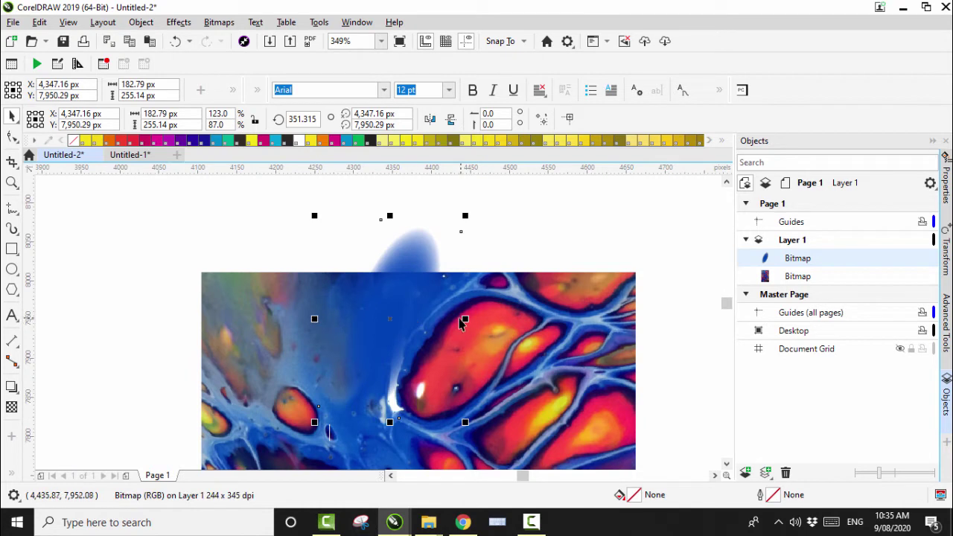
{"action": "left_click_drag", "start_coordinate": [383, 321], "coordinate": [386, 326]}
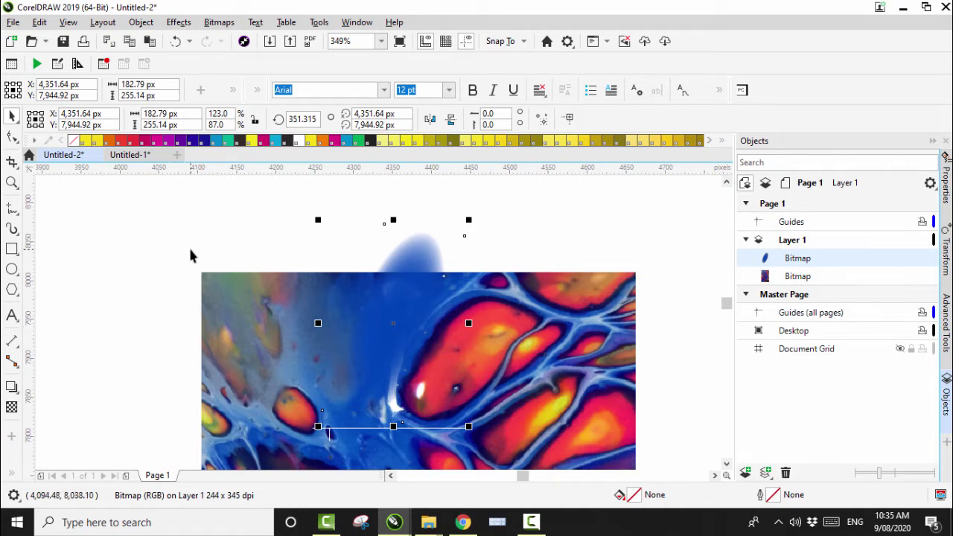
Select the painting and the blue ellipse and crop both to the painting's edges, about 558 × 977 px.
{"action": "scroll", "coordinate": [189, 256], "scroll_direction": "down", "scroll_amount": 2}
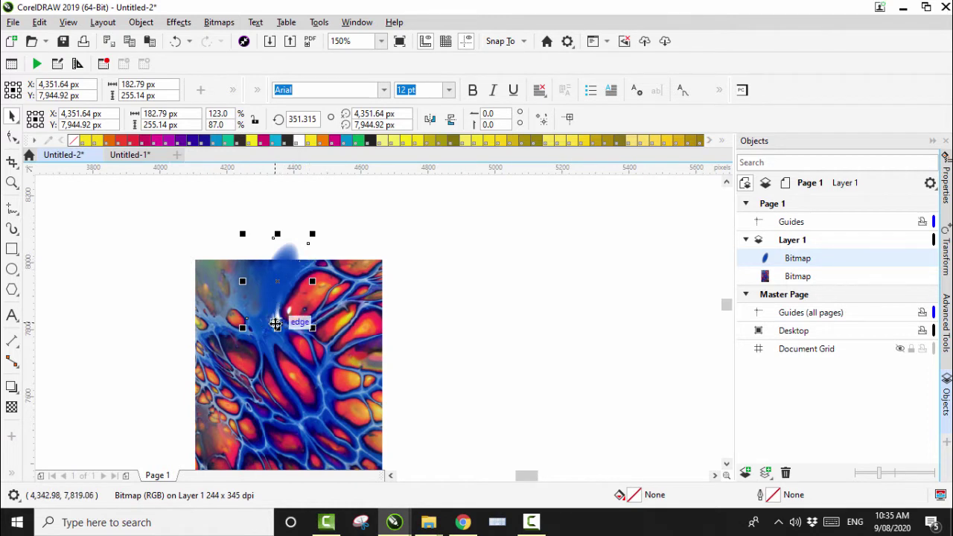
{"action": "left_click", "coordinate": [112, 277]}
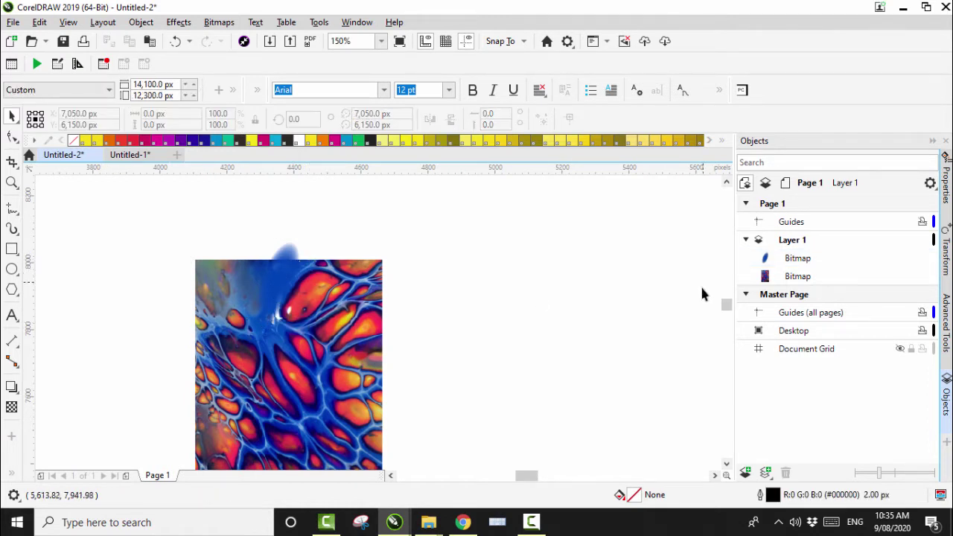
{"action": "scroll", "coordinate": [641, 305], "scroll_direction": "down", "scroll_amount": 3}
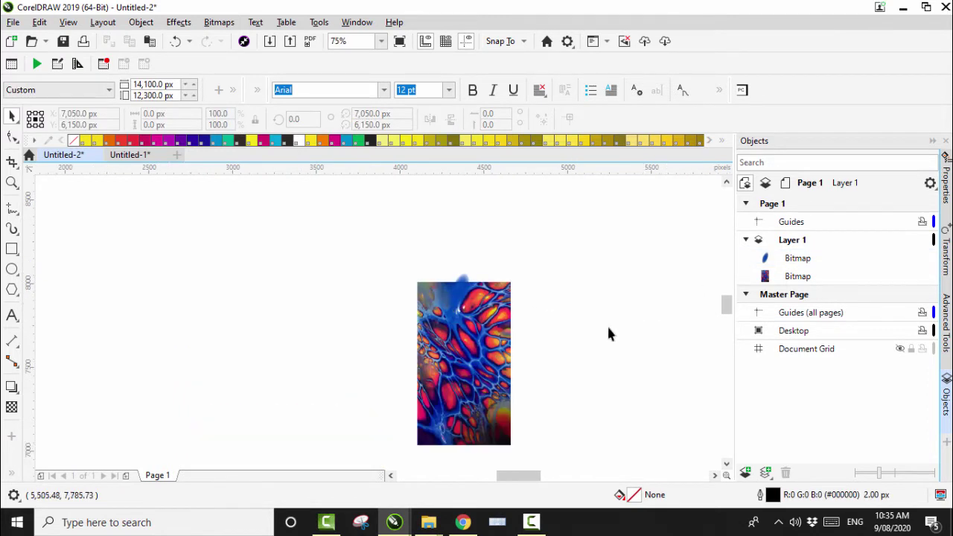
{"action": "left_click_drag", "start_coordinate": [357, 248], "coordinate": [568, 444]}
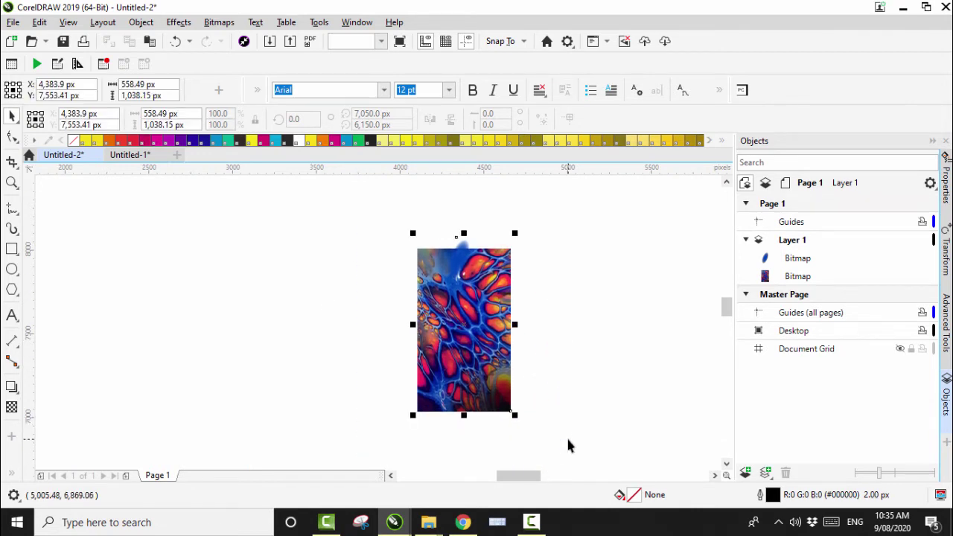
{"action": "left_click", "coordinate": [12, 164]}
{"action": "left_click_drag", "start_coordinate": [419, 249], "coordinate": [512, 411]}
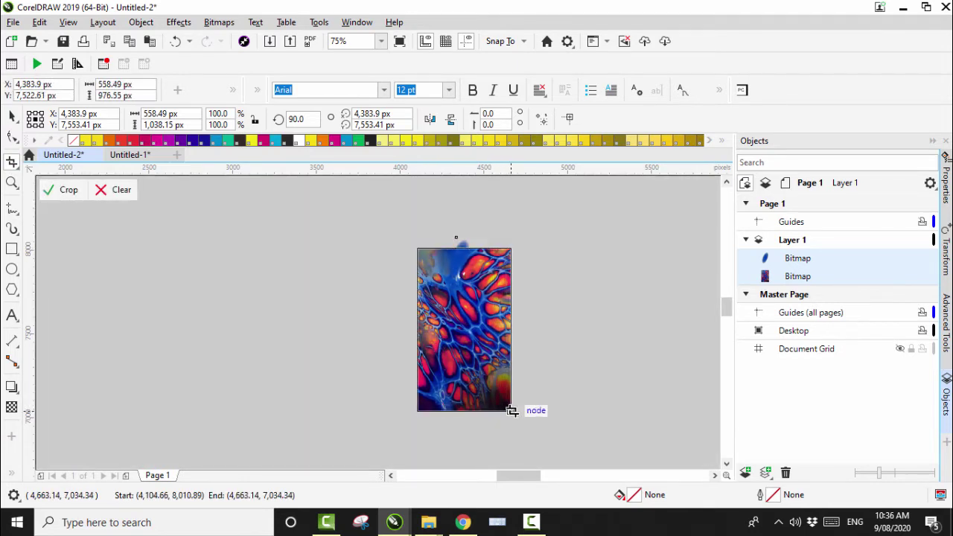
{"action": "double_click", "coordinate": [480, 332]}
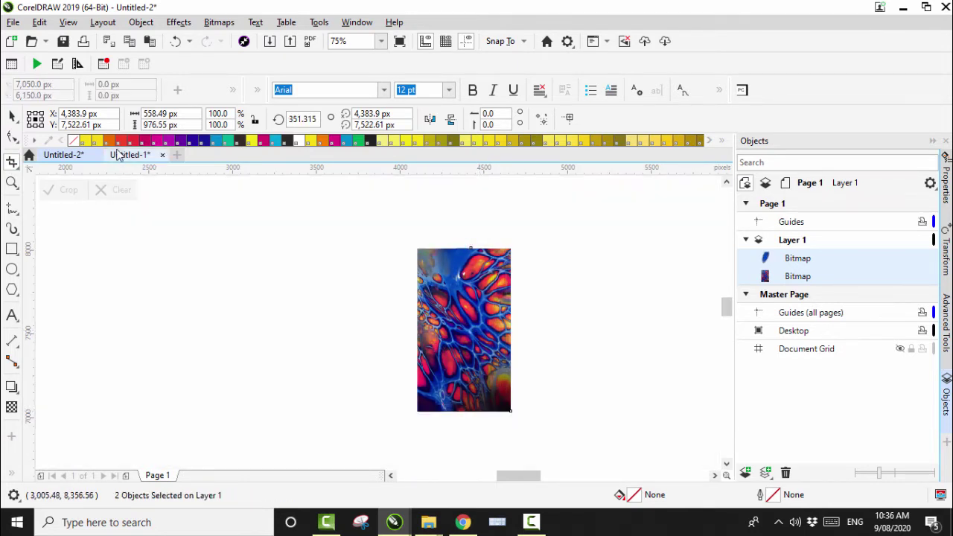
Merge the cropped painting and blue patch into a single 300 dpi RGB bitmap with anti-aliasing and a transparent background.
{"action": "left_click", "coordinate": [11, 118]}
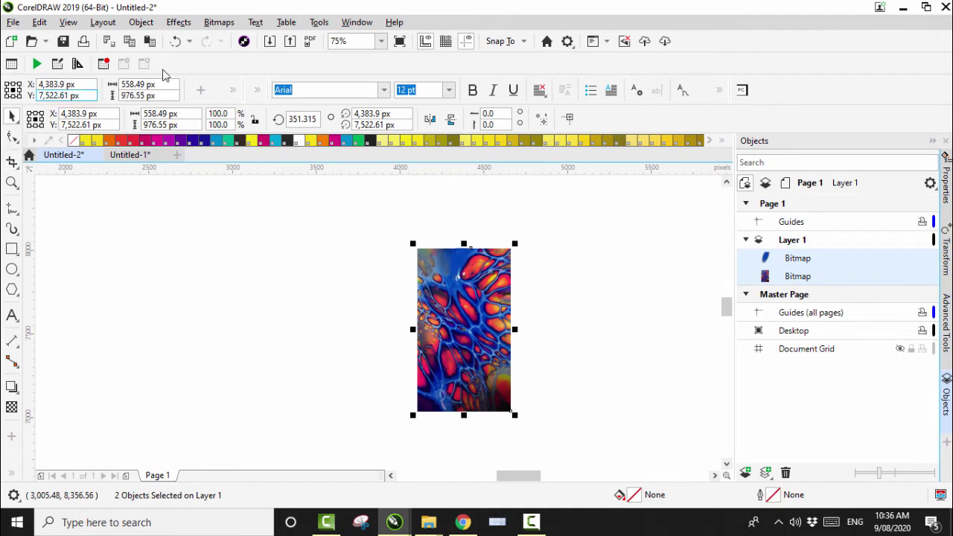
{"action": "left_click", "coordinate": [217, 23]}
{"action": "left_click", "coordinate": [253, 40]}
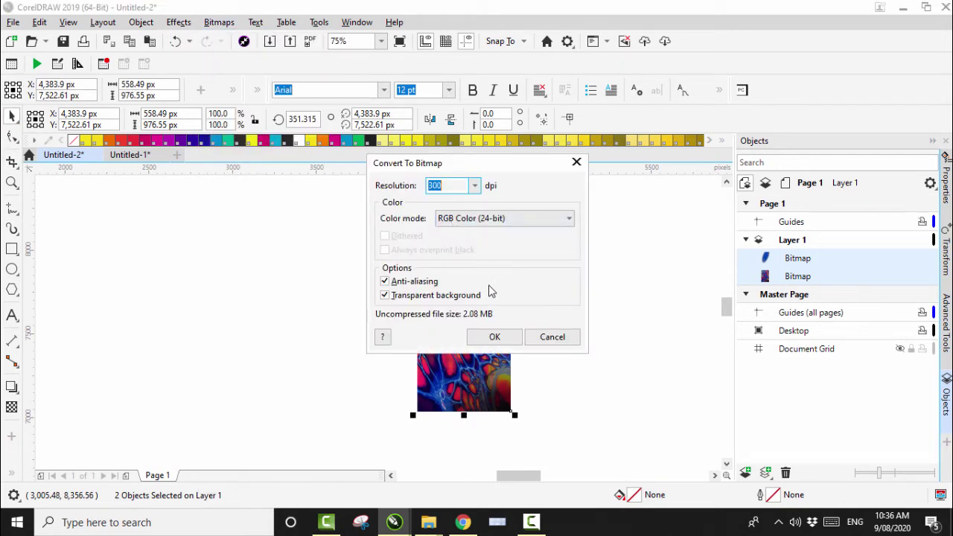
{"action": "left_click", "coordinate": [495, 337]}
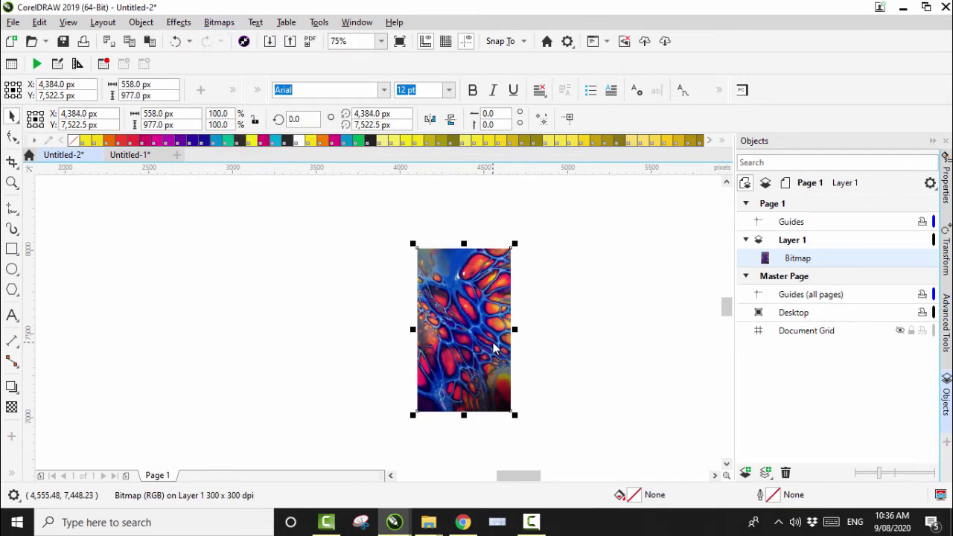
Examine the retouched glare area up close and compare it with the whole painting.
{"action": "left_click", "coordinate": [12, 182]}
{"action": "left_click_drag", "start_coordinate": [394, 238], "coordinate": [524, 422]}
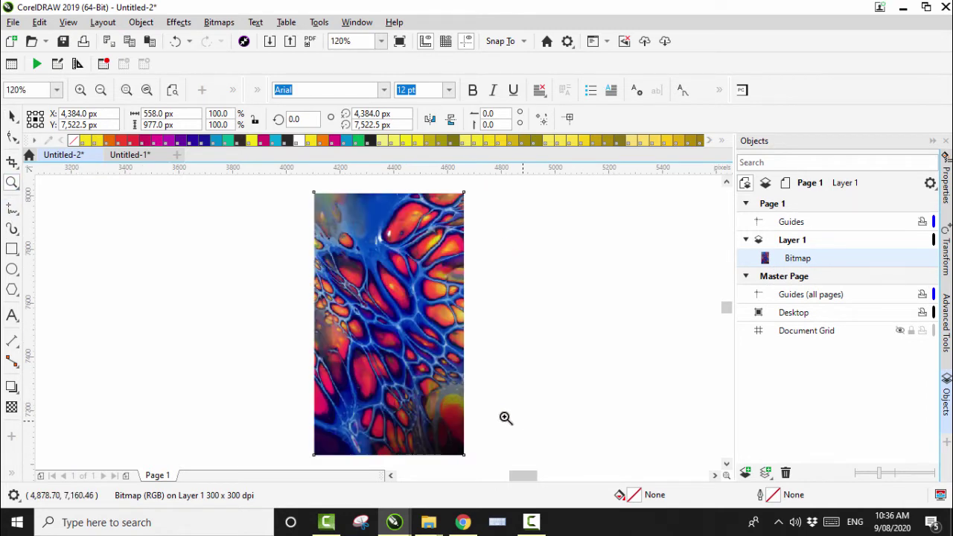
{"action": "left_click_drag", "start_coordinate": [335, 194], "coordinate": [424, 267]}
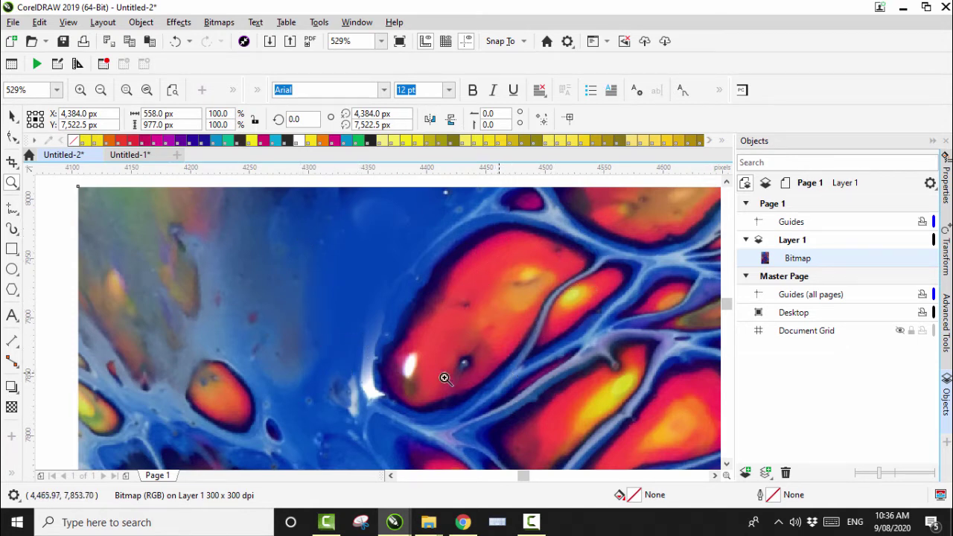
{"action": "key", "text": "shift+F2"}
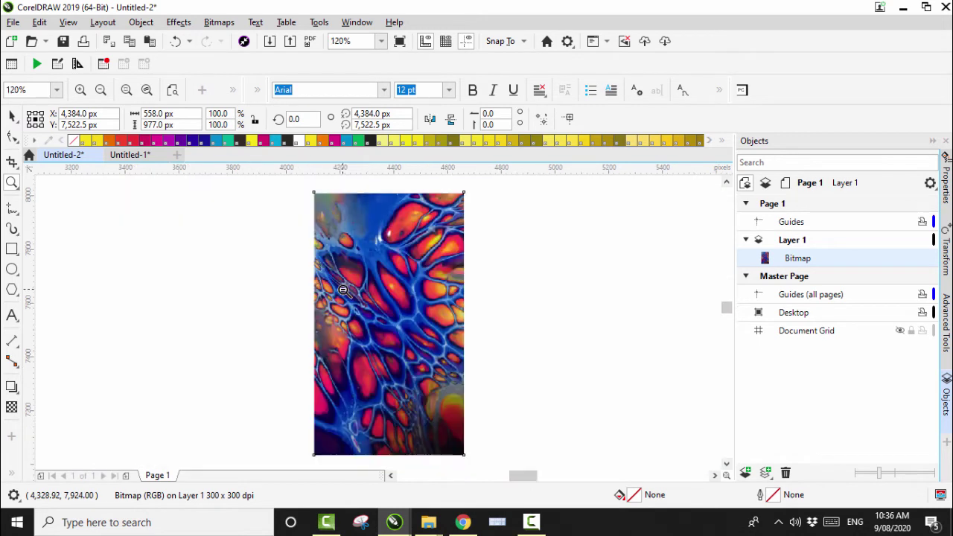
{"action": "left_click", "coordinate": [11, 119]}
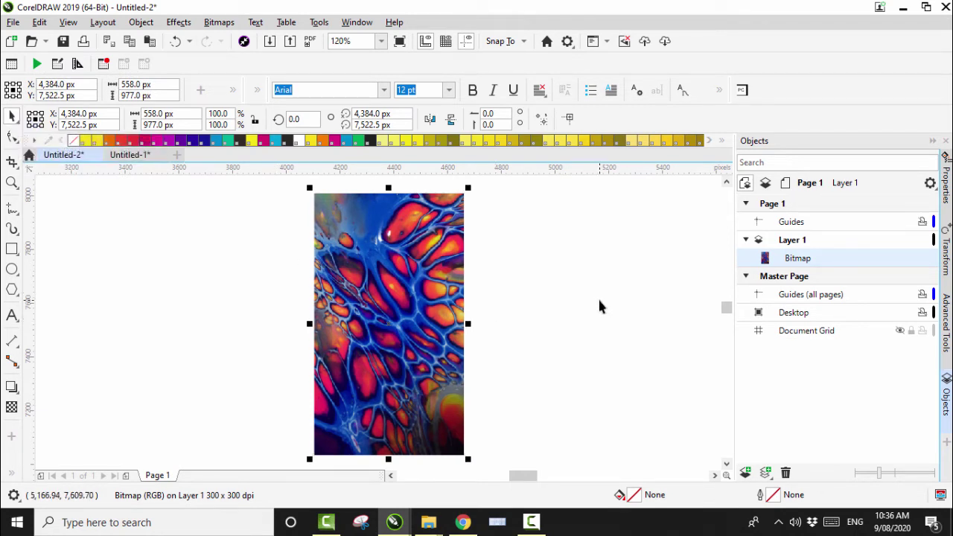
Launch Simple Seps Raster, move its window clear of the painting and show the Click-Seps options.
{"action": "left_click", "coordinate": [947, 325]}
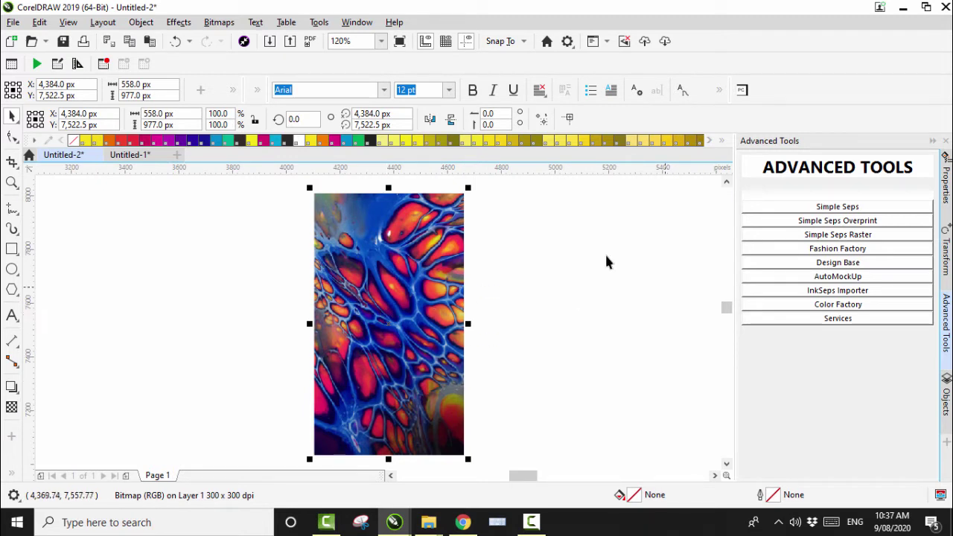
{"action": "left_click", "coordinate": [825, 237]}
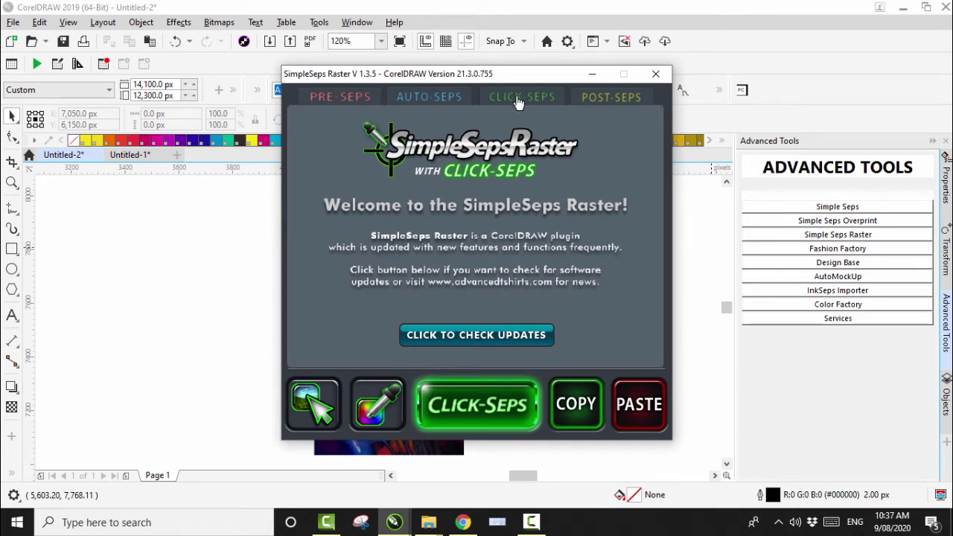
{"action": "left_click_drag", "start_coordinate": [515, 79], "coordinate": [723, 63]}
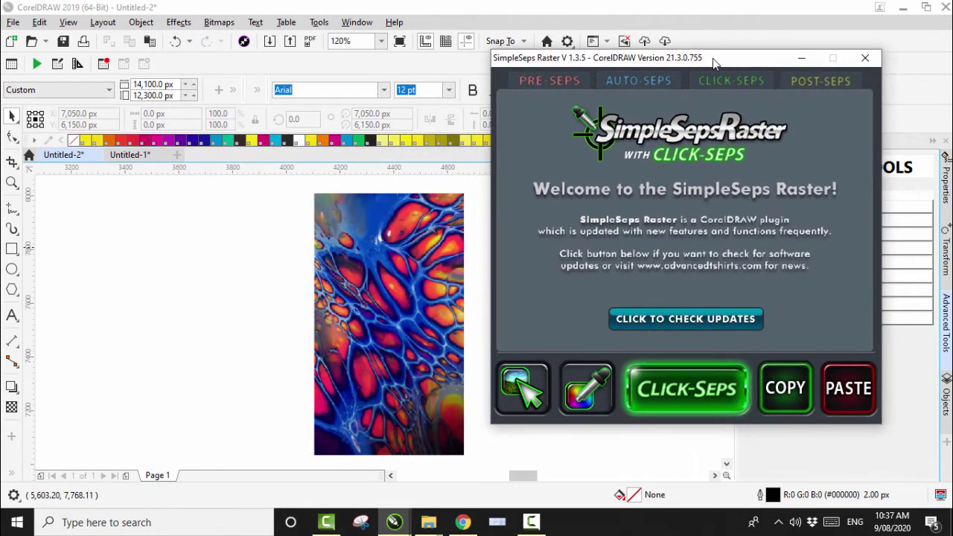
{"action": "left_click", "coordinate": [624, 85]}
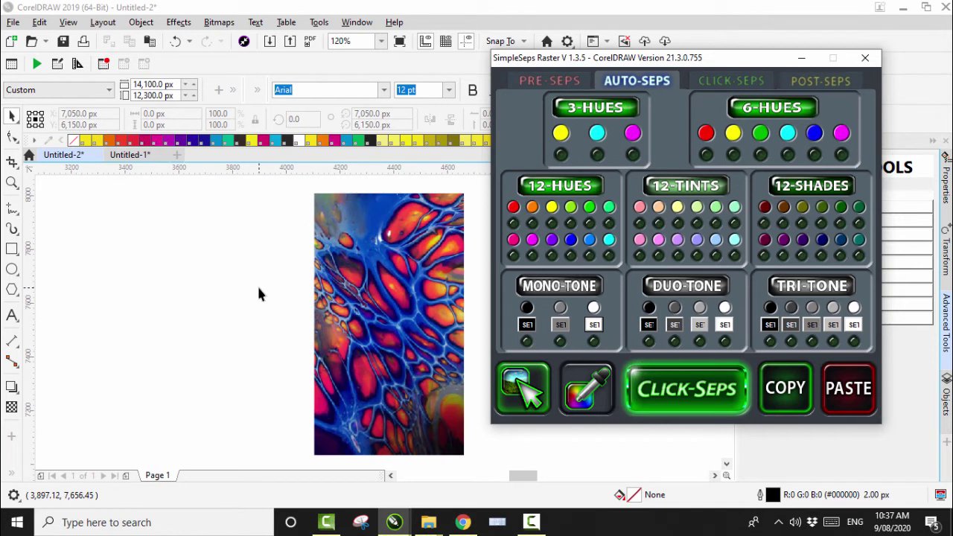
{"action": "left_click", "coordinate": [721, 85]}
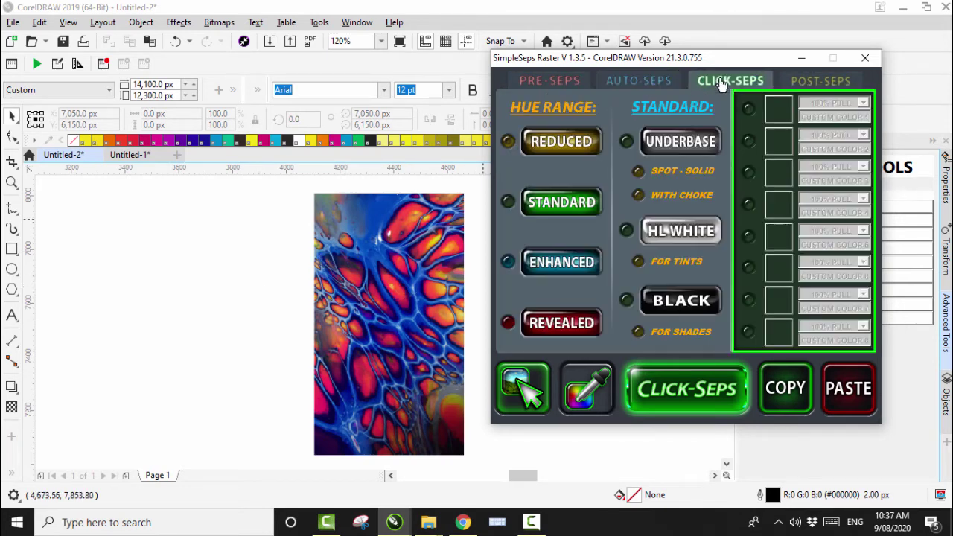
Generate a standard Black separation of the painting with Click-Seps.
{"action": "left_click", "coordinate": [626, 300]}
{"action": "left_click", "coordinate": [417, 286]}
{"action": "left_click", "coordinate": [673, 391]}
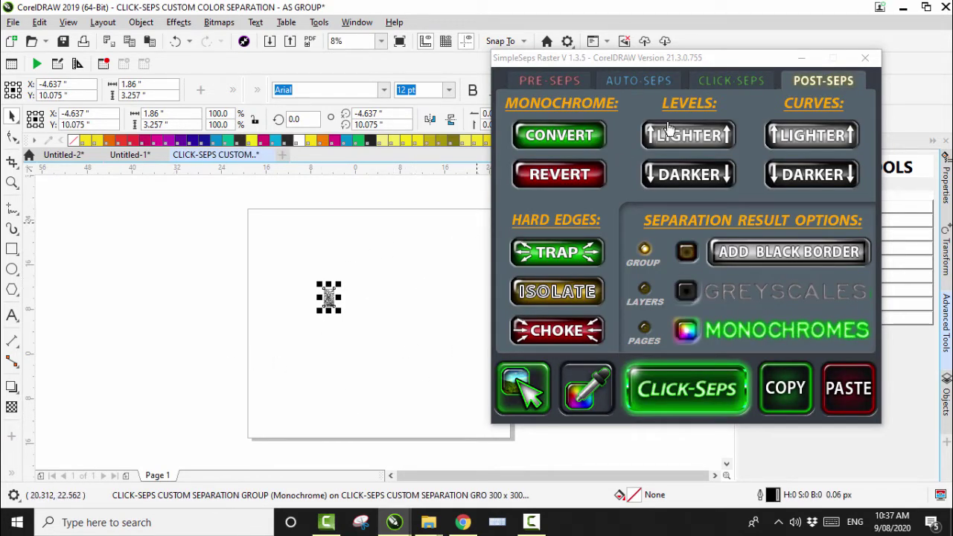
Minimize the SimpleSeps Raster window and examine the monochrome black separation up close.
{"action": "left_click", "coordinate": [801, 59]}
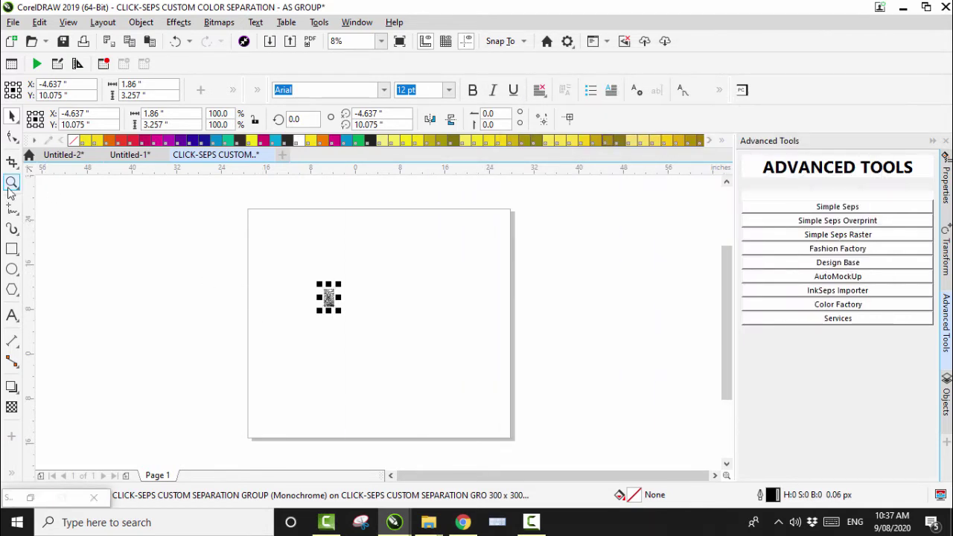
{"action": "left_click", "coordinate": [12, 183]}
{"action": "left_click", "coordinate": [350, 319]}
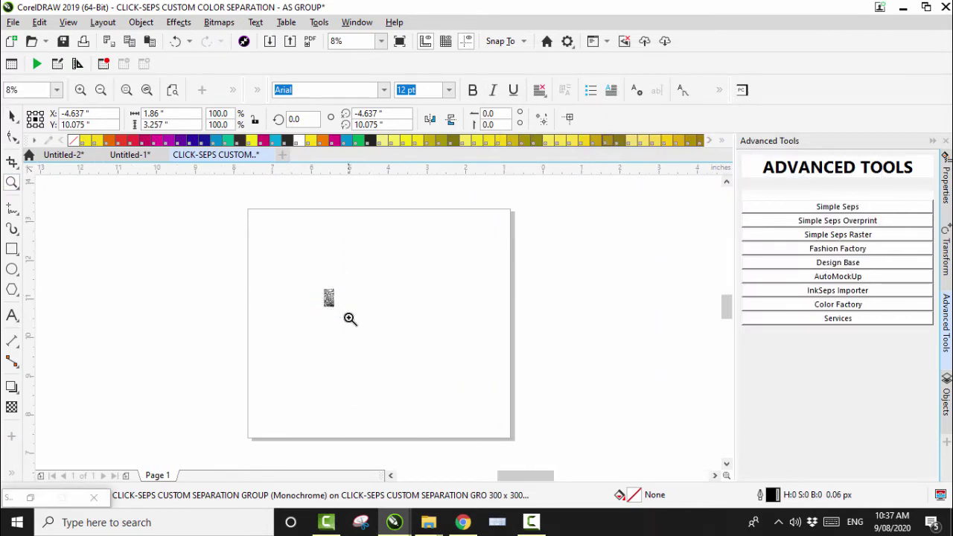
{"action": "left_click", "coordinate": [350, 319]}
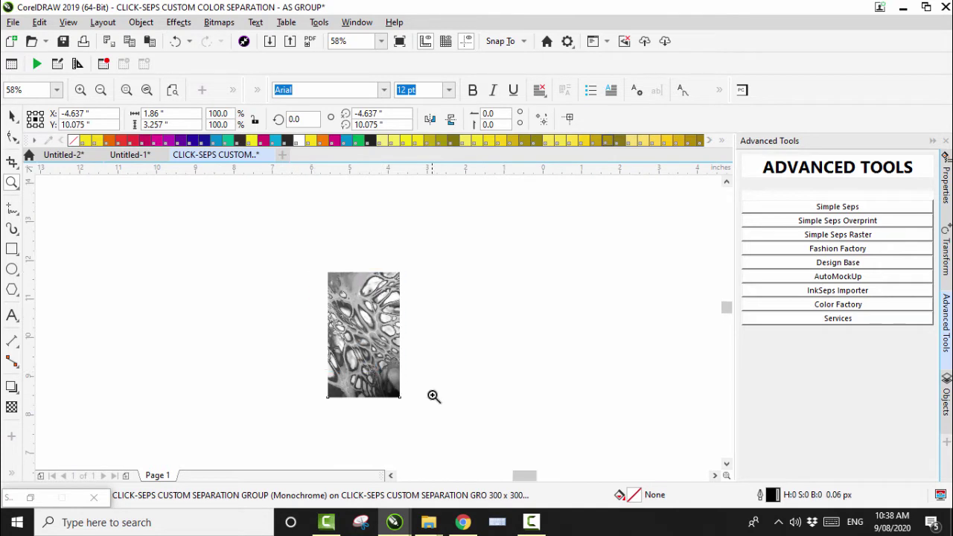
{"action": "left_click", "coordinate": [433, 395]}
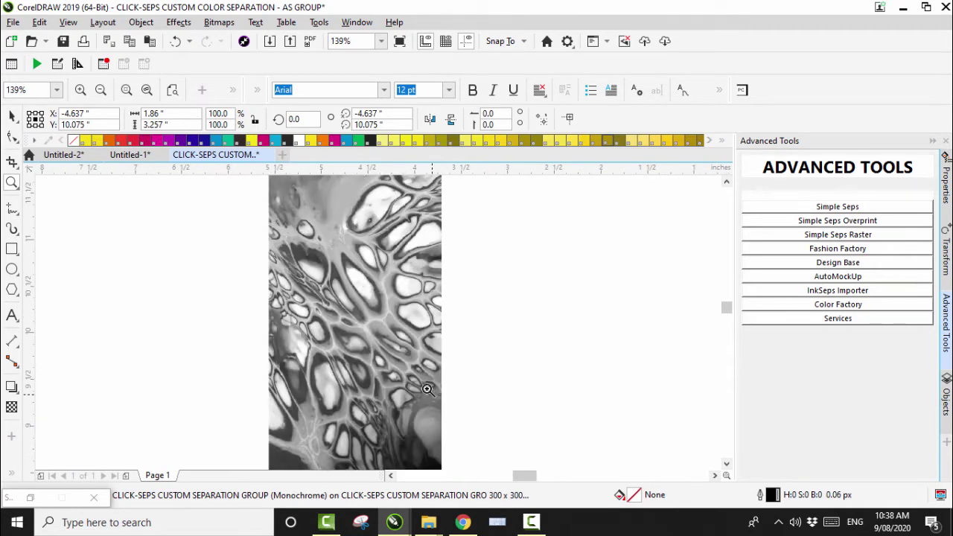
{"action": "left_click", "coordinate": [364, 327], "text": "shift"}
{"action": "left_click", "coordinate": [12, 117]}
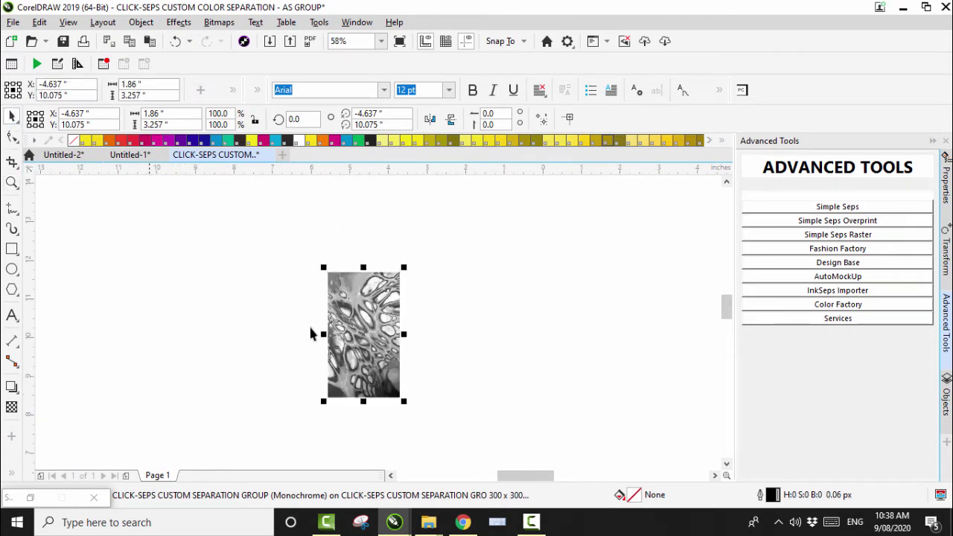
Copy the monochrome black separation and paste it over the painting in Untitled-2.
{"action": "right_click", "coordinate": [367, 309]}
{"action": "left_click", "coordinate": [380, 201]}
{"action": "left_click", "coordinate": [130, 155]}
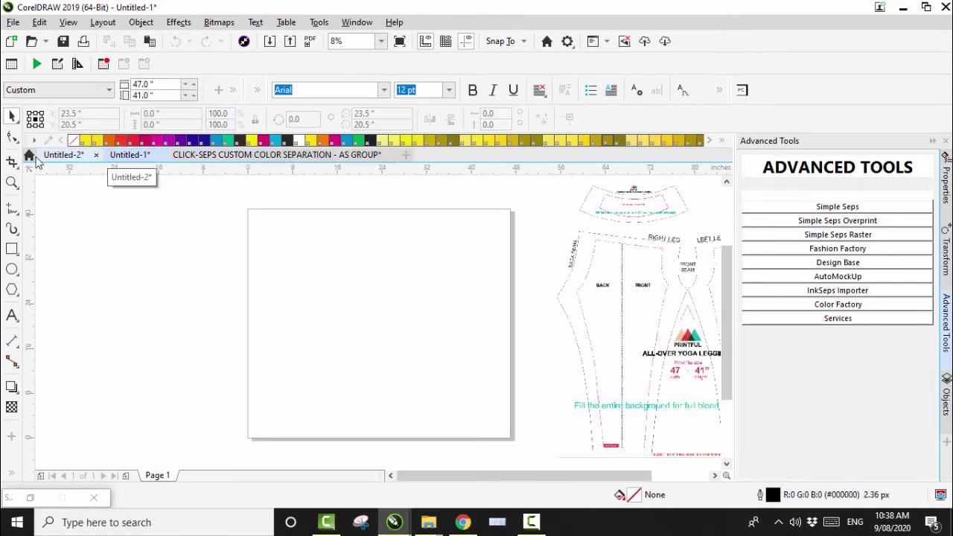
{"action": "left_click", "coordinate": [61, 157]}
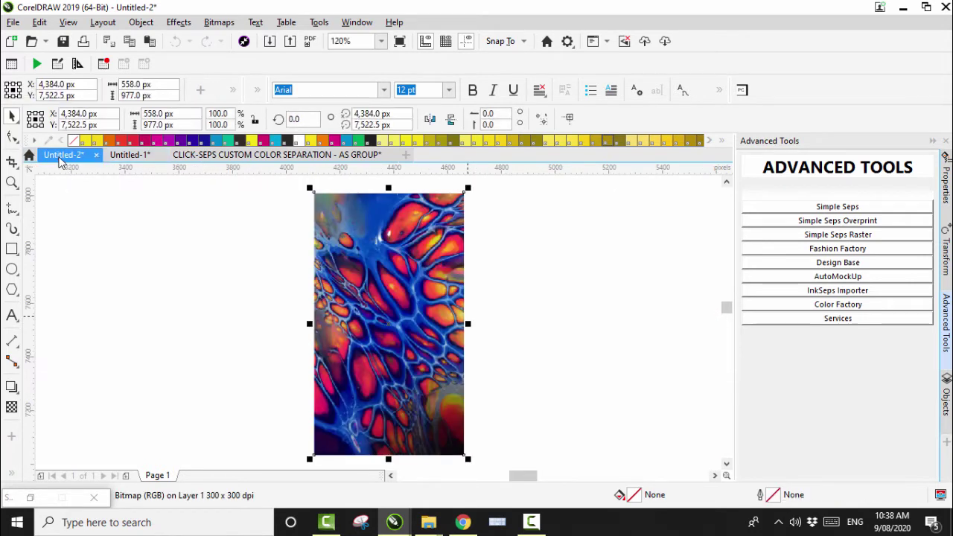
{"action": "right_click", "coordinate": [271, 303]}
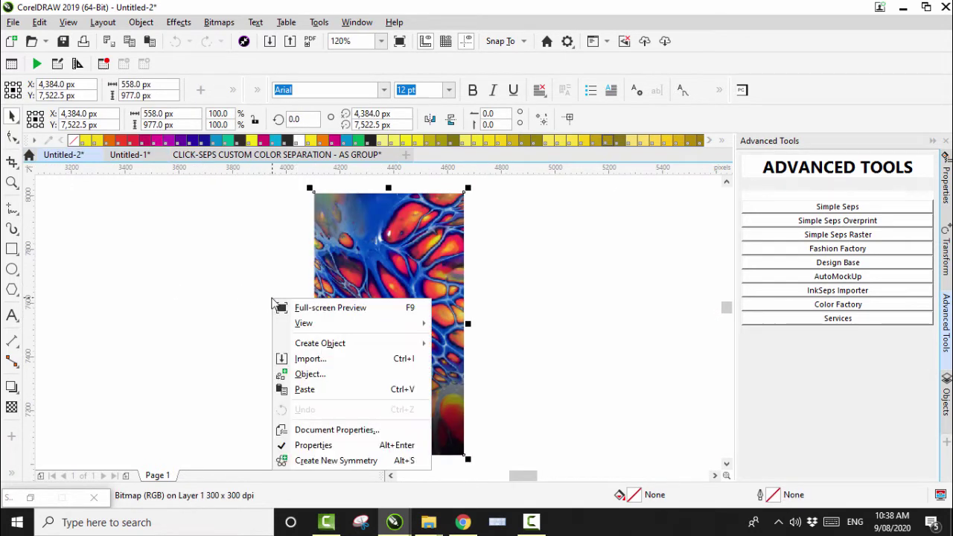
{"action": "left_click", "coordinate": [313, 389]}
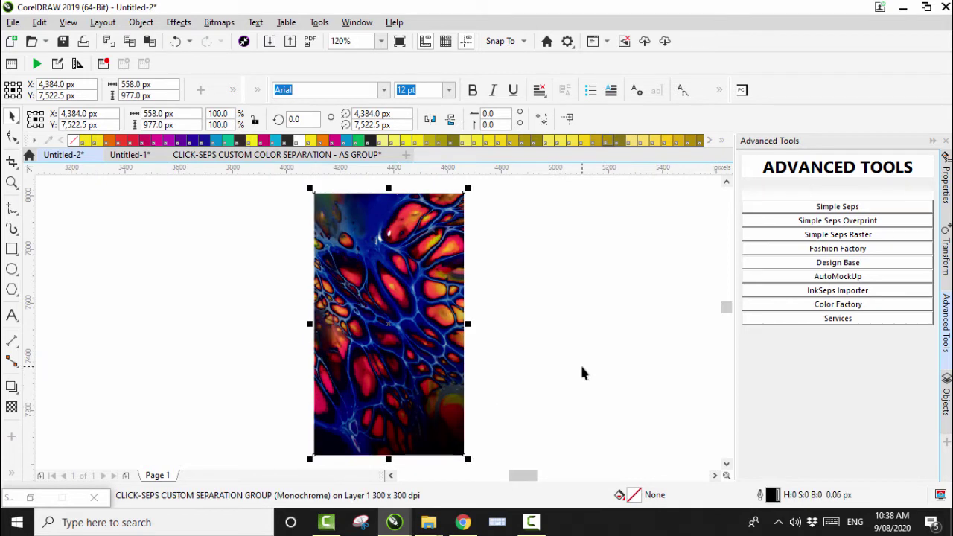
Compare the painting with and without the black separation by undoing and redoing its paste, leaving the separation in place.
{"action": "left_click", "coordinate": [946, 394]}
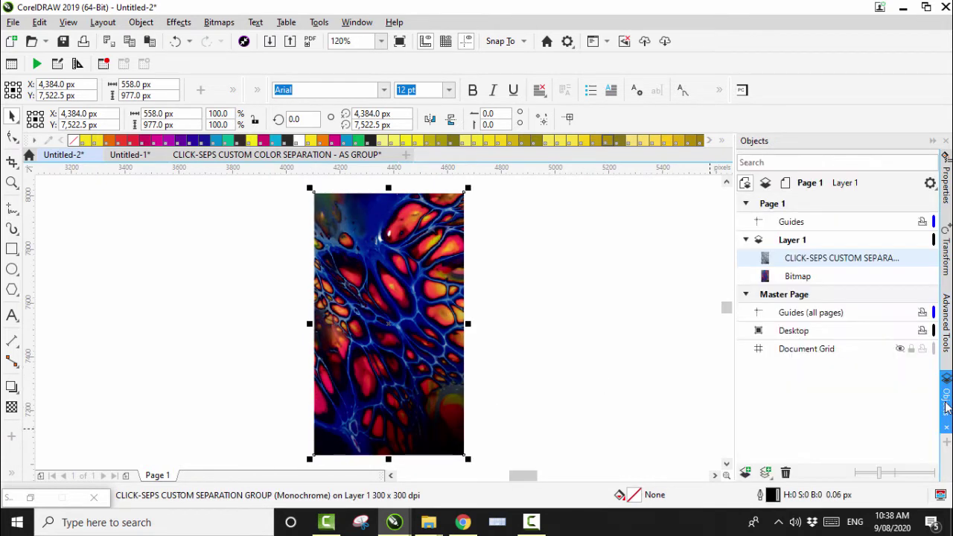
{"action": "left_click", "coordinate": [803, 276]}
{"action": "left_click", "coordinate": [804, 263]}
{"action": "key", "text": "Delete"}
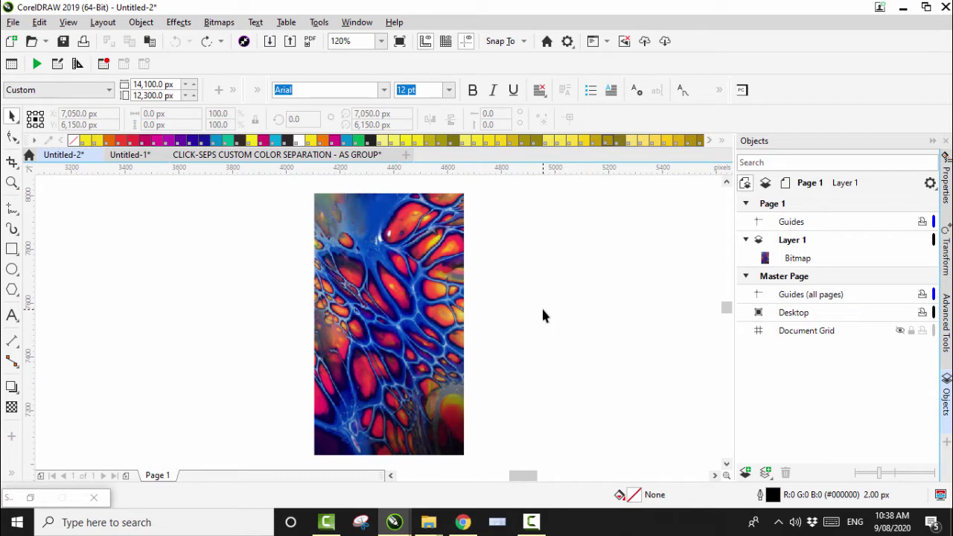
{"action": "key", "text": "ctrl+shift+z"}
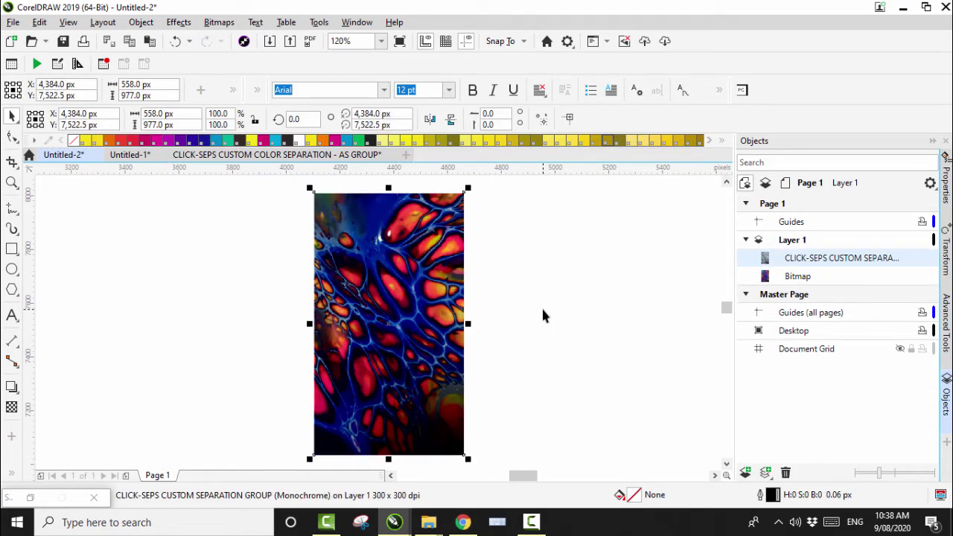
{"action": "key", "text": "ctrl+z"}
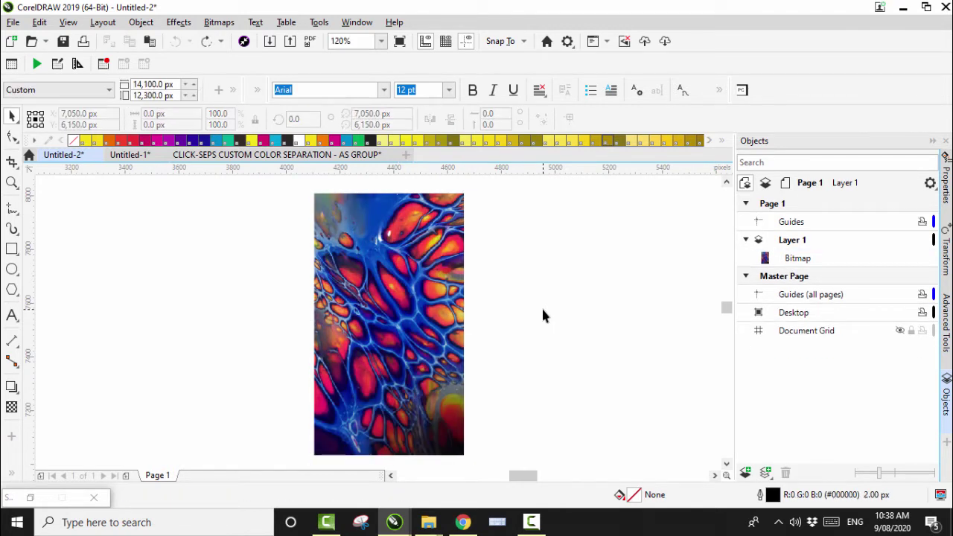
{"action": "key", "text": "ctrl+shift+z"}
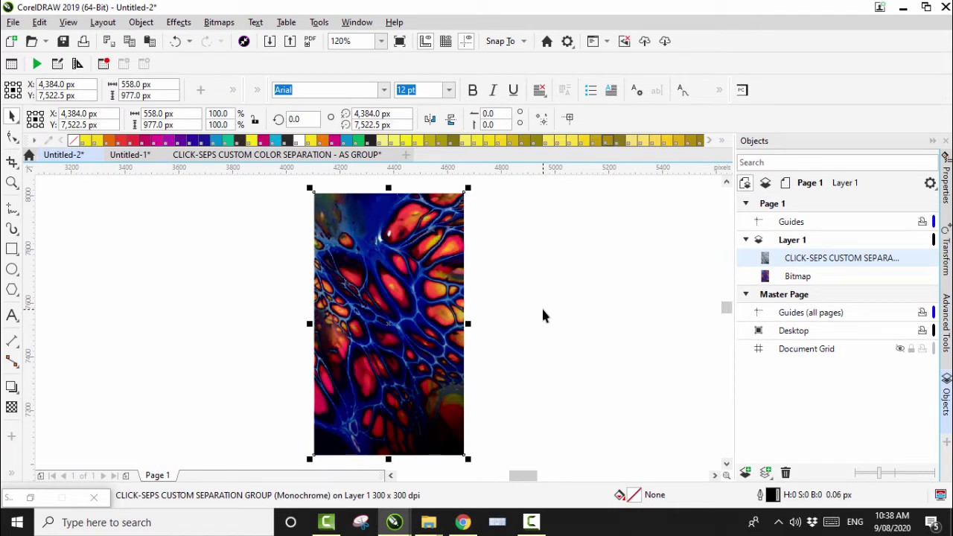
{"action": "key", "text": "ctrl+z"}
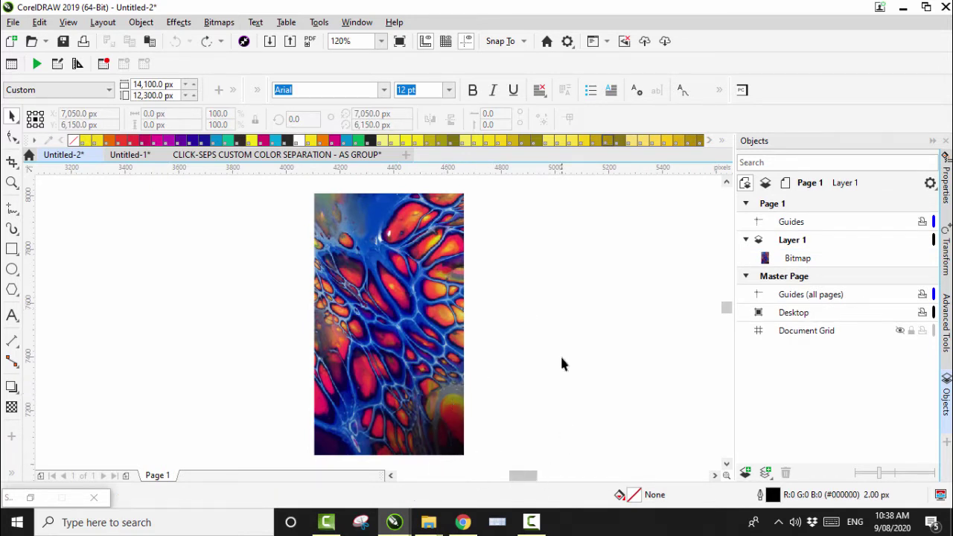
{"action": "key", "text": "ctrl+shift+z"}
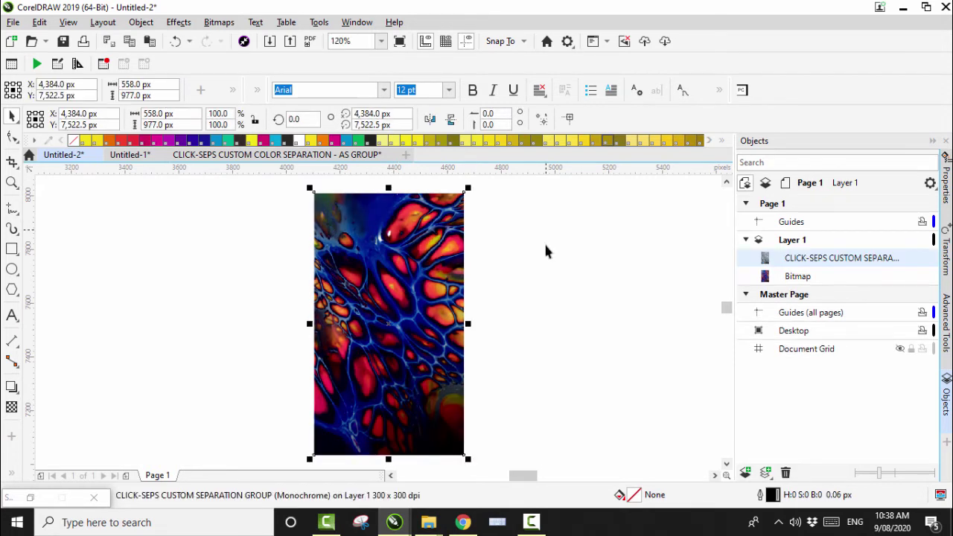
Merge the black separation and painting into one 300 dpi RGB Color (24-bit) bitmap with anti-aliasing and a transparent background.
{"action": "scroll", "coordinate": [611, 283], "scroll_direction": "down", "scroll_amount": 2}
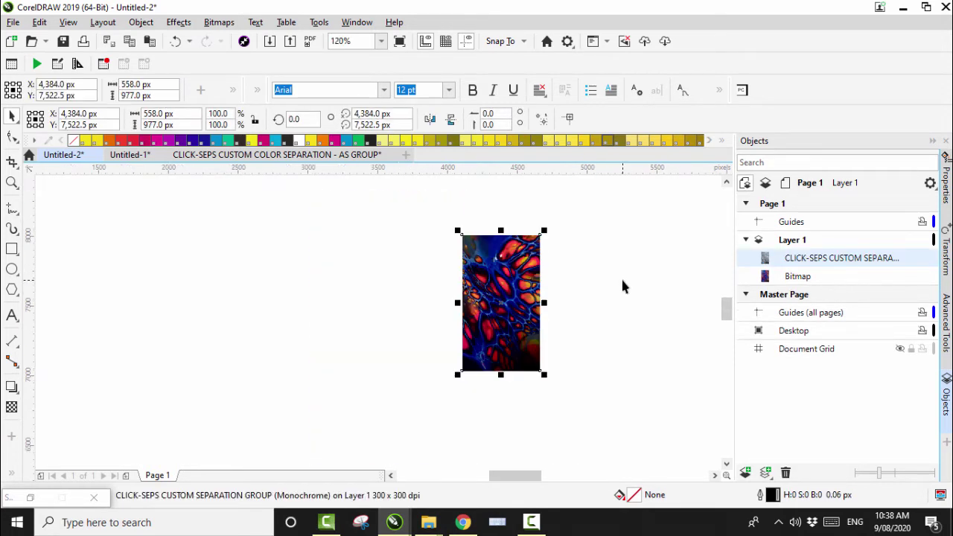
{"action": "left_click", "coordinate": [421, 246]}
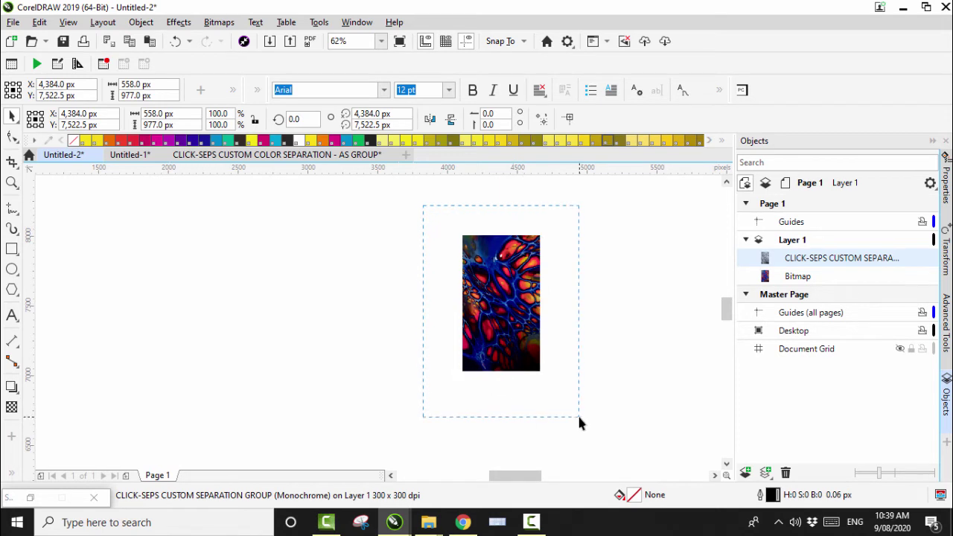
{"action": "left_click_drag", "start_coordinate": [579, 418], "coordinate": [591, 417]}
{"action": "left_click", "coordinate": [218, 23]}
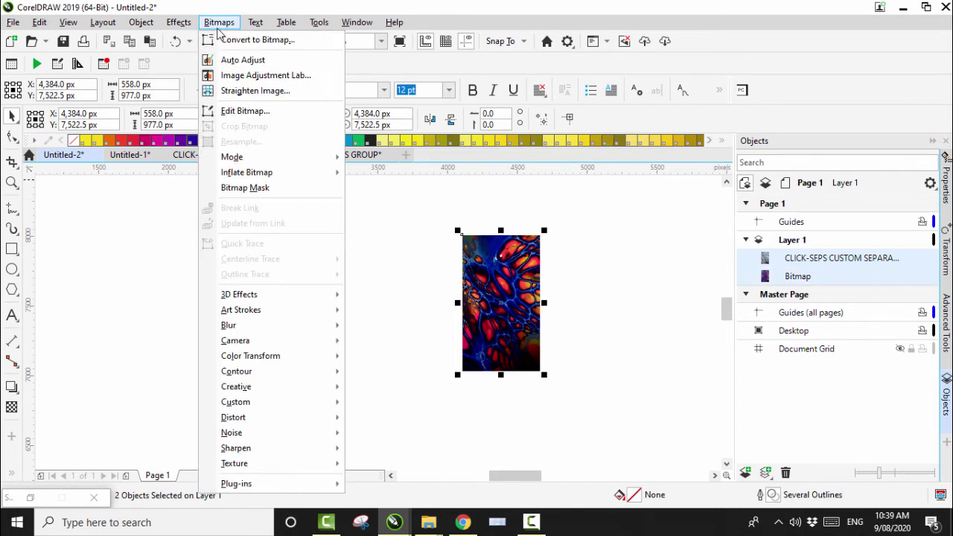
{"action": "left_click", "coordinate": [245, 40]}
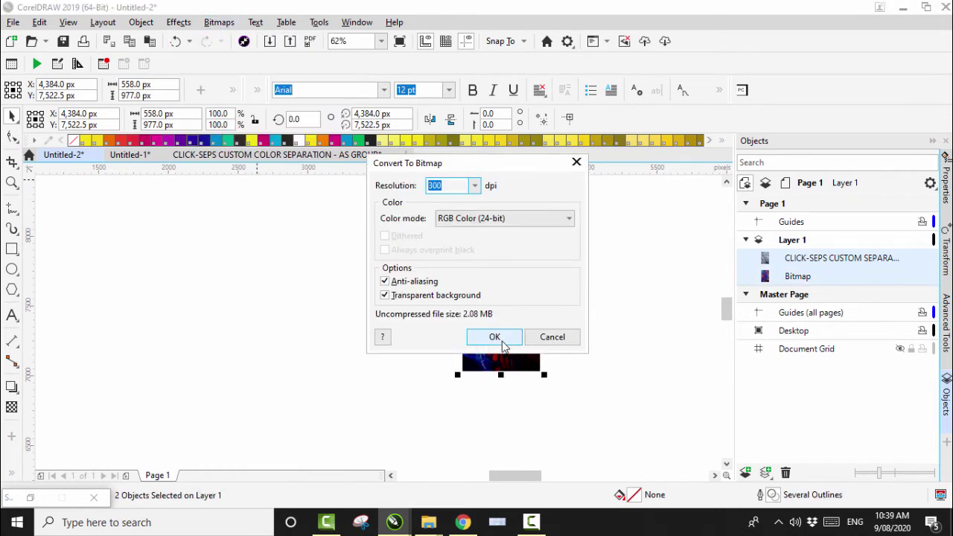
{"action": "left_click", "coordinate": [496, 341]}
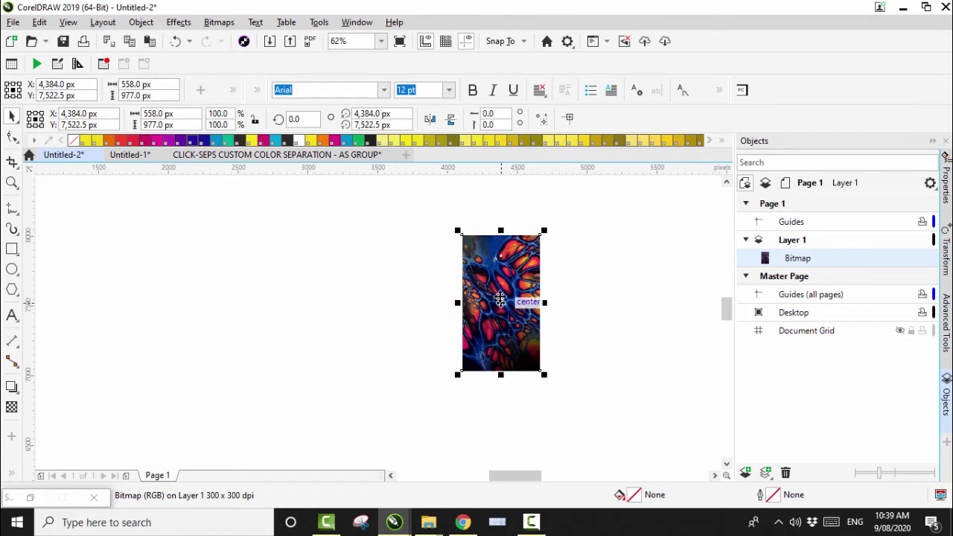
Move the merged bitmap horizontally to about X 3,193 px, Y 7,650 px and inspect it up close.
{"action": "scroll", "coordinate": [501, 300], "scroll_direction": "down", "scroll_amount": 1}
{"action": "left_click_drag", "start_coordinate": [500, 298], "coordinate": [419, 298]}
{"action": "left_click", "coordinate": [12, 182]}
{"action": "left_click_drag", "start_coordinate": [374, 244], "coordinate": [487, 351]}
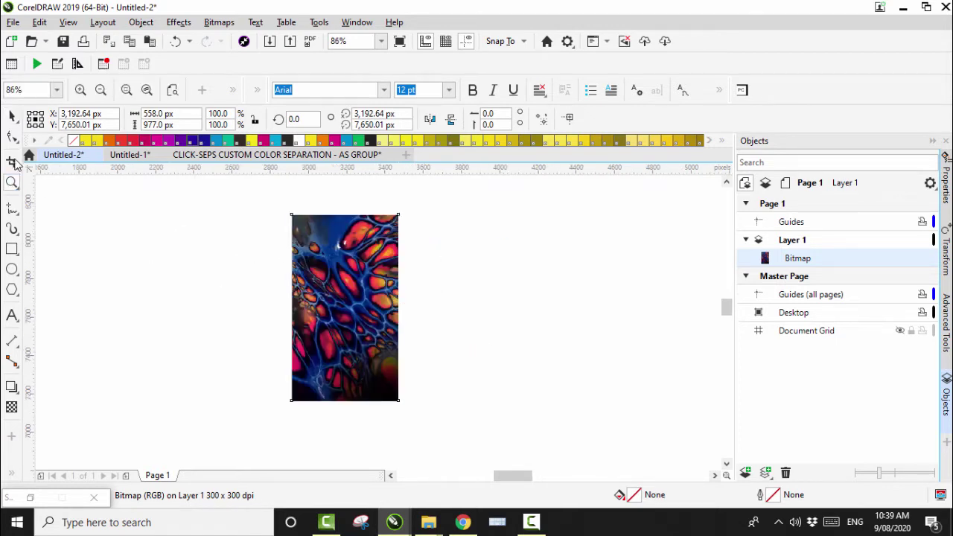
{"action": "left_click", "coordinate": [14, 118]}
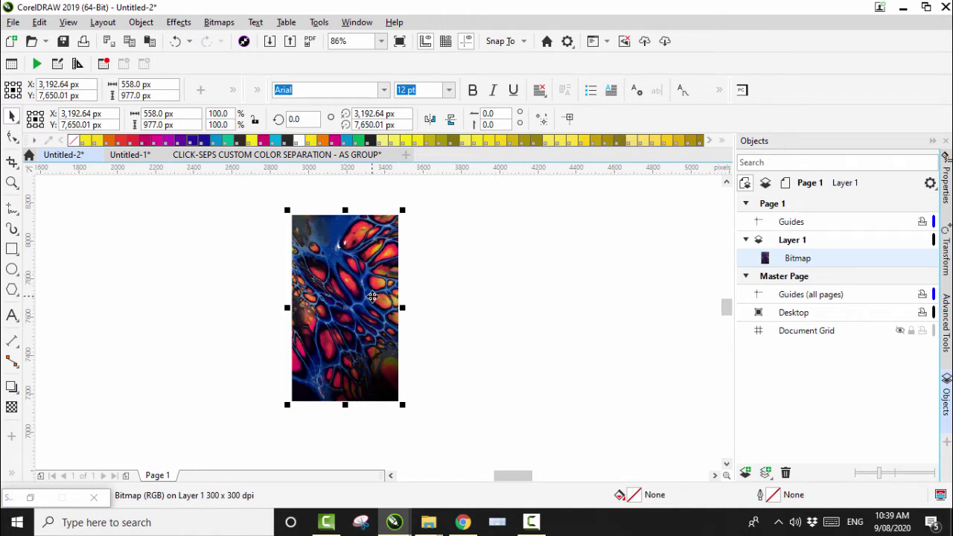
Copy the Printful all-over yoga leggings template bitmap from Untitled-1.
{"action": "scroll", "coordinate": [373, 296], "scroll_direction": "down", "scroll_amount": 4}
{"action": "scroll", "coordinate": [373, 296], "scroll_direction": "down", "scroll_amount": 2}
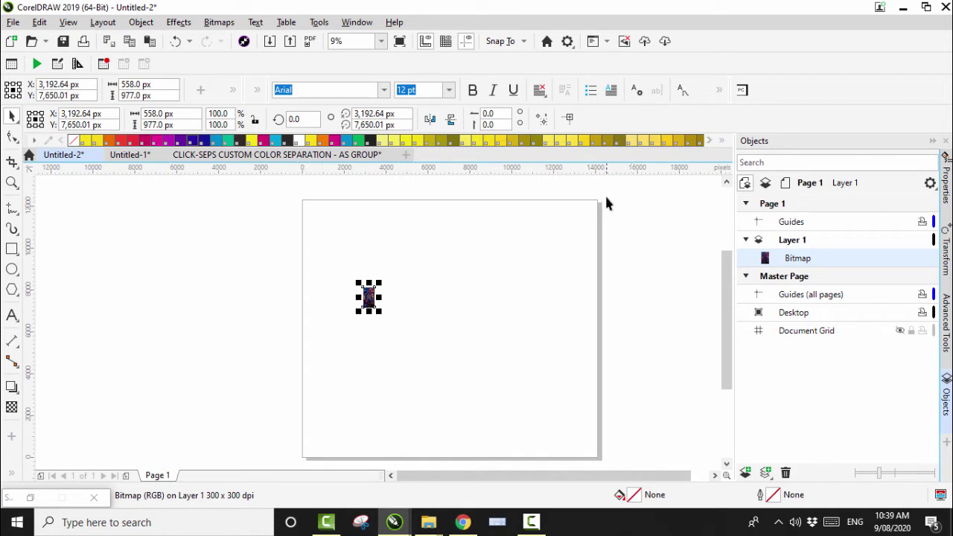
{"action": "left_click", "coordinate": [147, 156]}
{"action": "key", "text": "ctrl+v"}
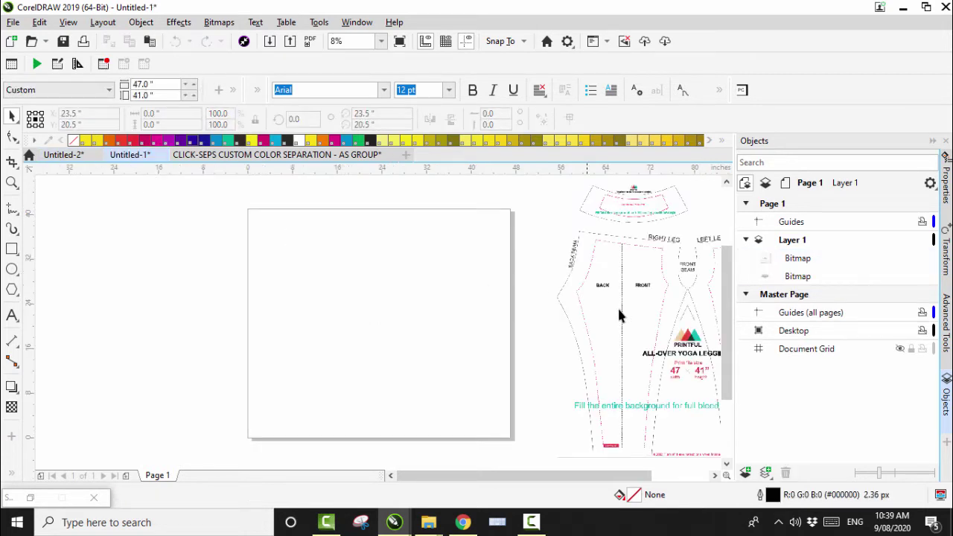
{"action": "left_click", "coordinate": [686, 348]}
{"action": "right_click", "coordinate": [685, 350]}
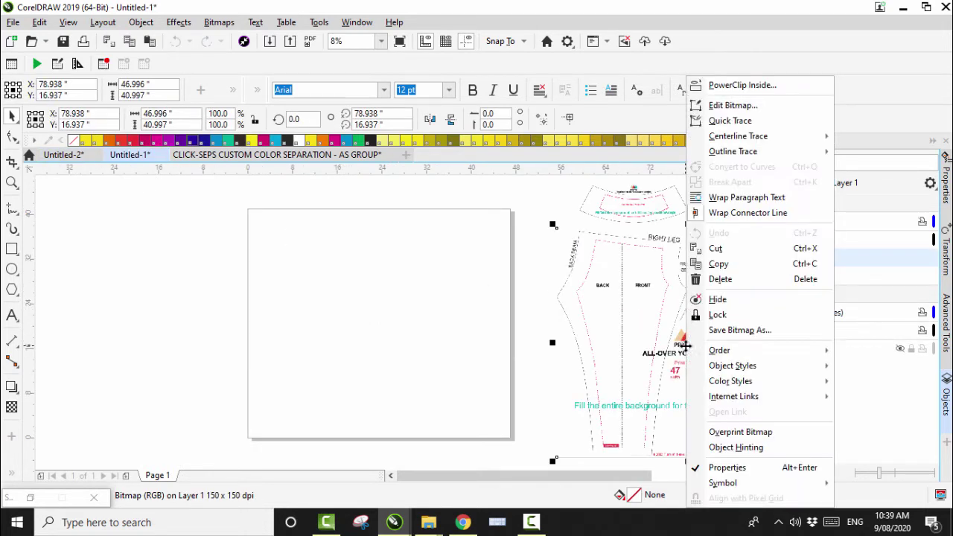
{"action": "left_click", "coordinate": [719, 264]}
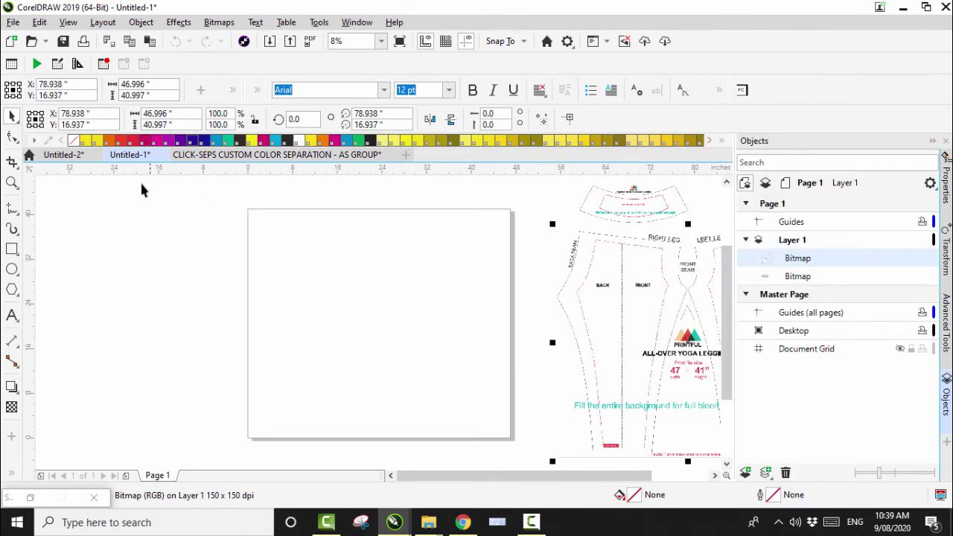
Paste the copied leggings template bitmap into Untitled-2 and place it on the empty area beside the page.
{"action": "left_click", "coordinate": [64, 154]}
{"action": "left_click", "coordinate": [714, 475]}
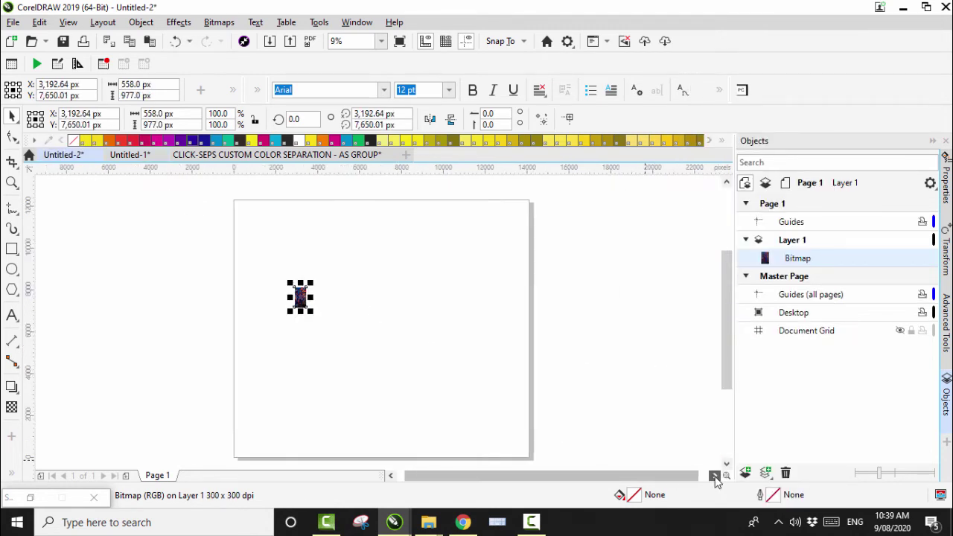
{"action": "left_click", "coordinate": [715, 475]}
{"action": "right_click", "coordinate": [566, 302]}
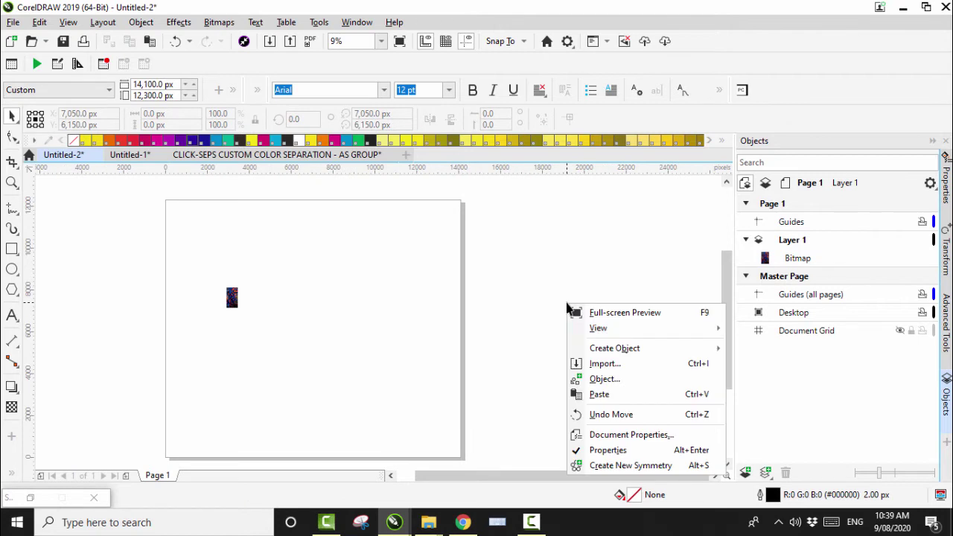
{"action": "left_click", "coordinate": [600, 395]}
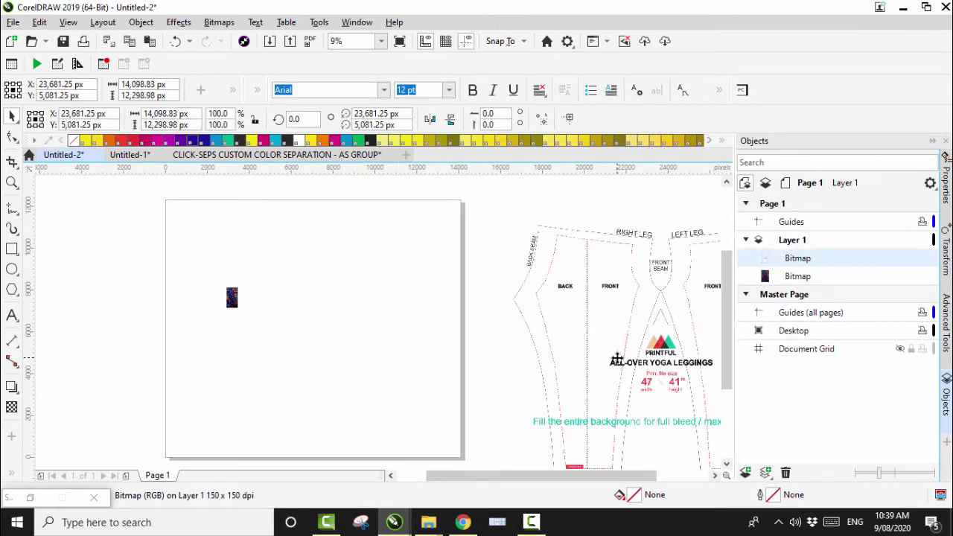
Examine the small merged painting bitmap up close and compare its size with the page and leggings template.
{"action": "left_click", "coordinate": [232, 298]}
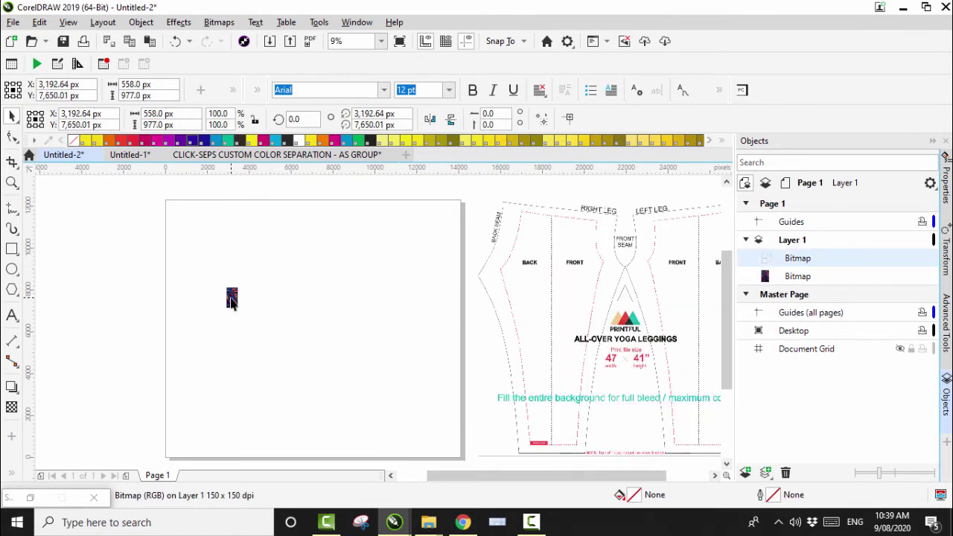
{"action": "left_click", "coordinate": [154, 260]}
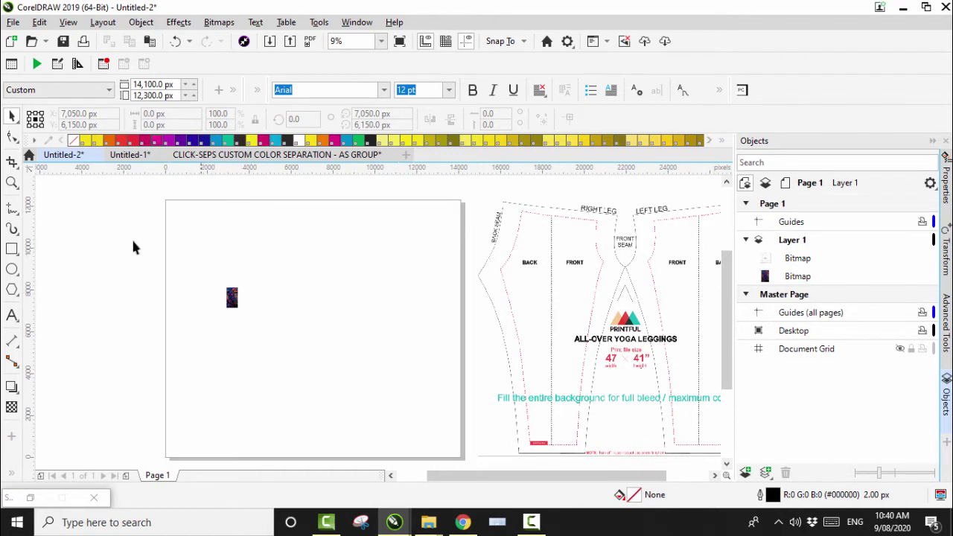
{"action": "left_click", "coordinate": [12, 182]}
{"action": "left_click_drag", "start_coordinate": [212, 276], "coordinate": [255, 322]}
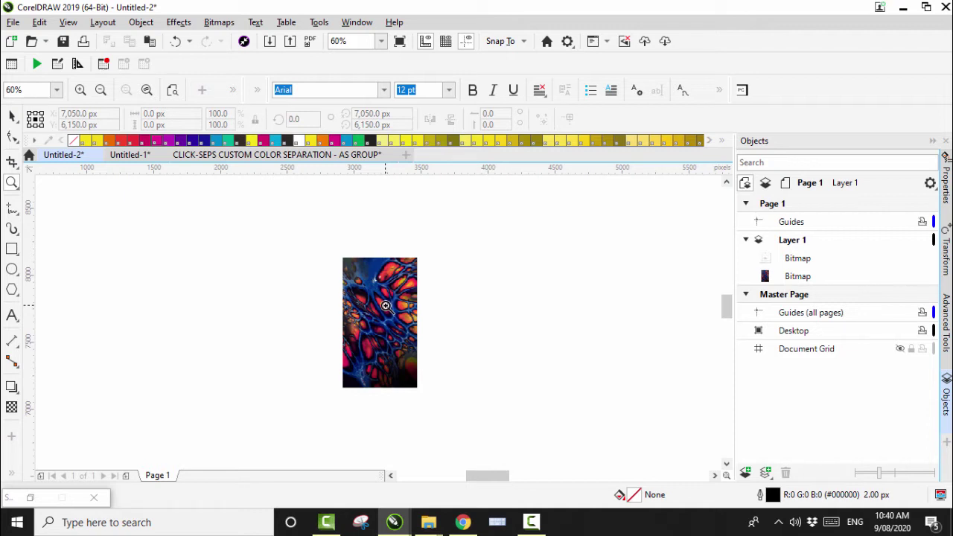
{"action": "scroll", "coordinate": [386, 305], "scroll_direction": "down", "scroll_amount": 5}
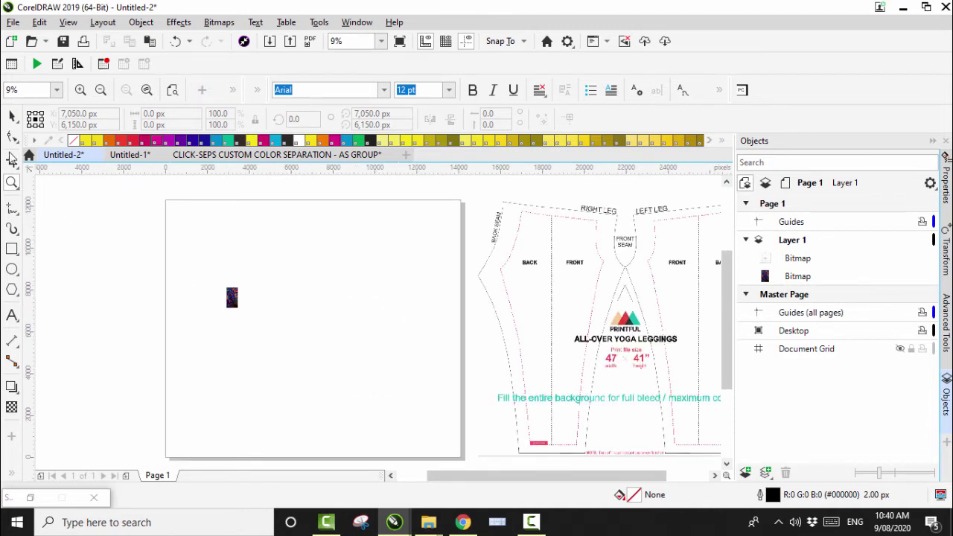
{"action": "left_click", "coordinate": [12, 116]}
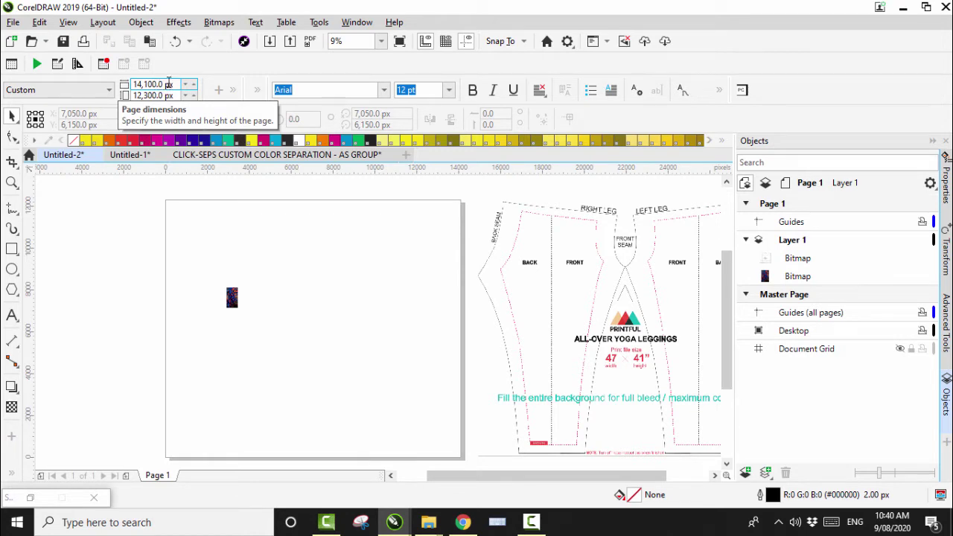
Resample the painting bitmap to 7050 px wide and 12300 px high at 300 dpi without maintaining the aspect ratio.
{"action": "left_click", "coordinate": [232, 298]}
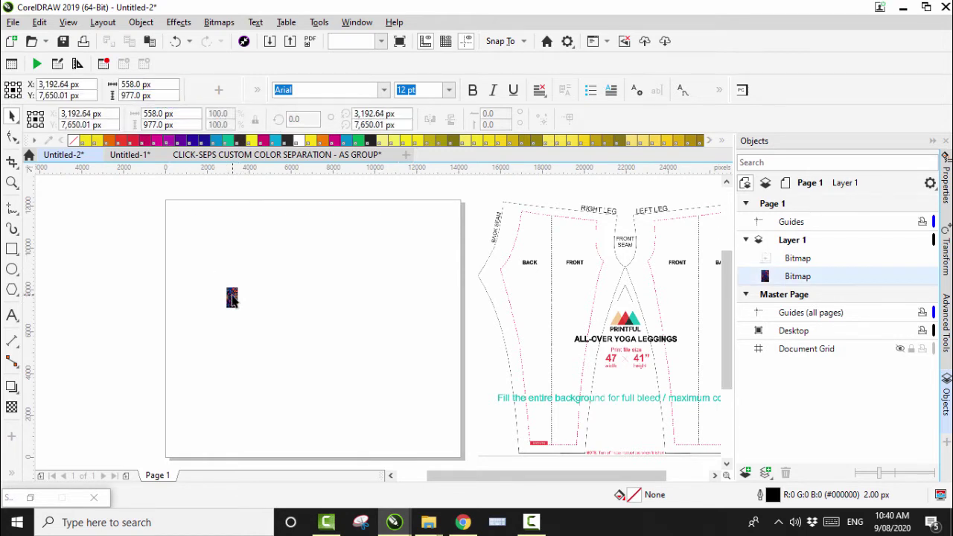
{"action": "left_click", "coordinate": [210, 24]}
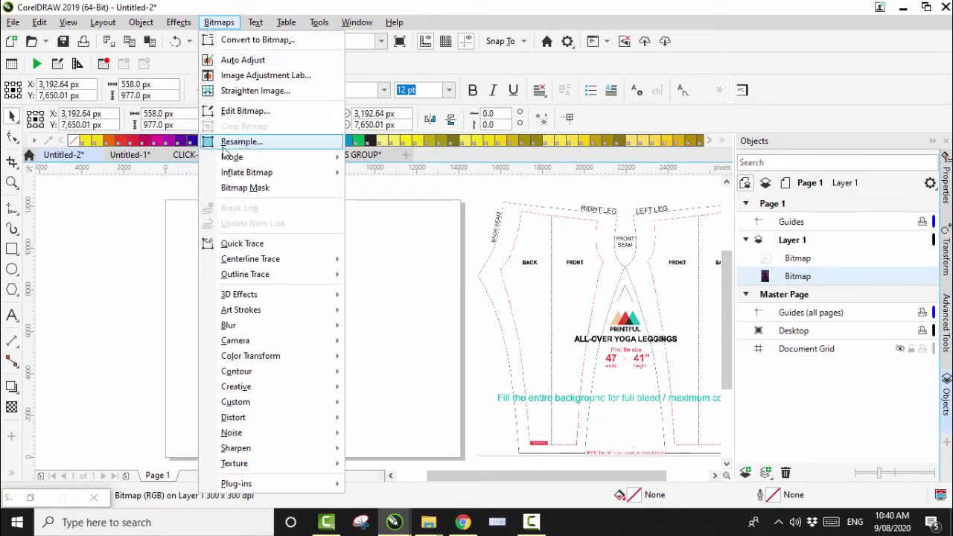
{"action": "left_click", "coordinate": [133, 217]}
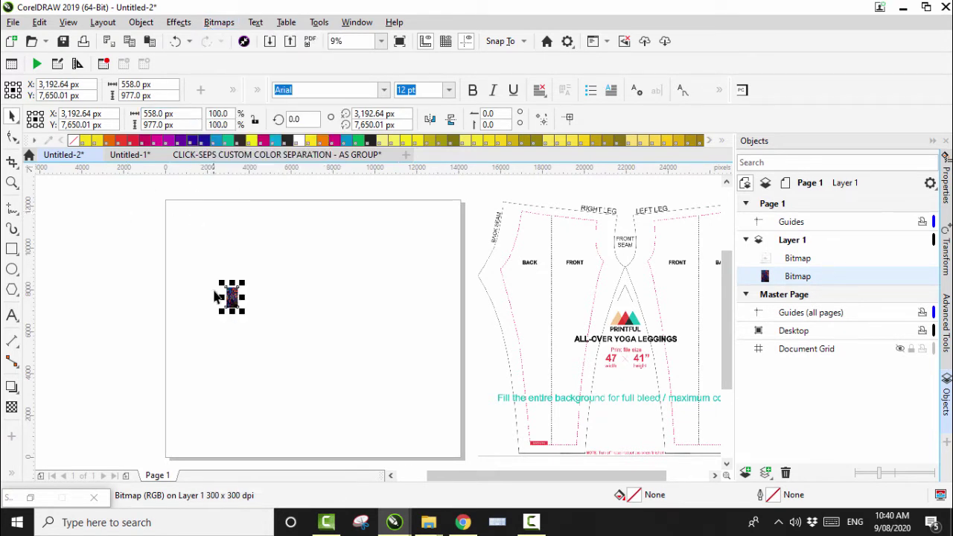
{"action": "left_click", "coordinate": [213, 24]}
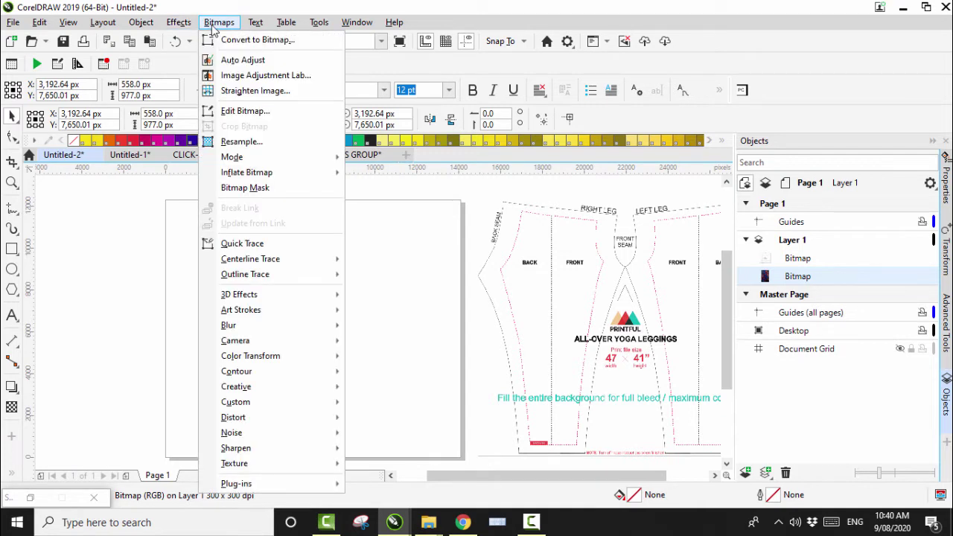
{"action": "left_click", "coordinate": [238, 143]}
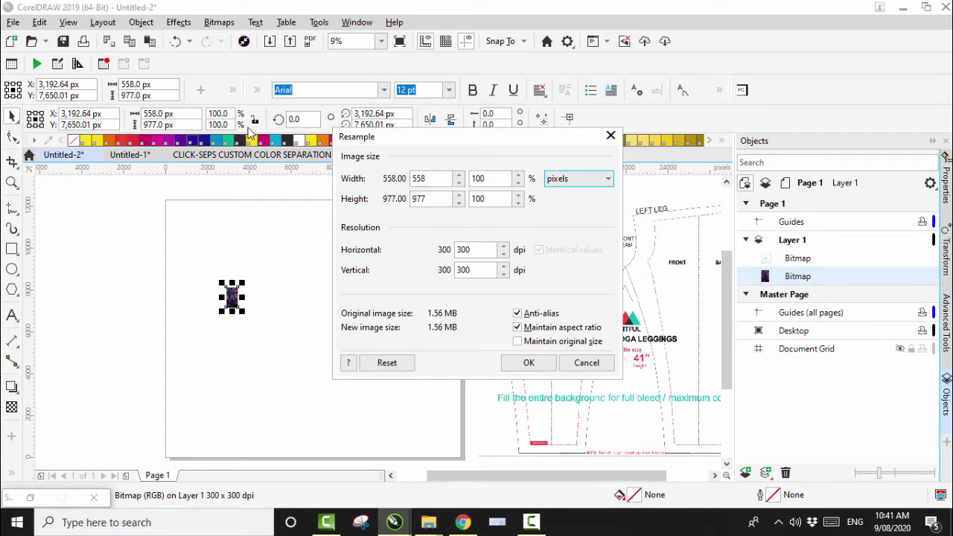
{"action": "left_click_drag", "start_coordinate": [433, 180], "coordinate": [406, 179]}
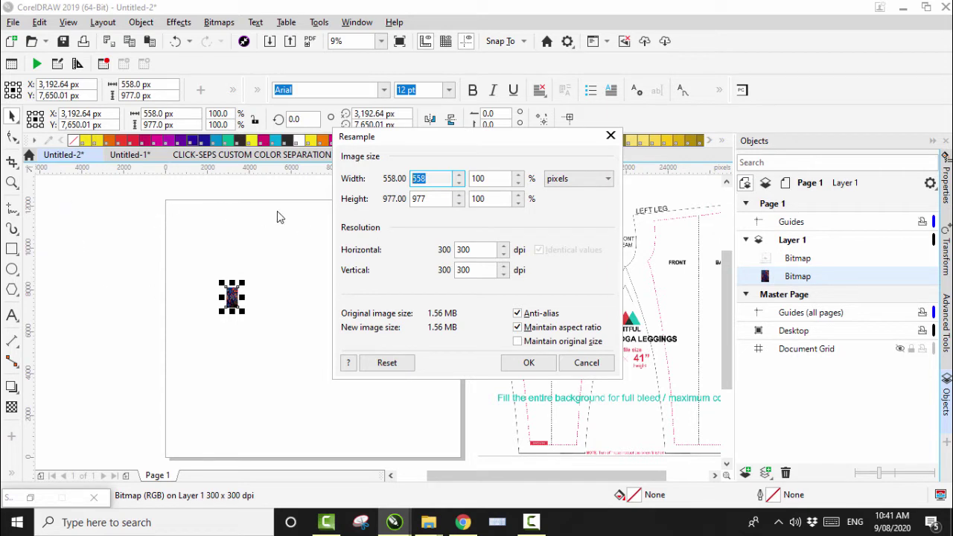
{"action": "type", "text": "7050"}
{"action": "left_click", "coordinate": [517, 329]}
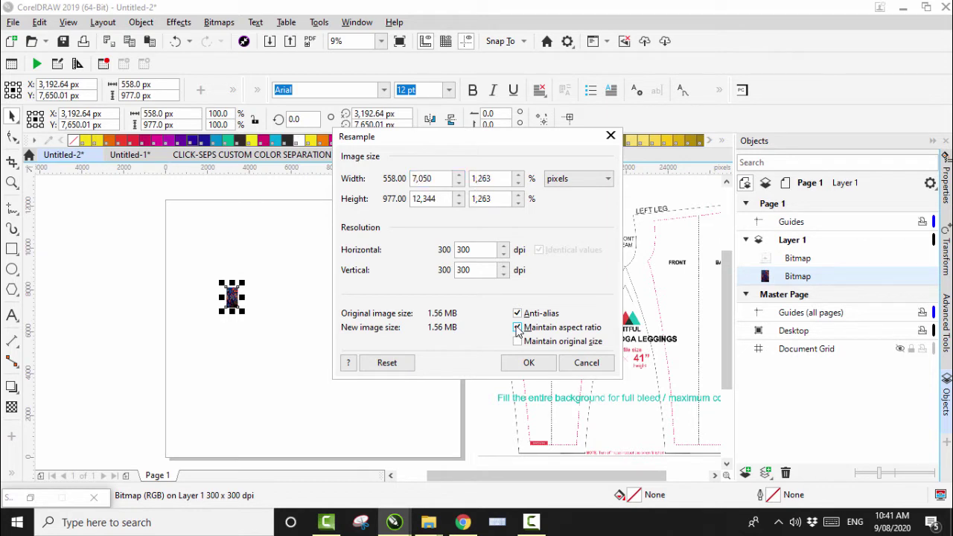
{"action": "left_click_drag", "start_coordinate": [444, 199], "coordinate": [410, 198]}
{"action": "type", "text": "12300"}
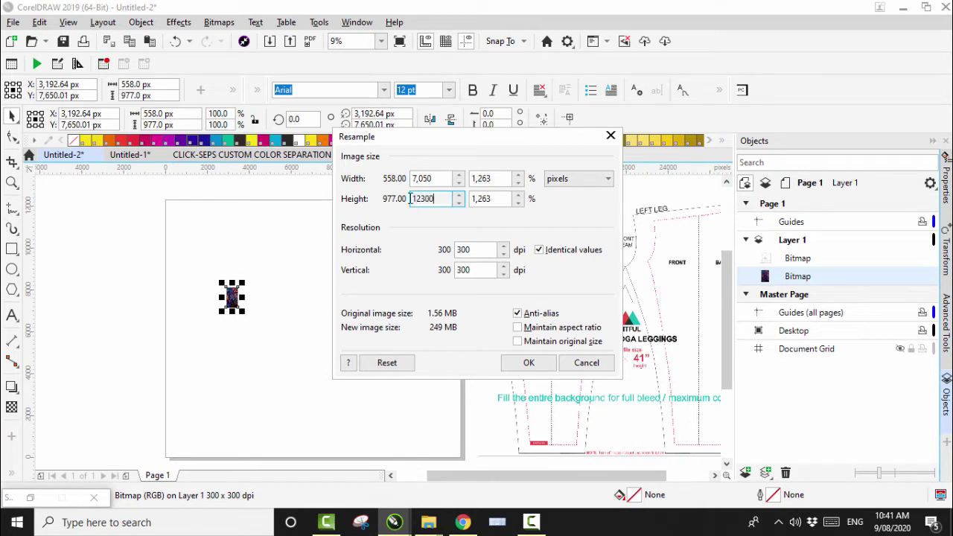
{"action": "left_click", "coordinate": [530, 367]}
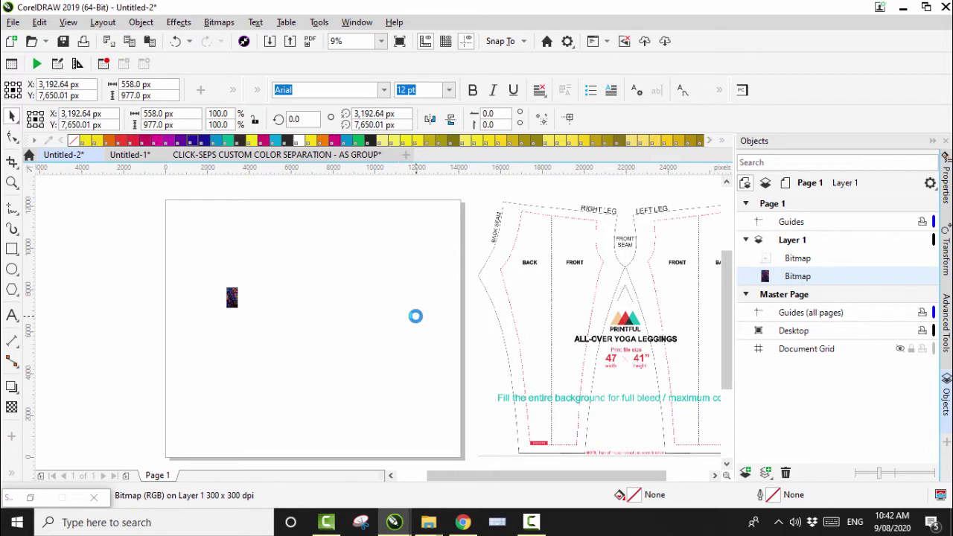
Move the resampled painting onto the left half of the page at about X 3,539 px, Y 6,183 px, and inspect it.
{"action": "left_click_drag", "start_coordinate": [254, 306], "coordinate": [258, 336]}
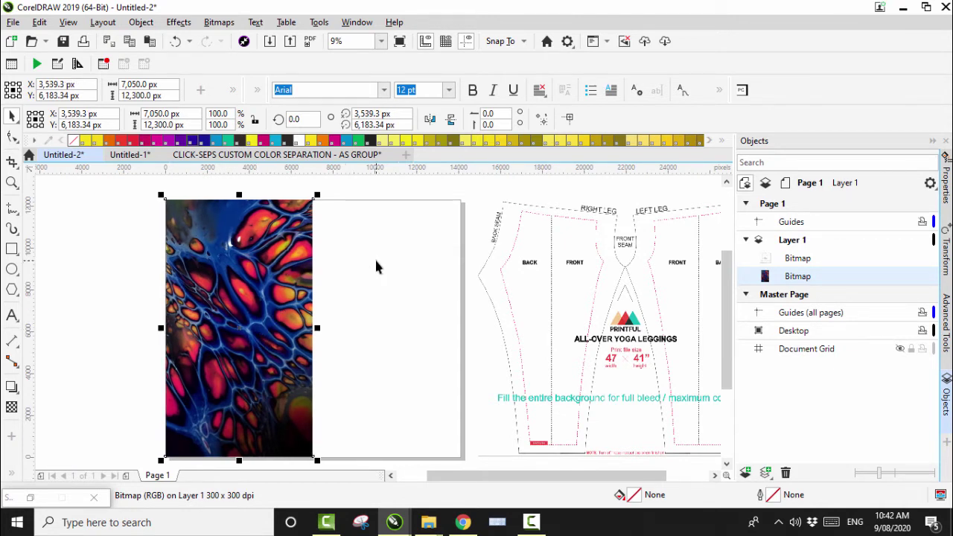
{"action": "left_click", "coordinate": [12, 182]}
{"action": "left_click_drag", "start_coordinate": [182, 255], "coordinate": [309, 416]}
{"action": "right_click", "coordinate": [246, 300]}
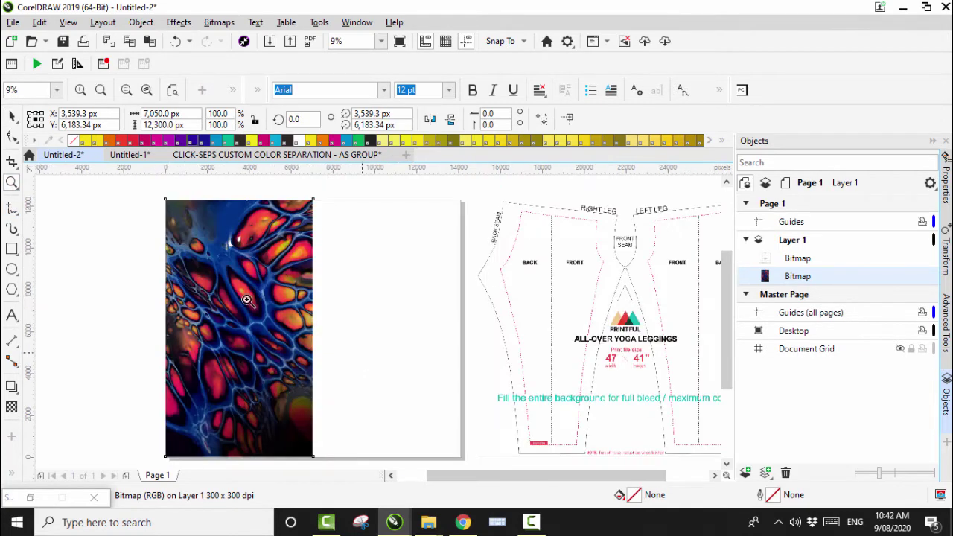
{"action": "left_click", "coordinate": [12, 118]}
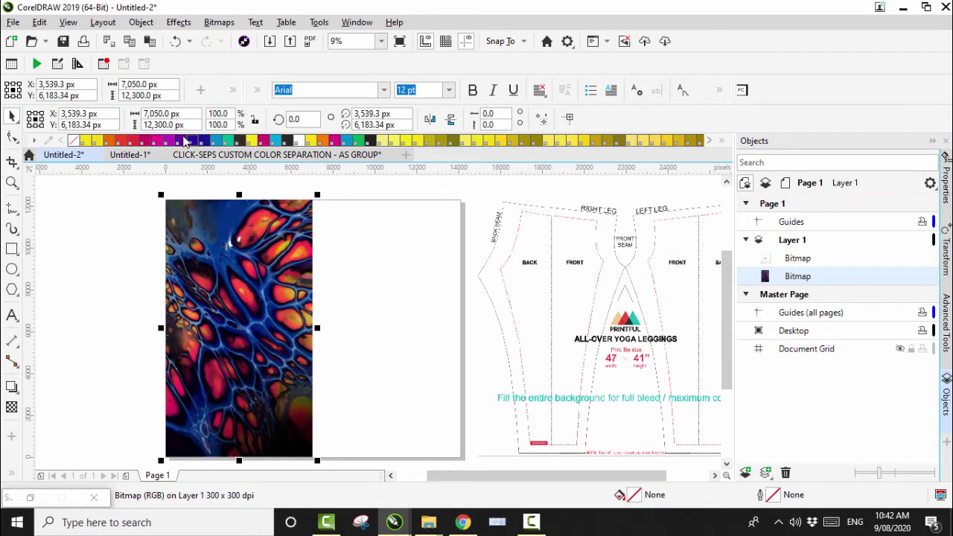
Paste a copy of the painting bitmap directly over the original and mirror the copy horizontally.
{"action": "left_click", "coordinate": [149, 41]}
{"action": "left_click", "coordinate": [407, 323]}
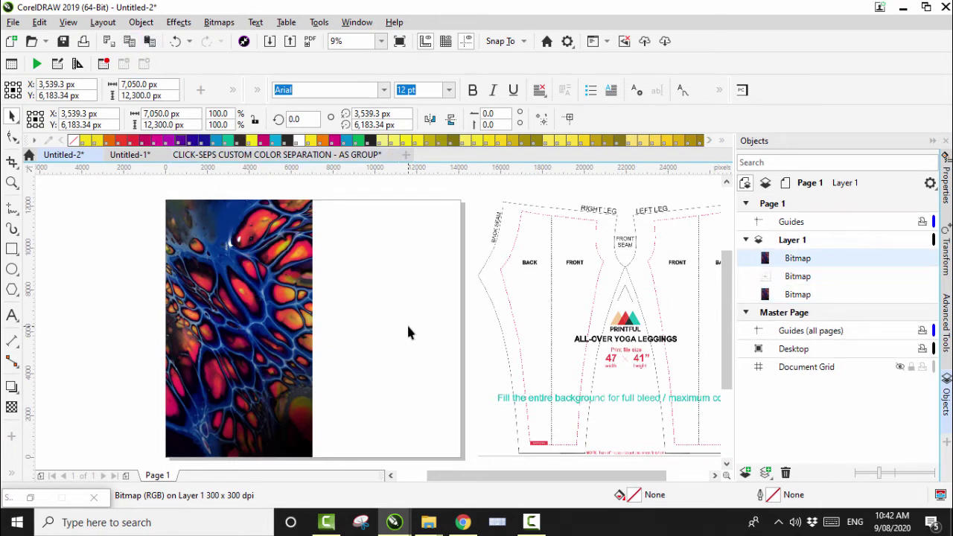
{"action": "left_click", "coordinate": [262, 300]}
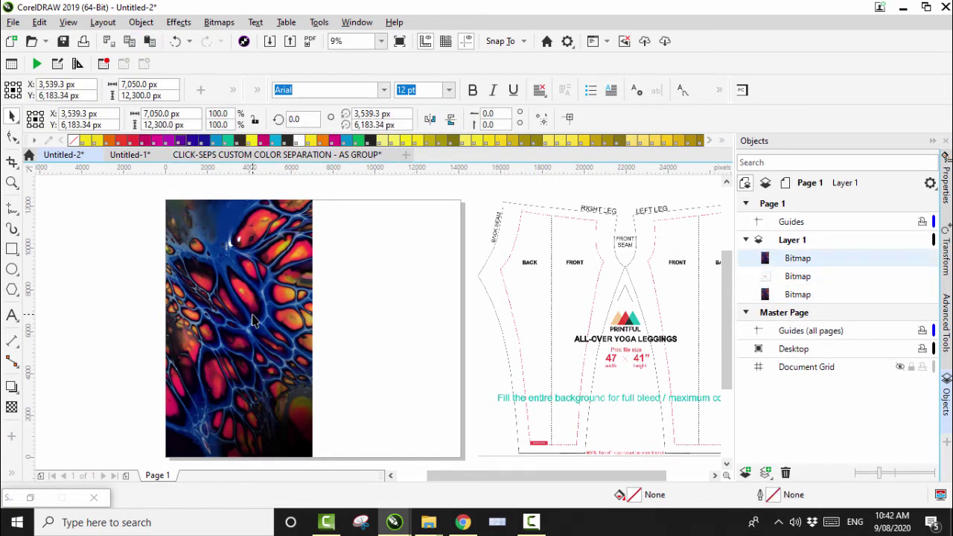
{"action": "left_click", "coordinate": [431, 121]}
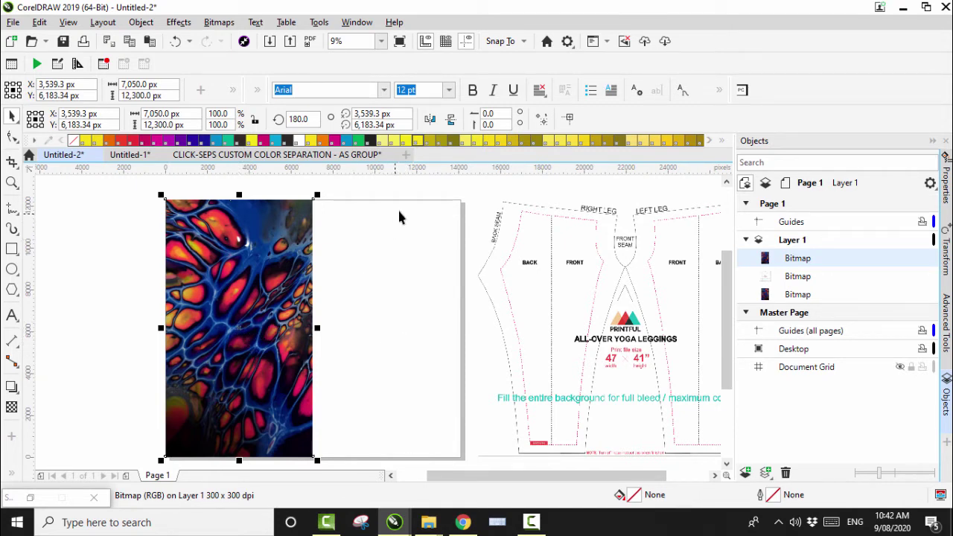
Move the mirrored copy horizontally onto the right half of the page, at about X 10,533 px, Y 6,111 px.
{"action": "key", "text": "Right"}
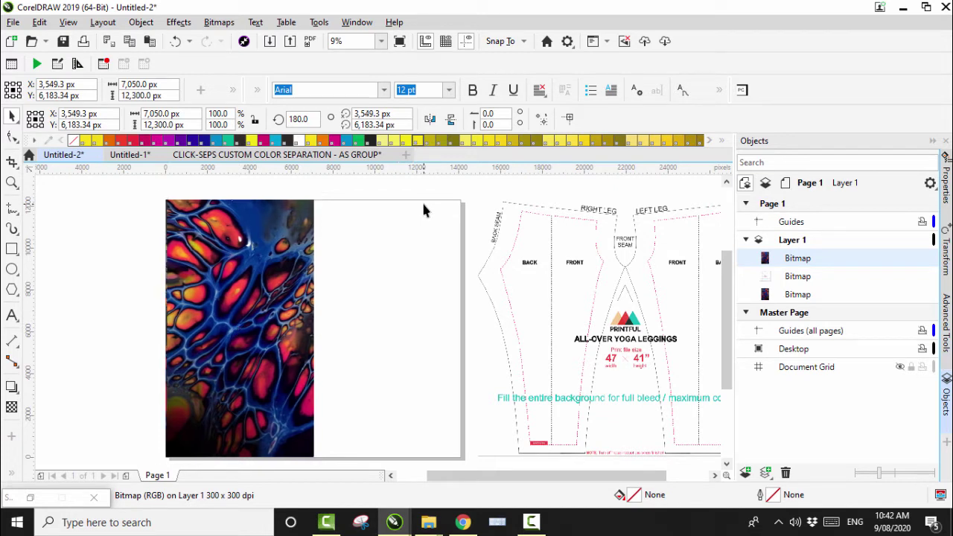
{"action": "key", "text": "Right"}
{"action": "key", "text": "Right"}
{"action": "key", "text": "Right"}
{"action": "key", "text": "Right"}
{"action": "key", "text": "Right"}
{"action": "key", "text": "Right"}
{"action": "key", "text": "Right"}
{"action": "key", "text": "Right"}
{"action": "key", "text": "Right"}
{"action": "key", "text": "Right"}
{"action": "key", "text": "Right"}
{"action": "key", "text": "Right"}
{"action": "key", "text": "Right"}
{"action": "key", "text": "Right"}
{"action": "key", "text": "Right"}
{"action": "key", "text": "Right"}
{"action": "key", "text": "Right"}
{"action": "key", "text": "Right"}
{"action": "key", "text": "Right"}
{"action": "key", "text": "Right"}
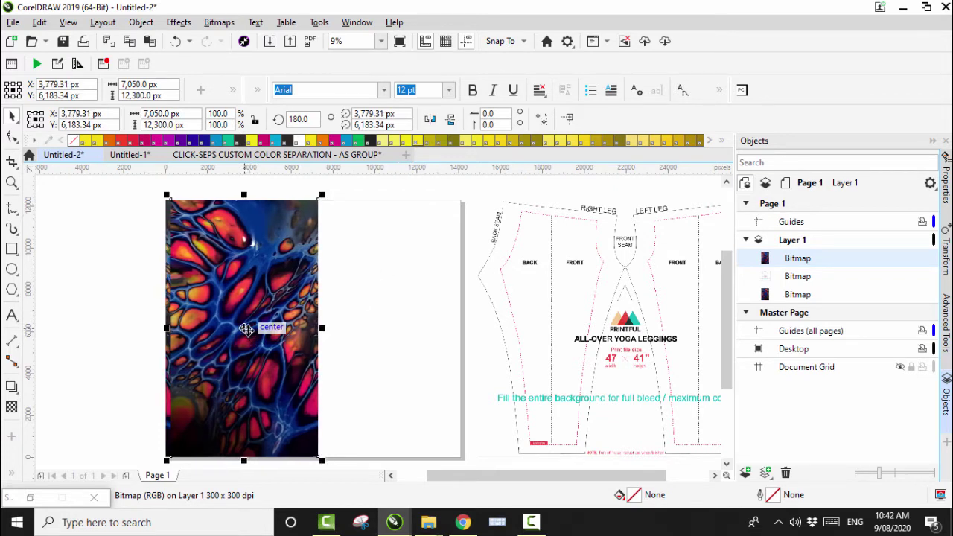
{"action": "left_click_drag", "start_coordinate": [248, 331], "coordinate": [386, 329]}
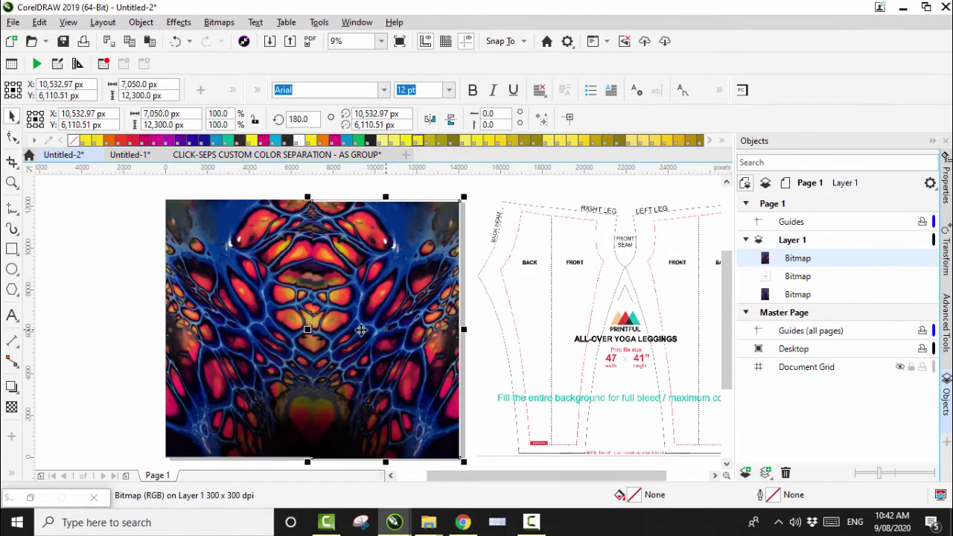
Select both painting halves together and align them level with each other at about Y 6,183 px.
{"action": "scroll", "coordinate": [340, 332], "scroll_direction": "down", "scroll_amount": 2}
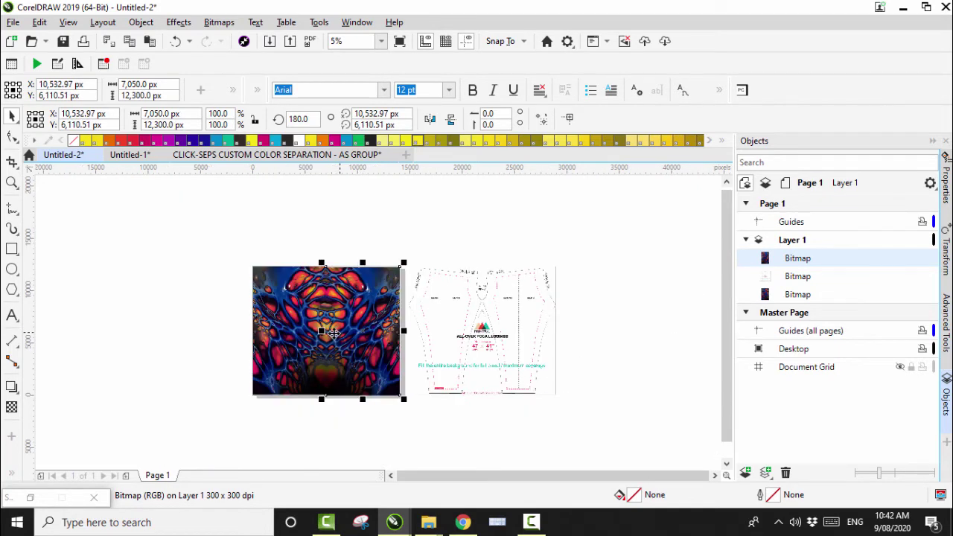
{"action": "left_click", "coordinate": [225, 299]}
{"action": "left_click_drag", "start_coordinate": [214, 250], "coordinate": [428, 421]}
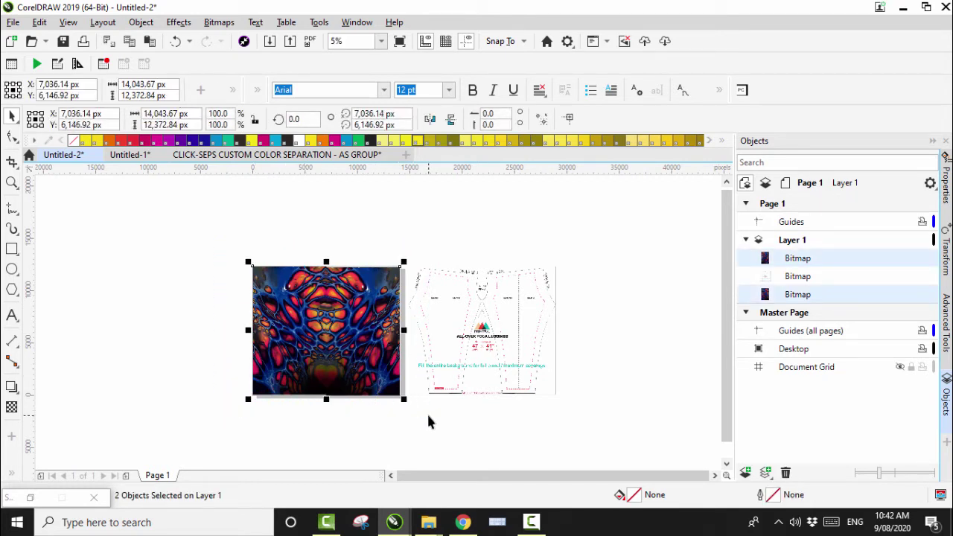
Nudge both painting halves together 20 px to the right, to about X 7,056 px.
{"action": "left_click", "coordinate": [12, 182]}
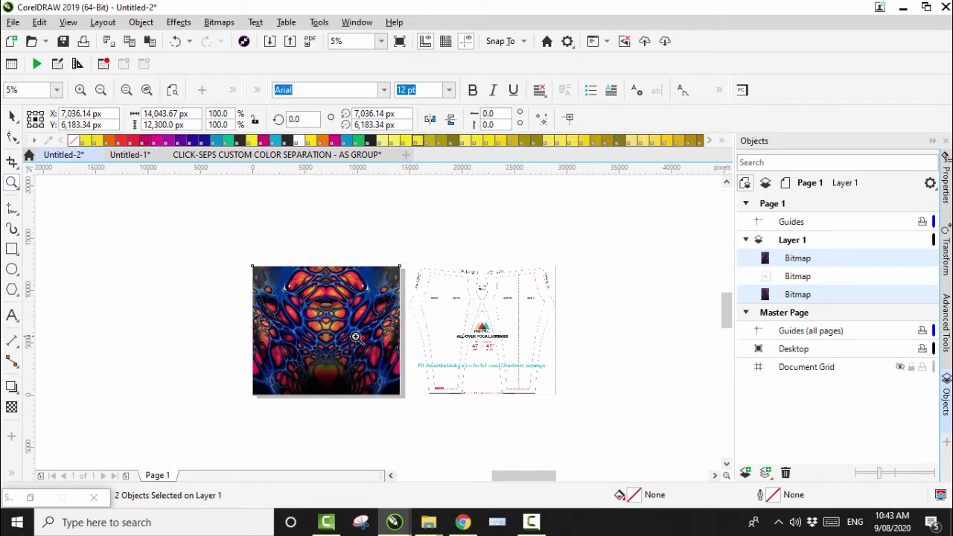
{"action": "left_click", "coordinate": [355, 336]}
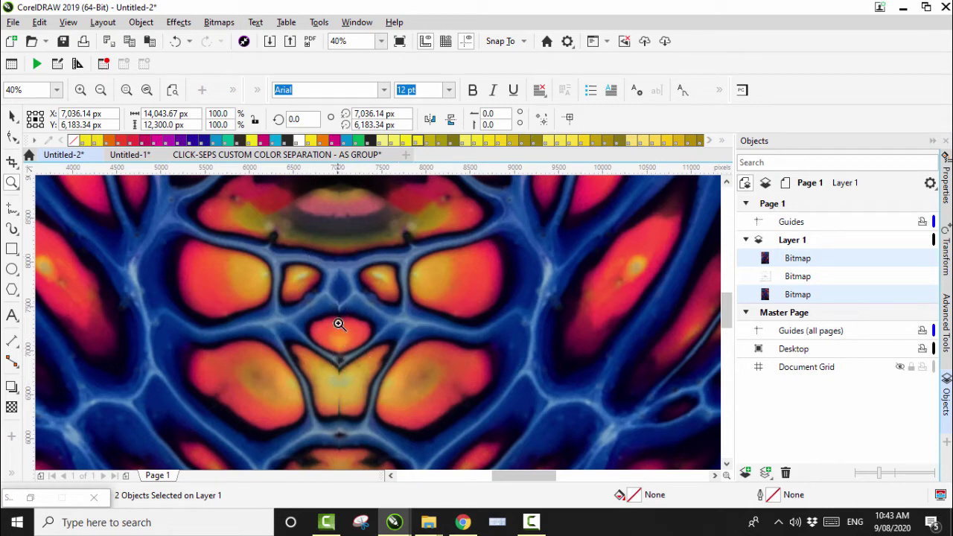
{"action": "left_click", "coordinate": [11, 117]}
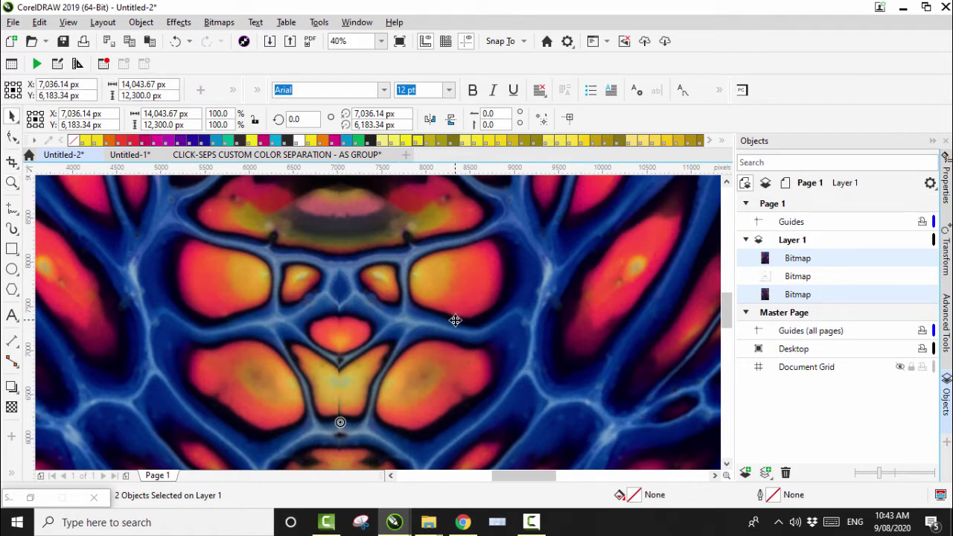
{"action": "key", "text": "Right"}
{"action": "key", "text": "Right"}
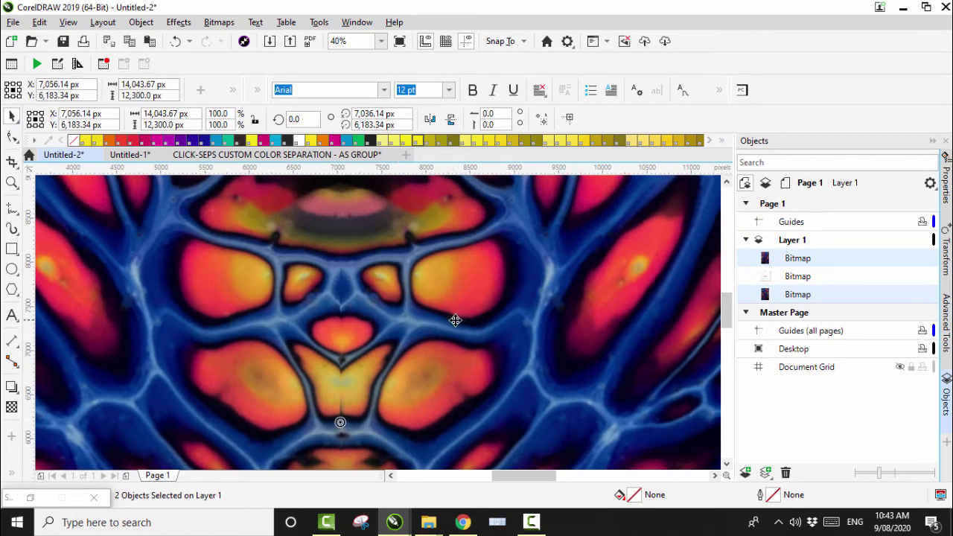
{"action": "scroll", "coordinate": [389, 338], "scroll_direction": "down", "scroll_amount": 2}
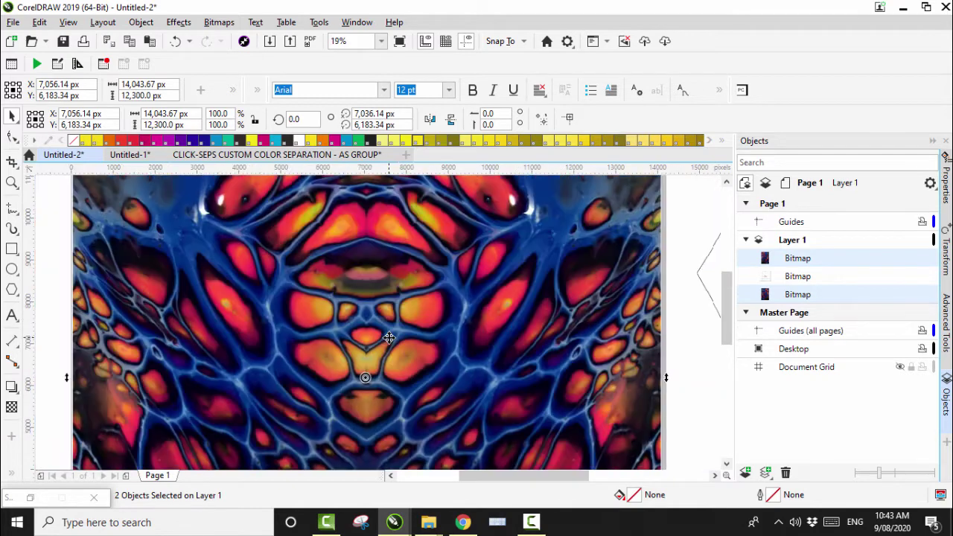
Nudge only the right painting half horizontally to about X 10,603 px so its pattern meets the left half symmetrically at the centre seam.
{"action": "key", "text": "Escape"}
{"action": "left_click", "coordinate": [441, 336]}
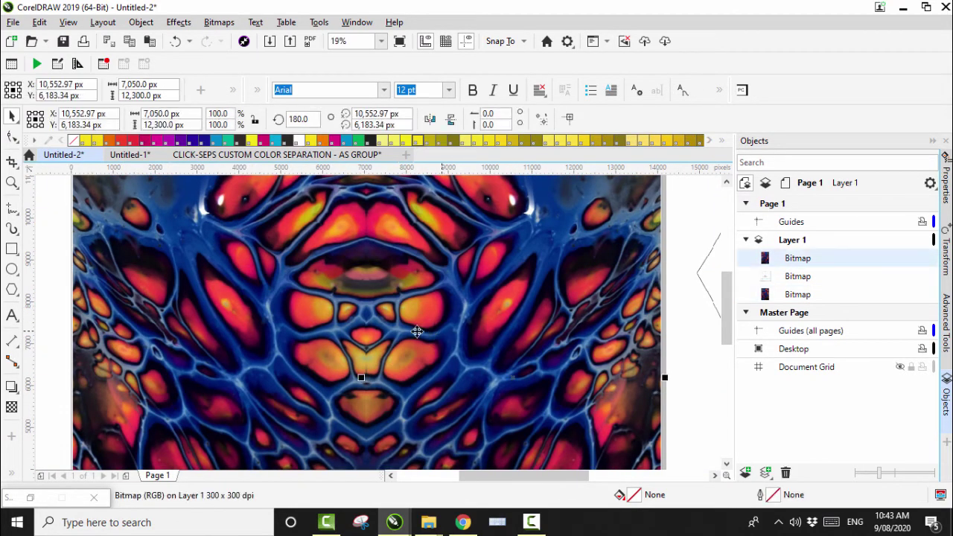
{"action": "left_click", "coordinate": [12, 182]}
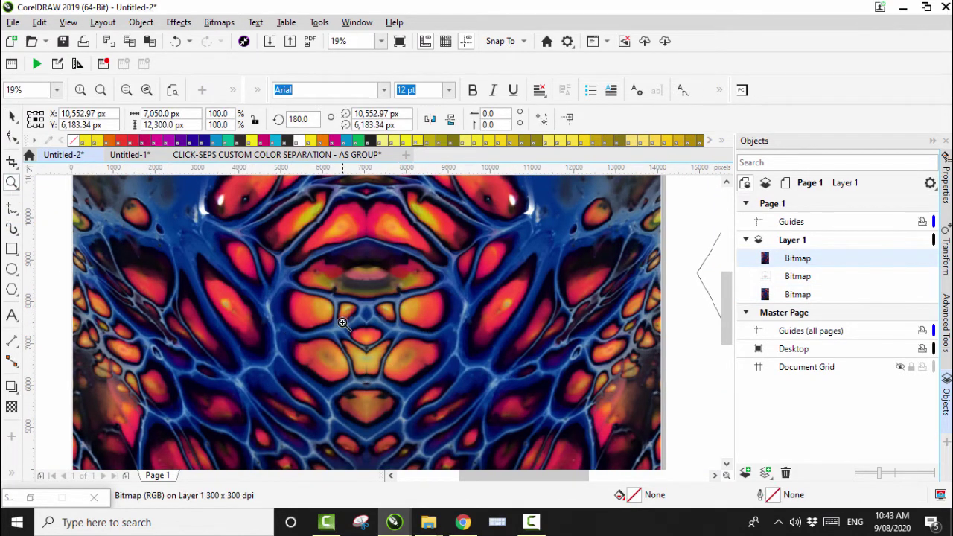
{"action": "scroll", "coordinate": [395, 379], "scroll_direction": "up", "scroll_amount": 4}
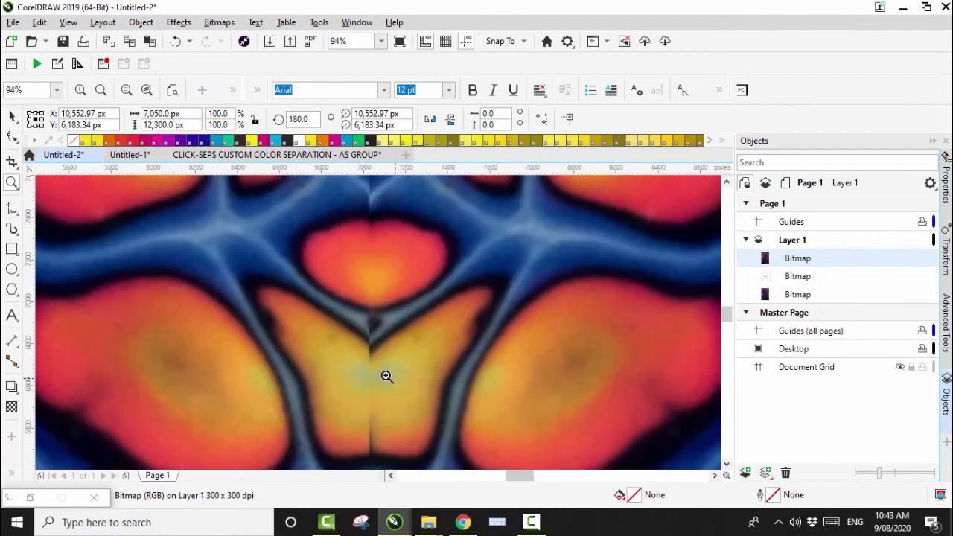
{"action": "left_click", "coordinate": [12, 117]}
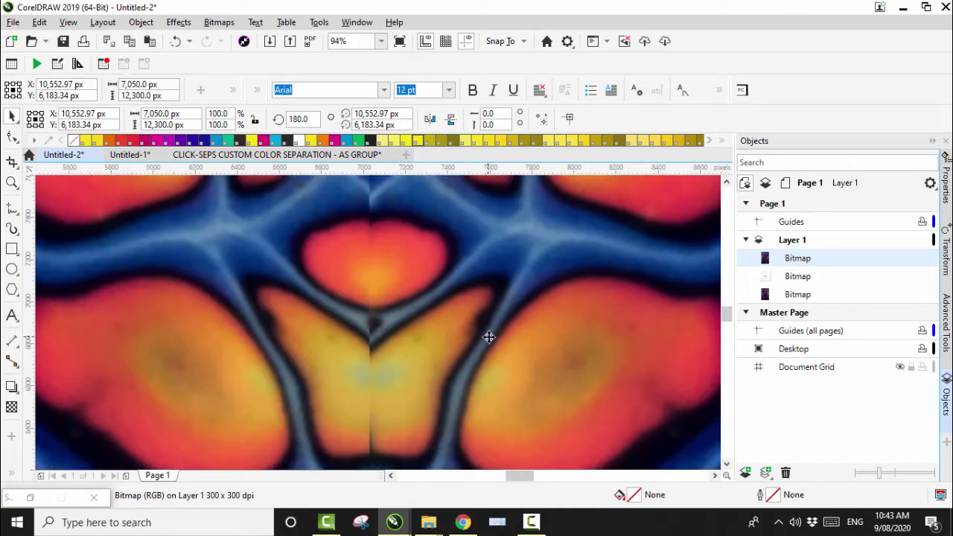
{"action": "key", "text": "Right"}
{"action": "key", "text": "Right"}
{"action": "key", "text": "Right"}
{"action": "key", "text": "Right"}
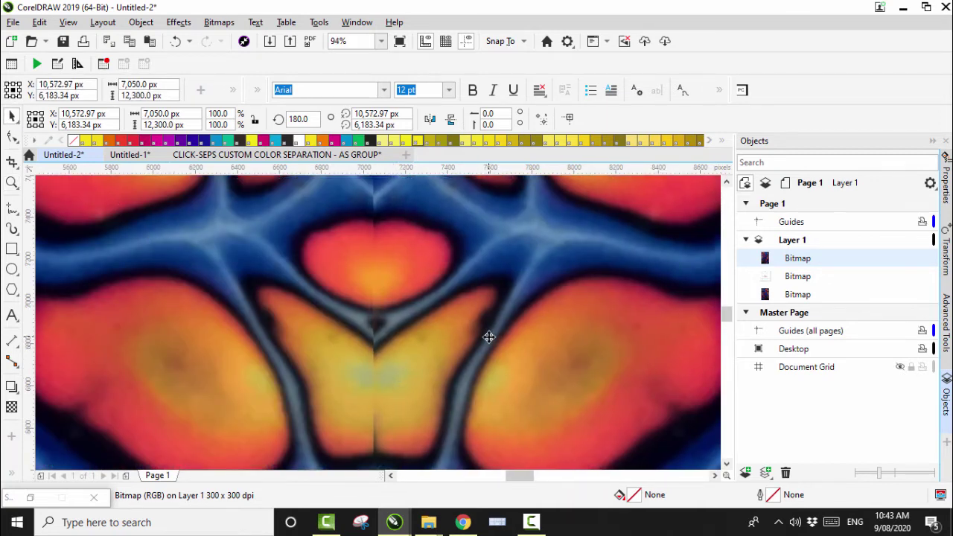
{"action": "key", "text": "Right"}
{"action": "key", "text": "Right"}
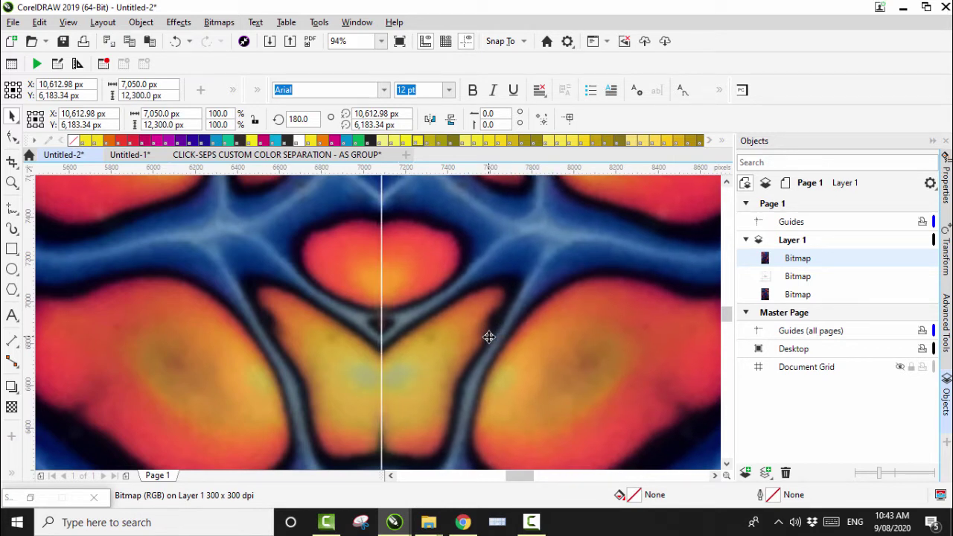
{"action": "key", "text": "Left"}
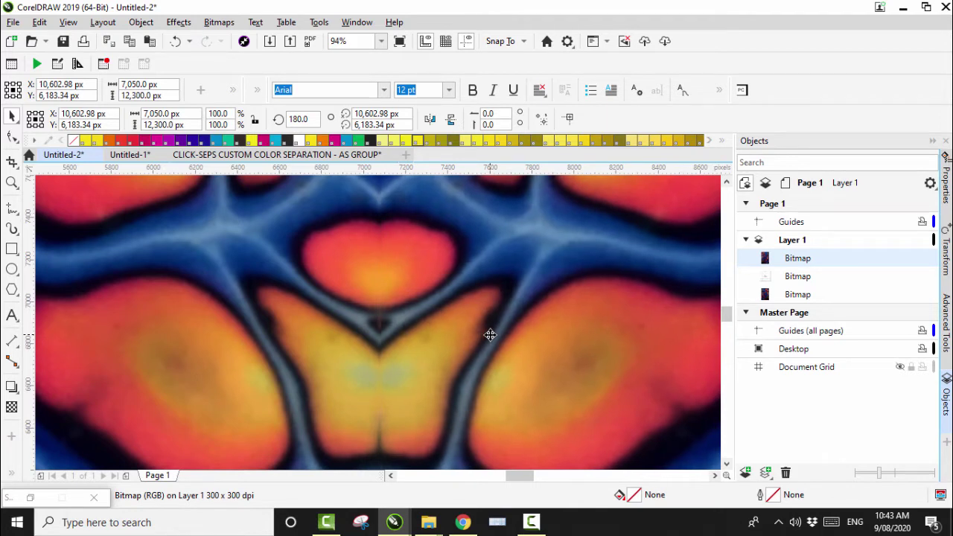
{"action": "key", "text": "Right"}
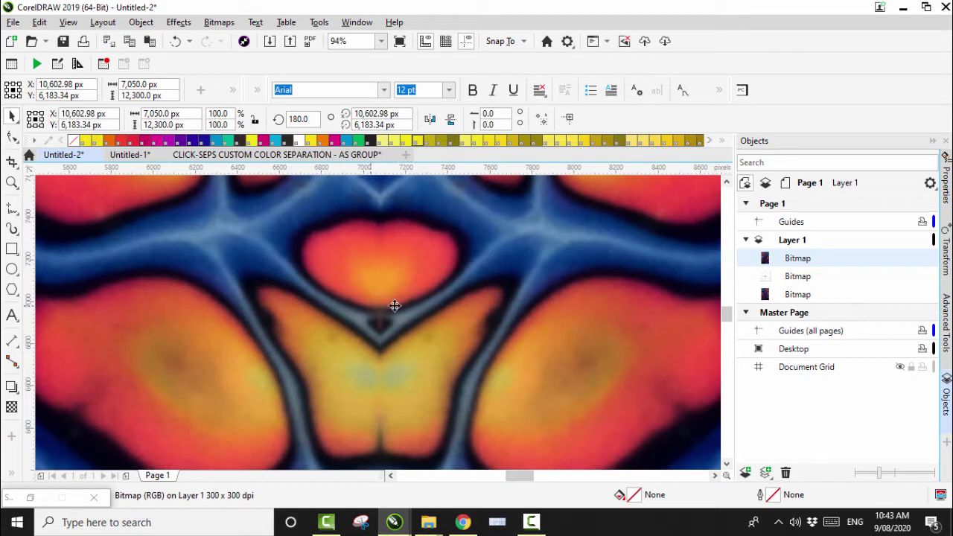
Examine the centre join between the painting halves up close in the lower heart-shaped area and at the upper edge.
{"action": "left_click", "coordinate": [11, 184]}
{"action": "scroll", "coordinate": [368, 317], "scroll_direction": "down", "scroll_amount": 5}
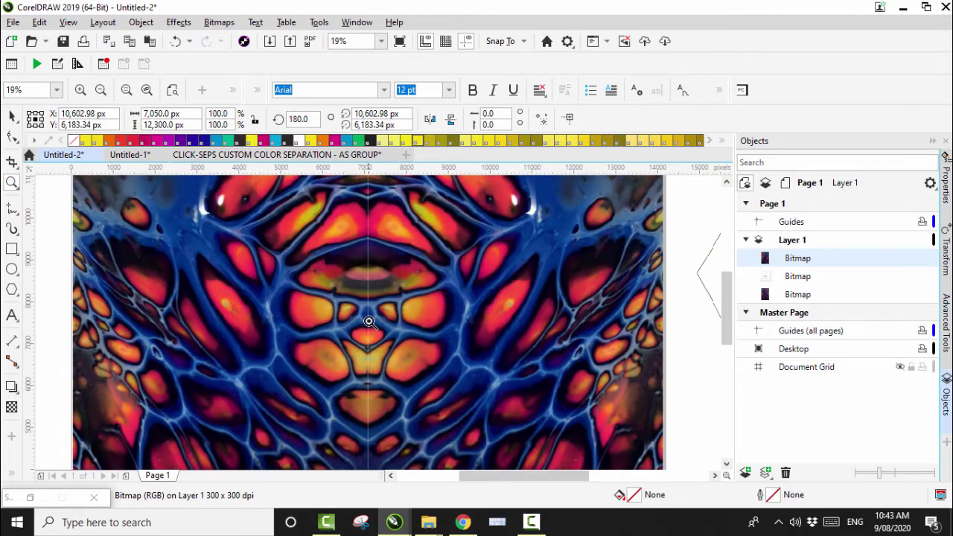
{"action": "scroll", "coordinate": [359, 328], "scroll_direction": "down", "scroll_amount": 2}
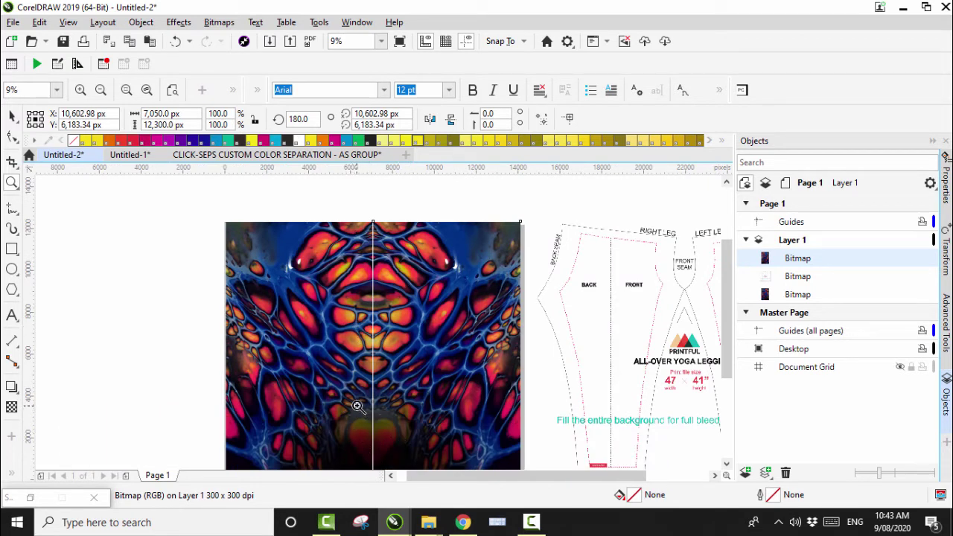
{"action": "left_click_drag", "start_coordinate": [357, 406], "coordinate": [390, 429]}
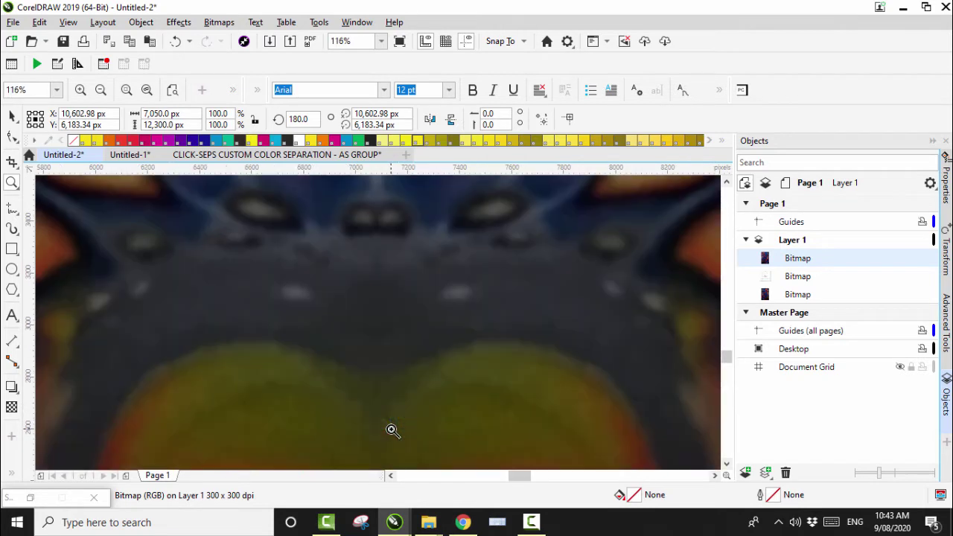
{"action": "right_click", "coordinate": [377, 324]}
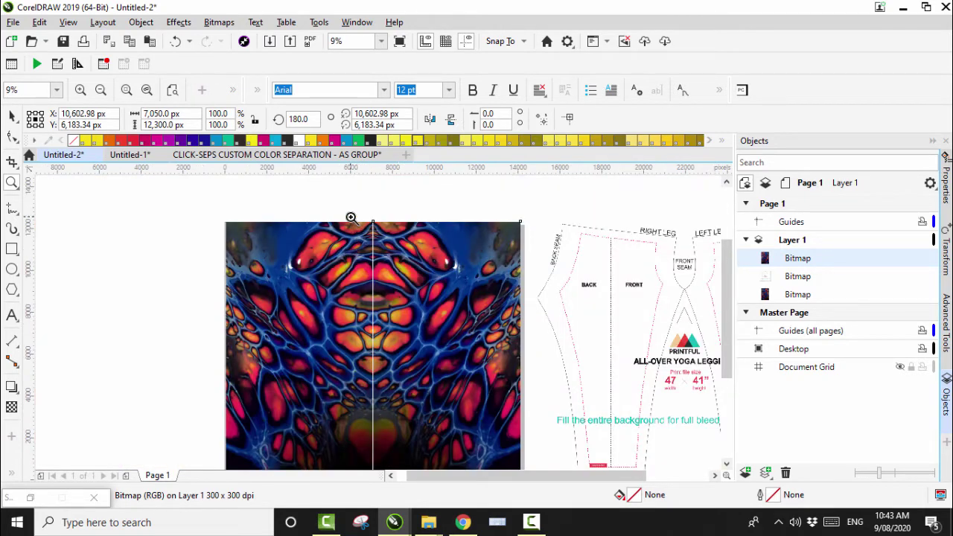
{"action": "left_click_drag", "start_coordinate": [354, 212], "coordinate": [396, 244]}
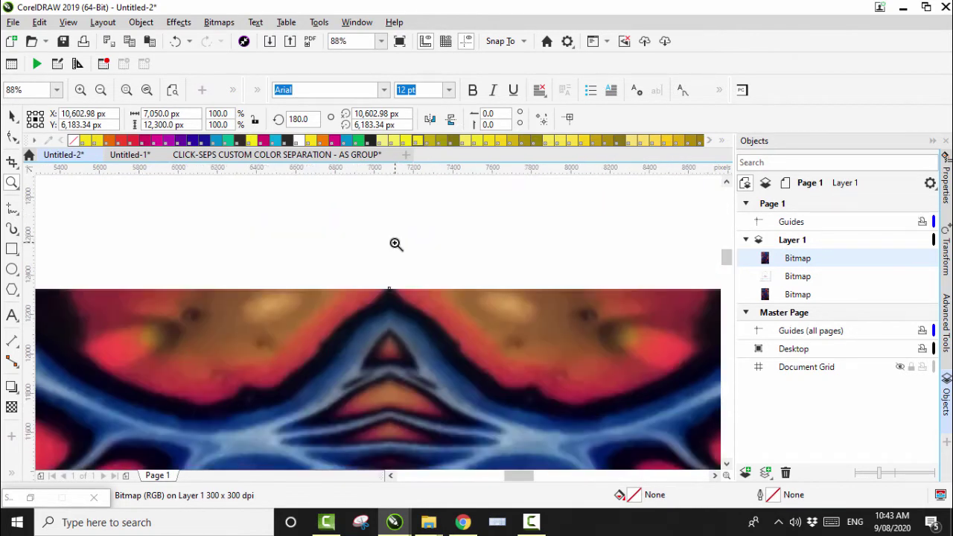
{"action": "right_click", "coordinate": [381, 380]}
{"action": "key", "text": "space"}
{"action": "left_click", "coordinate": [146, 249]}
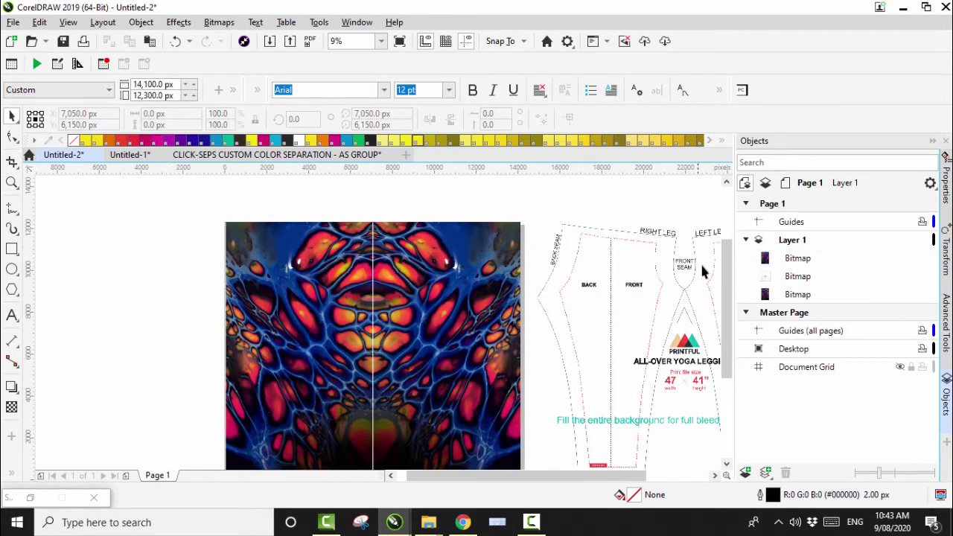
Move the leggings template over the artwork at about X 7,078 px, Y 6,183 px and stack it above both painting halves.
{"action": "scroll", "coordinate": [726, 268], "scroll_direction": "down", "scroll_amount": 1}
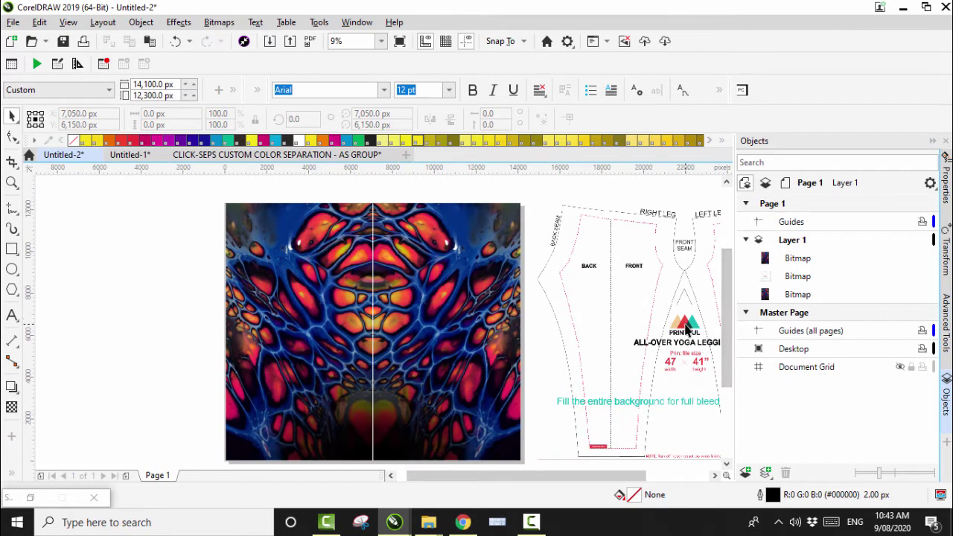
{"action": "left_click", "coordinate": [685, 332]}
{"action": "left_click_drag", "start_coordinate": [687, 332], "coordinate": [374, 337]}
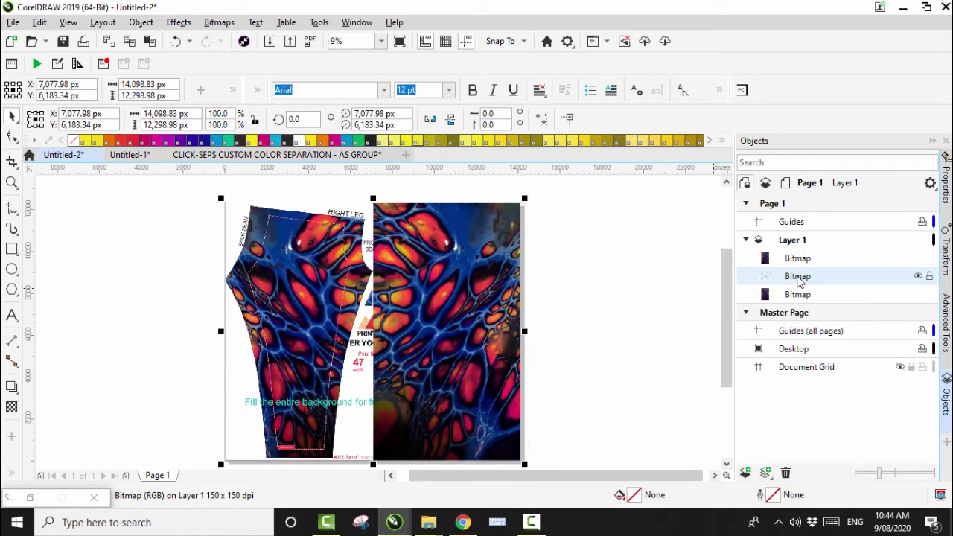
{"action": "left_click_drag", "start_coordinate": [798, 281], "coordinate": [794, 257]}
{"action": "left_click", "coordinate": [663, 291]}
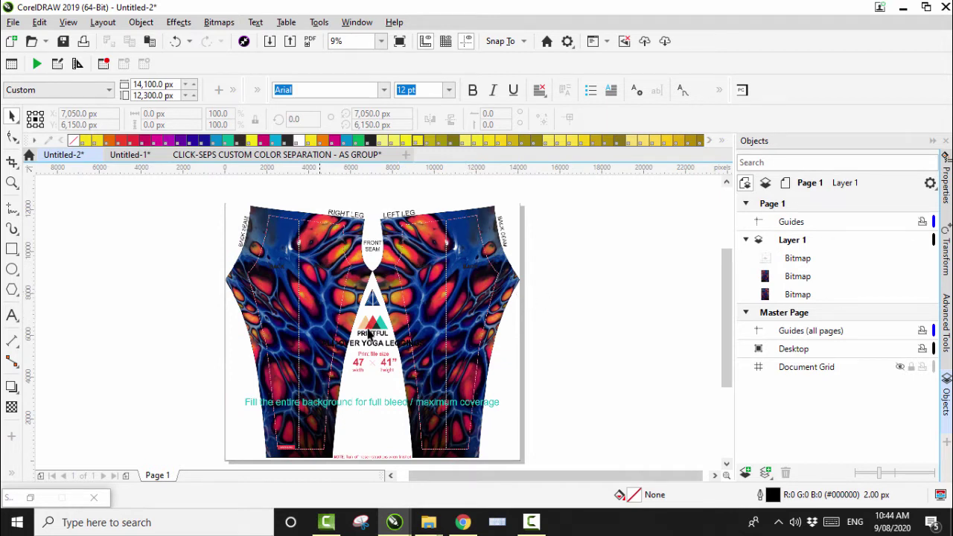
Mirror the left and right painting halves horizontally, each in its own place beneath the leggings template.
{"action": "left_click", "coordinate": [799, 296]}
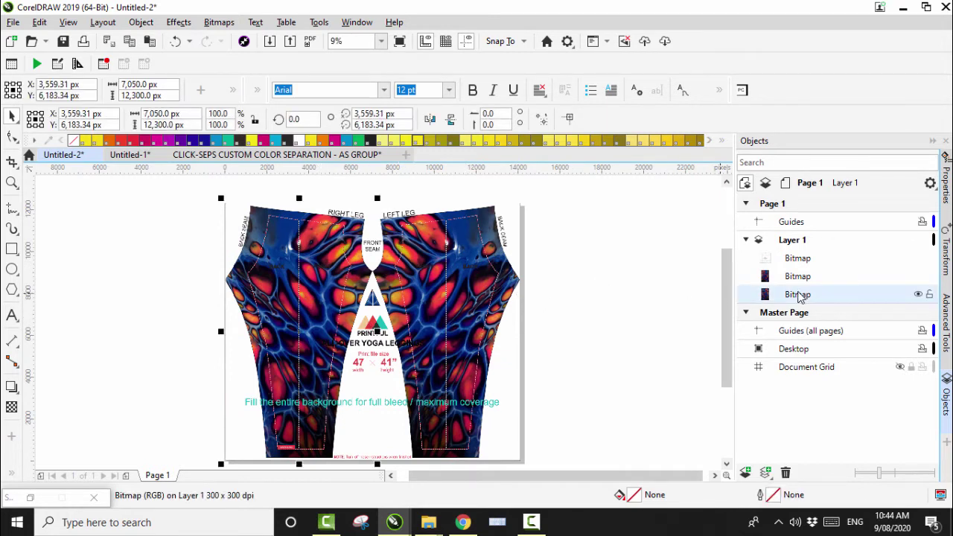
{"action": "left_click", "coordinate": [430, 120]}
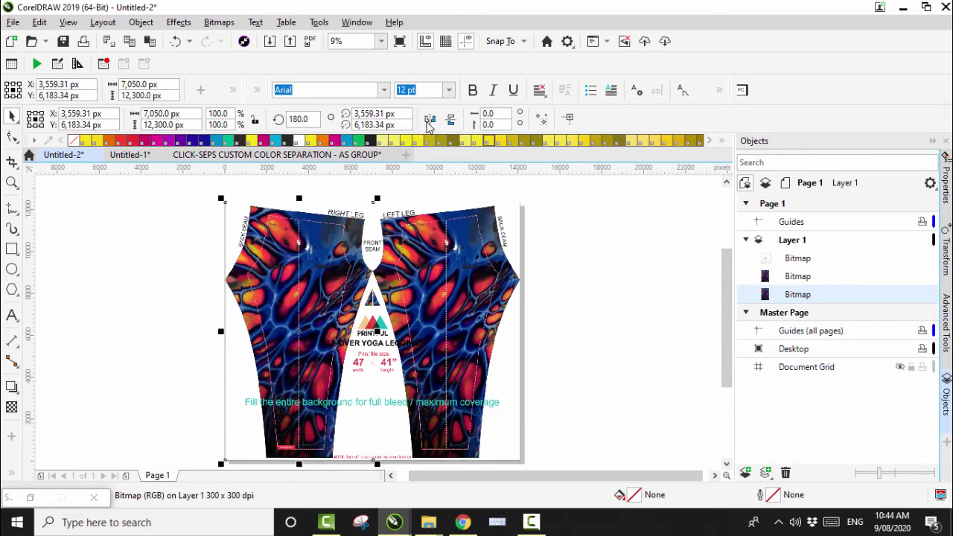
{"action": "left_click", "coordinate": [798, 277]}
{"action": "left_click", "coordinate": [430, 120]}
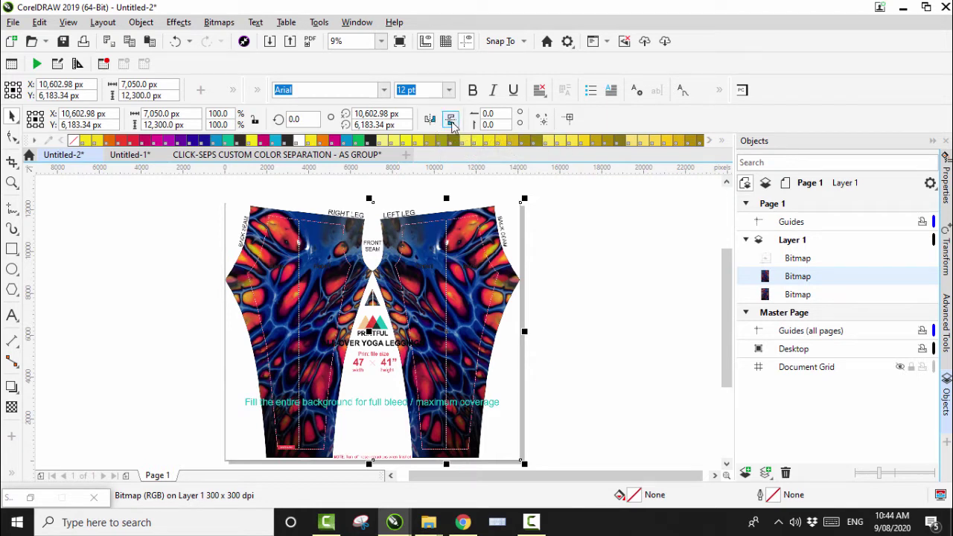
Mirror both painting halves vertically and check how the pattern falls around the front seam and inner legs.
{"action": "left_click", "coordinate": [451, 121]}
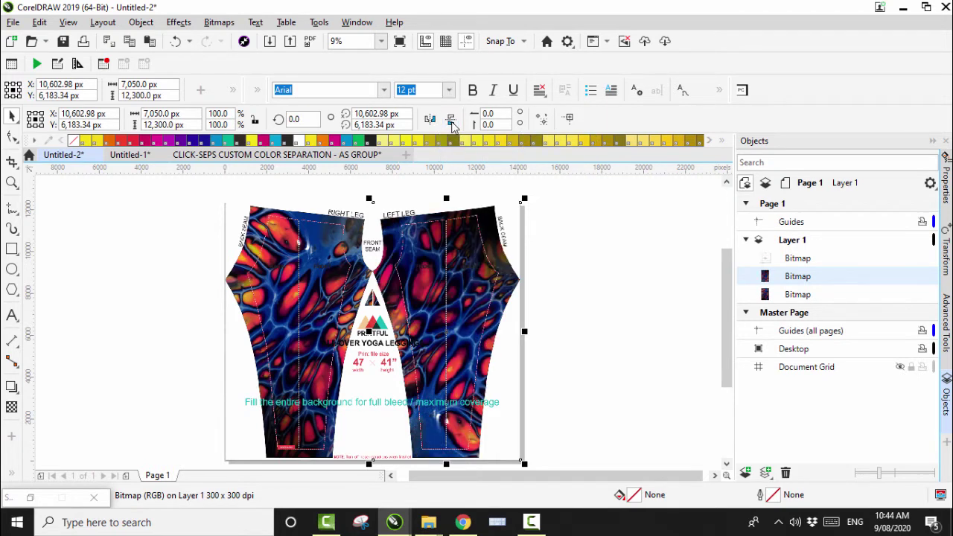
{"action": "left_click", "coordinate": [795, 297]}
{"action": "left_click", "coordinate": [452, 122]}
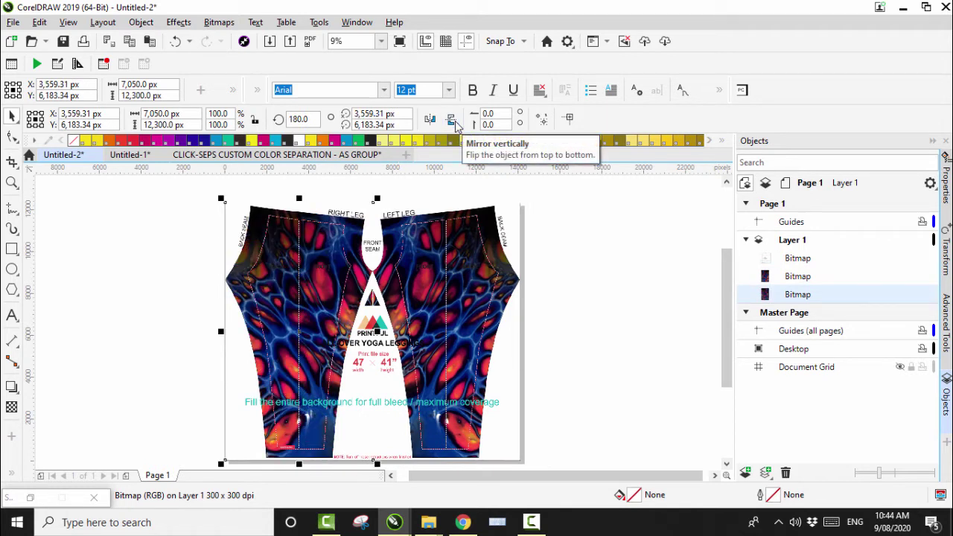
{"action": "left_click", "coordinate": [12, 182]}
{"action": "left_click_drag", "start_coordinate": [340, 275], "coordinate": [410, 316]}
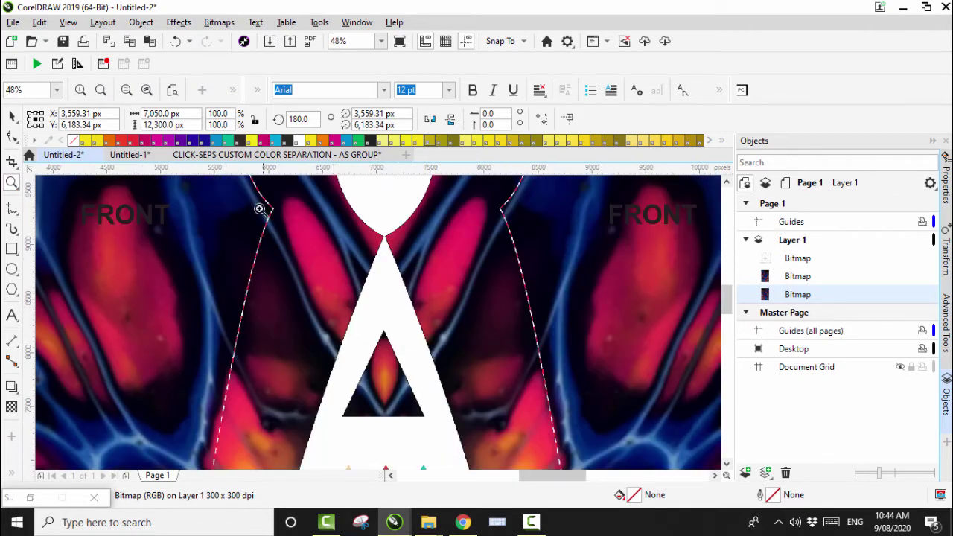
{"action": "right_click", "coordinate": [381, 310]}
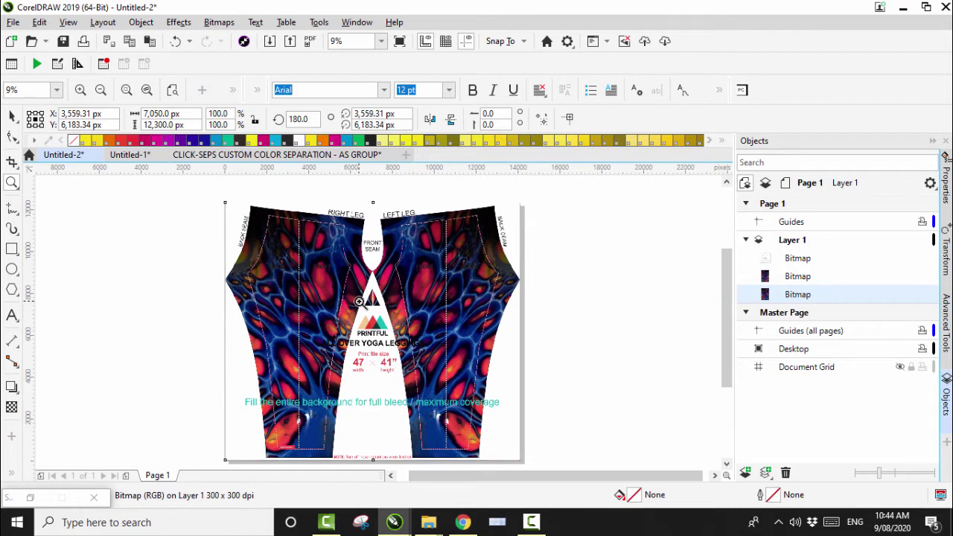
{"action": "left_click", "coordinate": [13, 117]}
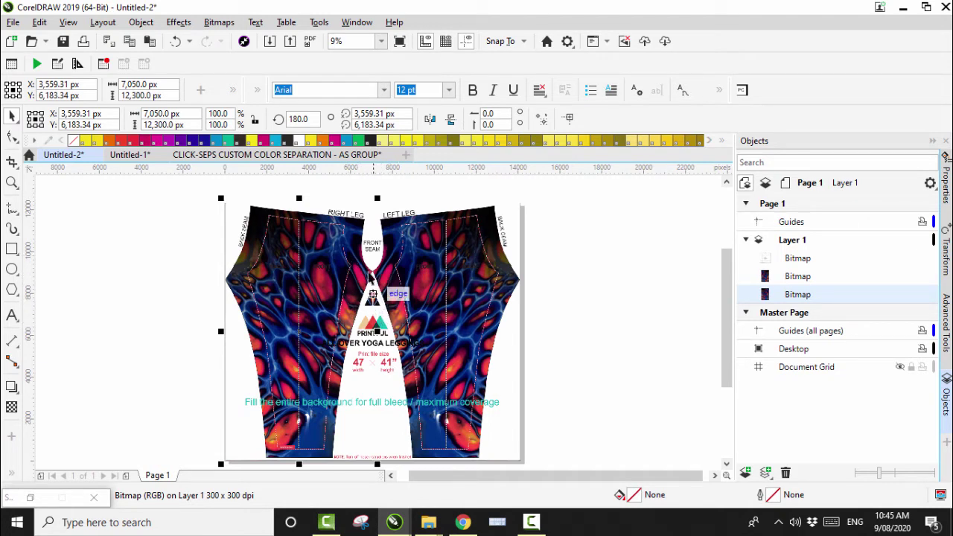
{"action": "left_click", "coordinate": [584, 276]}
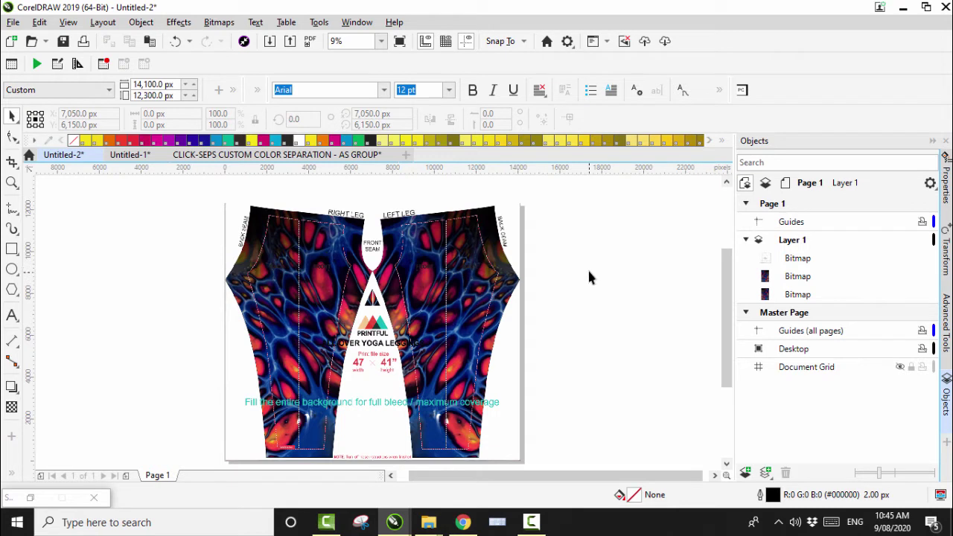
Mirror both vertically flipped painting halves horizontally to try the opposite arrangement on the legs.
{"action": "left_click", "coordinate": [797, 277]}
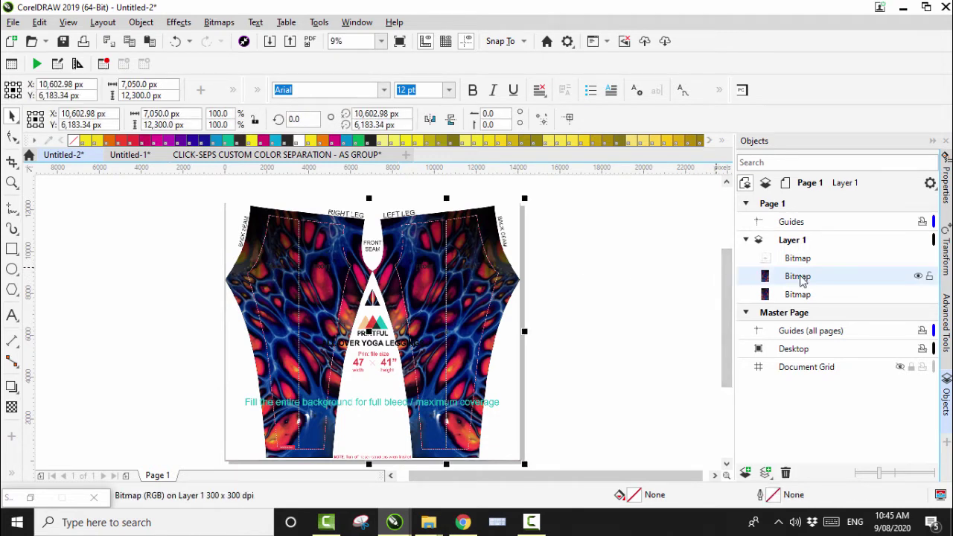
{"action": "left_click", "coordinate": [429, 121]}
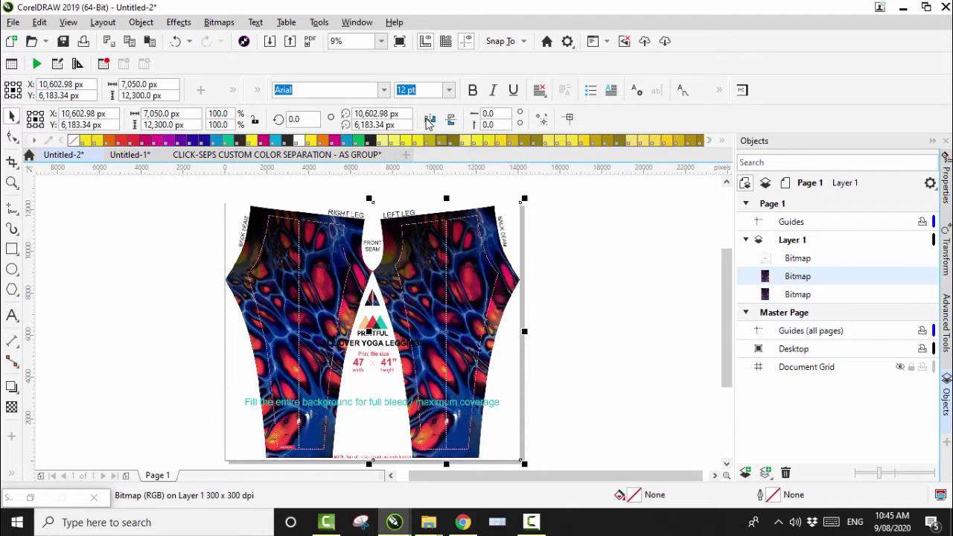
{"action": "left_click", "coordinate": [789, 296]}
{"action": "left_click", "coordinate": [430, 121]}
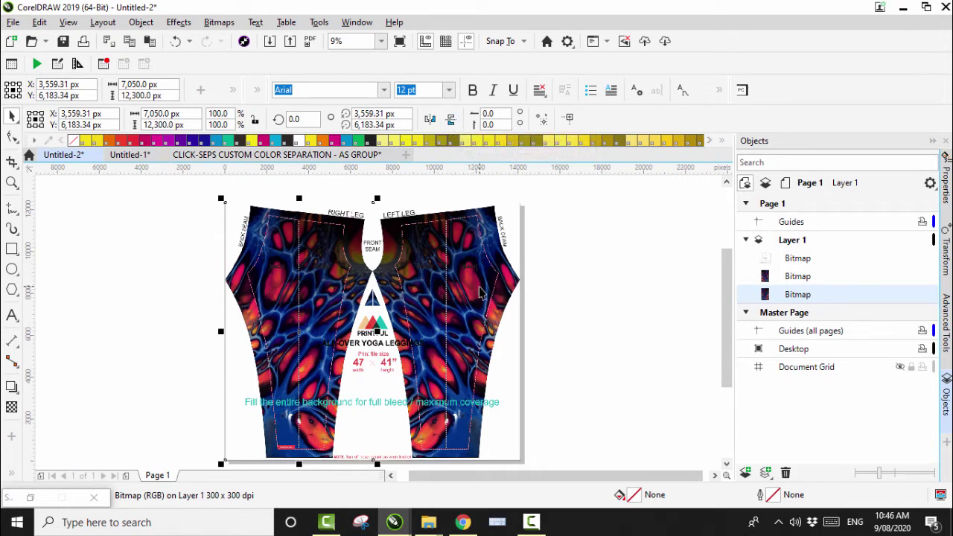
Mirror both painting halves vertically again to turn the artwork back upright on the legs.
{"action": "left_click", "coordinate": [450, 121]}
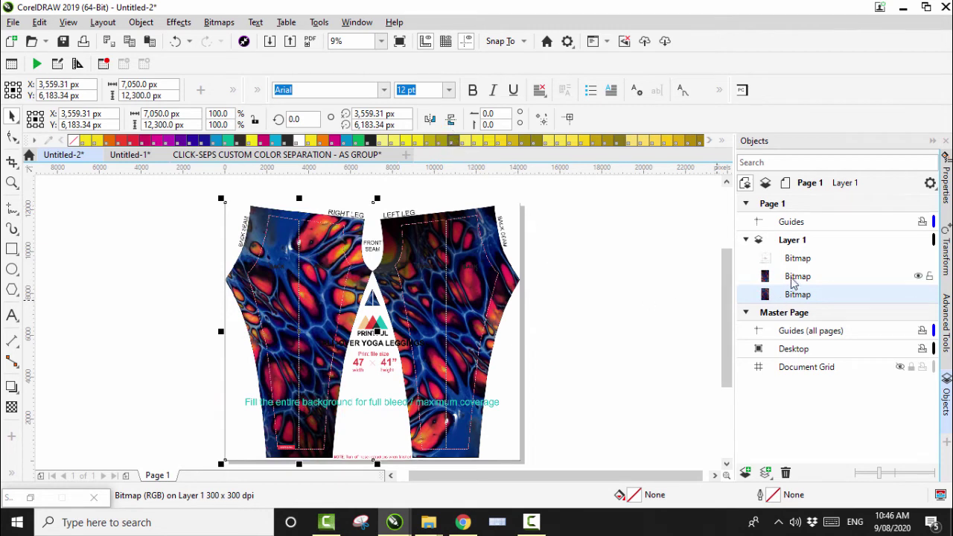
{"action": "left_click", "coordinate": [792, 279]}
{"action": "left_click", "coordinate": [450, 121]}
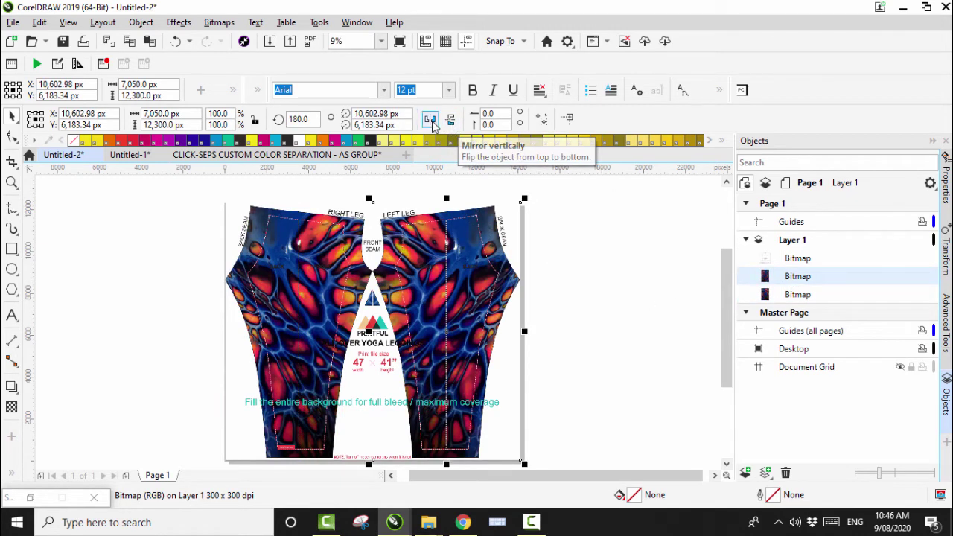
Mirror both upright painting halves horizontally once more, swapping their inner and outer edges.
{"action": "left_click", "coordinate": [429, 120]}
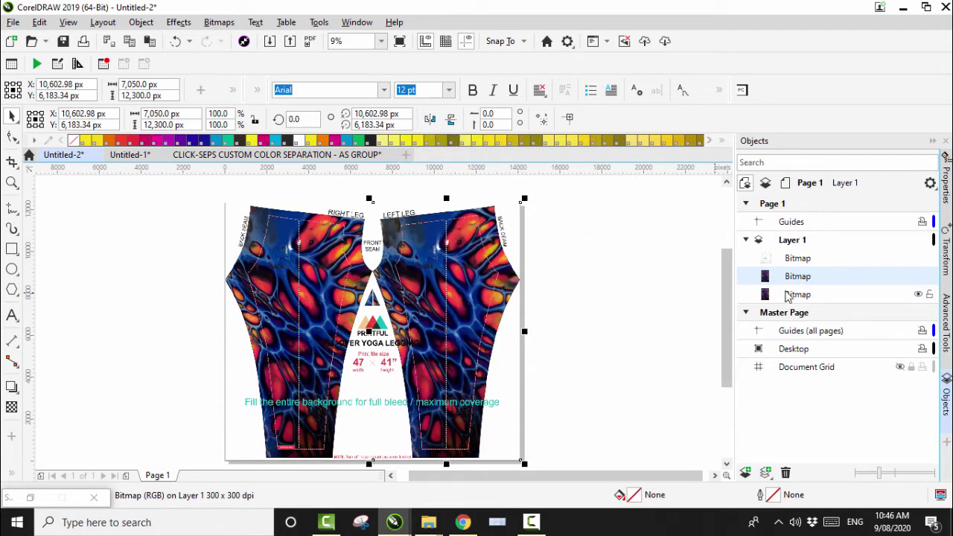
{"action": "left_click", "coordinate": [798, 295]}
{"action": "left_click", "coordinate": [430, 122]}
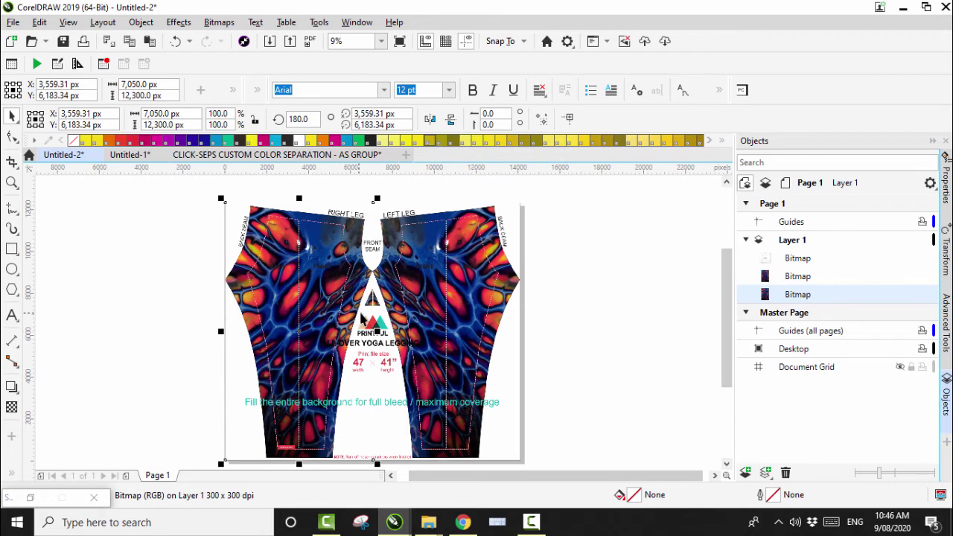
Delete the leggings template bitmap from Layer 1, leaving only the mirrored painting halves on the page.
{"action": "left_click", "coordinate": [411, 272]}
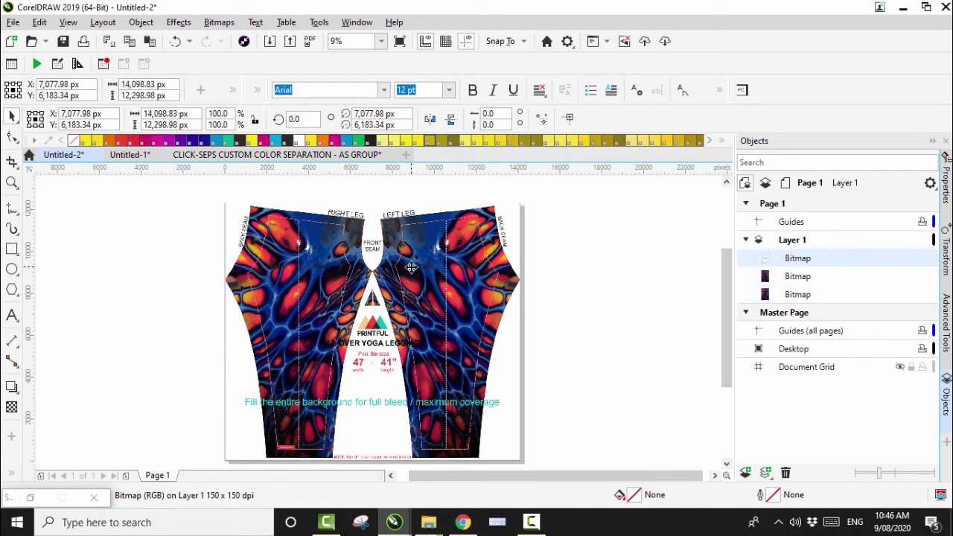
{"action": "right_click", "coordinate": [801, 268]}
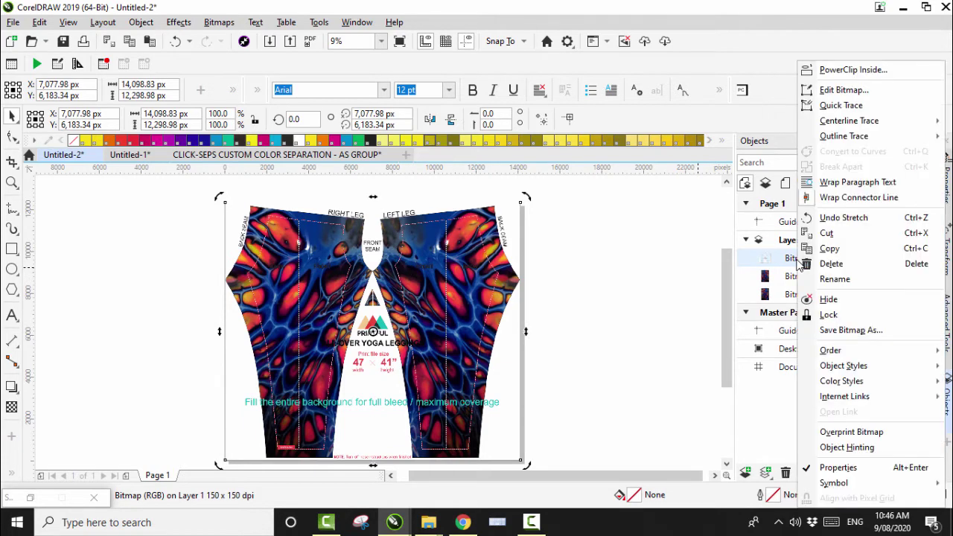
{"action": "left_click", "coordinate": [831, 264]}
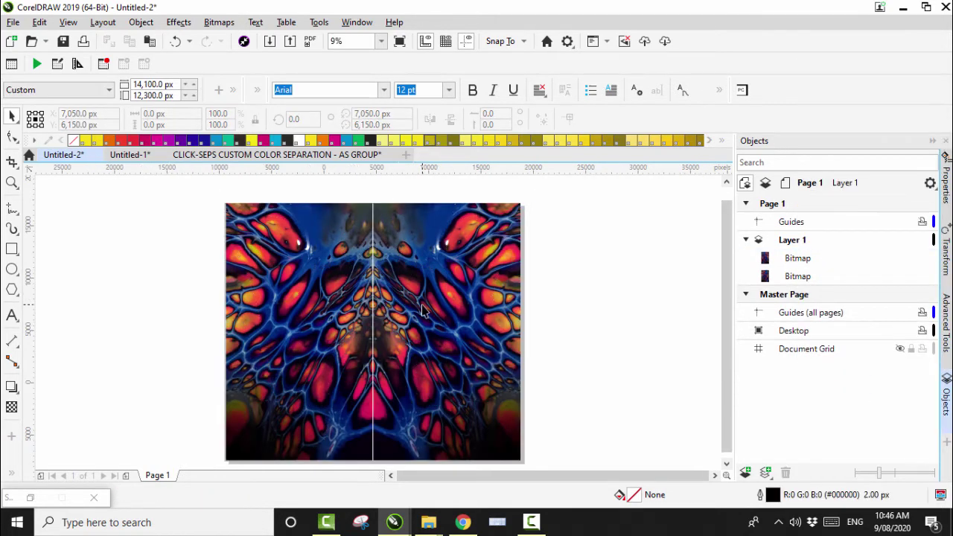
Select both mirrored painting halves and convert them into a single 300 dpi RGB bitmap.
{"action": "scroll", "coordinate": [387, 301], "scroll_direction": "down", "scroll_amount": 2}
{"action": "left_click_drag", "start_coordinate": [274, 220], "coordinate": [516, 415]}
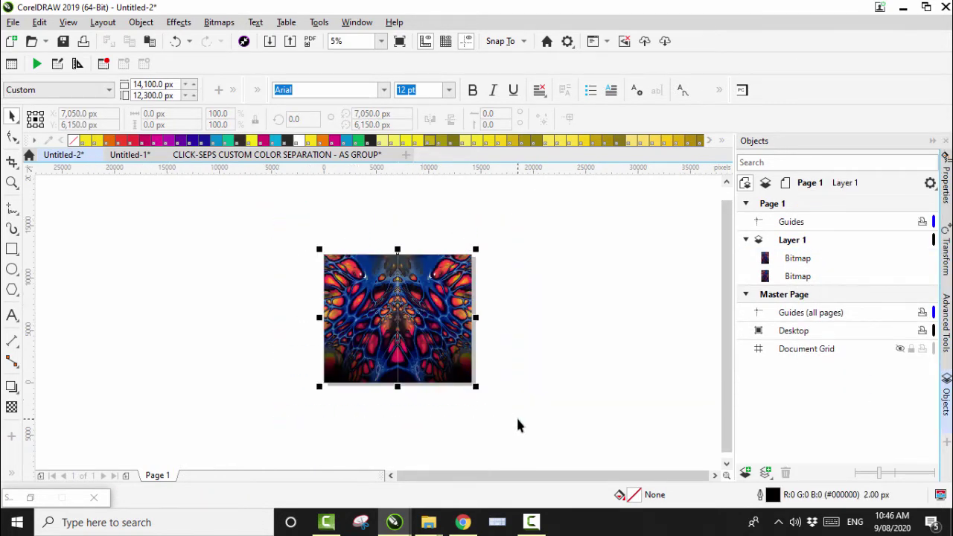
{"action": "left_click", "coordinate": [228, 23]}
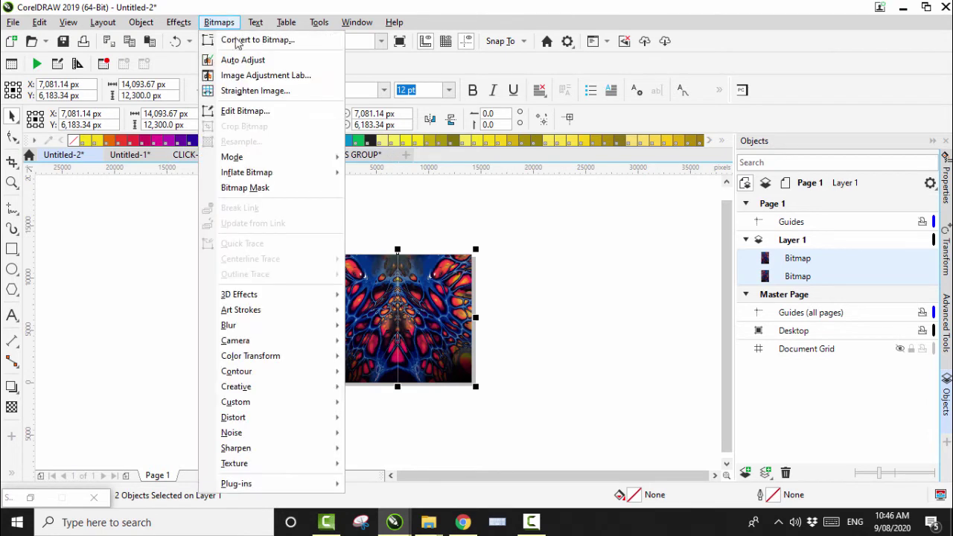
{"action": "left_click", "coordinate": [239, 42]}
{"action": "left_click", "coordinate": [489, 335]}
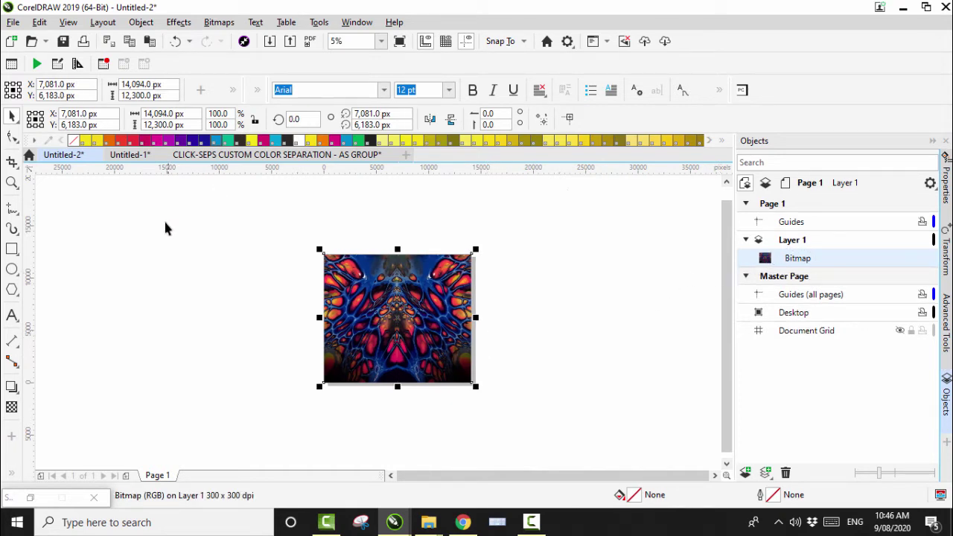
Start exporting the artwork as a JPG and browse to Pictures > Soulkreed Stuff > Art Files > Fluid Art Leggings.
{"action": "left_click", "coordinate": [13, 22]}
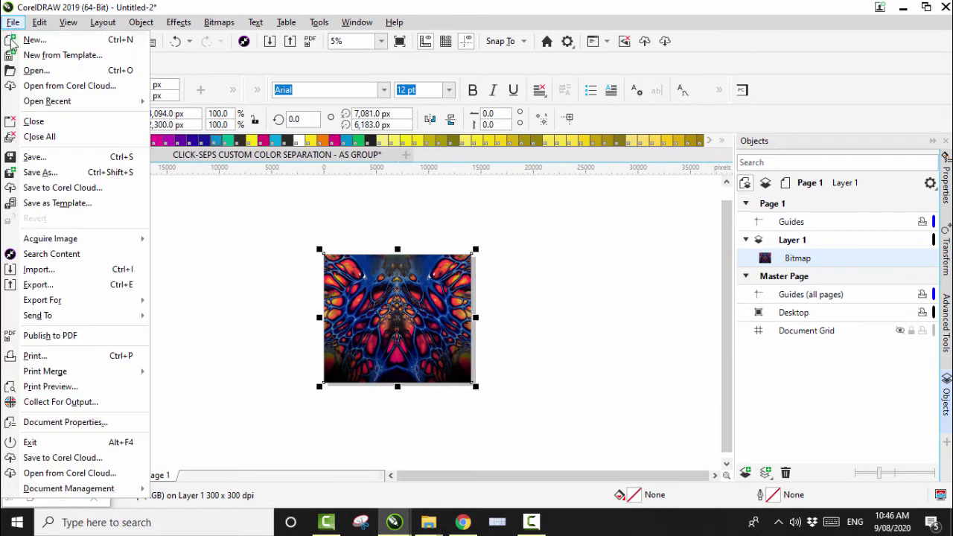
{"action": "left_click", "coordinate": [42, 286]}
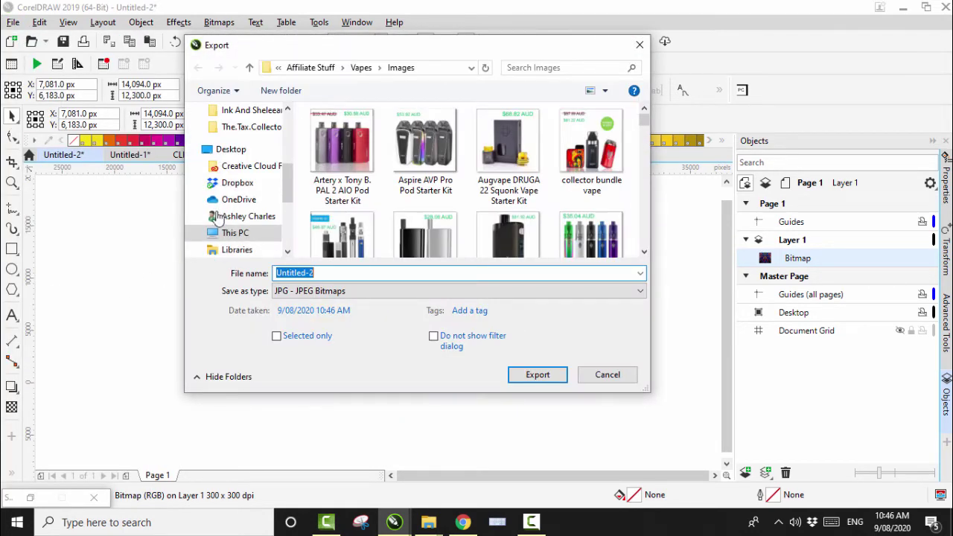
{"action": "left_click", "coordinate": [250, 68]}
{"action": "left_click", "coordinate": [250, 68]}
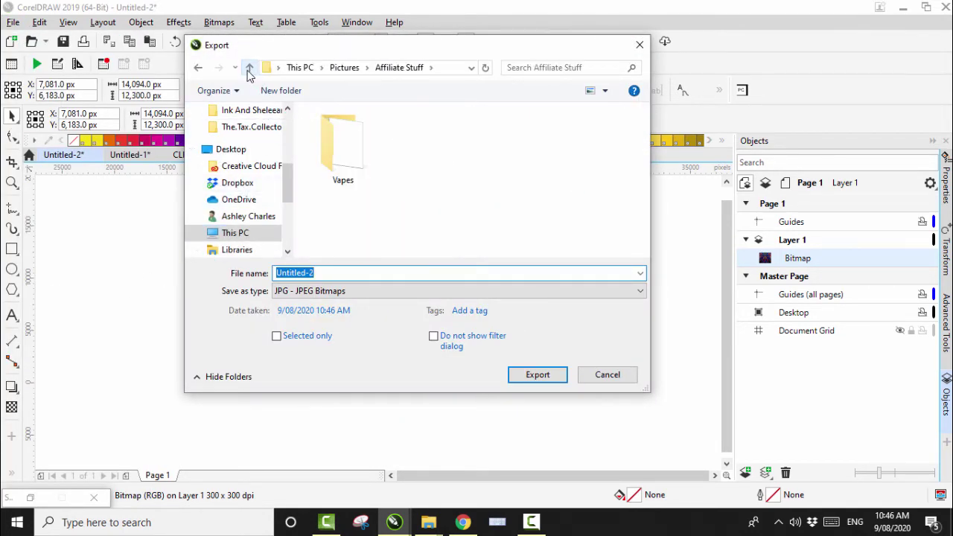
{"action": "left_click", "coordinate": [249, 68]}
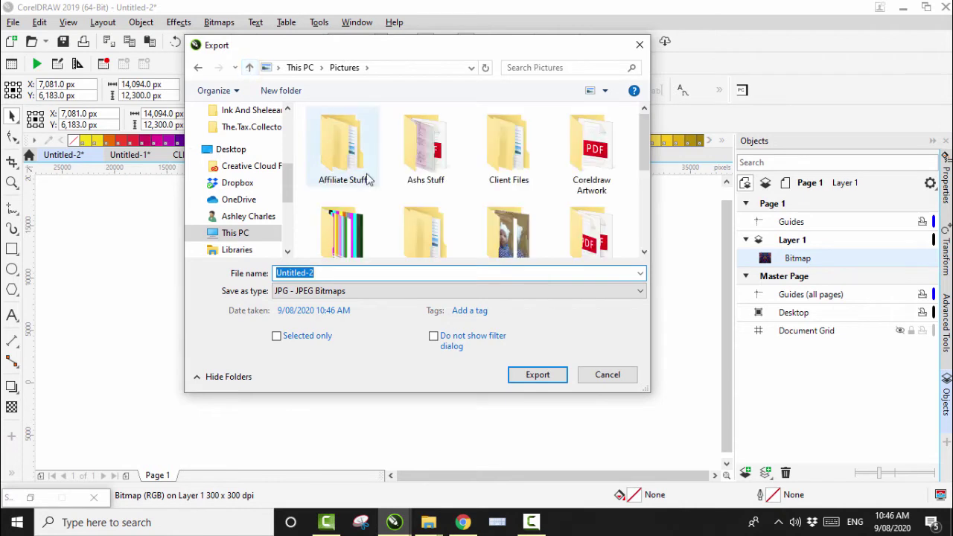
{"action": "scroll", "coordinate": [368, 177], "scroll_direction": "down", "scroll_amount": 3}
{"action": "double_click", "coordinate": [418, 198]}
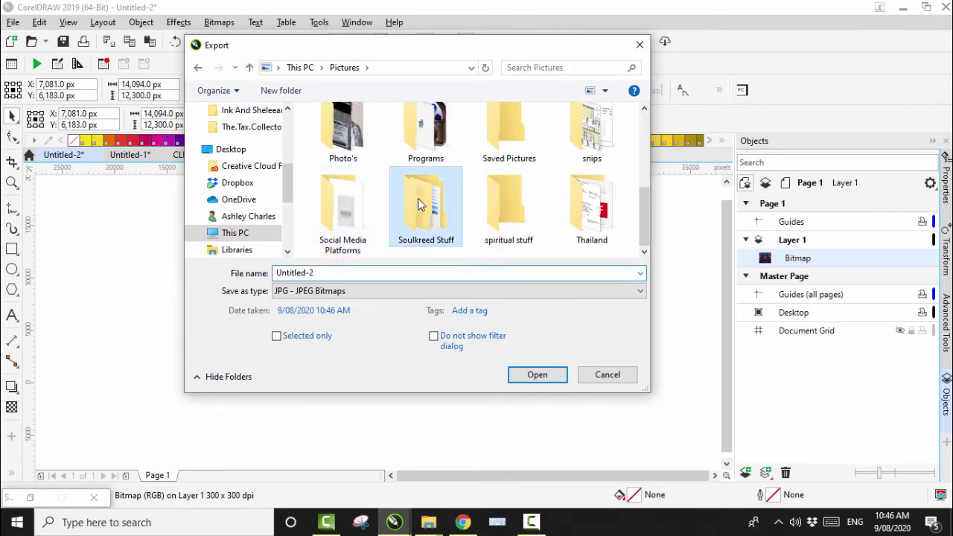
{"action": "double_click", "coordinate": [332, 133]}
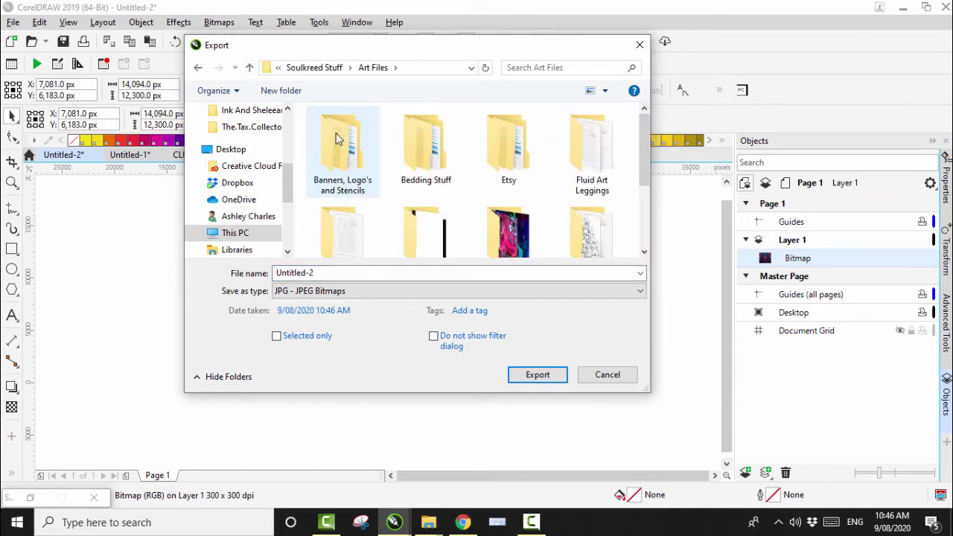
{"action": "double_click", "coordinate": [584, 153]}
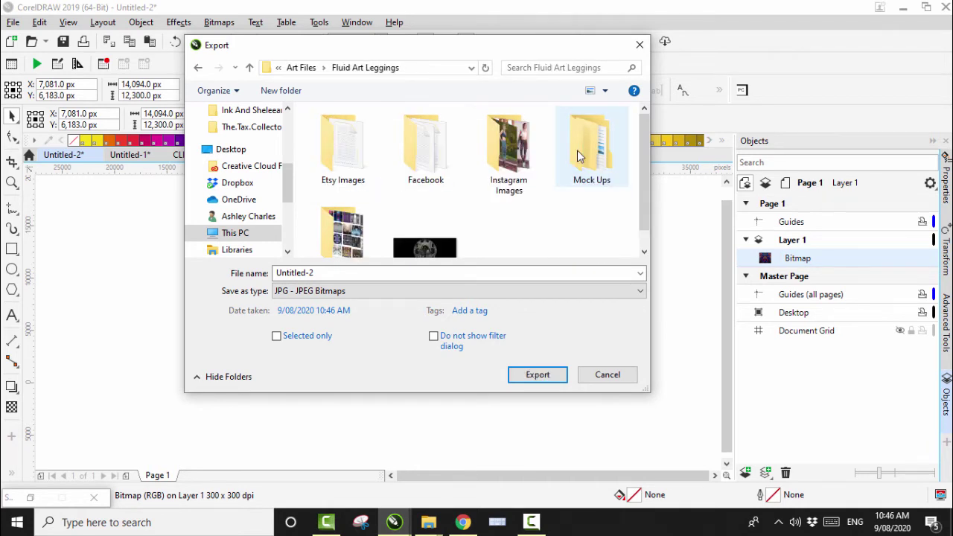
Choose the Ink and Sheleeart folder inside Mock Ups as the export destination.
{"action": "scroll", "coordinate": [490, 215], "scroll_direction": "down", "scroll_amount": 1}
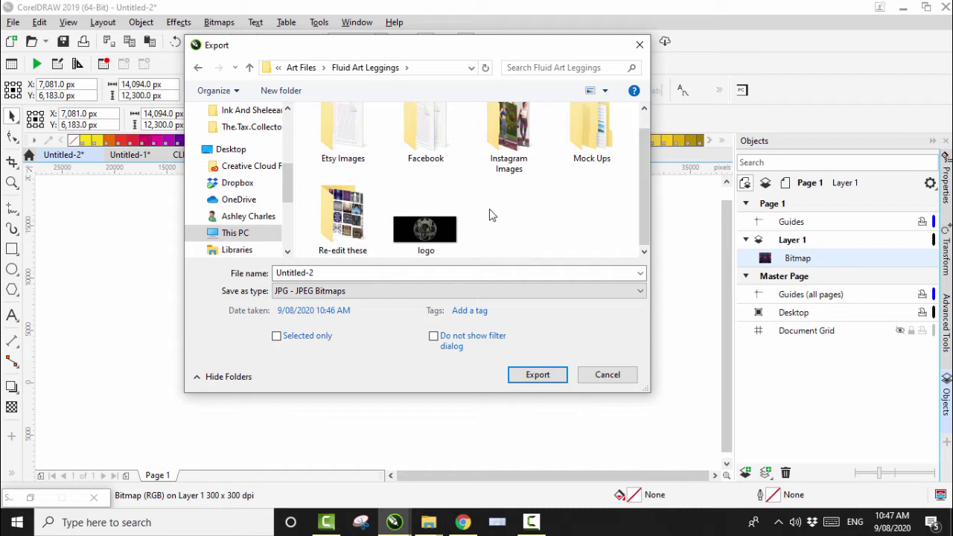
{"action": "scroll", "coordinate": [490, 215], "scroll_direction": "up", "scroll_amount": 1}
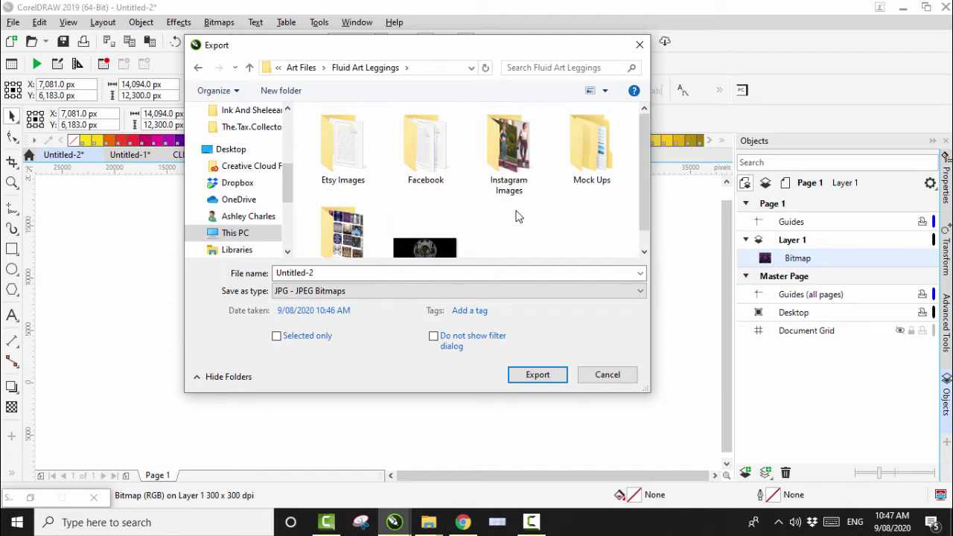
{"action": "double_click", "coordinate": [591, 149]}
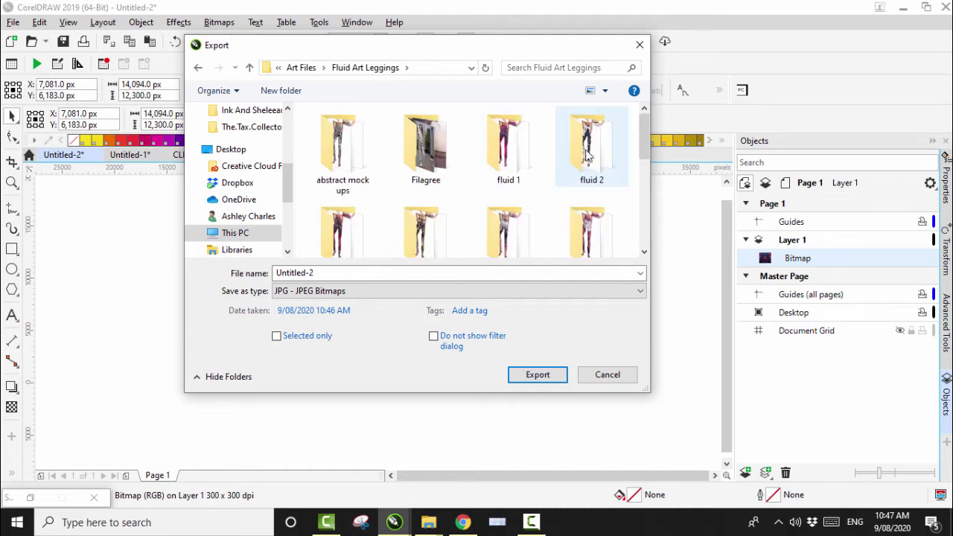
{"action": "left_click", "coordinate": [250, 68]}
{"action": "scroll", "coordinate": [489, 197], "scroll_direction": "down", "scroll_amount": 1}
{"action": "scroll", "coordinate": [489, 197], "scroll_direction": "up", "scroll_amount": 1}
{"action": "left_click", "coordinate": [533, 523]}
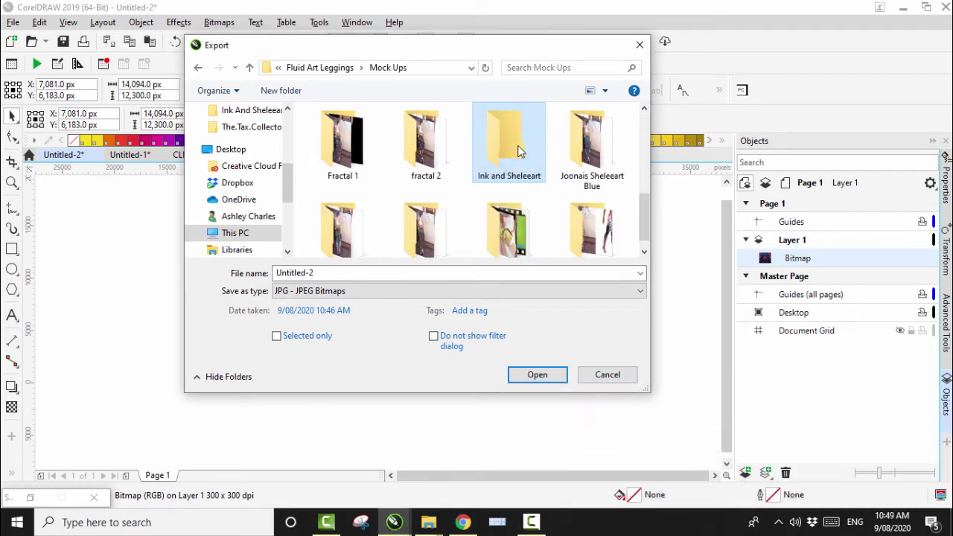
{"action": "double_click", "coordinate": [520, 152]}
Name the file 1 and export it as an RGB JPEG at High quality, 80%.
{"action": "double_click", "coordinate": [322, 273]}
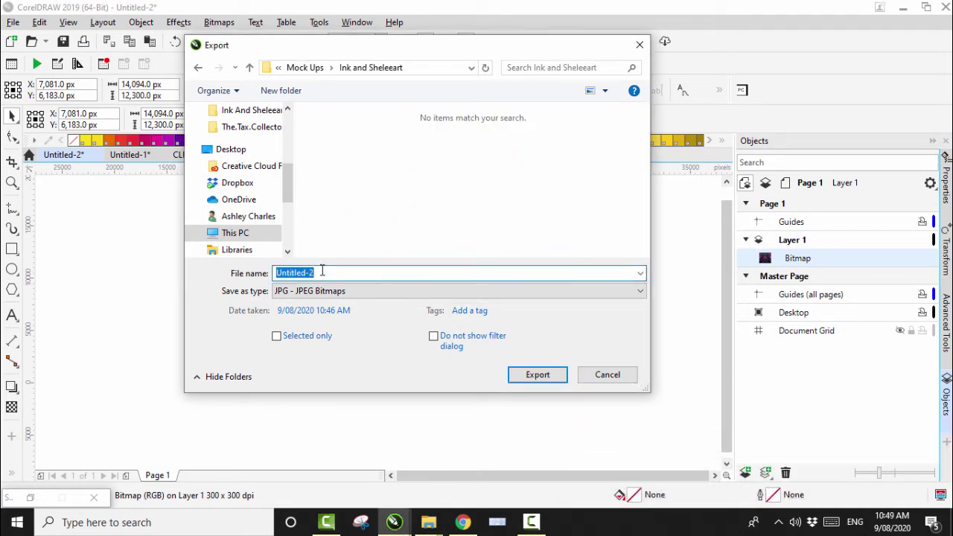
{"action": "type", "text": "1"}
{"action": "left_click", "coordinate": [535, 378]}
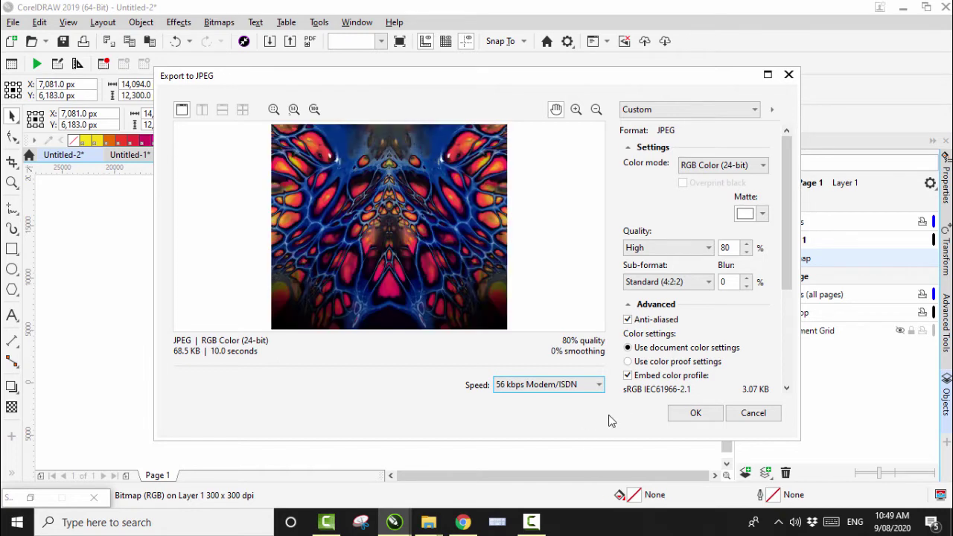
{"action": "left_click", "coordinate": [692, 413]}
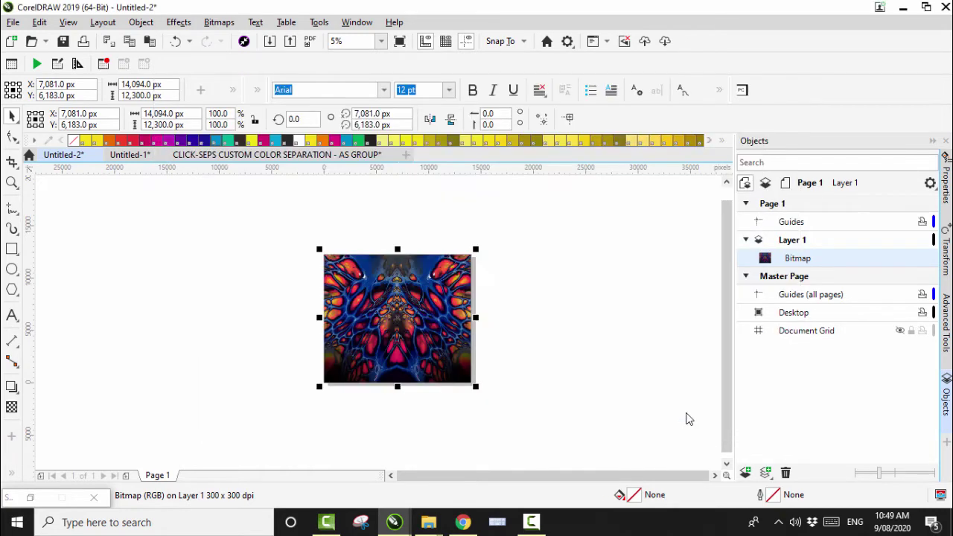
Switch to Printful in Chrome and open the All-Over Print Yoga Leggings in the Mockup Generator.
{"action": "left_click", "coordinate": [463, 522]}
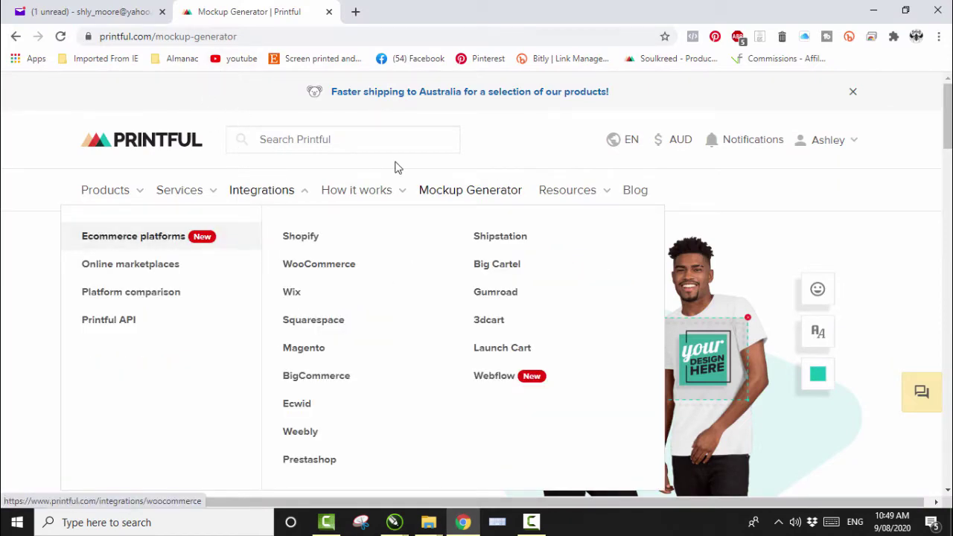
{"action": "scroll", "coordinate": [412, 228], "scroll_direction": "down", "scroll_amount": 5}
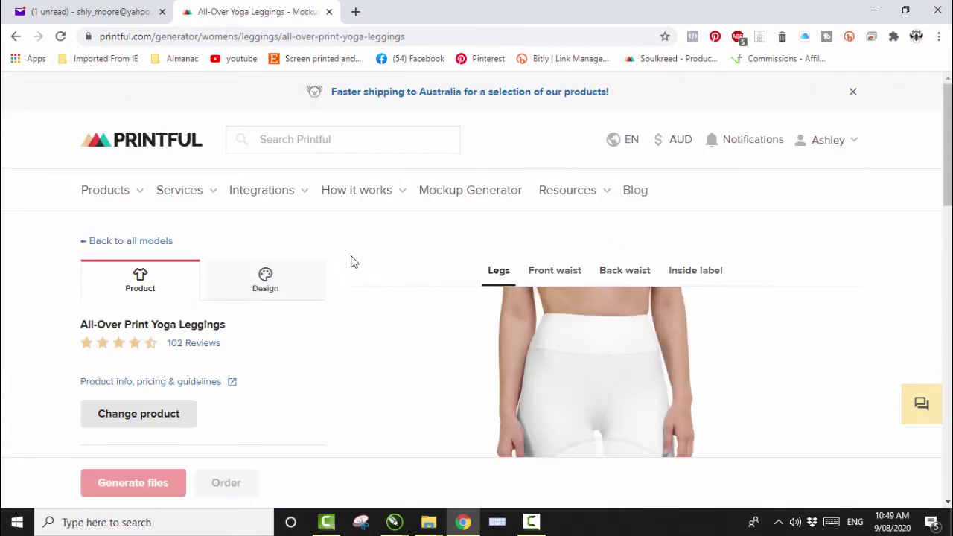
{"action": "scroll", "coordinate": [357, 261], "scroll_direction": "down", "scroll_amount": 2}
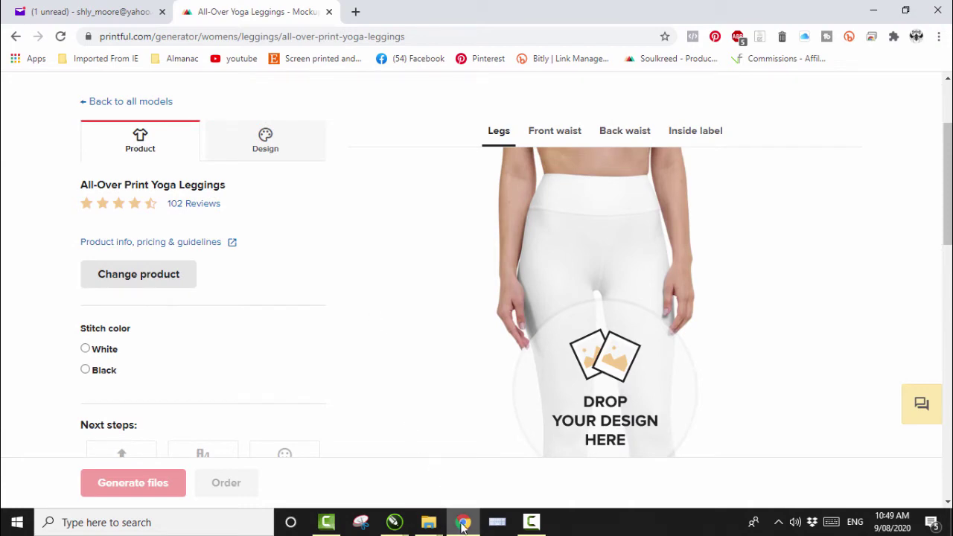
Check the artwork in CorelDRAW, set the leggings' stitch color to Black in Printful, and open the store's file library.
{"action": "left_click", "coordinate": [394, 522]}
{"action": "left_click", "coordinate": [244, 456]}
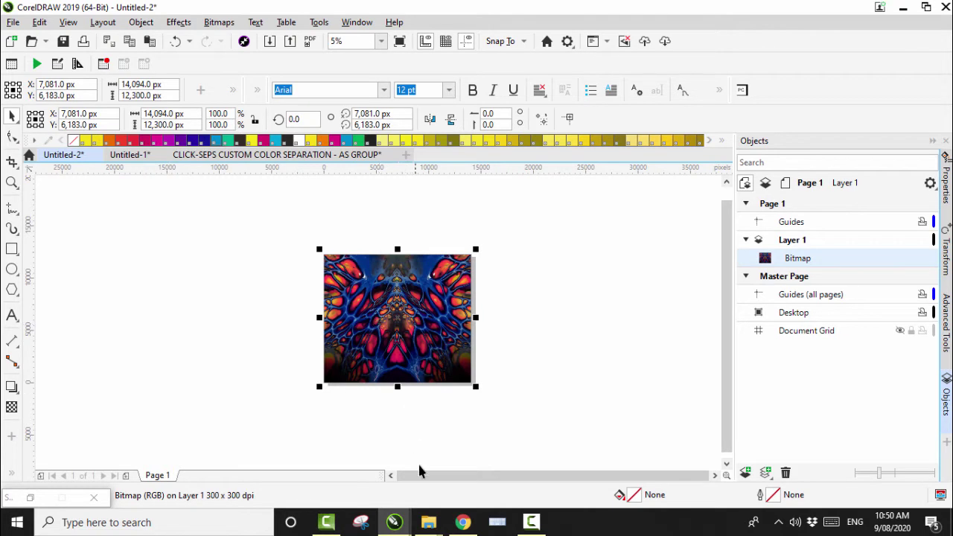
{"action": "left_click", "coordinate": [460, 521]}
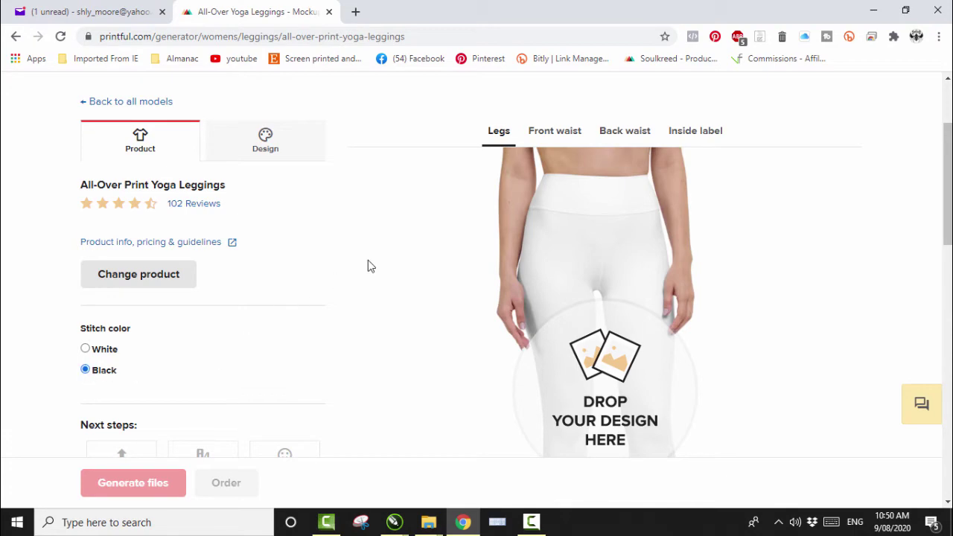
{"action": "scroll", "coordinate": [368, 266], "scroll_direction": "down", "scroll_amount": 3}
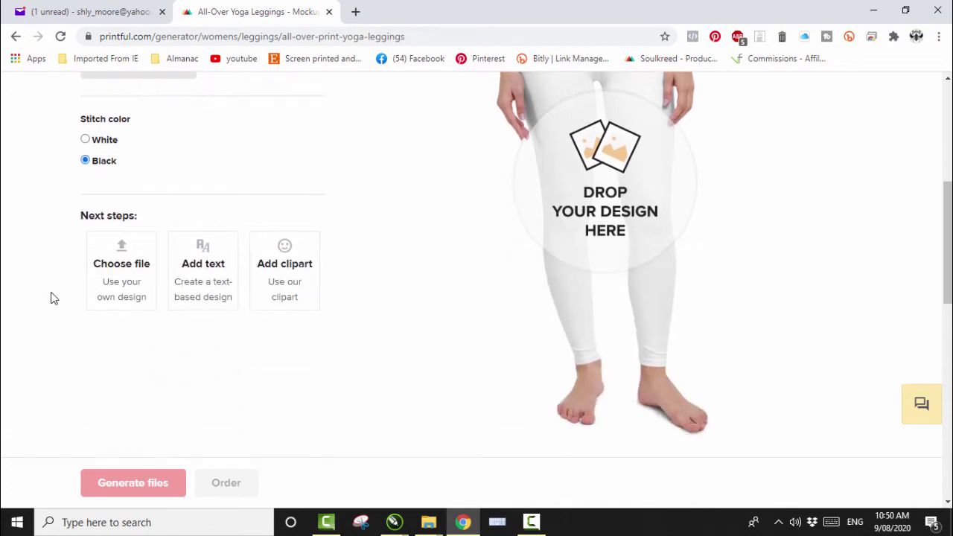
{"action": "left_click", "coordinate": [118, 275]}
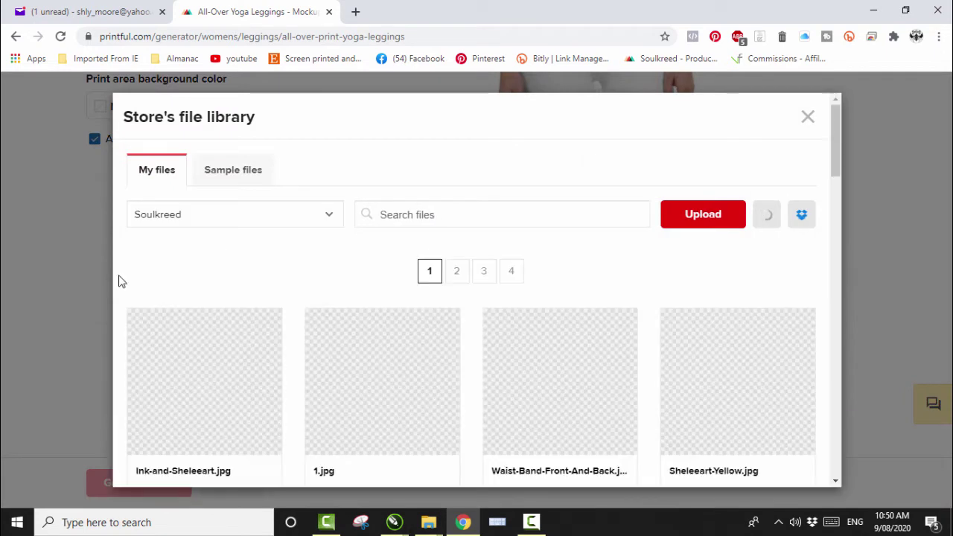
{"action": "mouse_move", "coordinate": [204, 335]}
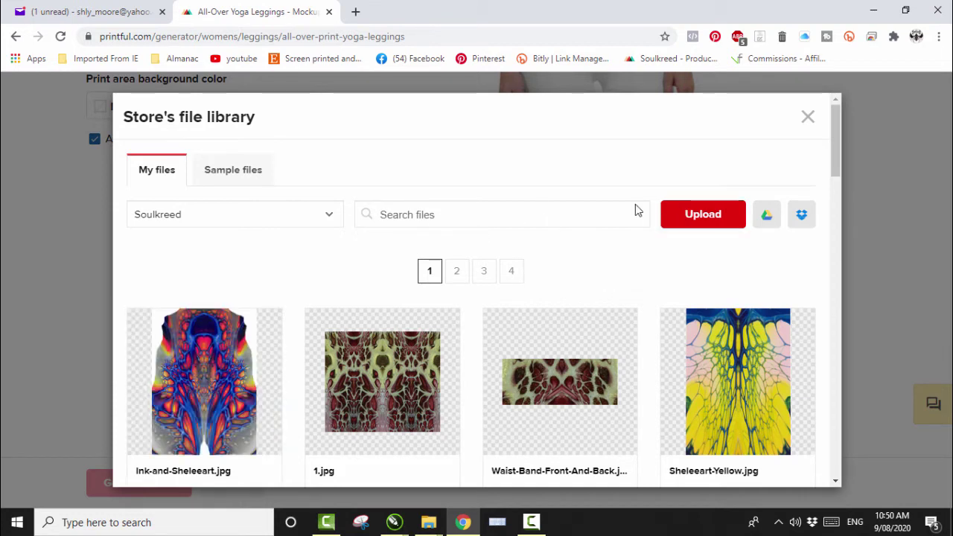
Start uploading a design file to the library and browse to the Soulkreed Stuff > Art Files folder.
{"action": "left_click", "coordinate": [687, 219]}
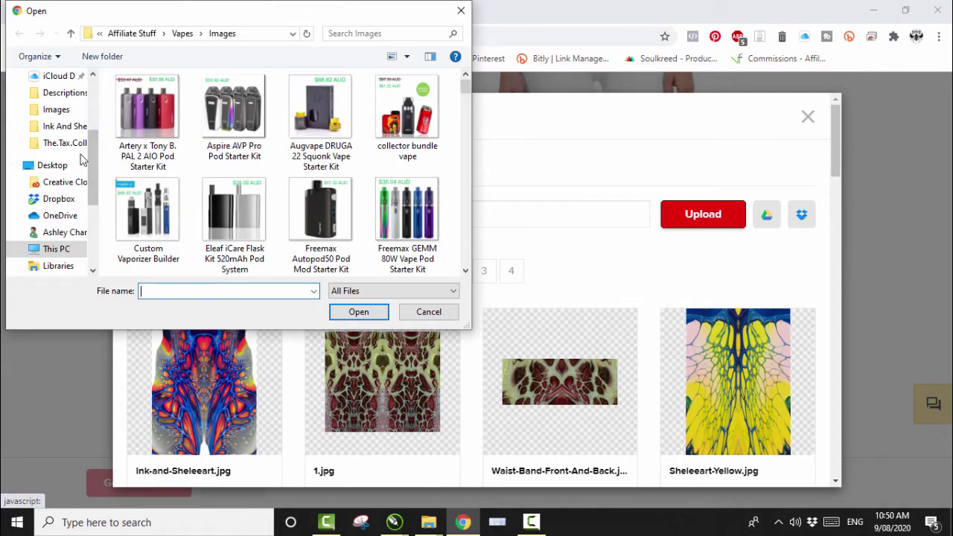
{"action": "scroll", "coordinate": [83, 156], "scroll_direction": "up", "scroll_amount": 1}
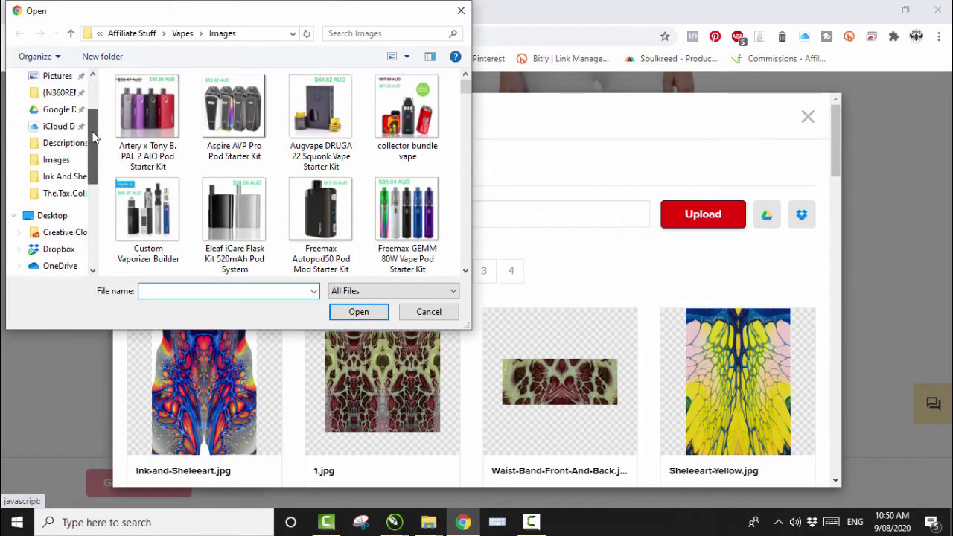
{"action": "left_click", "coordinate": [64, 183]}
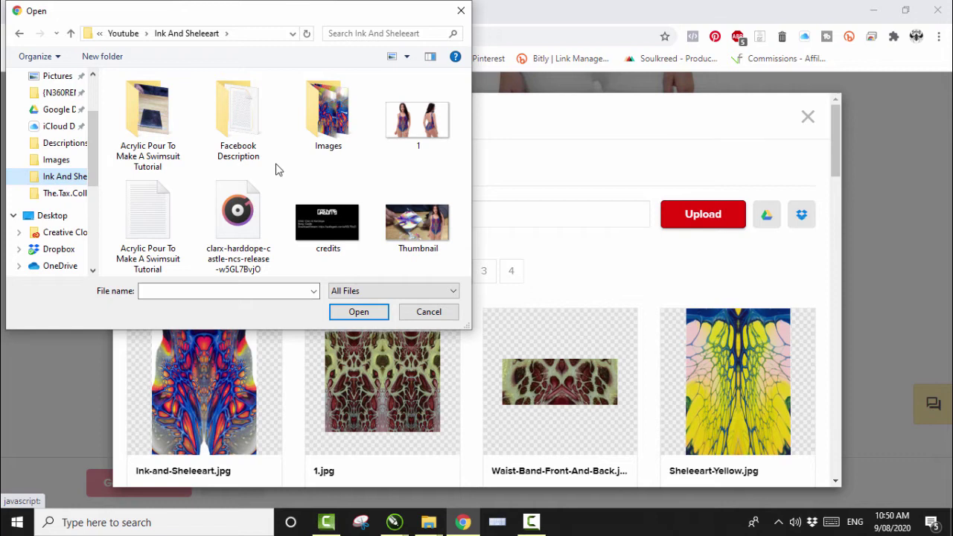
{"action": "left_click", "coordinate": [71, 33]}
{"action": "left_click", "coordinate": [71, 34]}
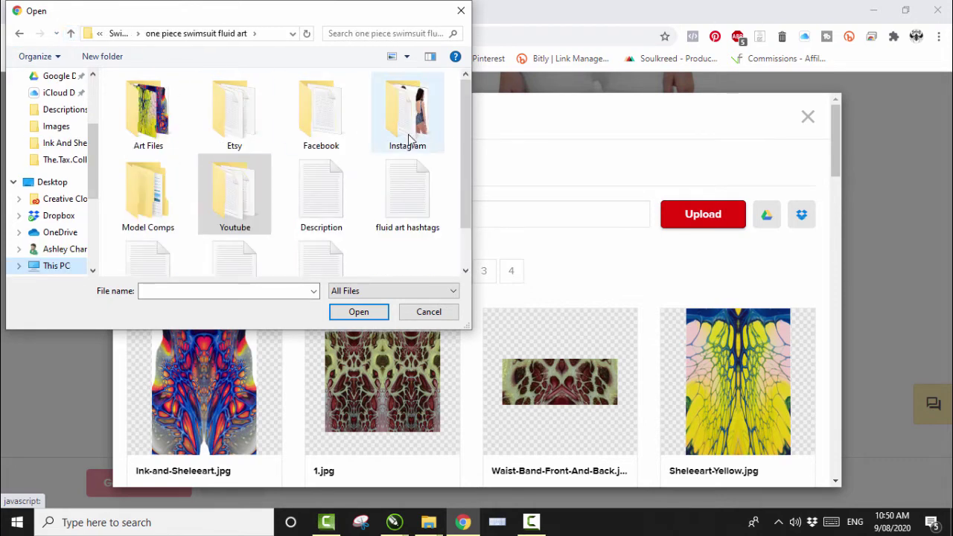
{"action": "left_click", "coordinate": [71, 33]}
{"action": "left_click", "coordinate": [70, 33]}
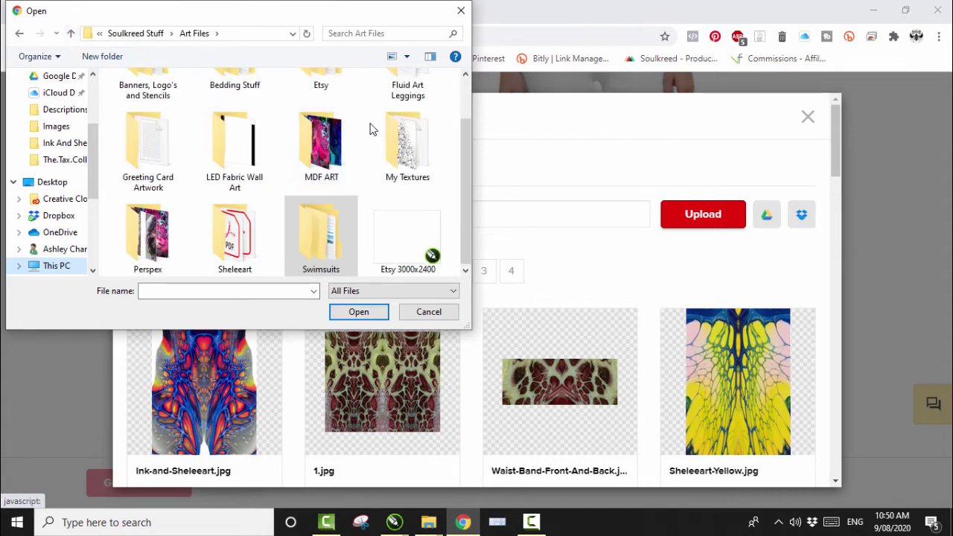
Upload file 1 from the Fluid Art Leggings > Mock Ups > Ink and Sheleeart folder to the store's file library.
{"action": "double_click", "coordinate": [425, 142]}
{"action": "double_click", "coordinate": [416, 128]}
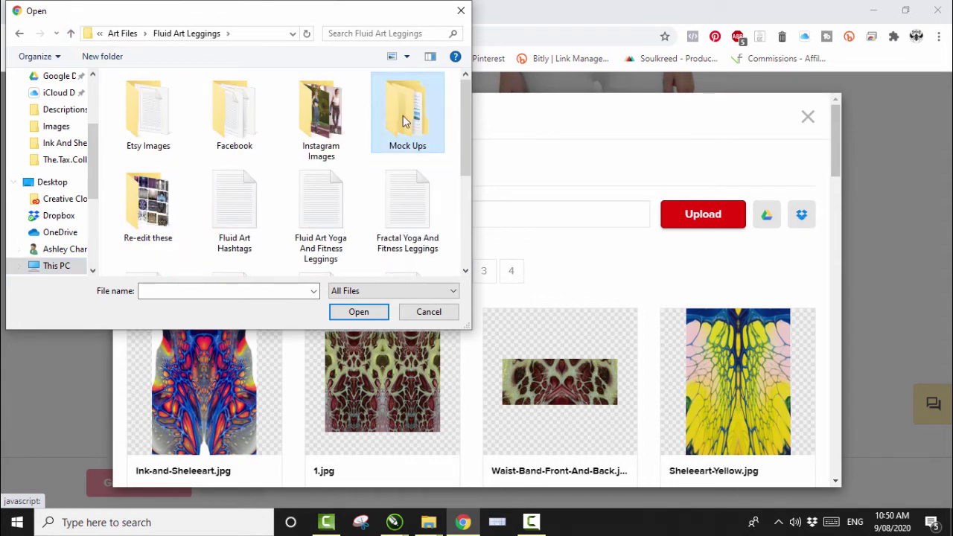
{"action": "scroll", "coordinate": [340, 161], "scroll_direction": "down", "scroll_amount": 5}
{"action": "double_click", "coordinate": [327, 158]}
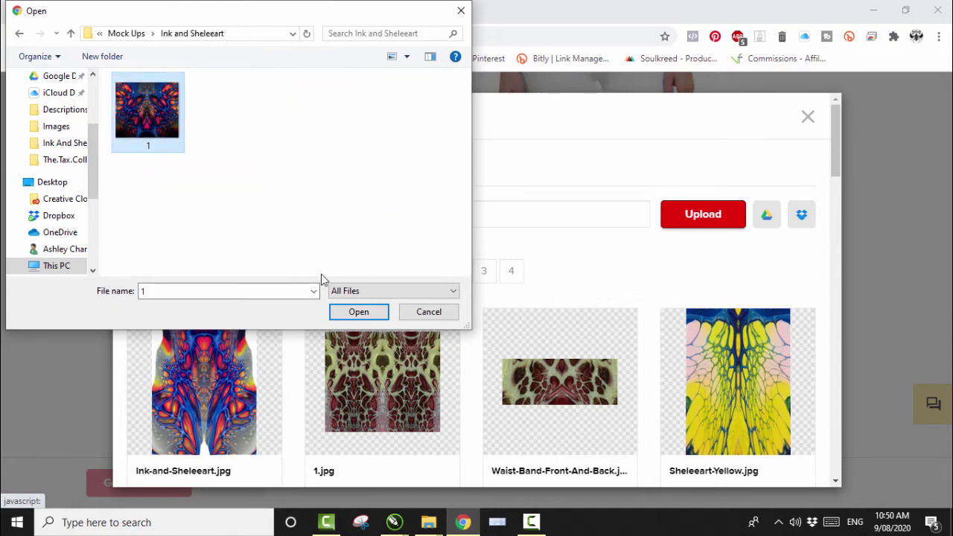
{"action": "left_click", "coordinate": [355, 312]}
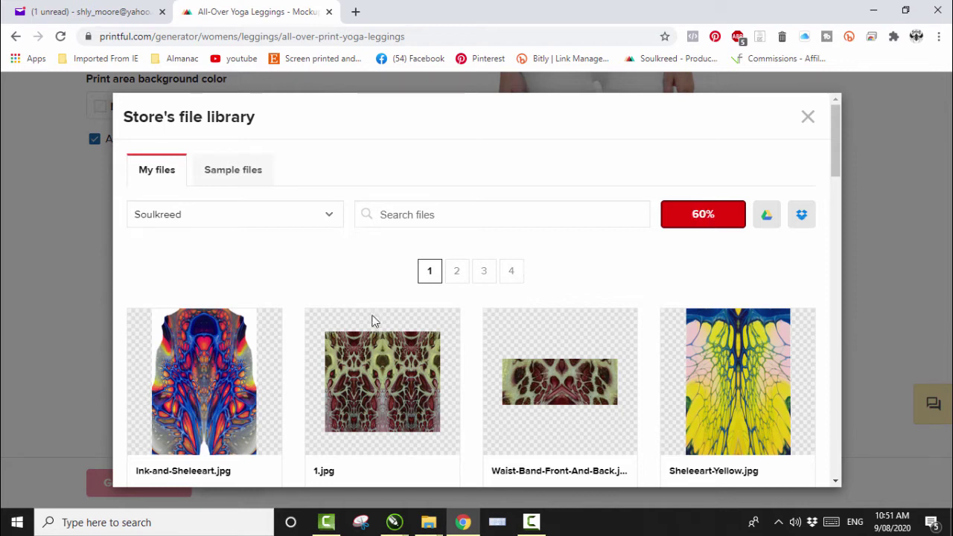
{"action": "left_click", "coordinate": [533, 521]}
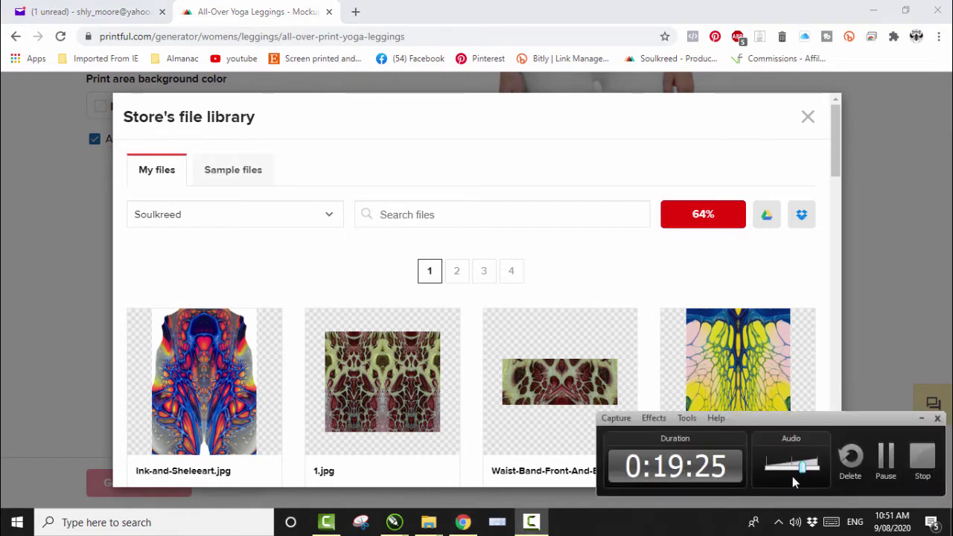
{"action": "left_click", "coordinate": [886, 457]}
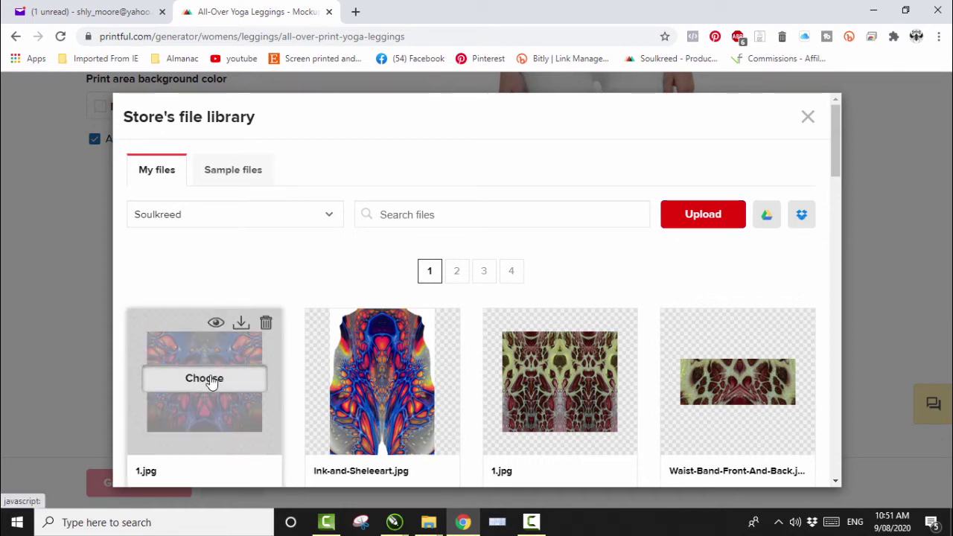
Choose the newly uploaded 1.jpg as the legs design and check how it fits the right and left leg templates.
{"action": "left_click", "coordinate": [212, 379]}
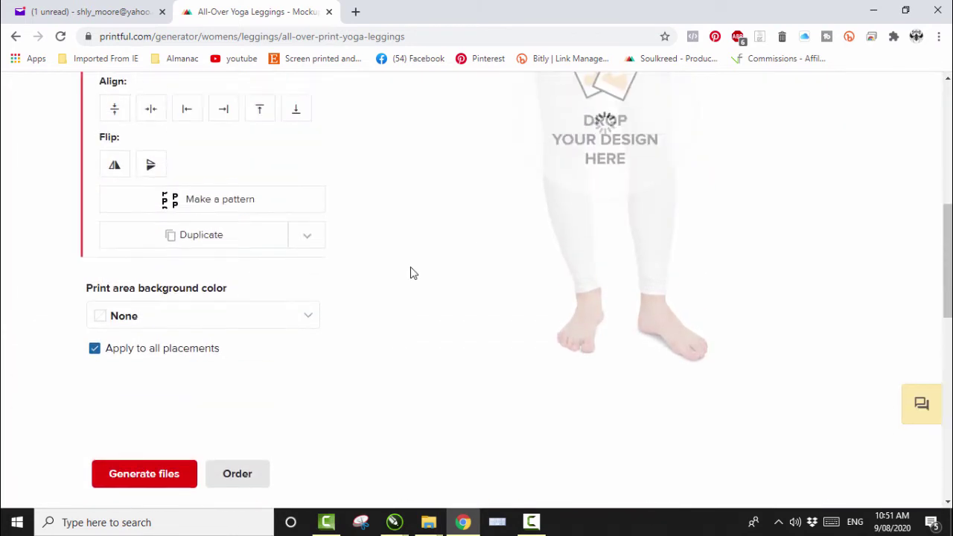
{"action": "scroll", "coordinate": [915, 252], "scroll_direction": "up", "scroll_amount": 2}
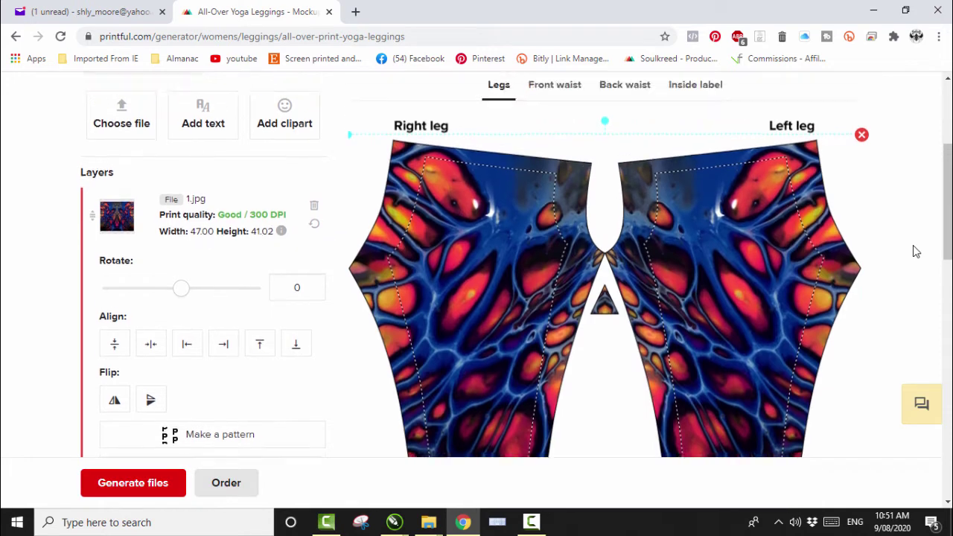
{"action": "scroll", "coordinate": [916, 252], "scroll_direction": "down", "scroll_amount": 1}
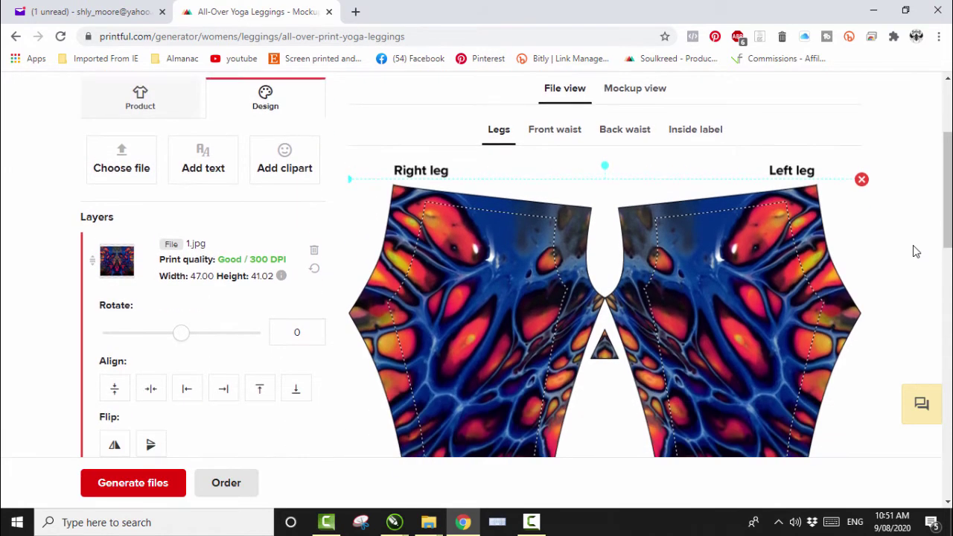
{"action": "scroll", "coordinate": [819, 239], "scroll_direction": "up", "scroll_amount": 1}
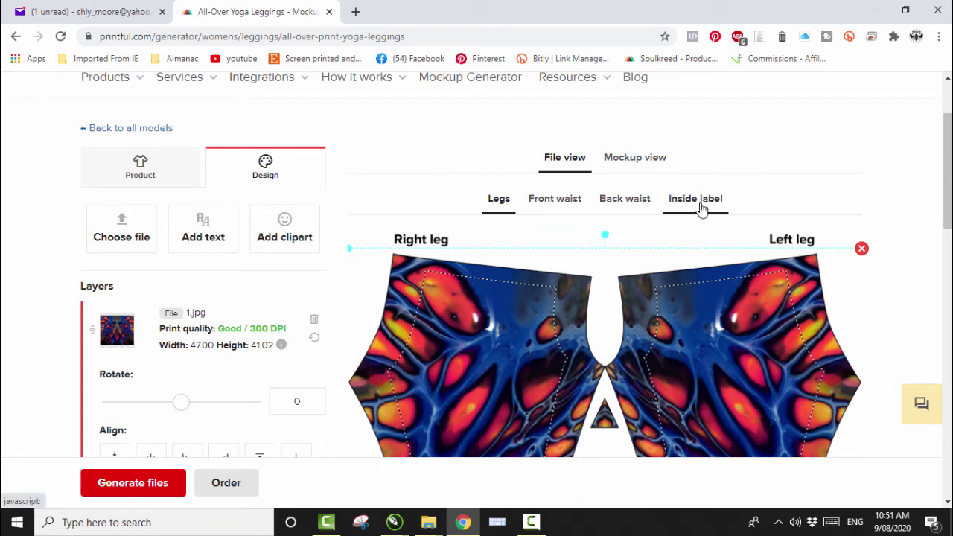
{"action": "scroll", "coordinate": [921, 176], "scroll_direction": "down", "scroll_amount": 1}
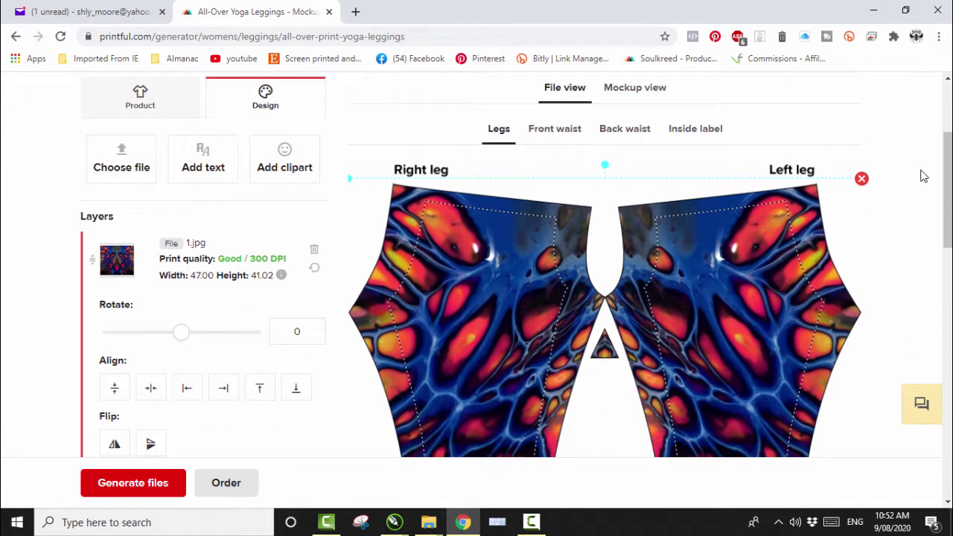
{"action": "scroll", "coordinate": [908, 173], "scroll_direction": "up", "scroll_amount": 1}
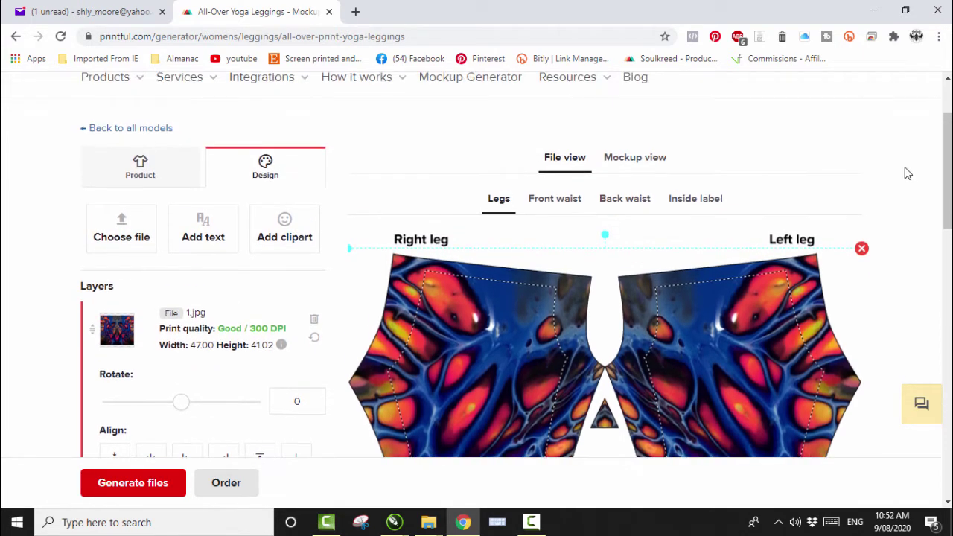
Examine the leggings in the mockup view from the front and the side to judge how the artwork falls.
{"action": "left_click", "coordinate": [637, 159]}
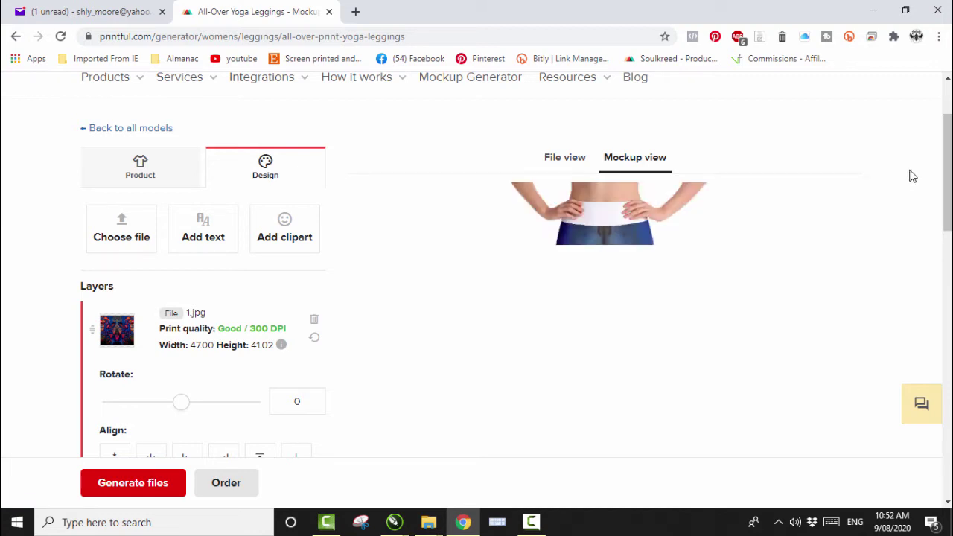
{"action": "scroll", "coordinate": [913, 177], "scroll_direction": "down", "scroll_amount": 2}
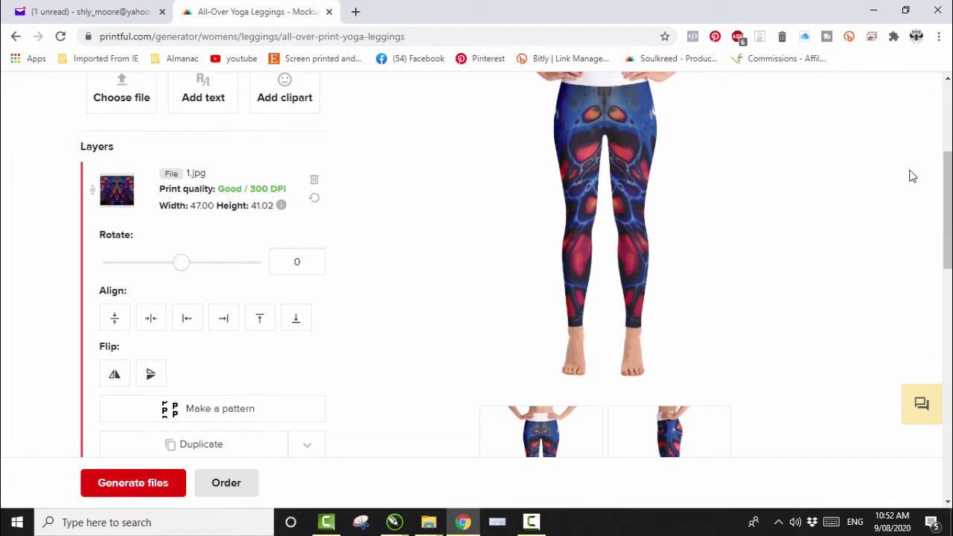
{"action": "scroll", "coordinate": [913, 177], "scroll_direction": "up", "scroll_amount": 2}
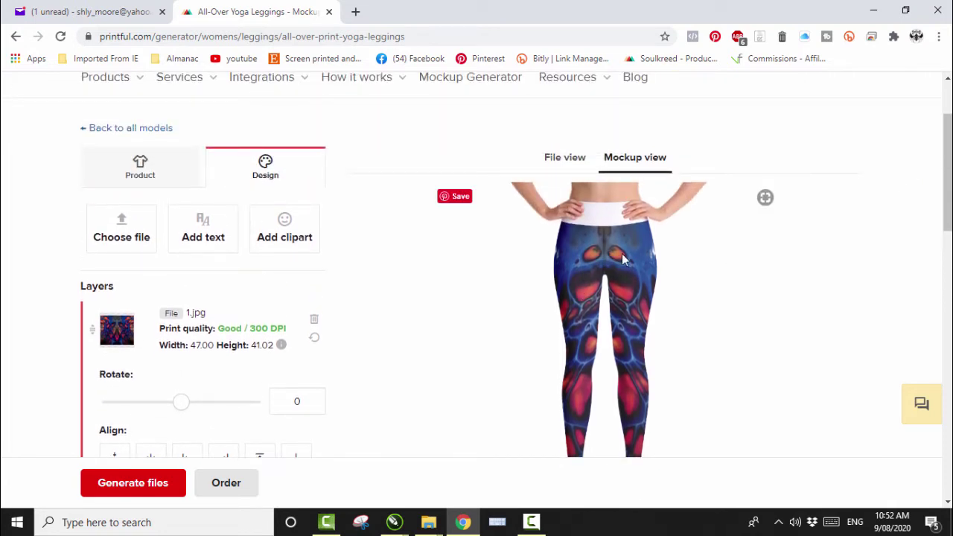
{"action": "scroll", "coordinate": [889, 211], "scroll_direction": "down", "scroll_amount": 3}
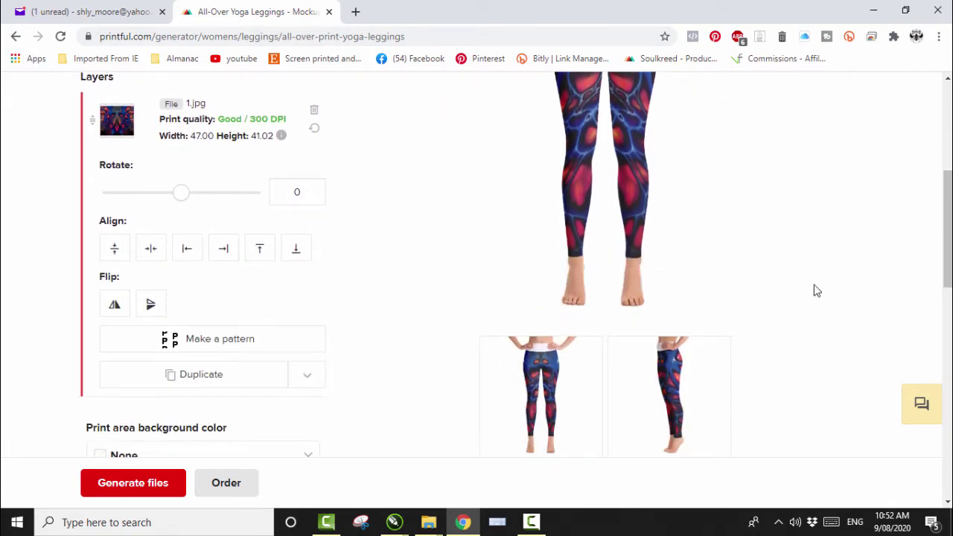
{"action": "left_click", "coordinate": [666, 395]}
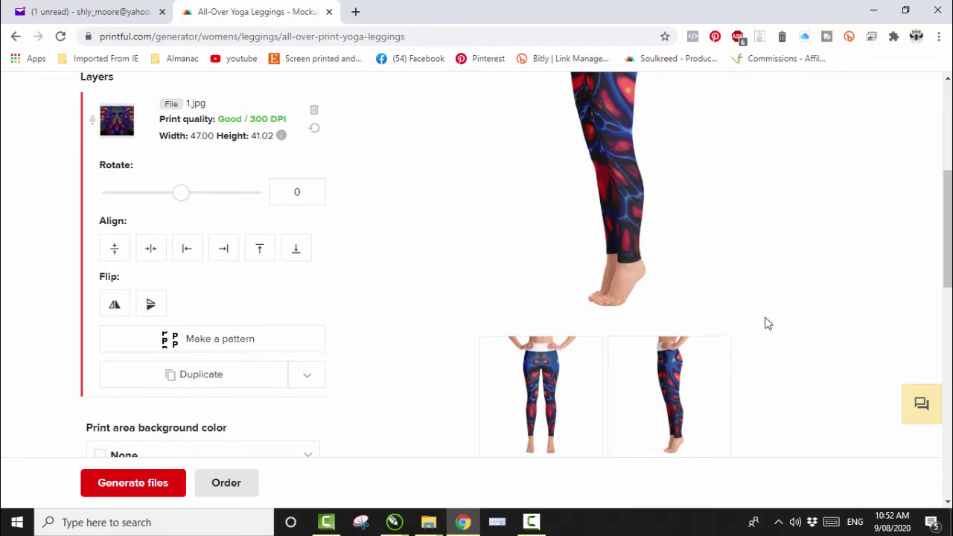
{"action": "scroll", "coordinate": [879, 272], "scroll_direction": "up", "scroll_amount": 2}
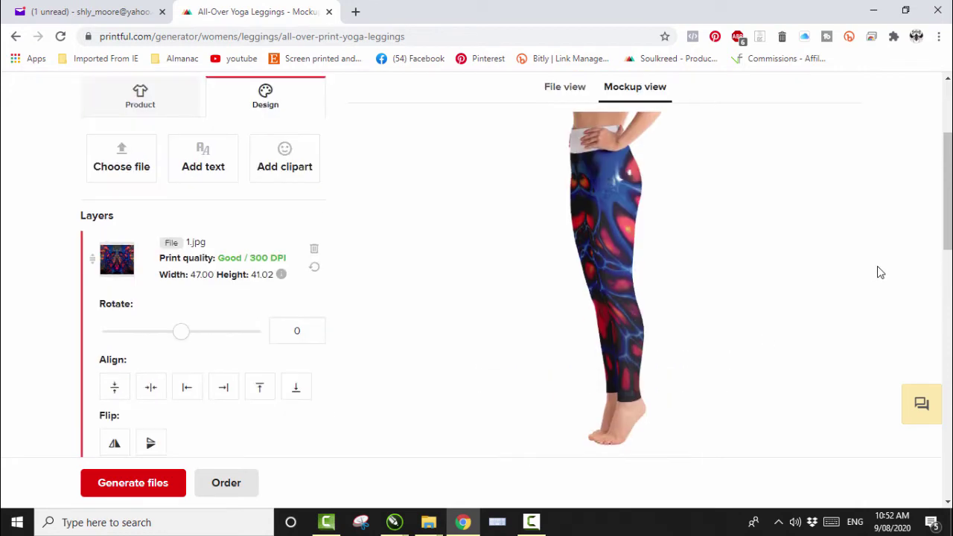
{"action": "scroll", "coordinate": [878, 272], "scroll_direction": "down", "scroll_amount": 3}
{"action": "left_click", "coordinate": [549, 326]}
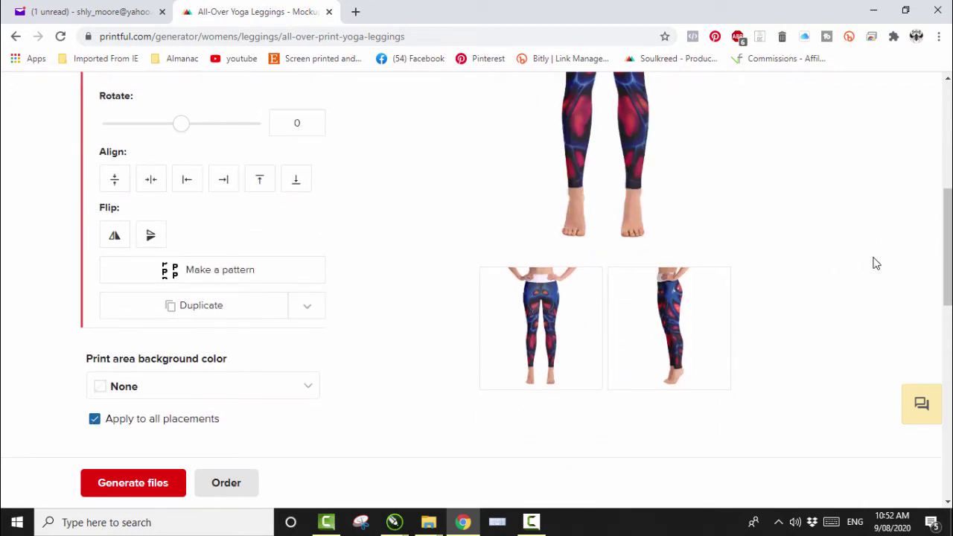
Flip the legs artwork vertically in the file view and preview it on the front and side mockups.
{"action": "scroll", "coordinate": [876, 263], "scroll_direction": "up", "scroll_amount": 4}
{"action": "left_click", "coordinate": [556, 161]}
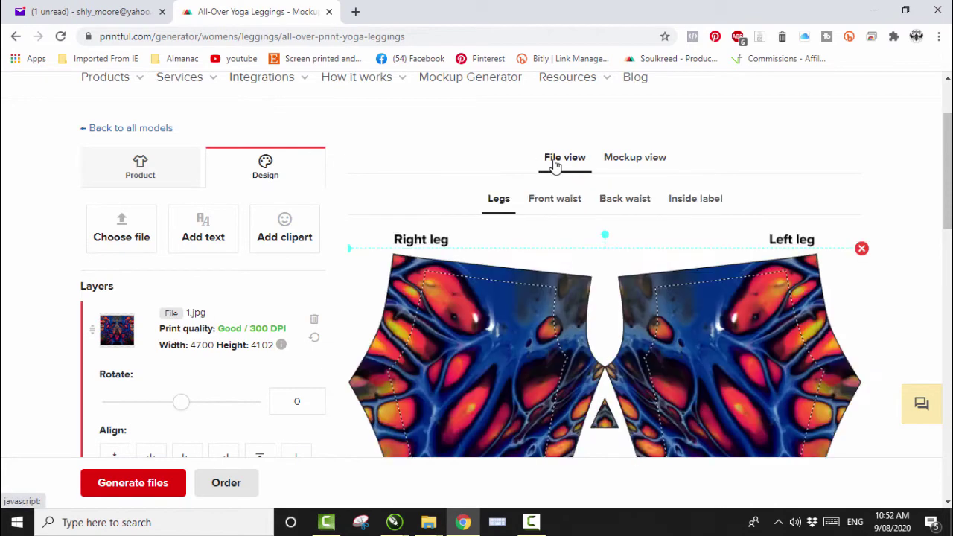
{"action": "scroll", "coordinate": [945, 176], "scroll_direction": "down", "scroll_amount": 2}
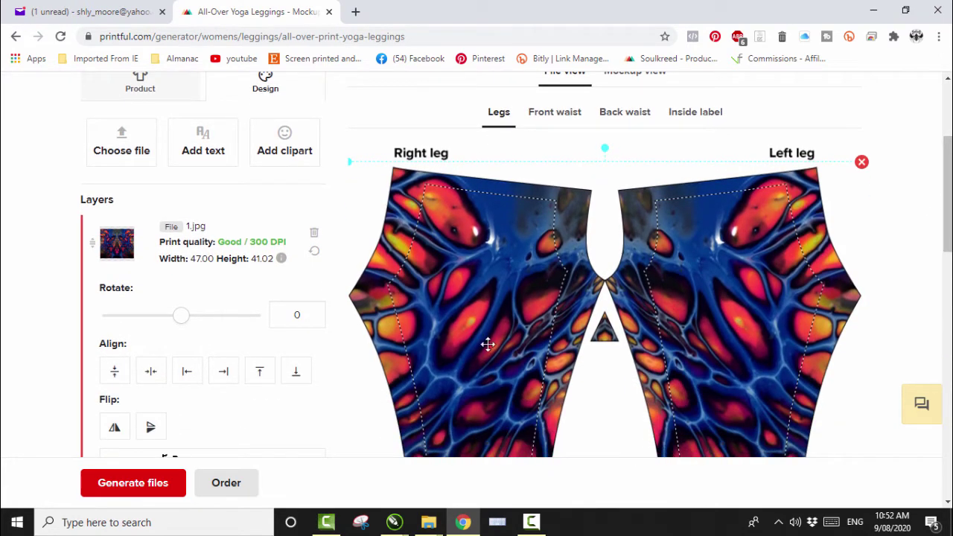
{"action": "left_click", "coordinate": [151, 429]}
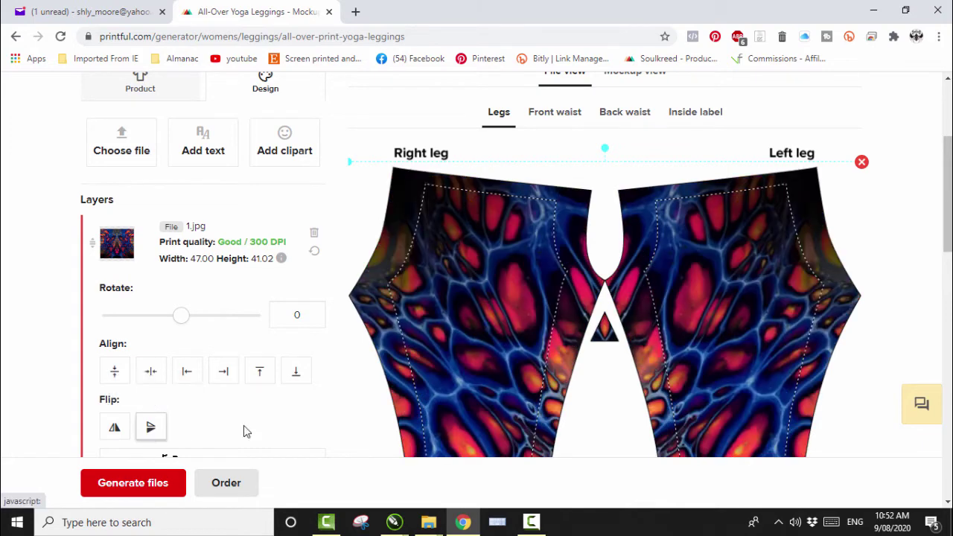
{"action": "scroll", "coordinate": [947, 202], "scroll_direction": "down", "scroll_amount": 3}
{"action": "scroll", "coordinate": [947, 196], "scroll_direction": "up", "scroll_amount": 3}
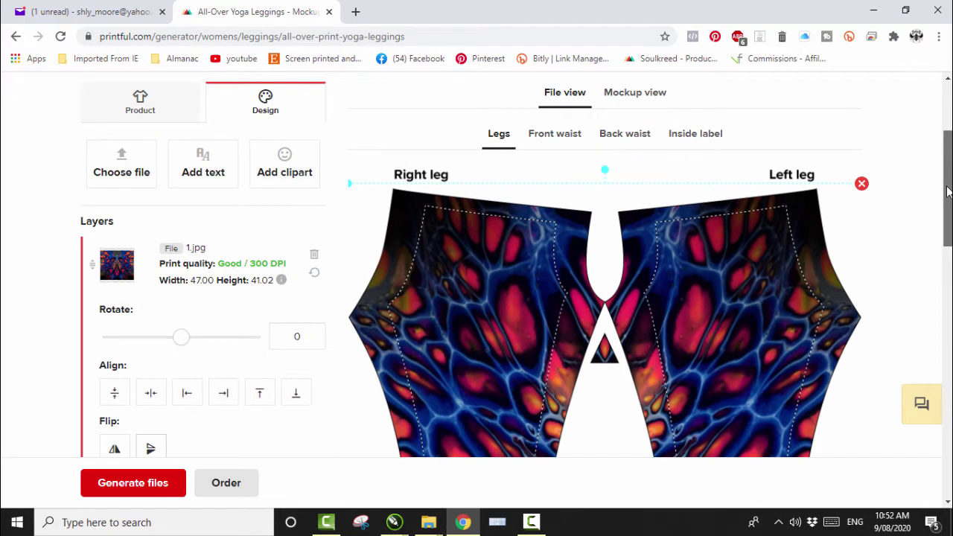
{"action": "left_click", "coordinate": [645, 100]}
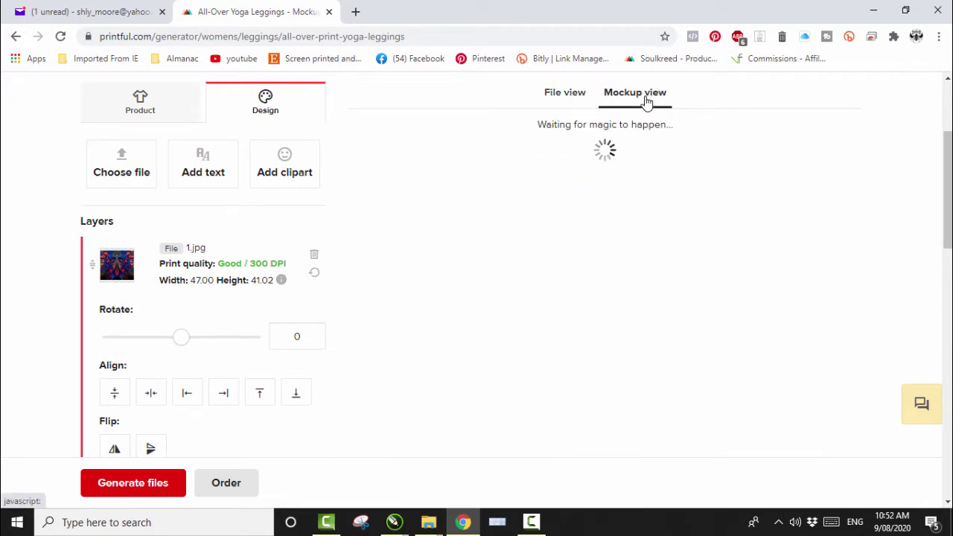
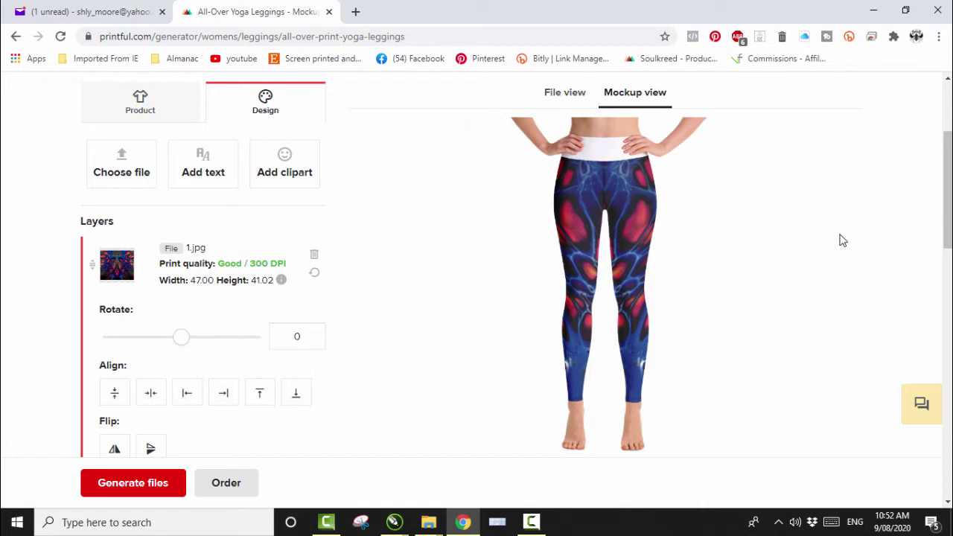
{"action": "mouse_move", "coordinate": [947, 178]}
{"action": "left_mouse_down"}
{"action": "mouse_move", "coordinate": [942, 255]}
{"action": "mouse_move", "coordinate": [944, 177]}
{"action": "left_mouse_up"}
{"action": "left_click", "coordinate": [664, 283]}
{"action": "left_click", "coordinate": [544, 345]}
Remove the 1.jpg design from the legs and switch to the Untitled-2 artwork in CorelDRAW.
{"action": "left_click", "coordinate": [563, 169]}
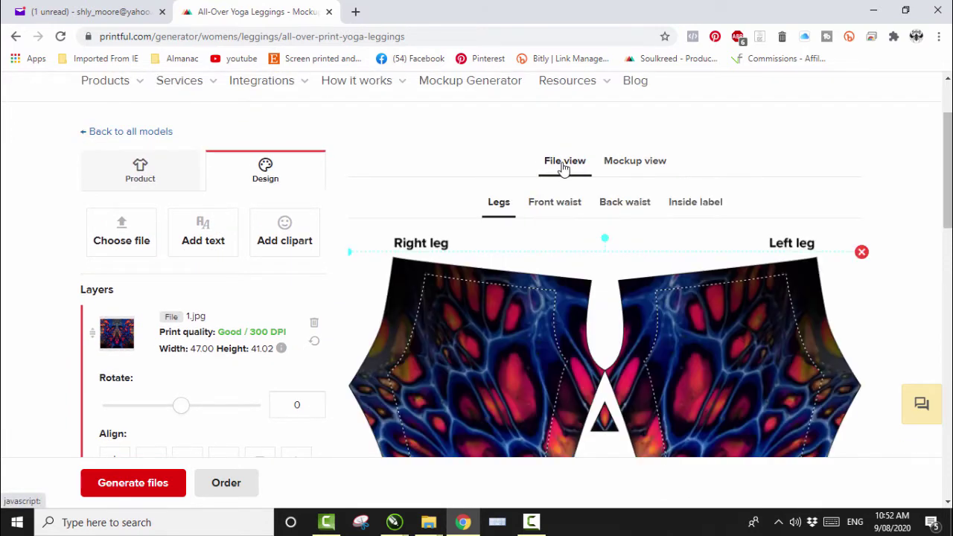
{"action": "left_click", "coordinate": [862, 253]}
{"action": "left_click", "coordinate": [395, 522]}
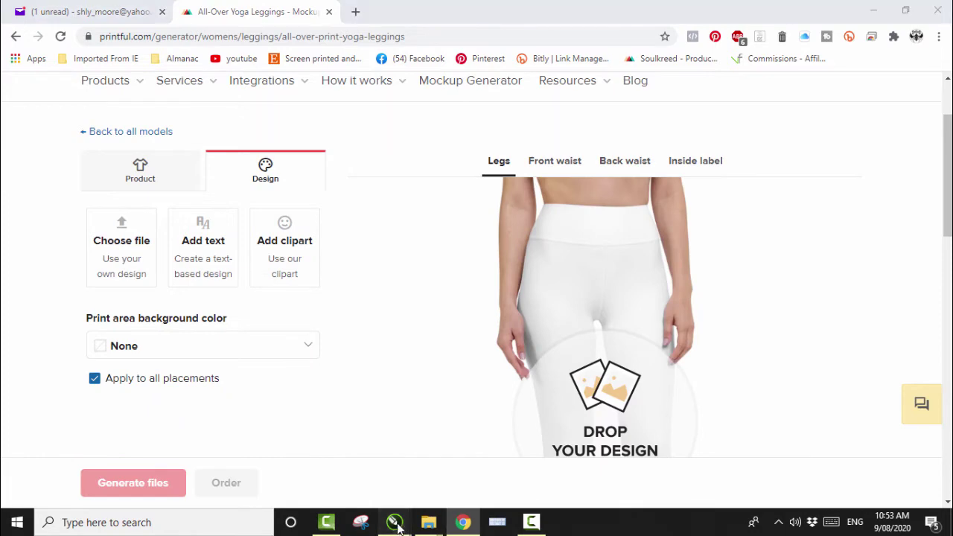
{"action": "left_click", "coordinate": [215, 482]}
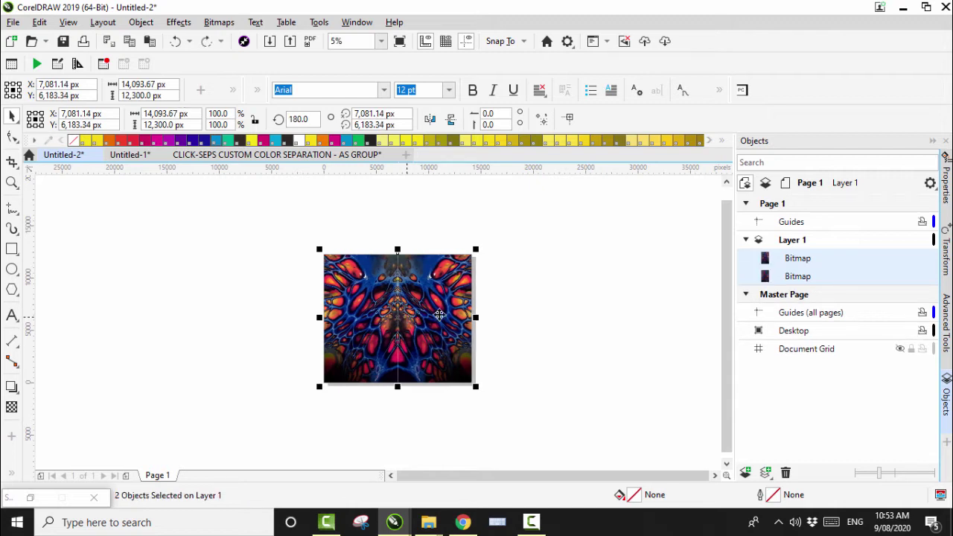
Delete the right half of the mirrored artwork on the page, keeping only the left bitmap.
{"action": "left_click", "coordinate": [543, 298]}
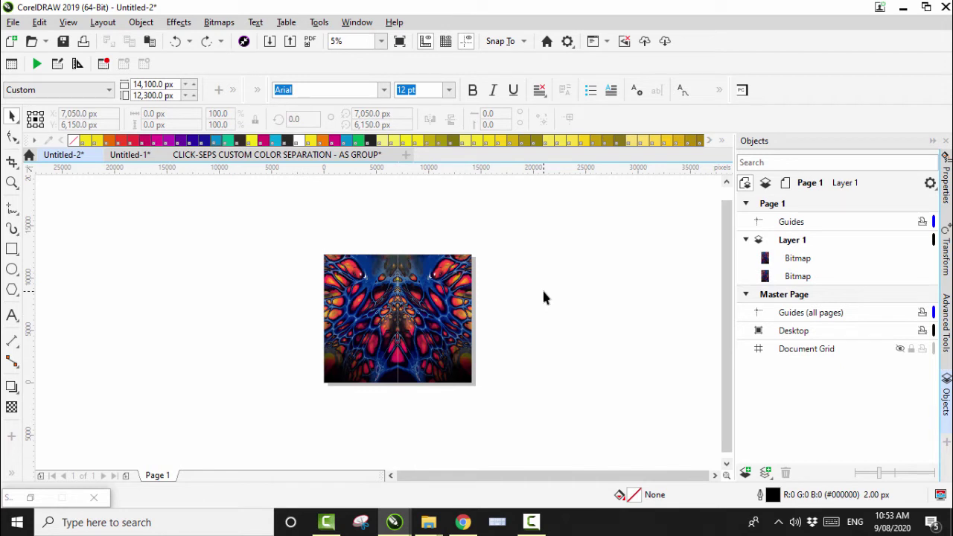
{"action": "left_click", "coordinate": [12, 182]}
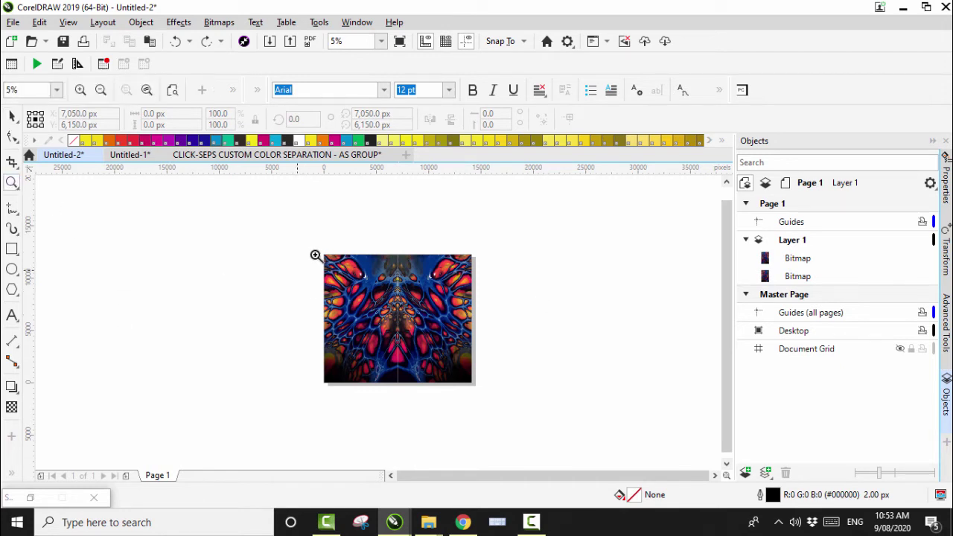
{"action": "left_click_drag", "start_coordinate": [310, 253], "coordinate": [408, 391]}
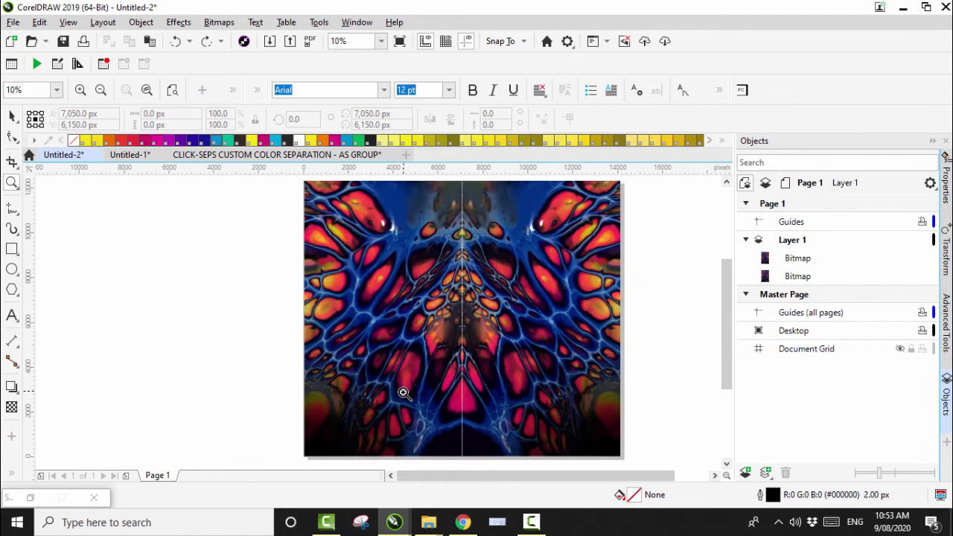
{"action": "left_click", "coordinate": [12, 117]}
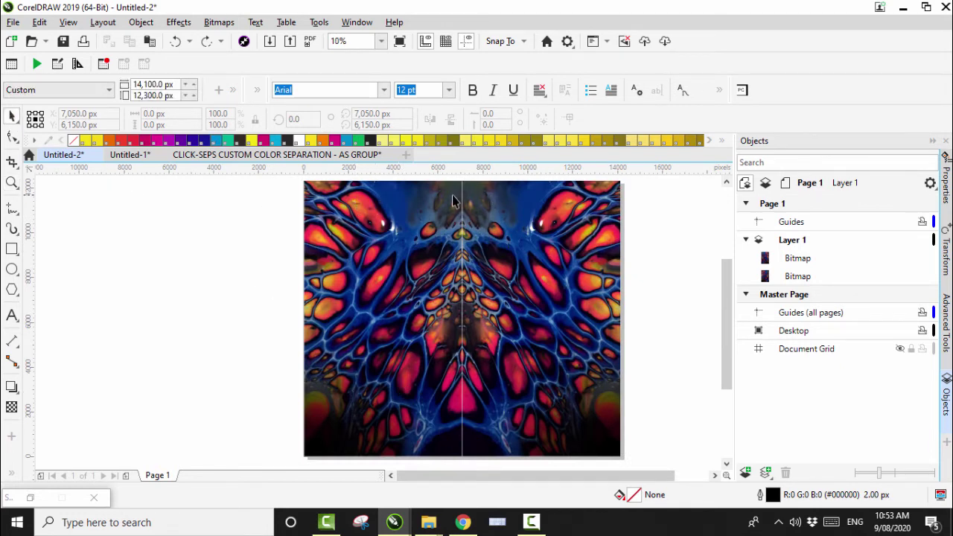
{"action": "left_click", "coordinate": [530, 254]}
{"action": "right_click", "coordinate": [530, 248]}
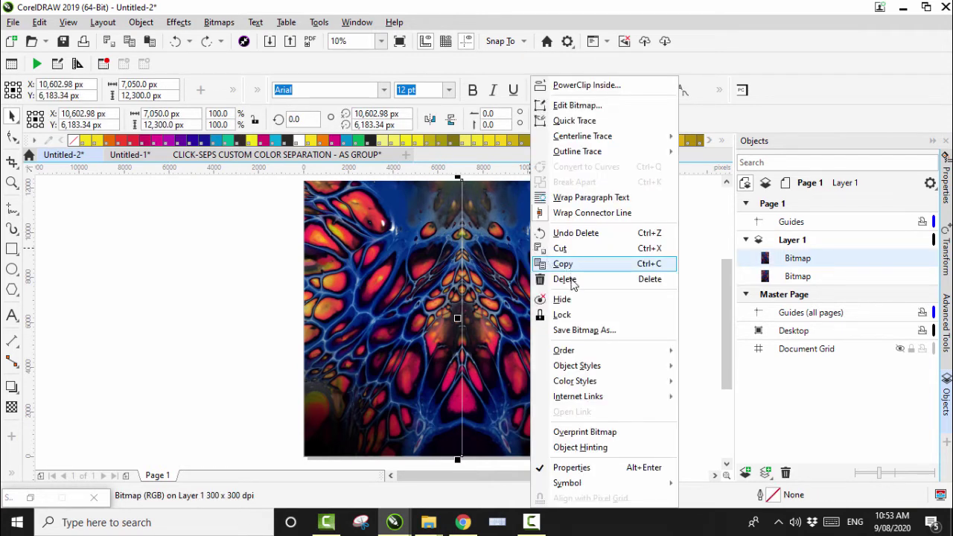
{"action": "left_click", "coordinate": [573, 278]}
Crop the remaining bitmap to an area about 5,920 × 8,309 px along its left edge, trimming the top, bottom and right side.
{"action": "left_click", "coordinate": [399, 280]}
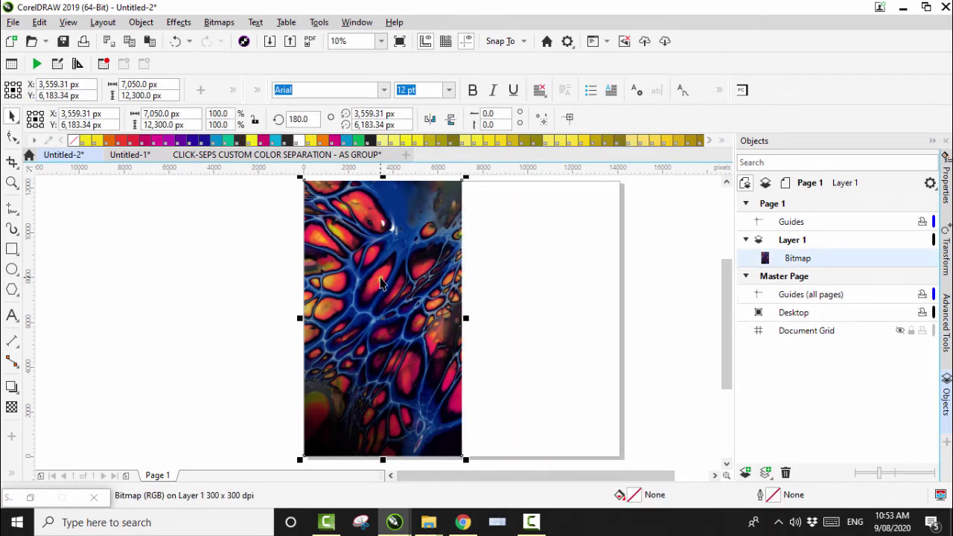
{"action": "left_click", "coordinate": [11, 163]}
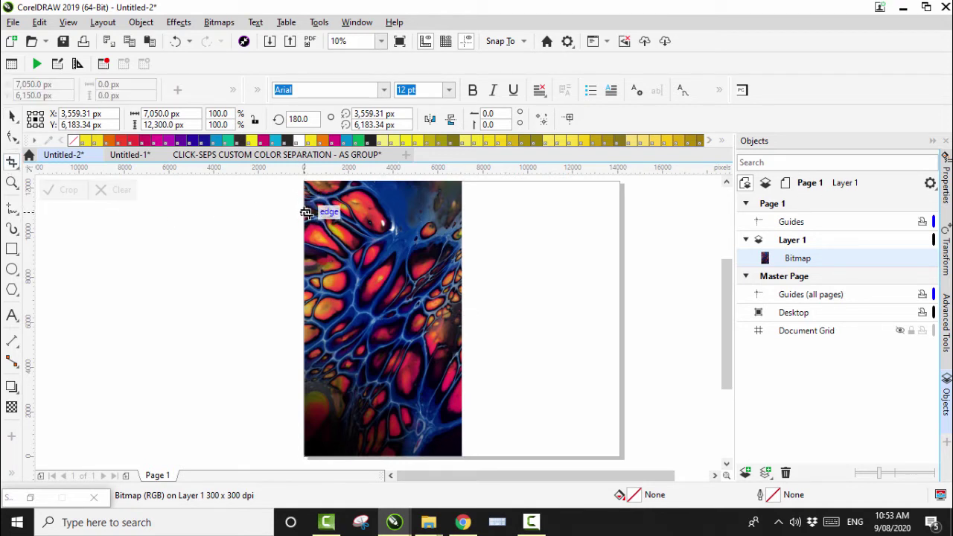
{"action": "left_click_drag", "start_coordinate": [305, 213], "coordinate": [437, 395]}
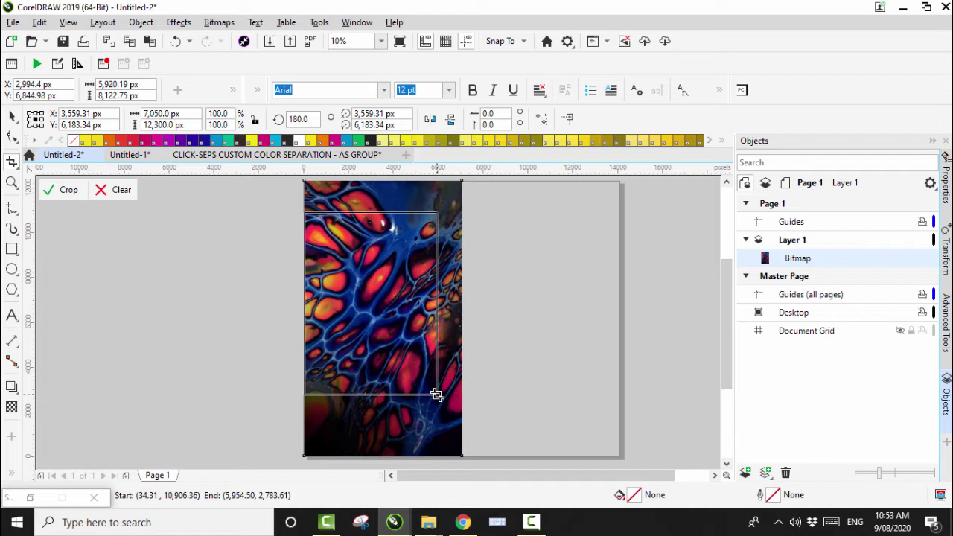
{"action": "left_click_drag", "start_coordinate": [437, 394], "coordinate": [437, 399]}
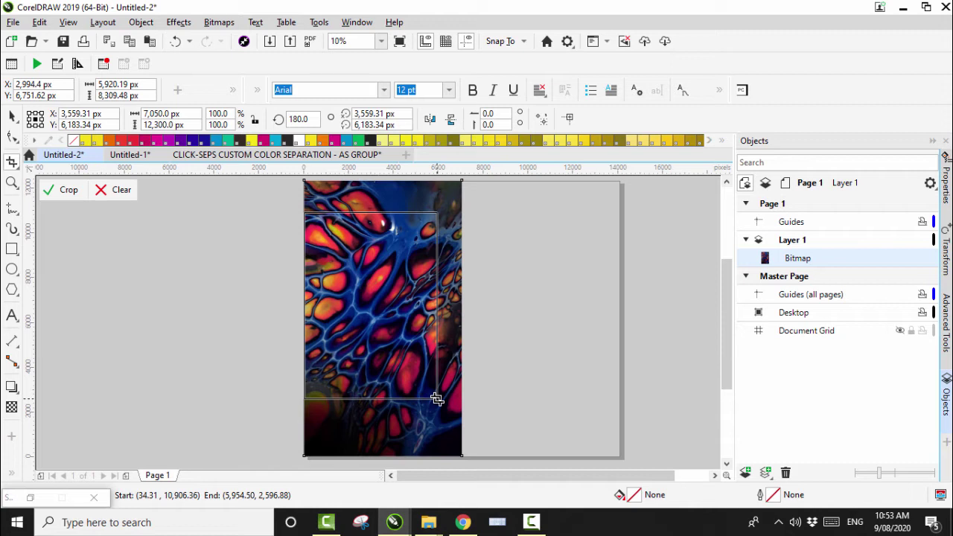
{"action": "left_click_drag", "start_coordinate": [437, 399], "coordinate": [437, 399]}
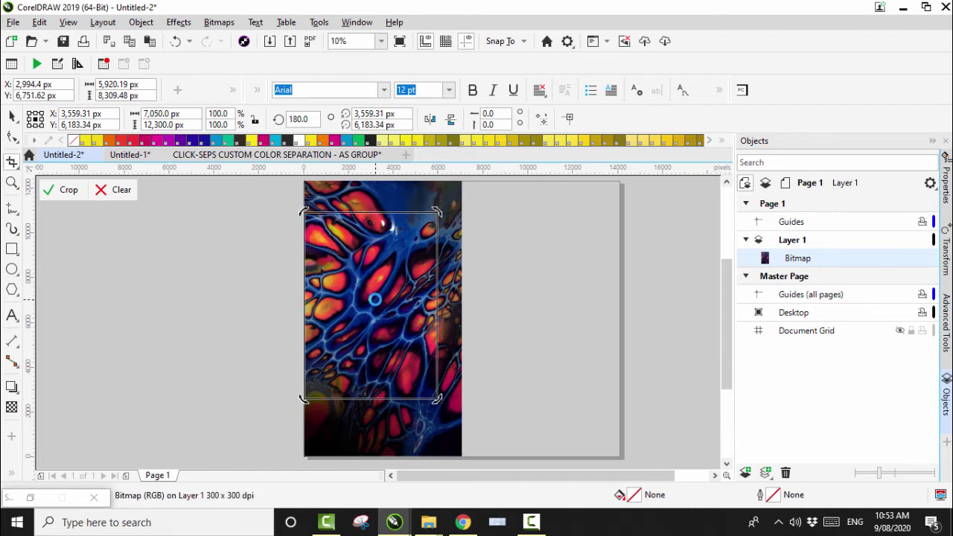
{"action": "double_click", "coordinate": [375, 300]}
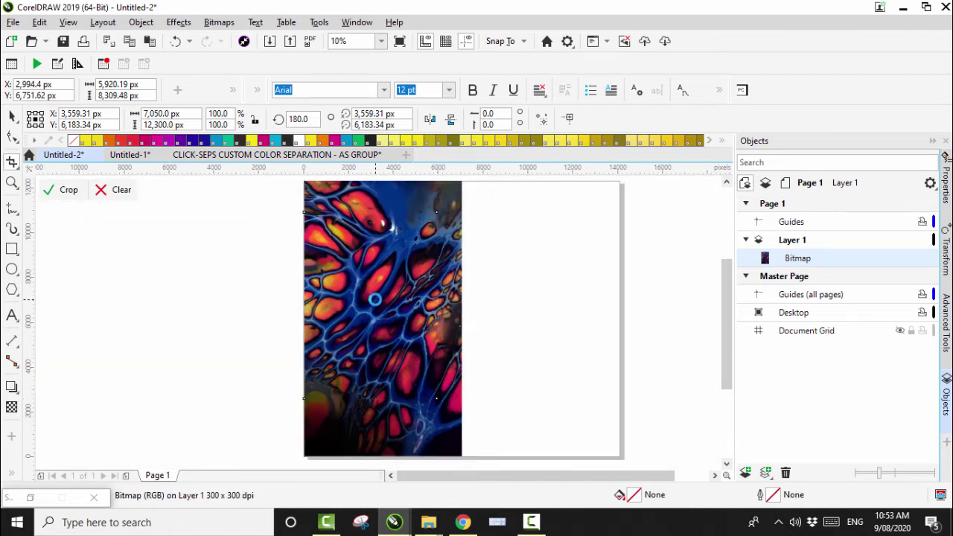
{"action": "left_click", "coordinate": [12, 117]}
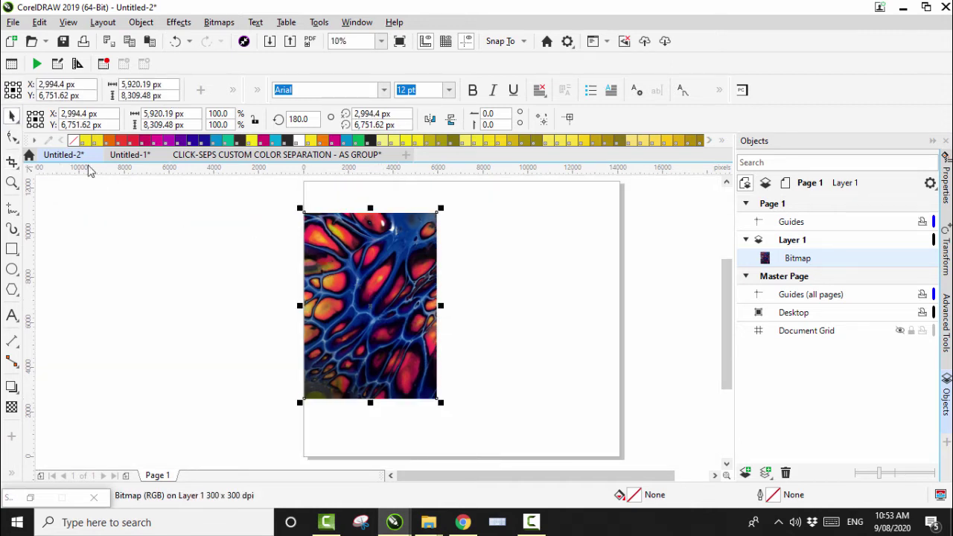
Resample the cropped bitmap to 7050 px wide and 12300 px high without maintaining the aspect ratio.
{"action": "left_click", "coordinate": [219, 22]}
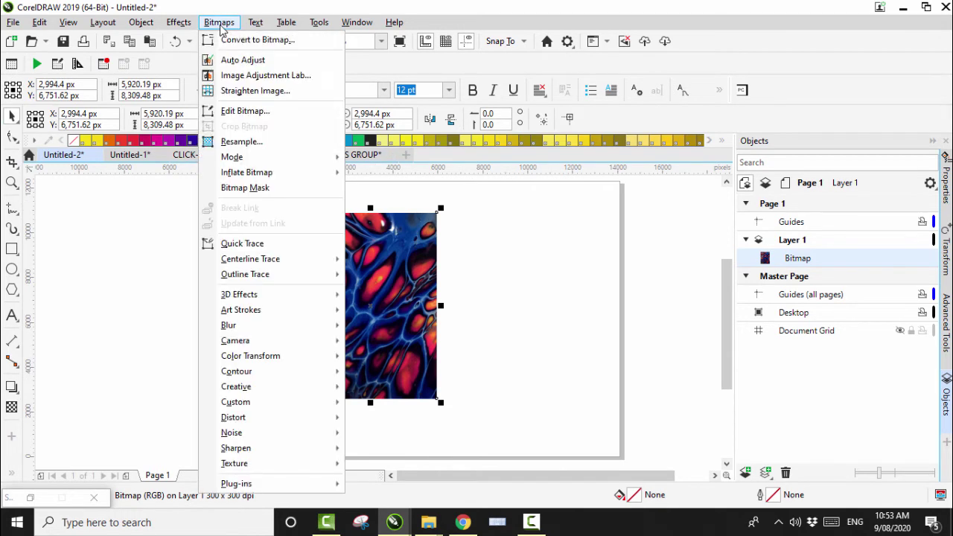
{"action": "left_click", "coordinate": [243, 142]}
{"action": "left_click", "coordinate": [520, 327]}
{"action": "left_click_drag", "start_coordinate": [445, 181], "coordinate": [407, 179]}
{"action": "type", "text": "7050"}
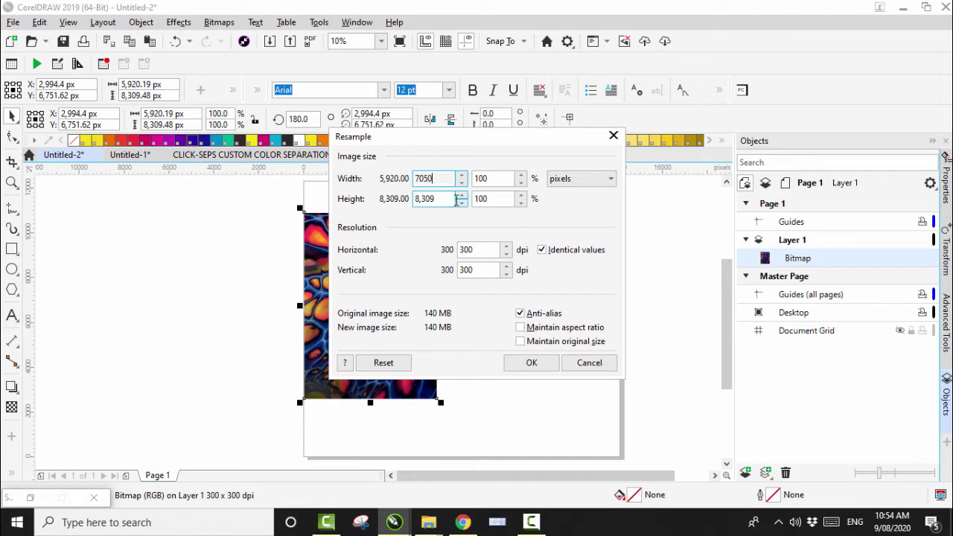
{"action": "left_click_drag", "start_coordinate": [437, 198], "coordinate": [409, 198]}
{"action": "type", "text": "12300"}
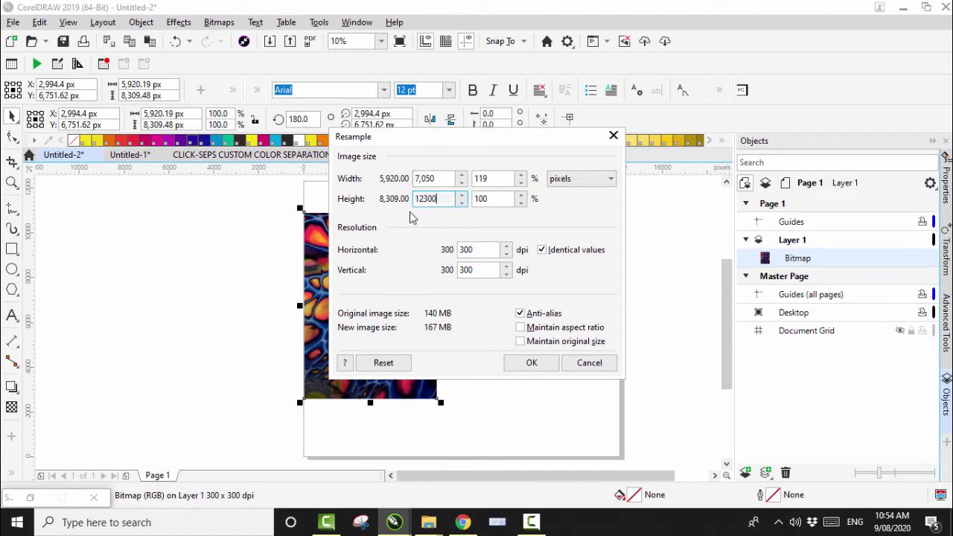
{"action": "left_click", "coordinate": [531, 365]}
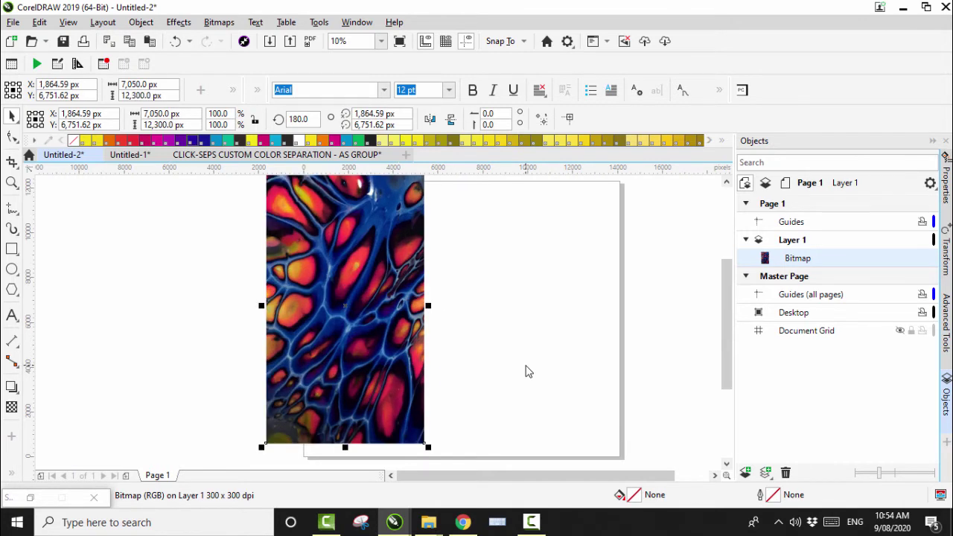
Move the resampled bitmap onto the left half of the page and nudge it into line with the page edges.
{"action": "left_click_drag", "start_coordinate": [379, 313], "coordinate": [416, 321]}
{"action": "key", "text": "Left"}
{"action": "key", "text": "Left"}
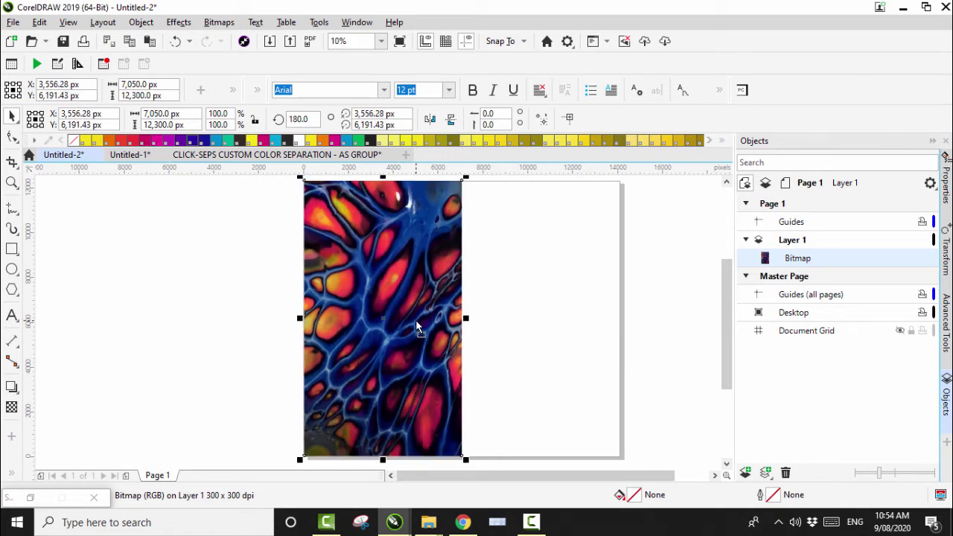
{"action": "key", "text": "Down"}
{"action": "key", "text": "Down"}
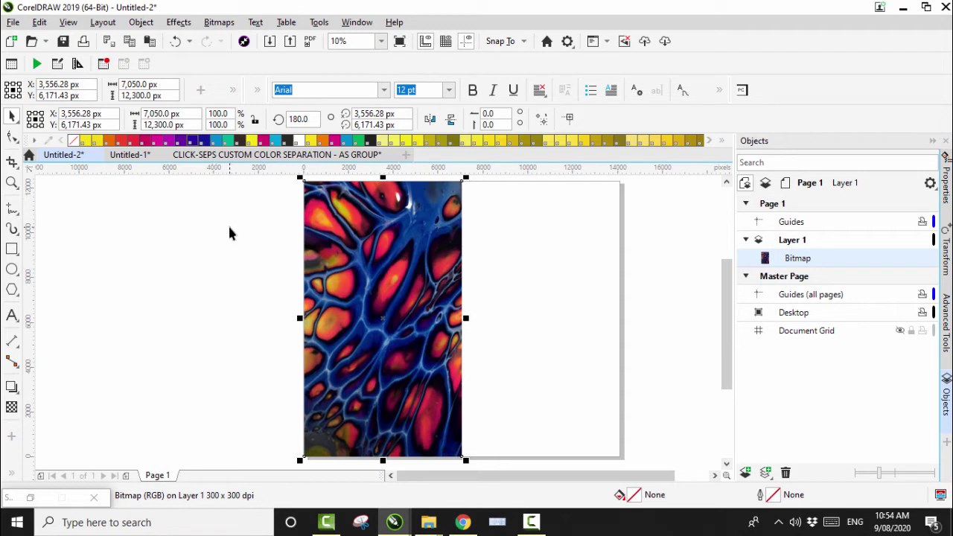
Duplicate the bitmap, mirror the copy horizontally and place it on the right half of the page, level with the original.
{"action": "left_click", "coordinate": [280, 245]}
{"action": "left_click", "coordinate": [368, 252]}
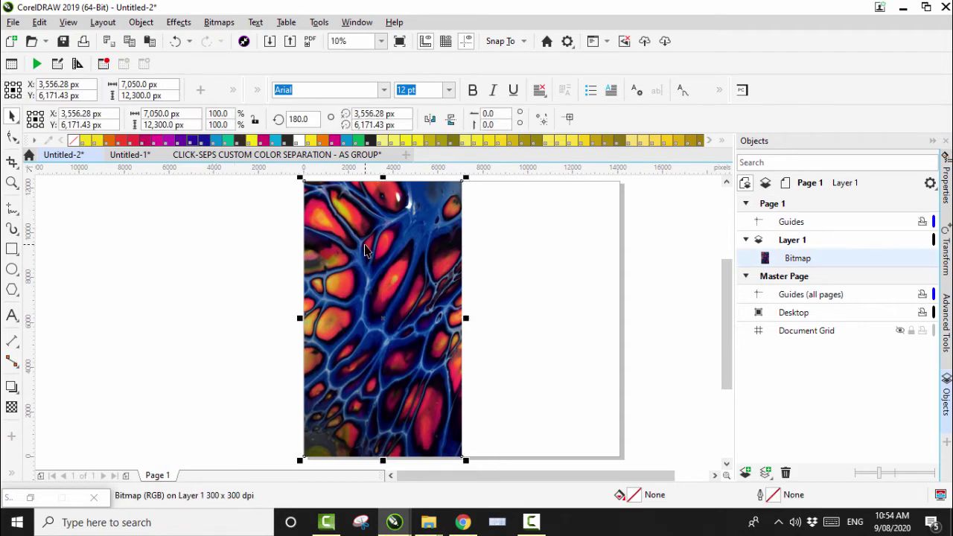
{"action": "left_click", "coordinate": [151, 43]}
{"action": "left_click", "coordinate": [535, 265]}
{"action": "left_click", "coordinate": [342, 236]}
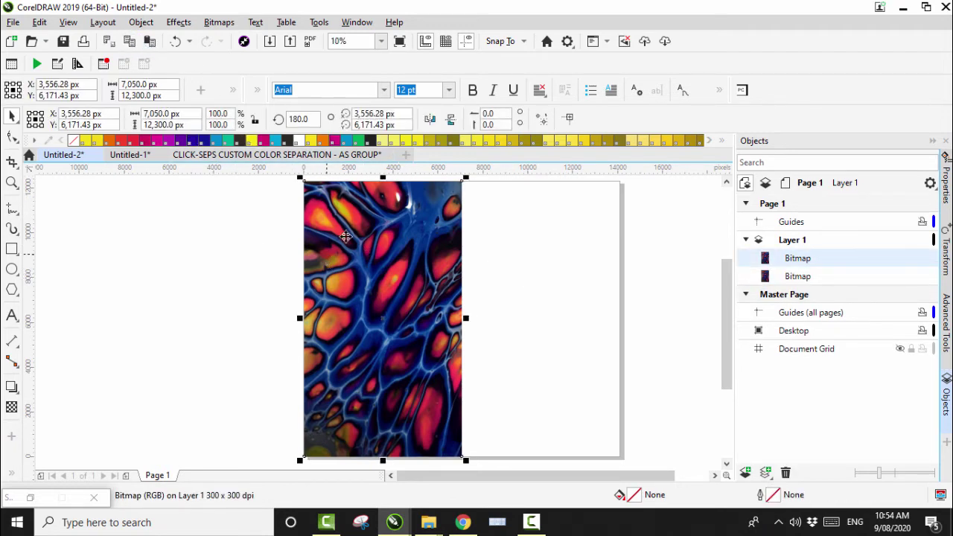
{"action": "left_click", "coordinate": [430, 120]}
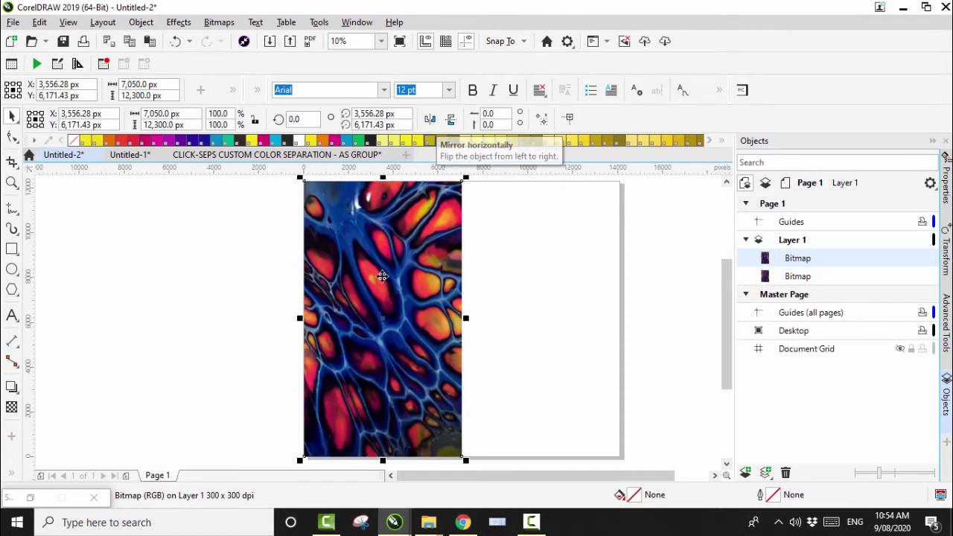
{"action": "left_click_drag", "start_coordinate": [383, 320], "coordinate": [539, 318]}
{"action": "scroll", "coordinate": [539, 319], "scroll_direction": "down", "scroll_amount": 2}
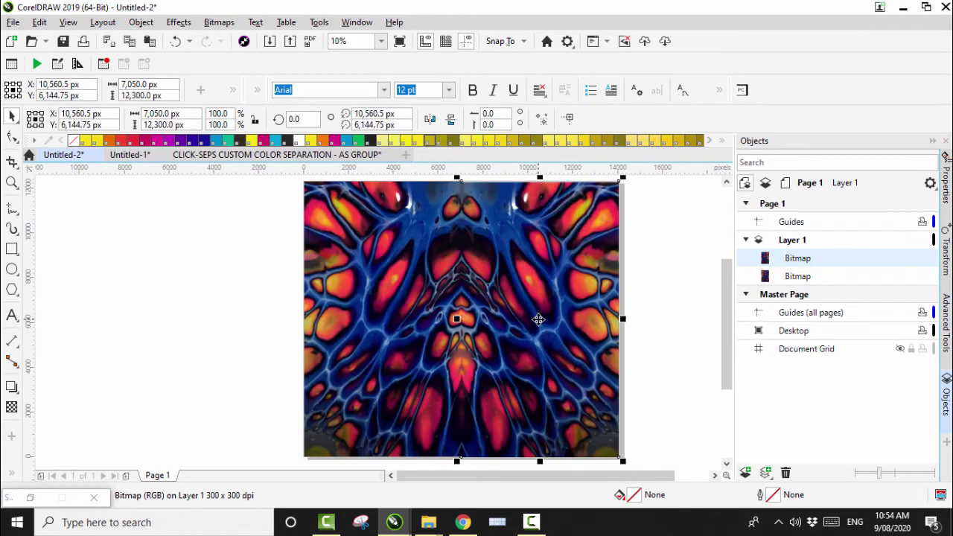
{"action": "left_click", "coordinate": [386, 218]}
{"action": "left_click_drag", "start_coordinate": [568, 392], "coordinate": [636, 422]}
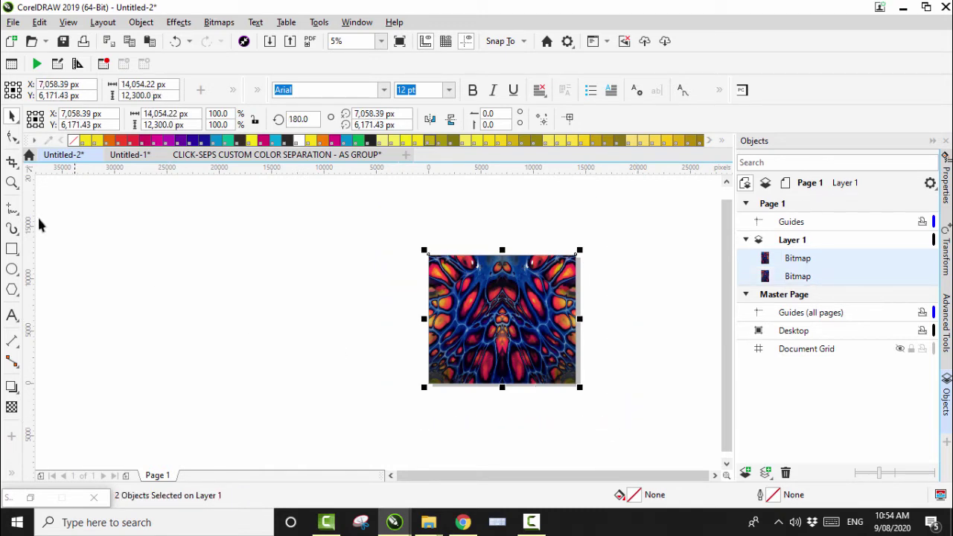
Nudge the right bitmap to an X position of 10,600.5 px so it meets the left half at the centre seam.
{"action": "left_click", "coordinate": [11, 183]}
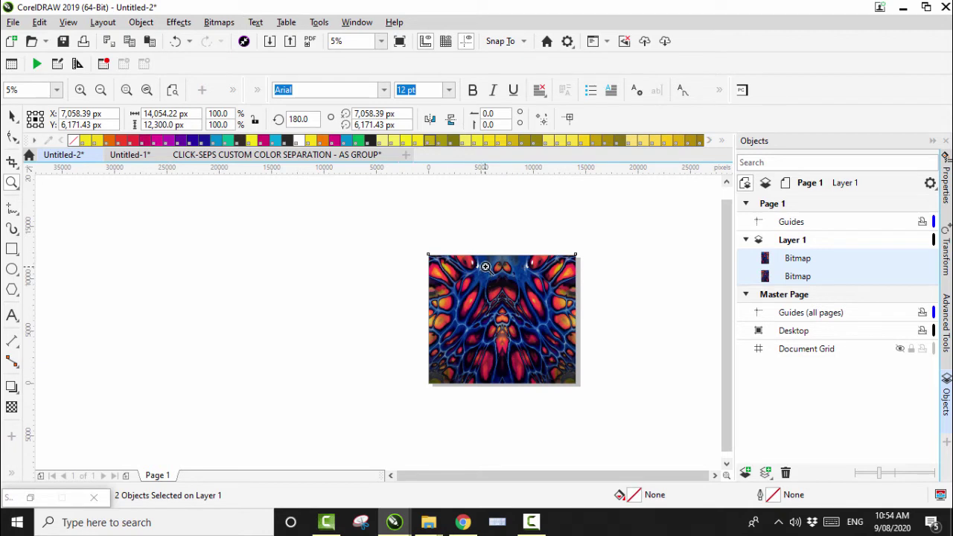
{"action": "left_click_drag", "start_coordinate": [483, 300], "coordinate": [520, 332]}
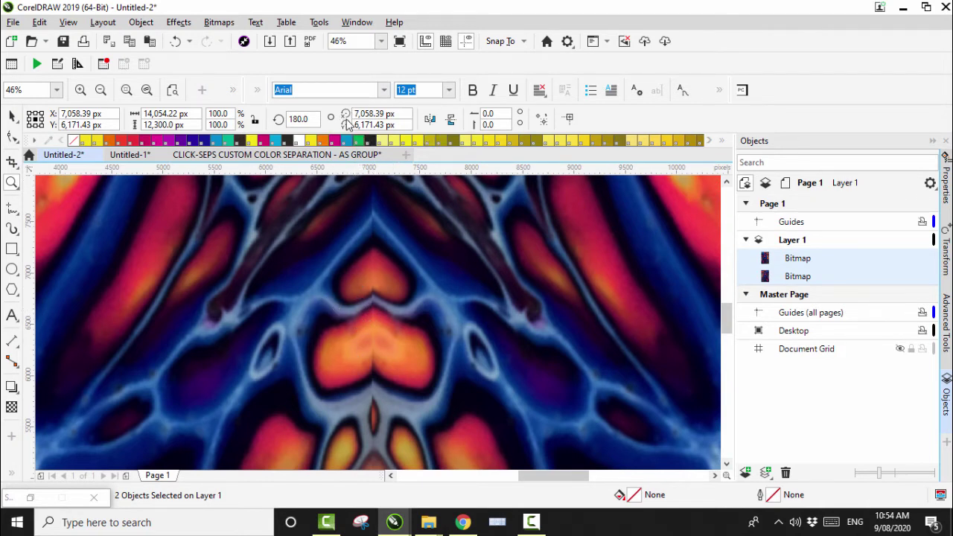
{"action": "left_click", "coordinate": [12, 117]}
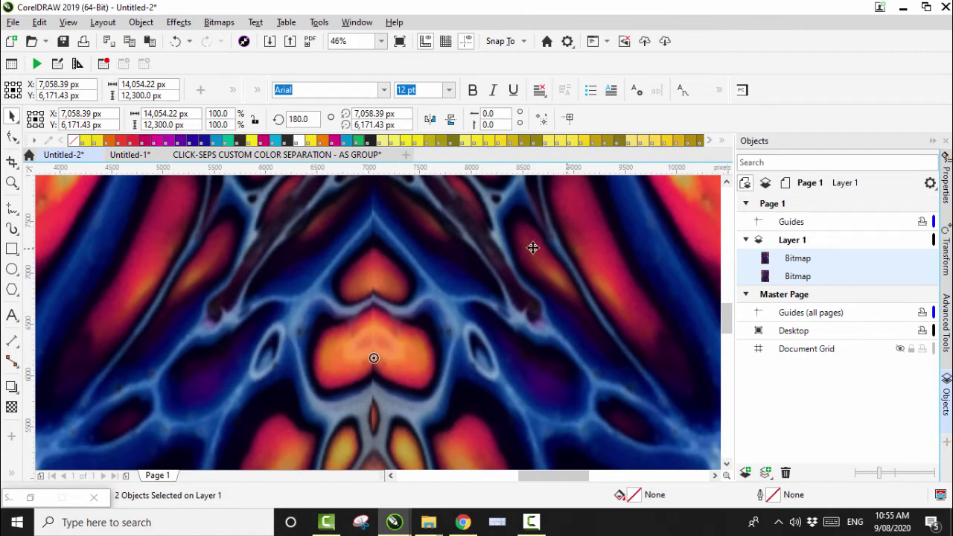
{"action": "scroll", "coordinate": [588, 326], "scroll_direction": "down", "scroll_amount": 2}
{"action": "scroll", "coordinate": [587, 326], "scroll_direction": "down", "scroll_amount": 1}
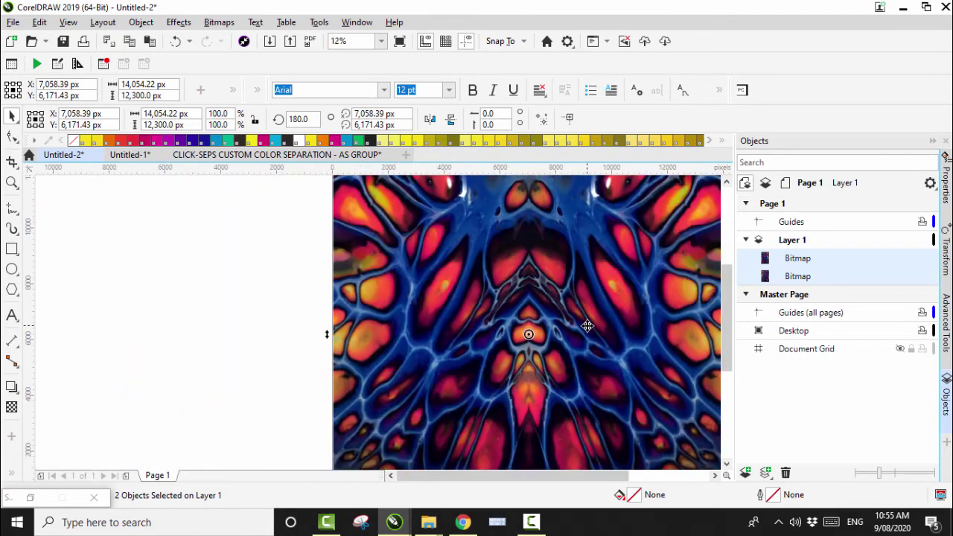
{"action": "left_click", "coordinate": [268, 339]}
{"action": "left_click", "coordinate": [637, 292]}
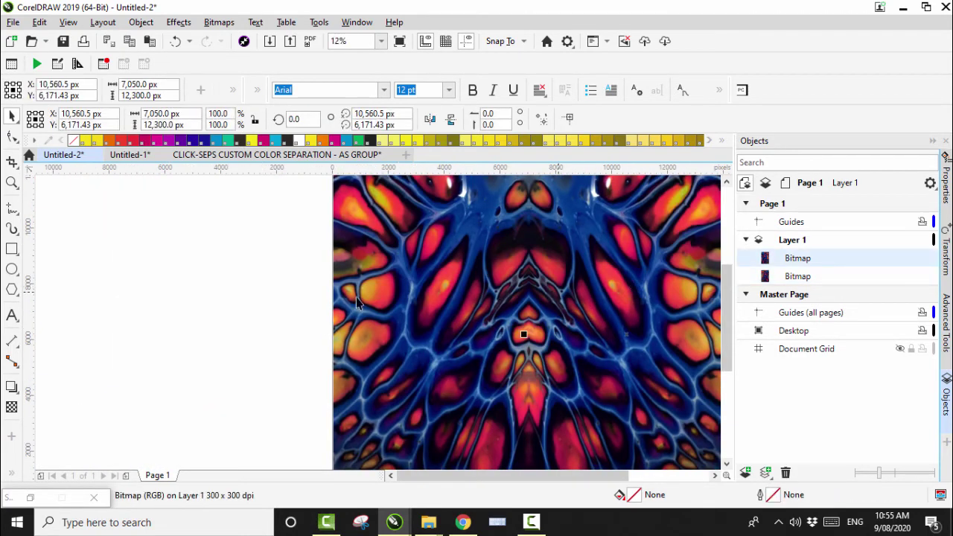
{"action": "left_click", "coordinate": [11, 183]}
{"action": "left_click_drag", "start_coordinate": [512, 253], "coordinate": [560, 299]}
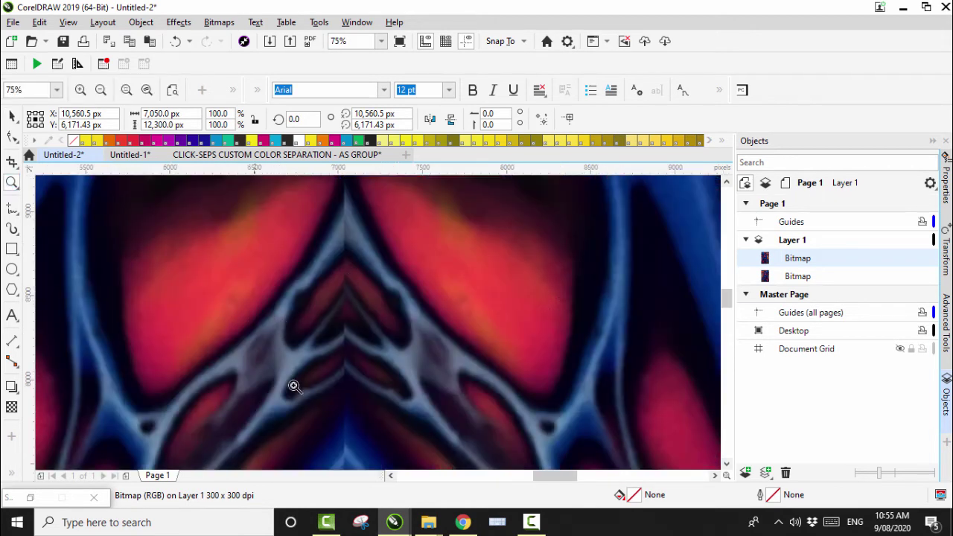
{"action": "left_click", "coordinate": [12, 118]}
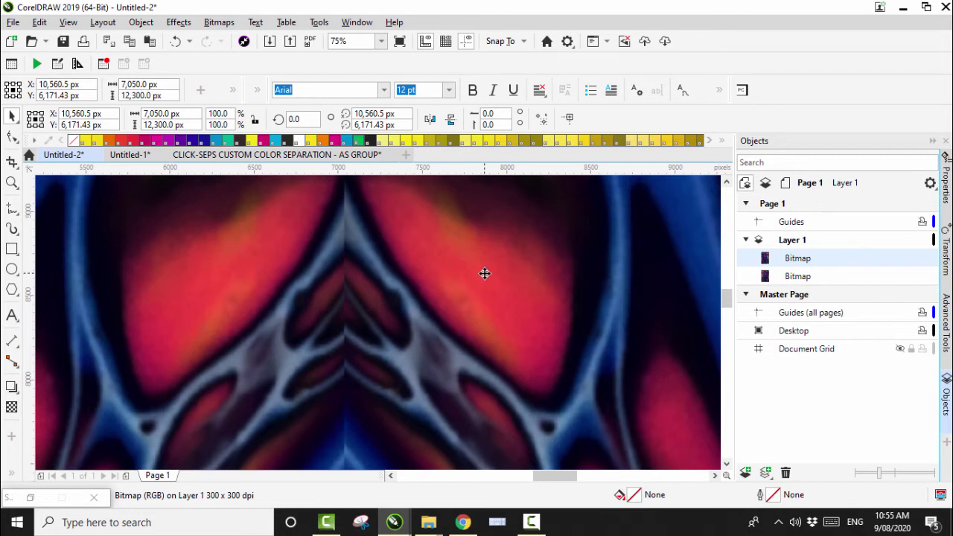
{"action": "key", "text": "Right"}
{"action": "key", "text": "Right"}
{"action": "key", "text": "Right"}
{"action": "key", "text": "Right"}
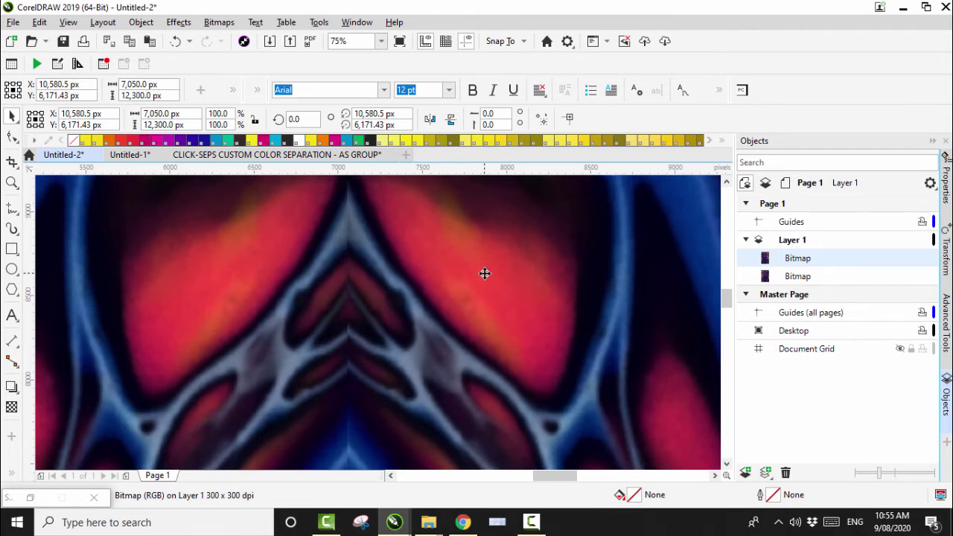
{"action": "key", "text": "Right"}
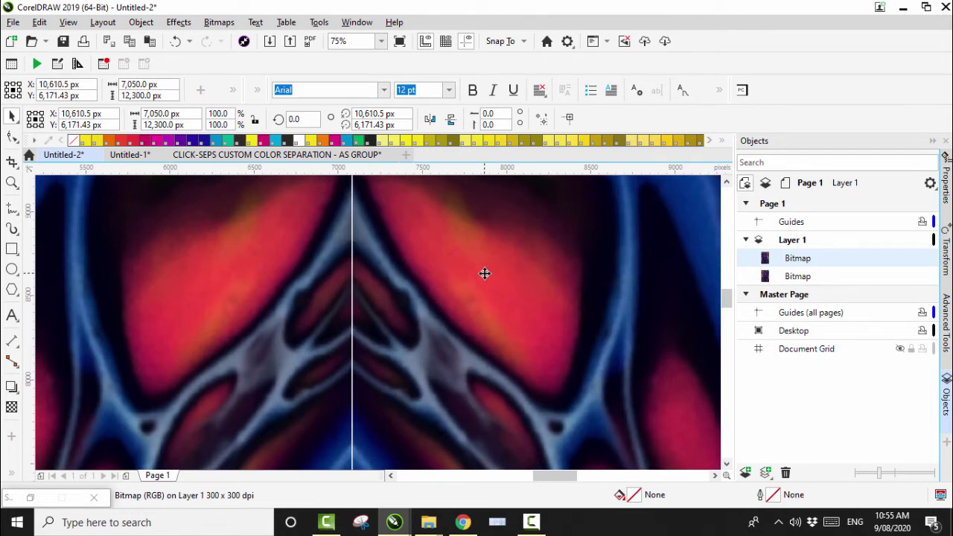
{"action": "key", "text": "Left"}
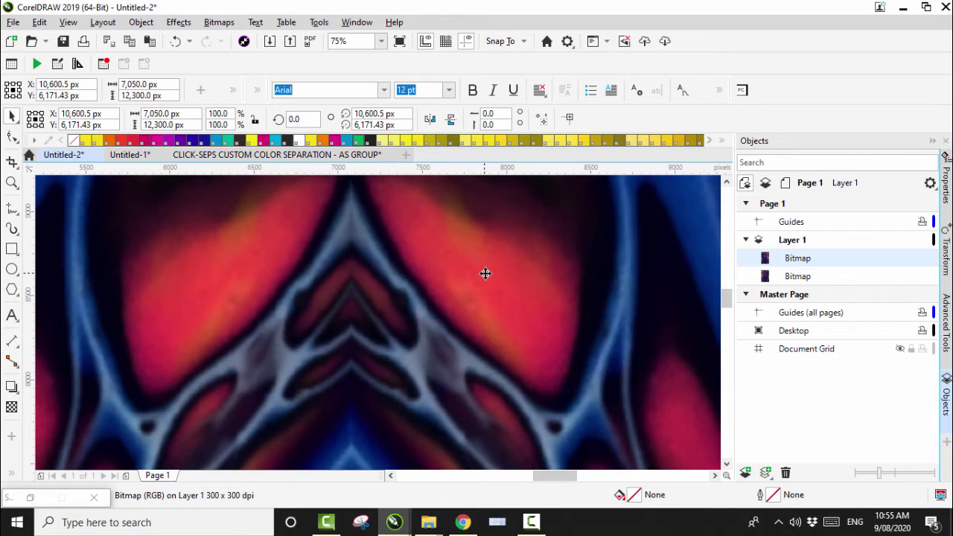
Check the centre seam, select both mirrored halves and convert them to one 300 dpi, 24-bit RGB bitmap with anti-aliasing and transparent background.
{"action": "left_click", "coordinate": [12, 183]}
{"action": "scroll", "coordinate": [323, 299], "scroll_direction": "down", "scroll_amount": 5}
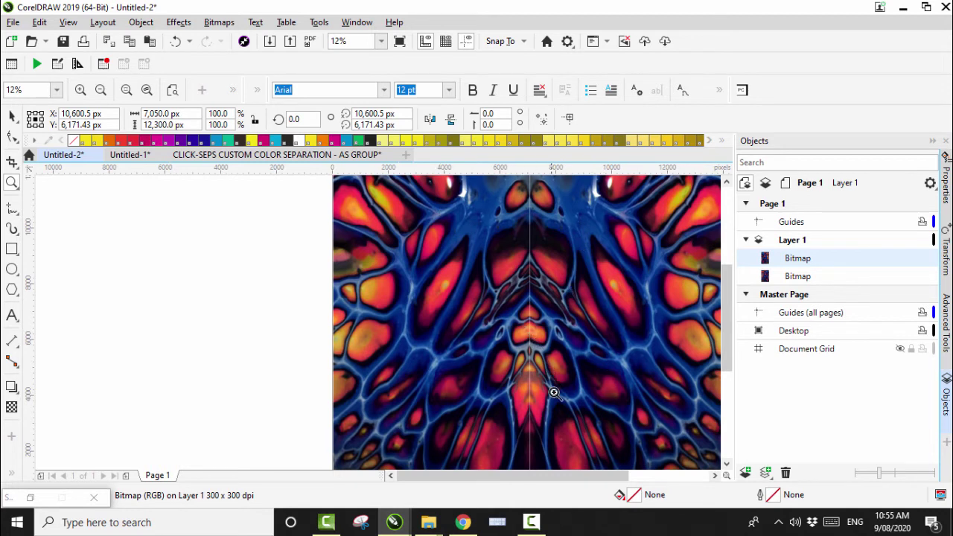
{"action": "scroll", "coordinate": [562, 444], "scroll_direction": "up", "scroll_amount": 5}
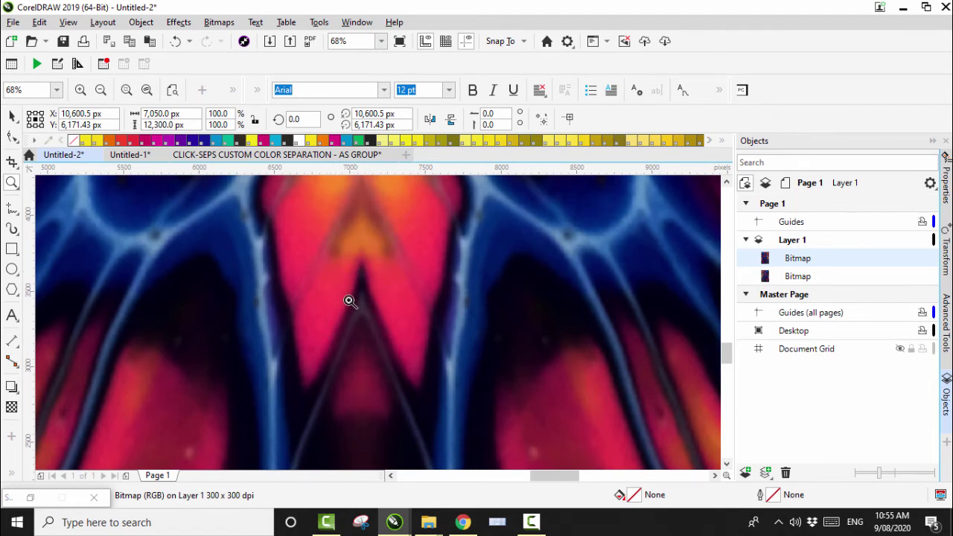
{"action": "left_click", "coordinate": [355, 279], "text": "shift"}
{"action": "left_click", "coordinate": [600, 339], "text": "shift"}
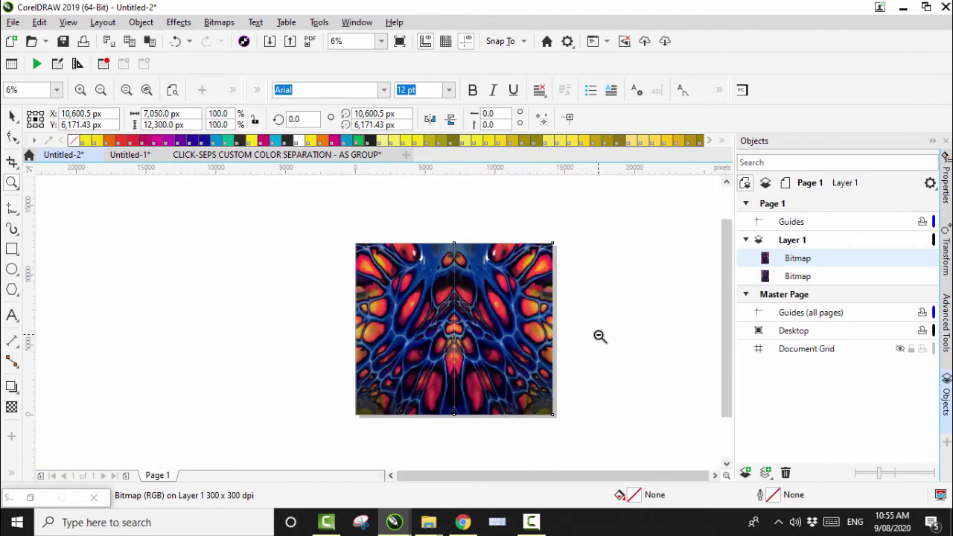
{"action": "left_click", "coordinate": [12, 117]}
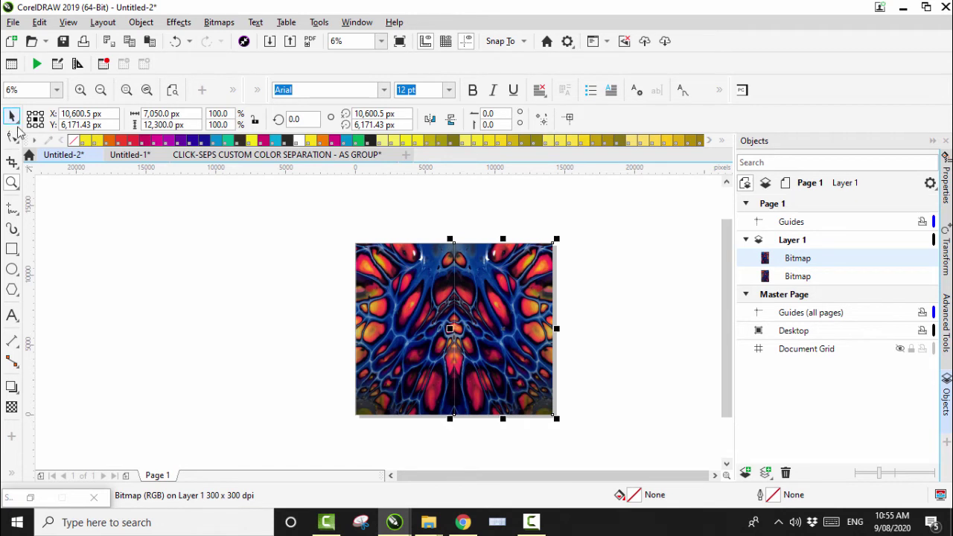
{"action": "left_click", "coordinate": [292, 234]}
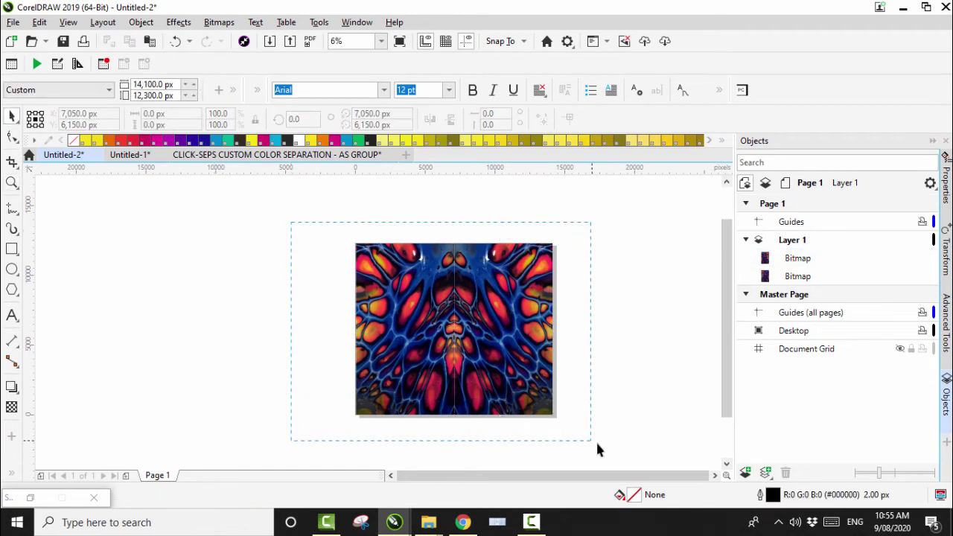
{"action": "key", "text": "ctrl+a"}
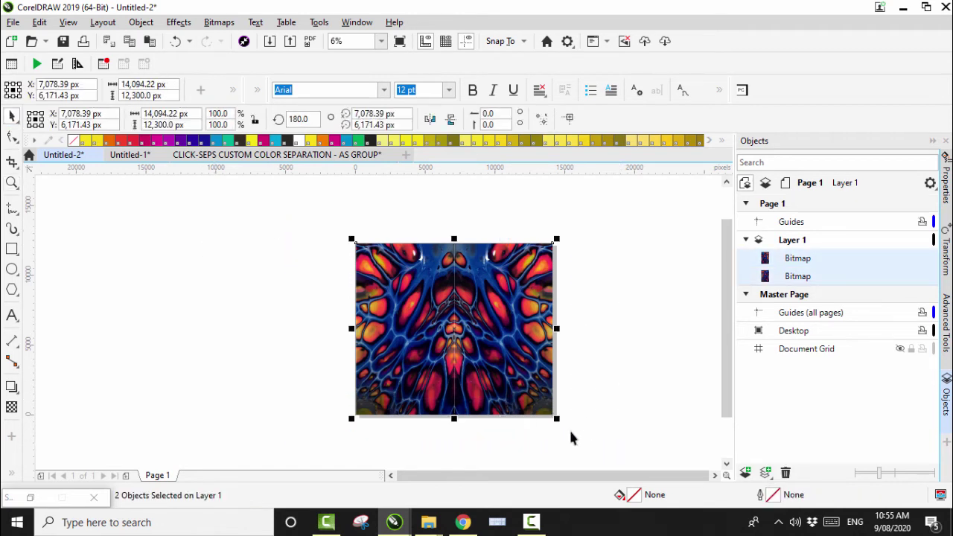
{"action": "left_click", "coordinate": [219, 22]}
{"action": "left_click", "coordinate": [238, 37]}
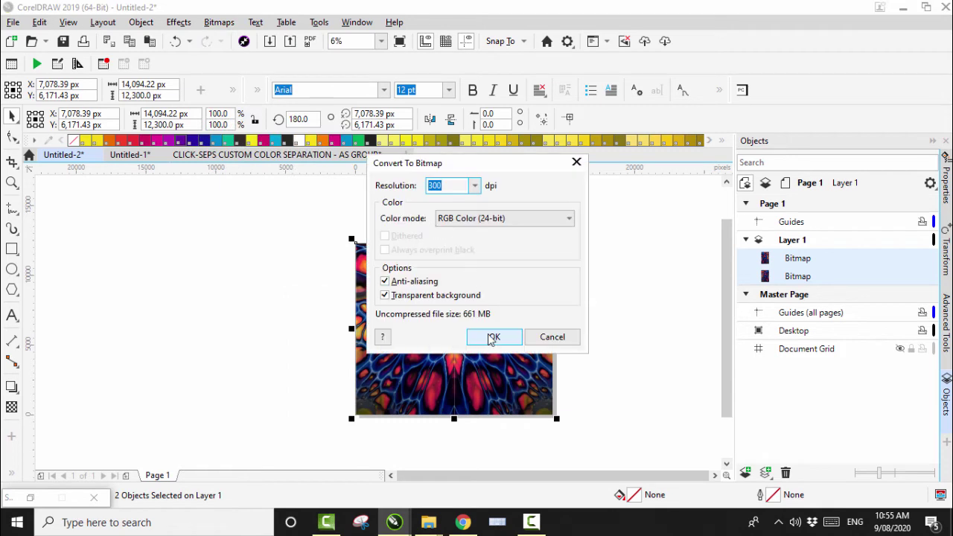
{"action": "left_click", "coordinate": [493, 337]}
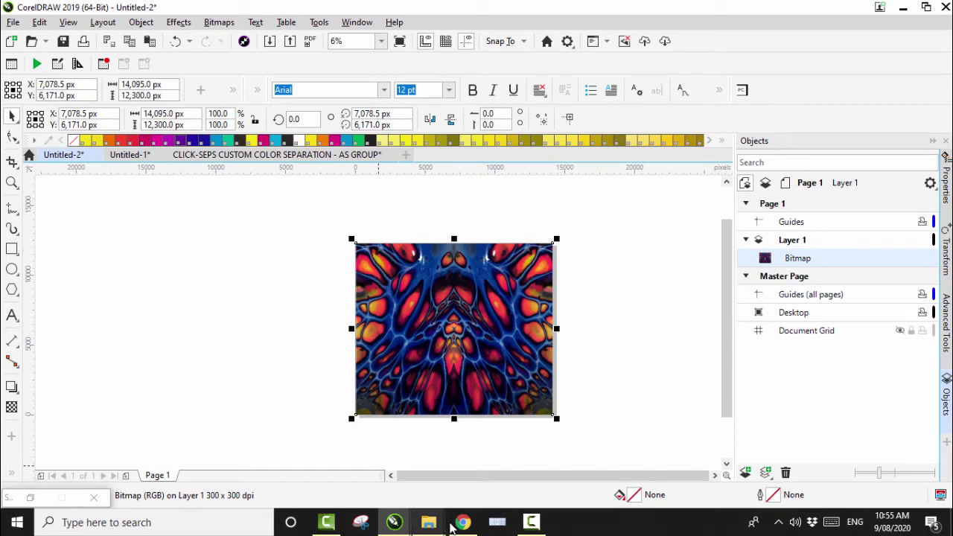
Export the artwork as an RGB JPEG at 80% quality, replacing 1.jpg in the Ink and Sheleeart mock-ups folder.
{"action": "left_click", "coordinate": [13, 23]}
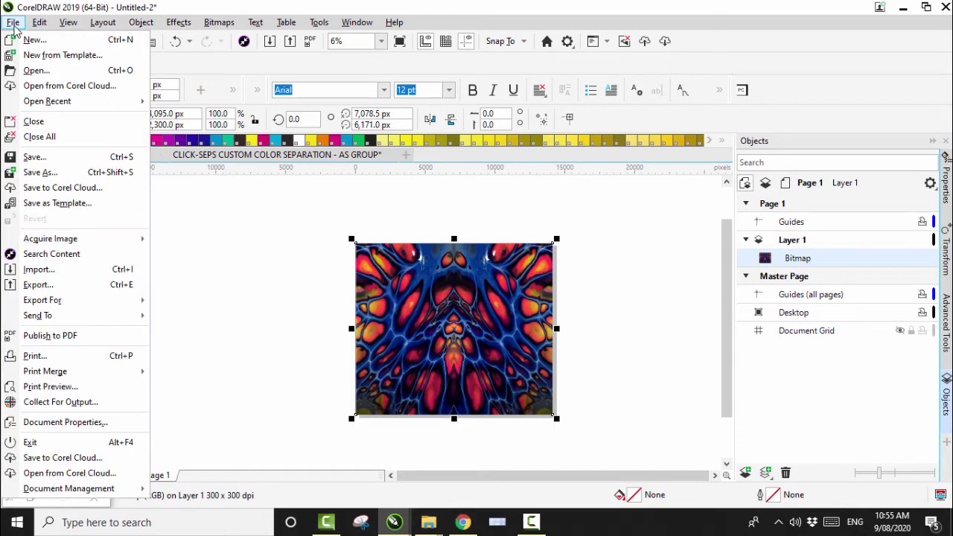
{"action": "left_click", "coordinate": [55, 284]}
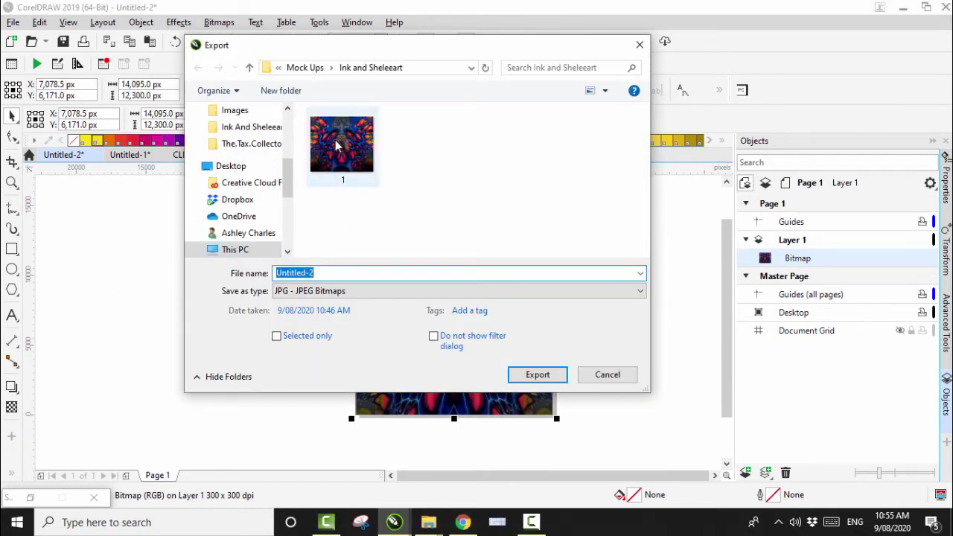
{"action": "left_click", "coordinate": [364, 158]}
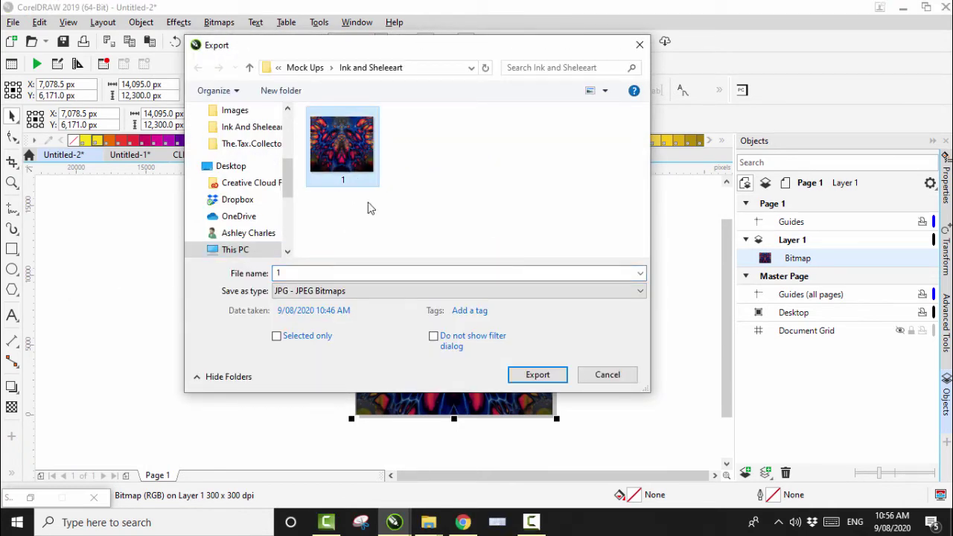
{"action": "left_click", "coordinate": [521, 378]}
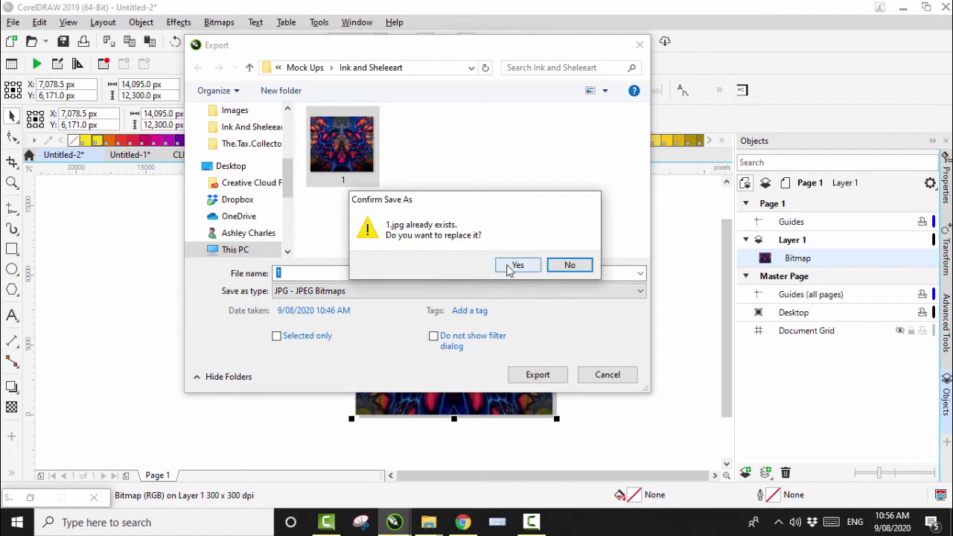
{"action": "left_click", "coordinate": [510, 267]}
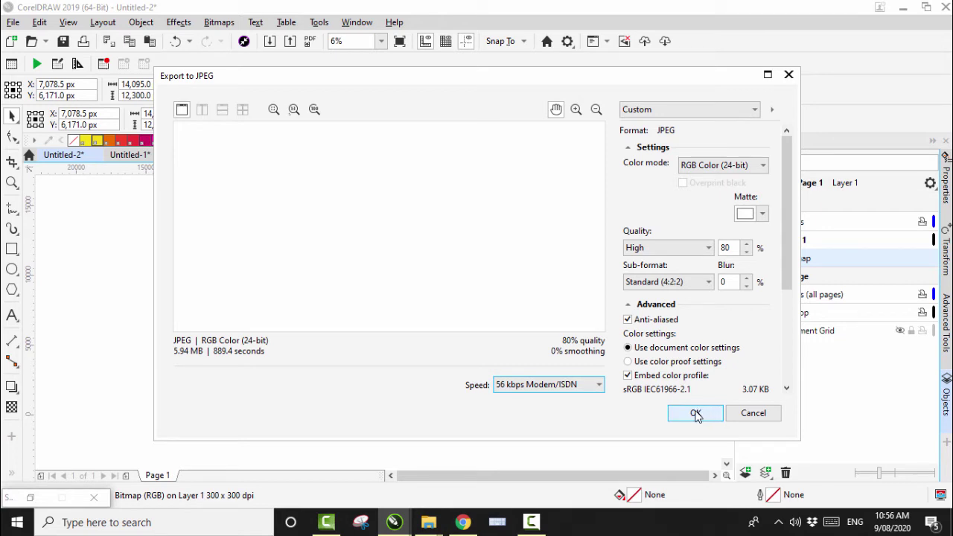
{"action": "mouse_move", "coordinate": [533, 523]}
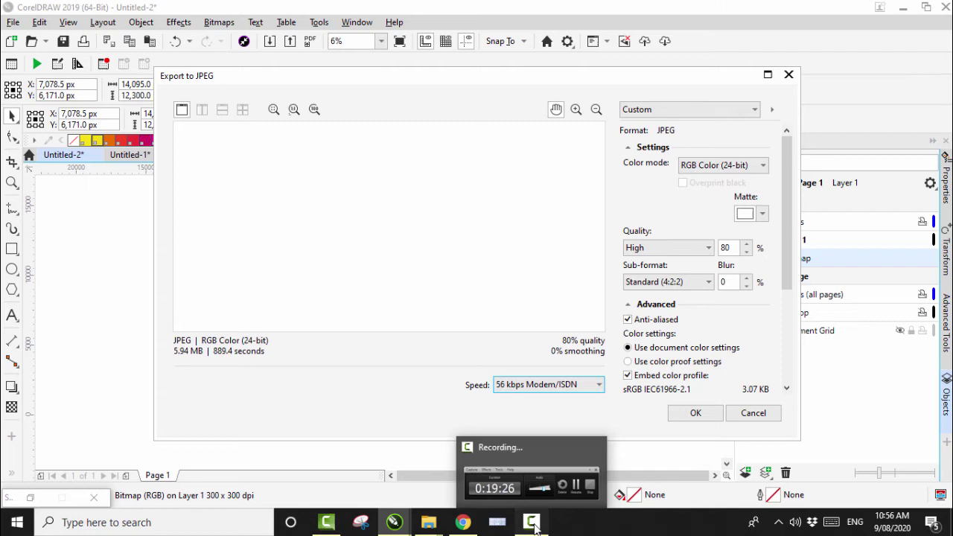
{"action": "left_click", "coordinate": [533, 523]}
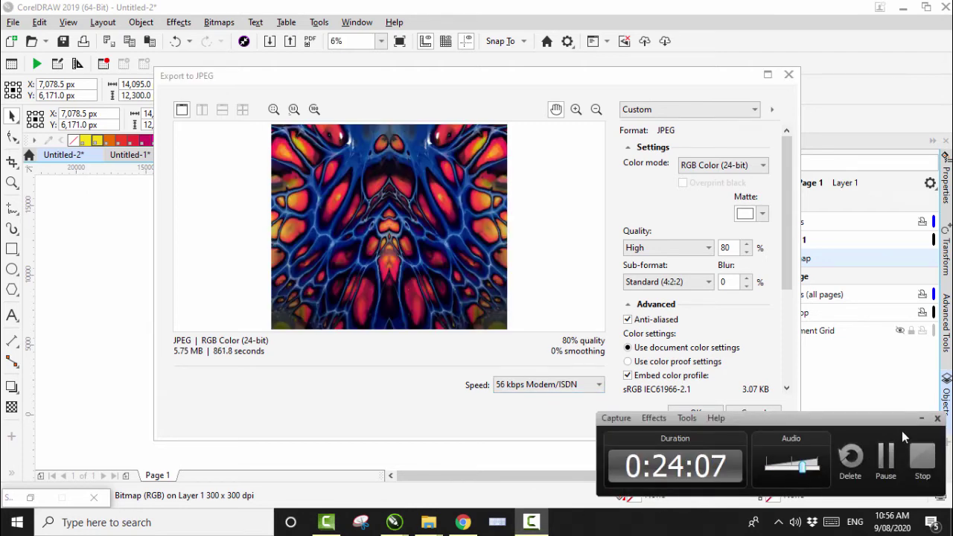
{"action": "left_click", "coordinate": [923, 419]}
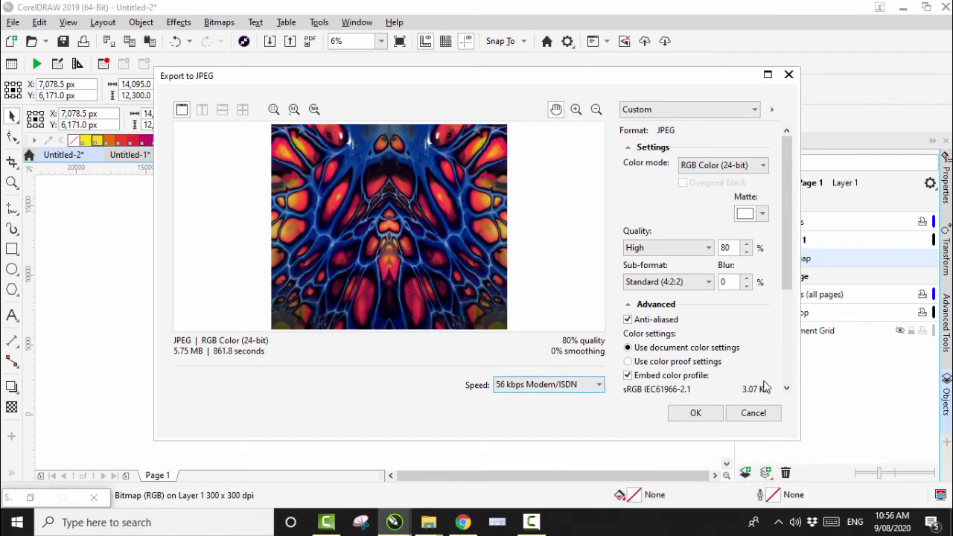
{"action": "left_click", "coordinate": [697, 413]}
Switch to Printful's yoga leggings generator in Chrome and delete the old blue-and-orange 1.jpg from the store's file library.
{"action": "left_click", "coordinate": [471, 518]}
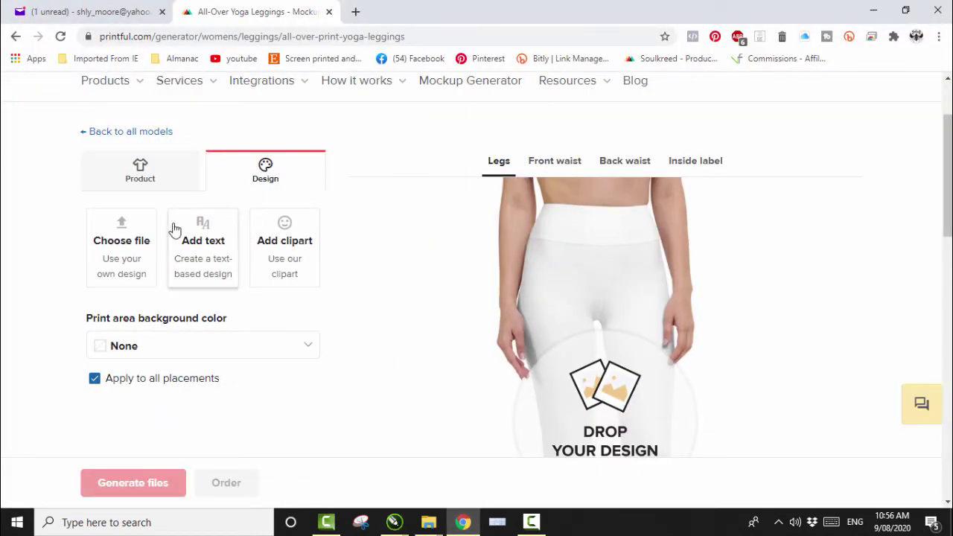
{"action": "scroll", "coordinate": [335, 309], "scroll_direction": "up", "scroll_amount": 2}
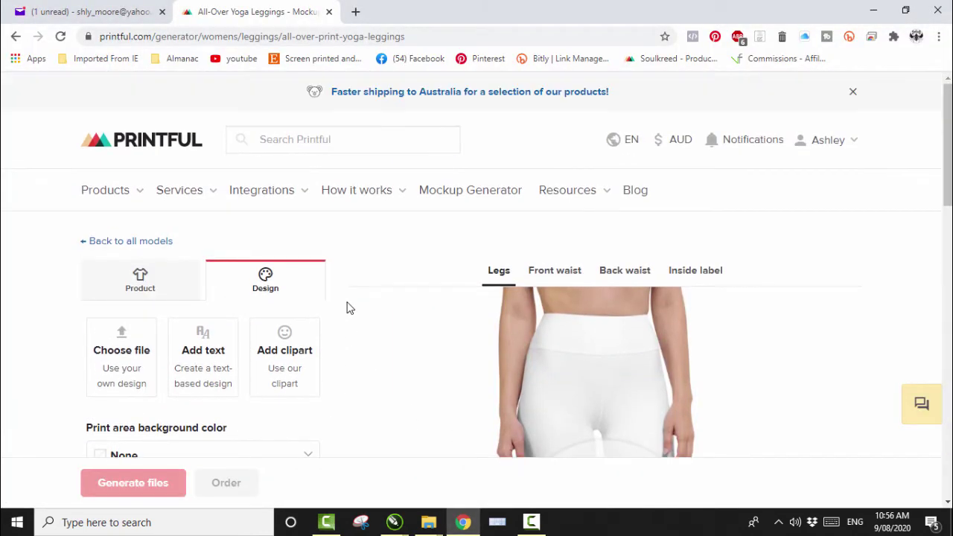
{"action": "scroll", "coordinate": [347, 306], "scroll_direction": "down", "scroll_amount": 4}
{"action": "scroll", "coordinate": [347, 306], "scroll_direction": "up", "scroll_amount": 3}
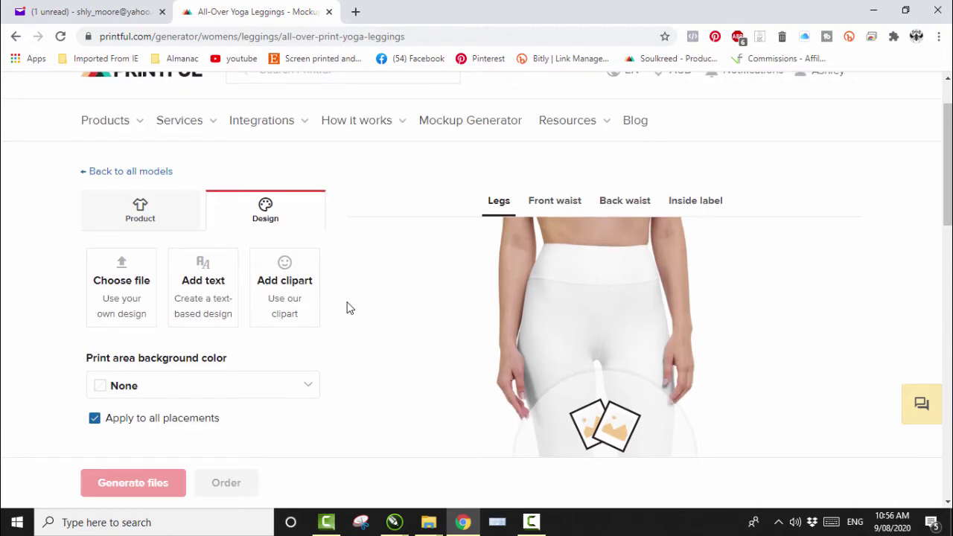
{"action": "left_click", "coordinate": [123, 296]}
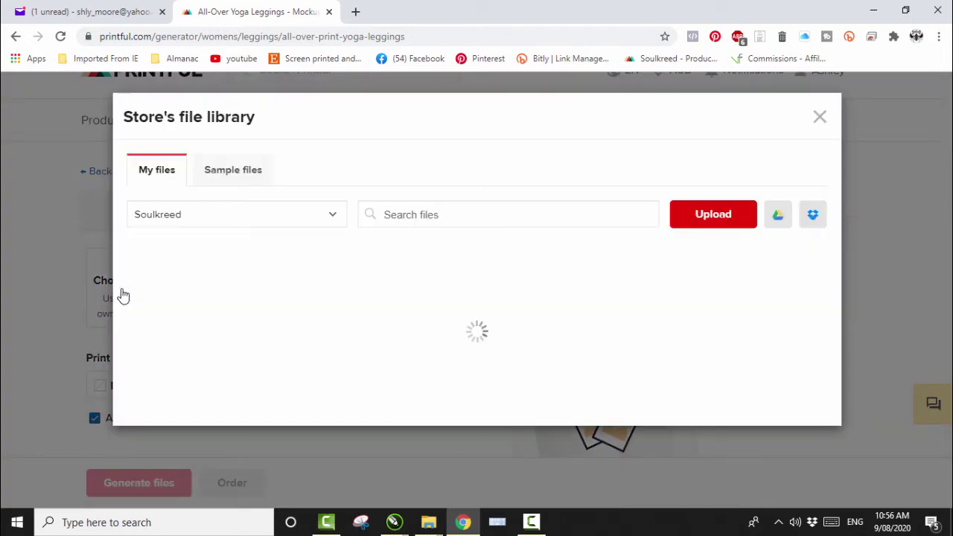
{"action": "mouse_move", "coordinate": [185, 365]}
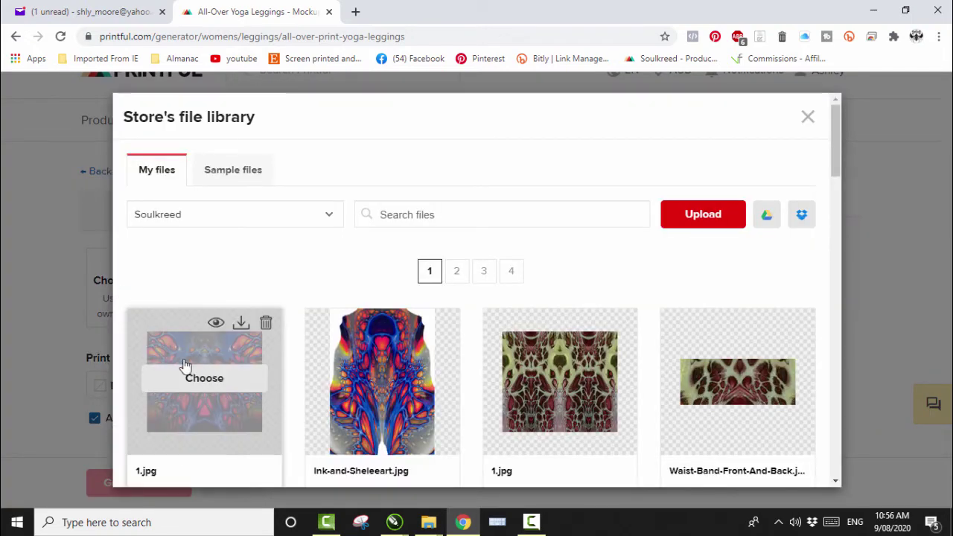
{"action": "left_click", "coordinate": [265, 324]}
{"action": "left_click", "coordinate": [298, 242]}
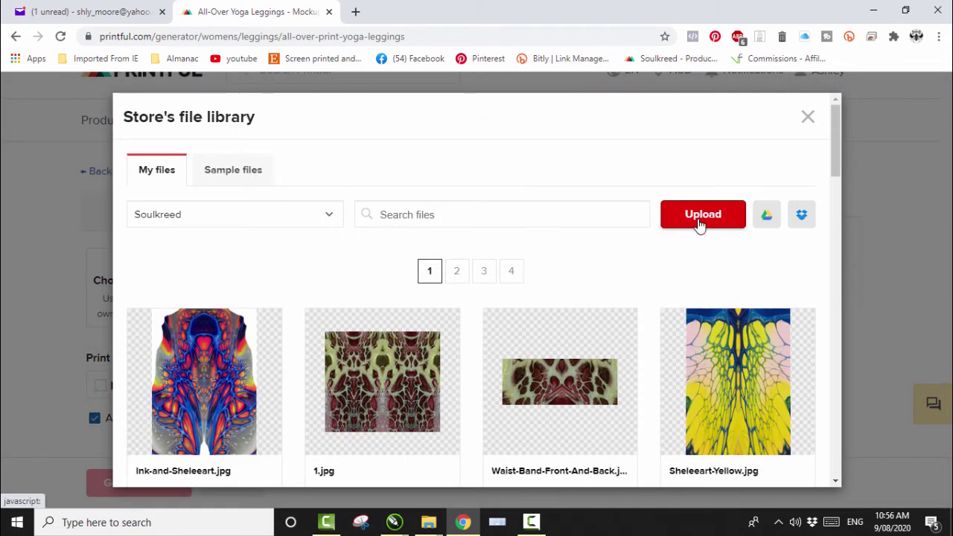
Upload the newly exported 1.jpg to the file library and apply it to the leggings' legs.
{"action": "left_click", "coordinate": [697, 222]}
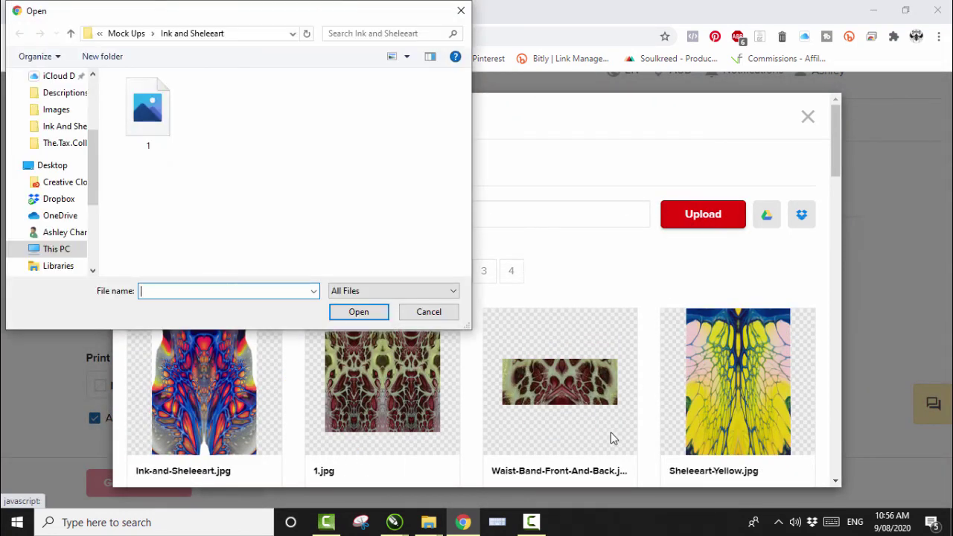
{"action": "left_click", "coordinate": [149, 98]}
{"action": "left_click", "coordinate": [376, 318]}
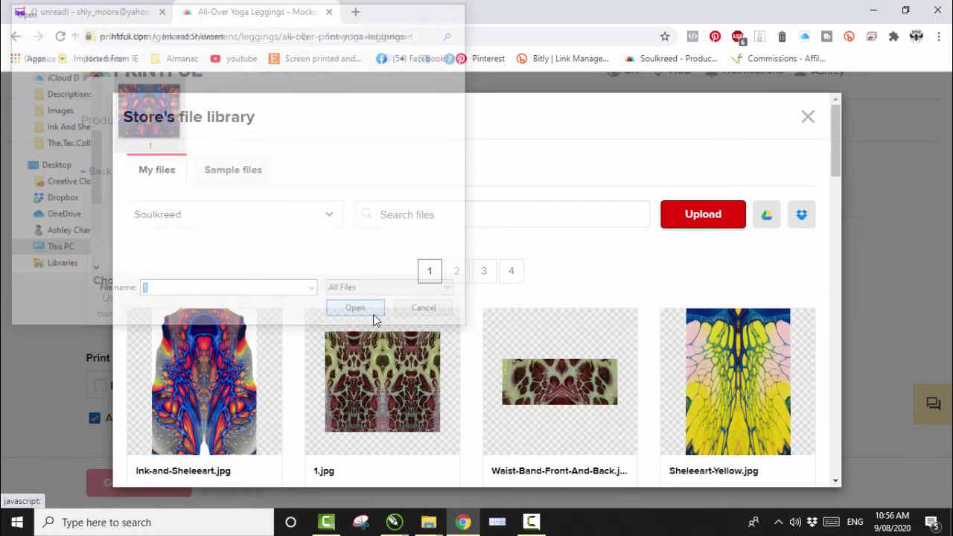
{"action": "left_click", "coordinate": [529, 523]}
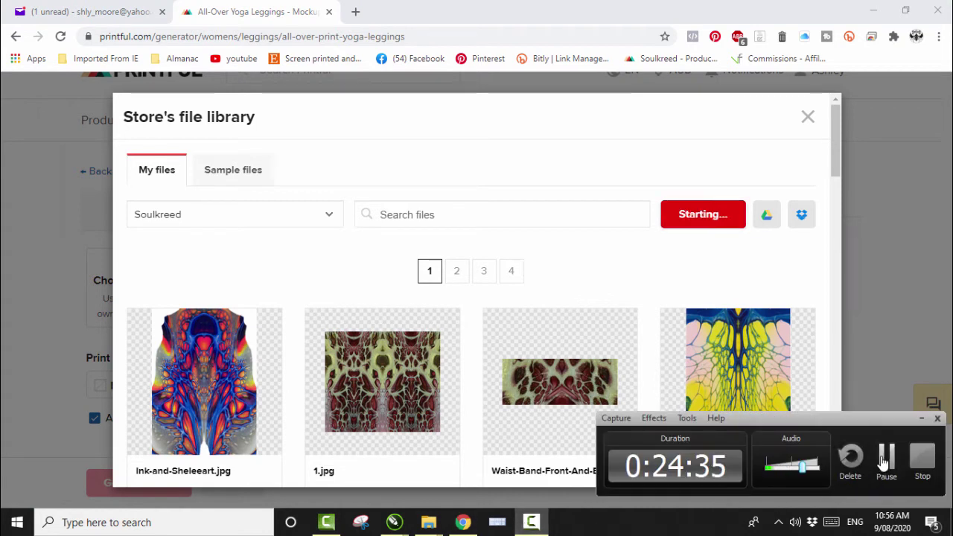
{"action": "left_click", "coordinate": [884, 462]}
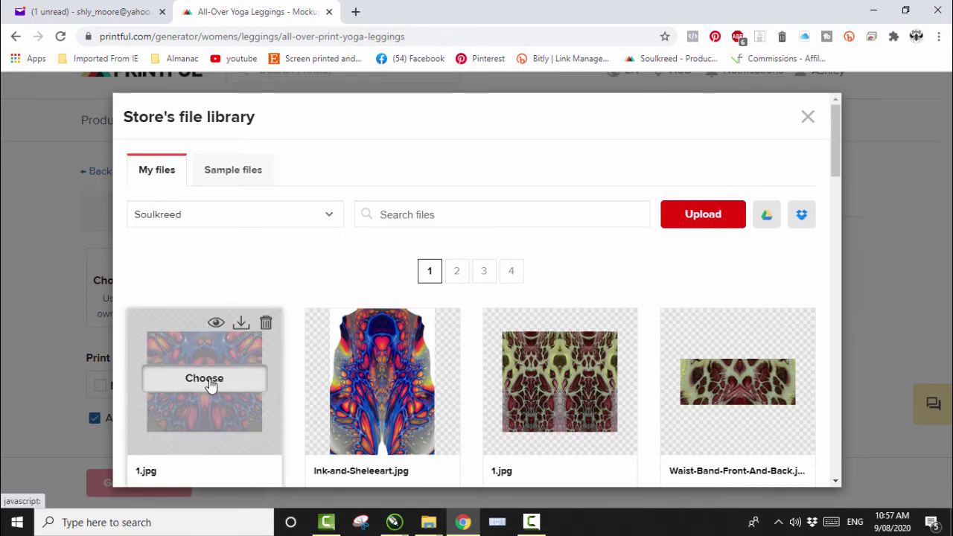
{"action": "left_click", "coordinate": [208, 380]}
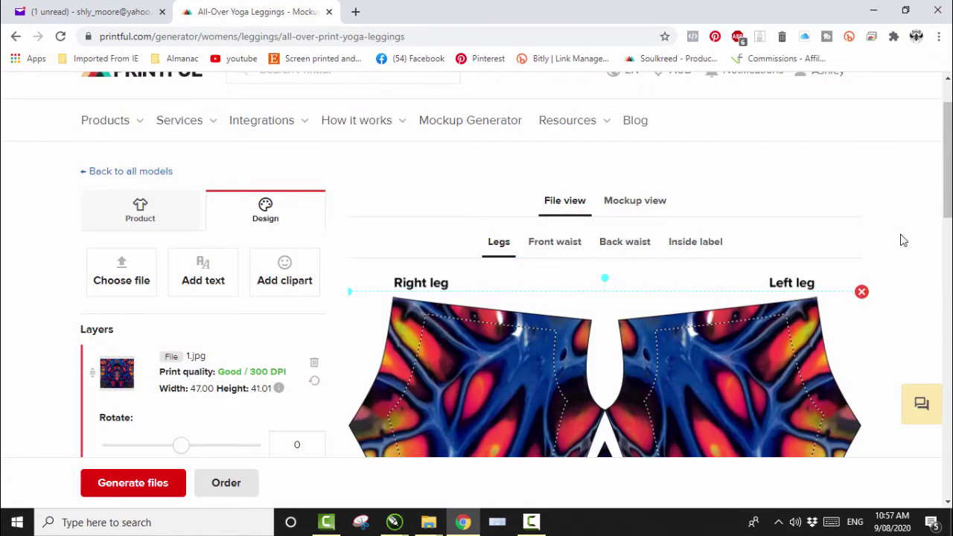
Inspect the leggings in the mockup view from the front and the side.
{"action": "left_click", "coordinate": [624, 202]}
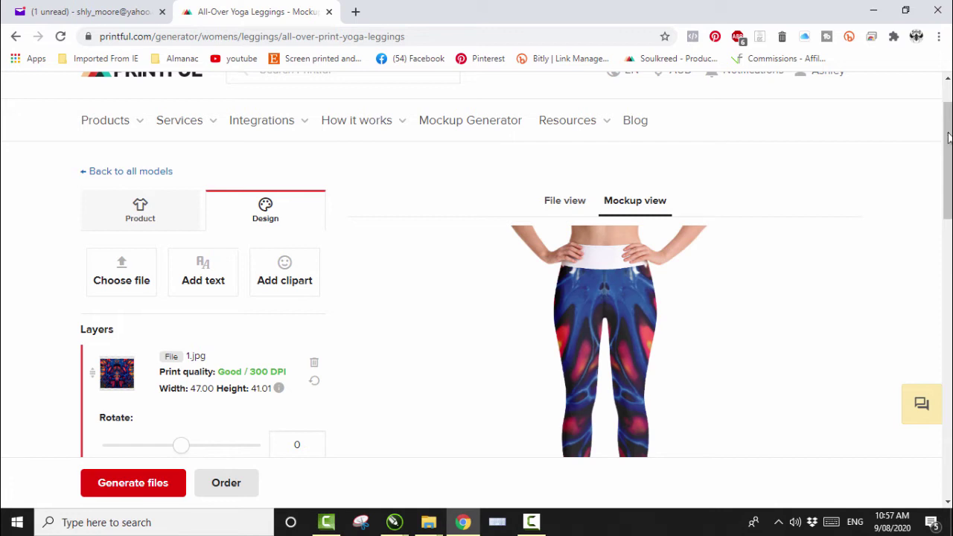
{"action": "left_click_drag", "start_coordinate": [947, 136], "coordinate": [947, 221]}
{"action": "left_click", "coordinate": [665, 317]}
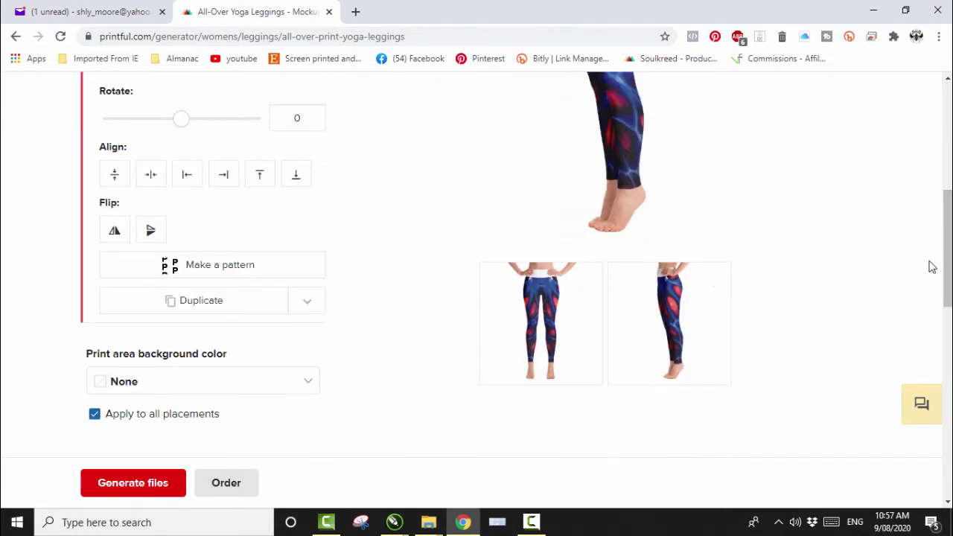
{"action": "left_click_drag", "start_coordinate": [948, 257], "coordinate": [948, 191]}
{"action": "left_click", "coordinate": [547, 393]}
Flip the legs artwork vertically in the file view and preview the leggings in the mockup view.
{"action": "left_click", "coordinate": [565, 178]}
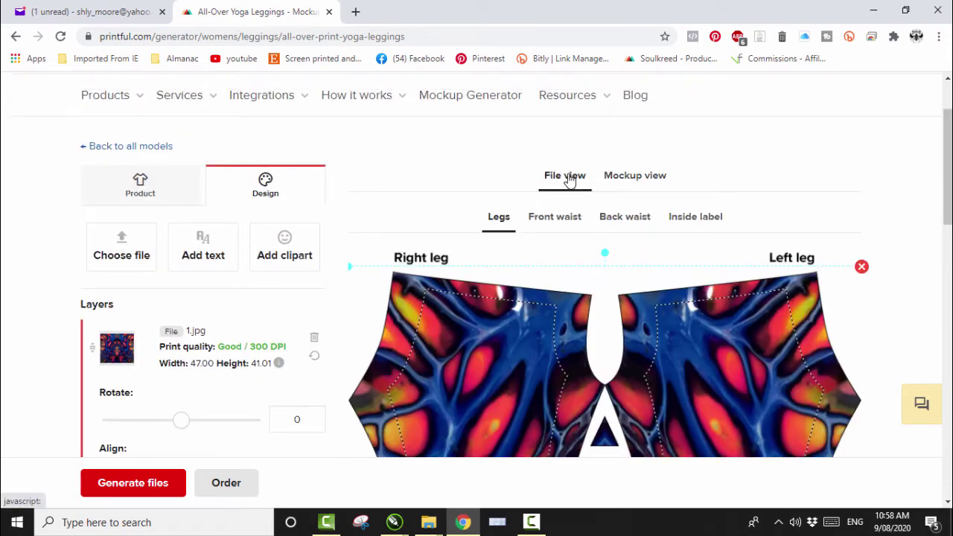
{"action": "scroll", "coordinate": [338, 313], "scroll_direction": "down", "scroll_amount": 2}
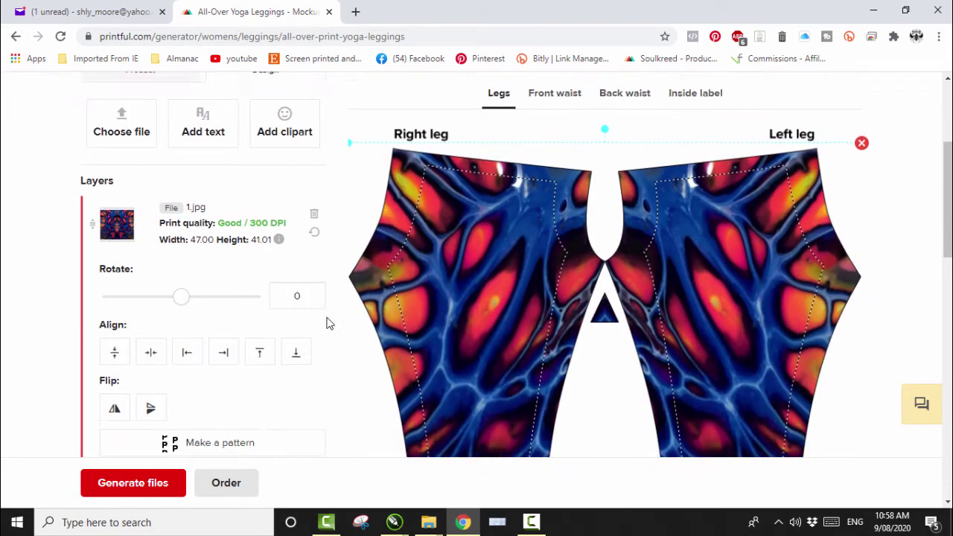
{"action": "left_click", "coordinate": [149, 391]}
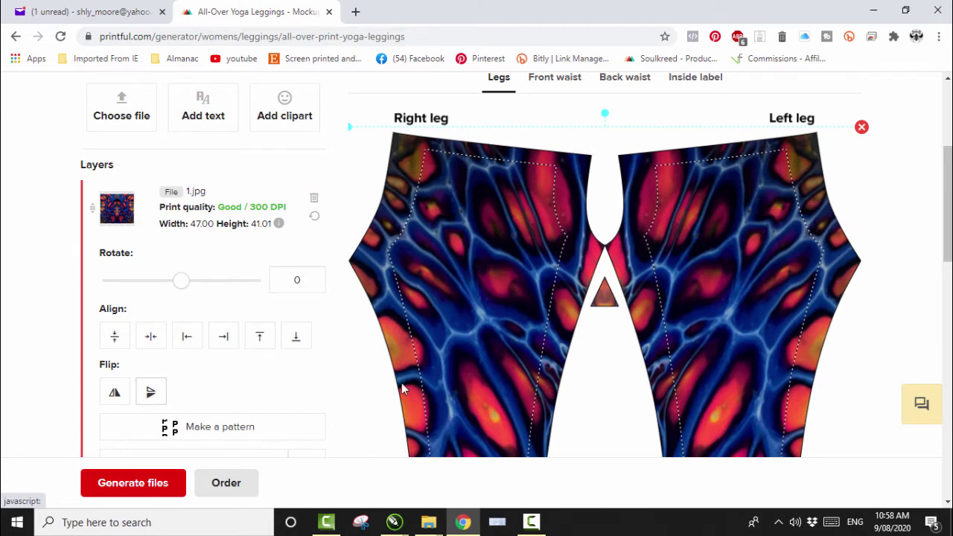
{"action": "left_click_drag", "start_coordinate": [941, 208], "coordinate": [944, 243]}
{"action": "scroll", "coordinate": [944, 242], "scroll_direction": "up", "scroll_amount": 3}
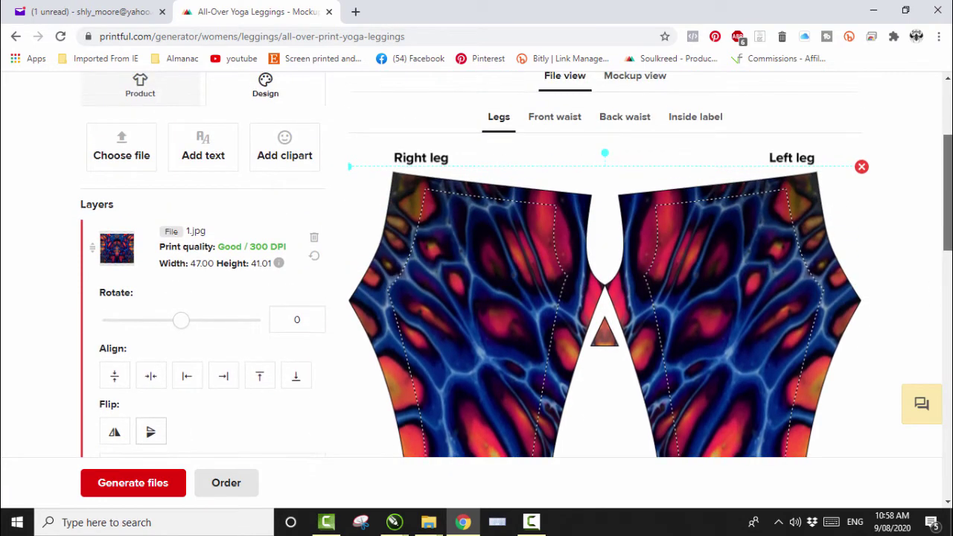
{"action": "left_click", "coordinate": [618, 100]}
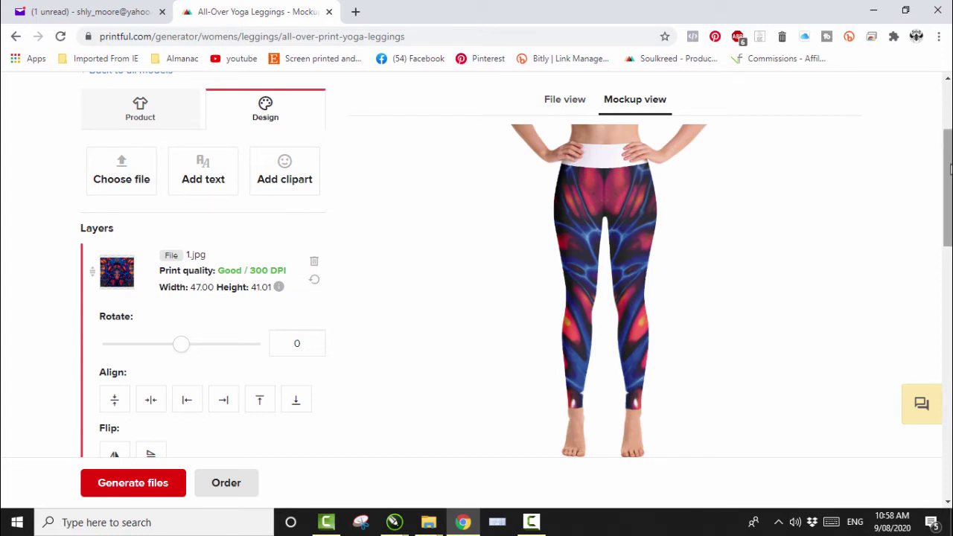
{"action": "left_click", "coordinate": [950, 170]}
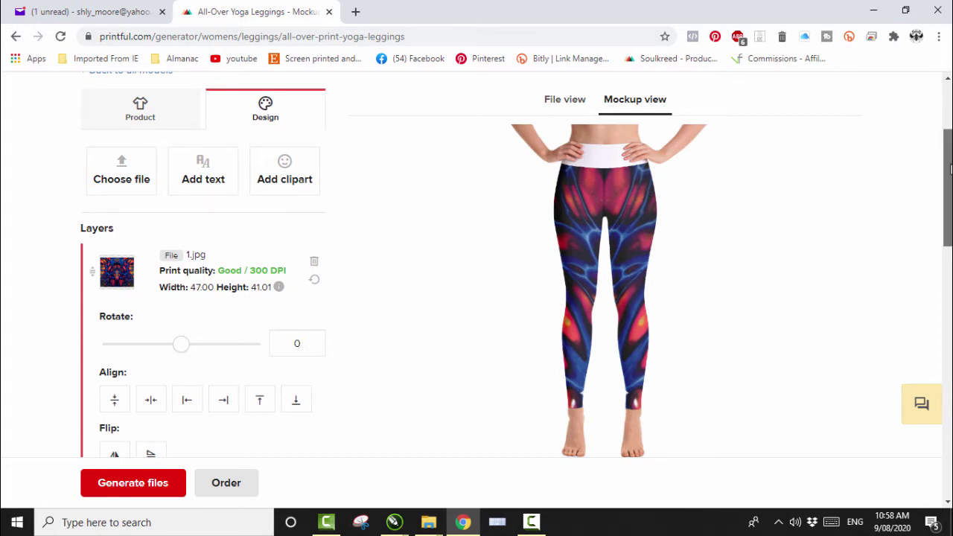
Inspect the vertically flipped artwork on the leggings in the available mockup angles.
{"action": "mouse_move", "coordinate": [950, 170]}
{"action": "left_mouse_down"}
{"action": "mouse_move", "coordinate": [946, 233]}
{"action": "mouse_move", "coordinate": [948, 165]}
{"action": "left_mouse_up"}
{"action": "left_click", "coordinate": [663, 388]}
{"action": "left_click", "coordinate": [551, 391]}
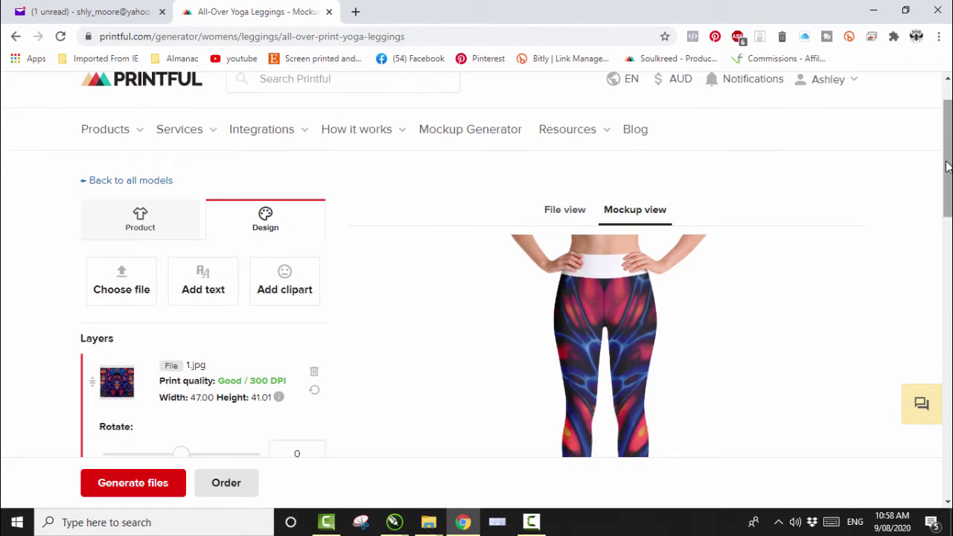
Return to the file view and remove the 1.jpg artwork from the leggings' legs.
{"action": "left_click", "coordinate": [563, 215]}
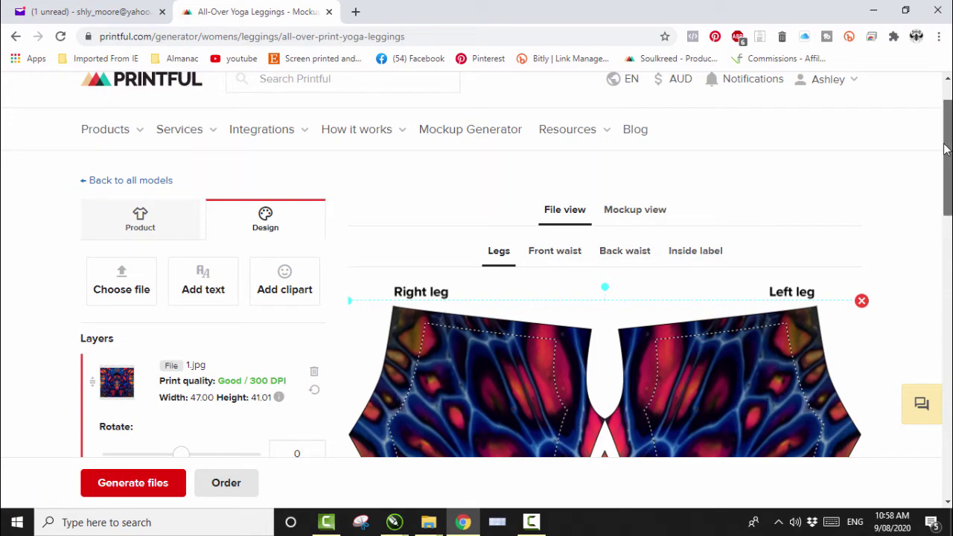
{"action": "scroll", "coordinate": [929, 178], "scroll_direction": "down", "scroll_amount": 6}
{"action": "scroll", "coordinate": [926, 223], "scroll_direction": "up", "scroll_amount": 6}
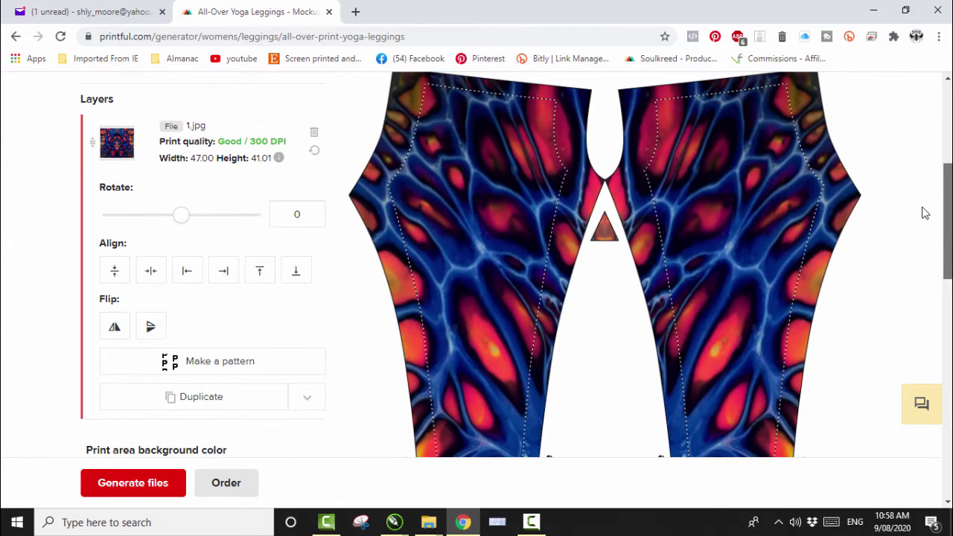
{"action": "mouse_move", "coordinate": [945, 221]}
{"action": "left_mouse_down"}
{"action": "mouse_move", "coordinate": [950, 190]}
{"action": "mouse_move", "coordinate": [950, 202]}
{"action": "left_mouse_up"}
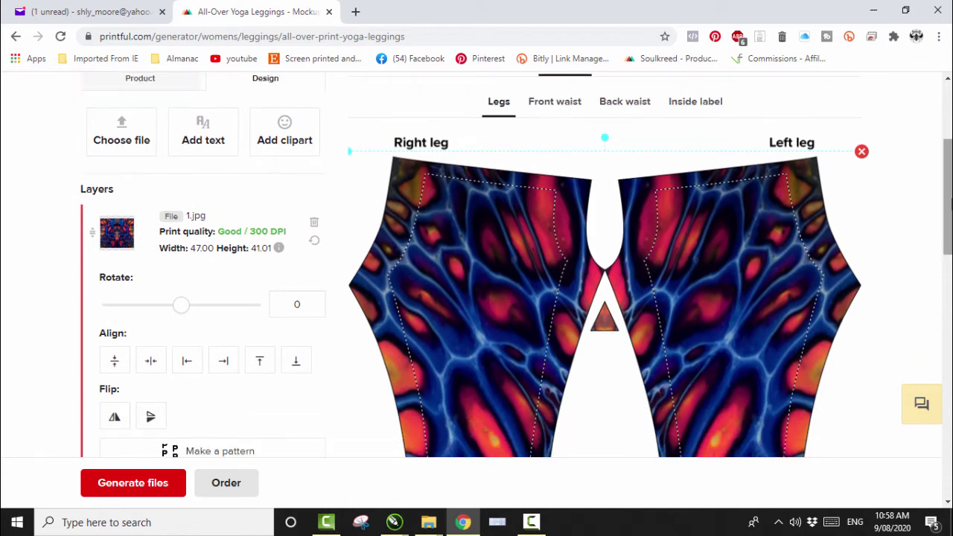
{"action": "left_click", "coordinate": [861, 152]}
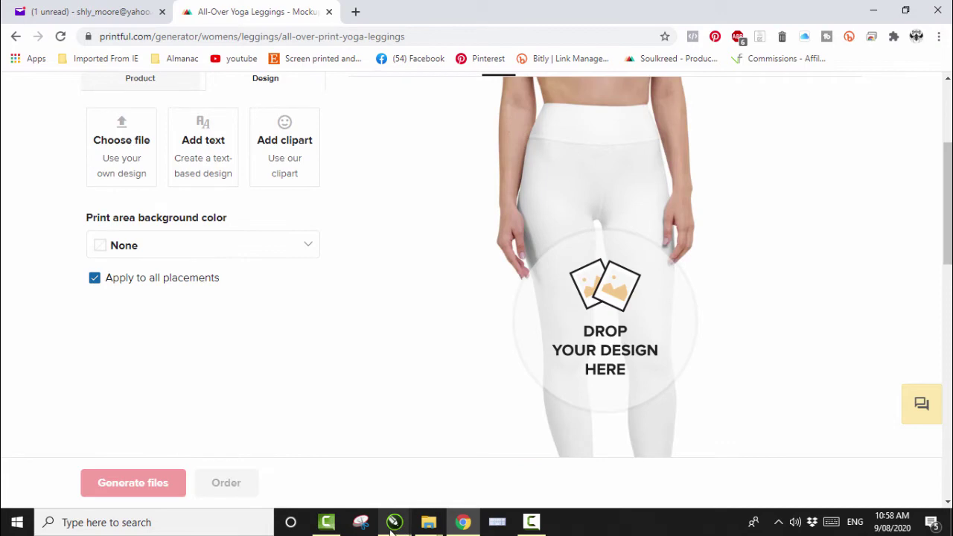
Switch to the Untitled-2 document in CorelDRAW and undo the merging of the two artwork halves into one bitmap.
{"action": "left_click", "coordinate": [394, 522]}
{"action": "left_click", "coordinate": [264, 467]}
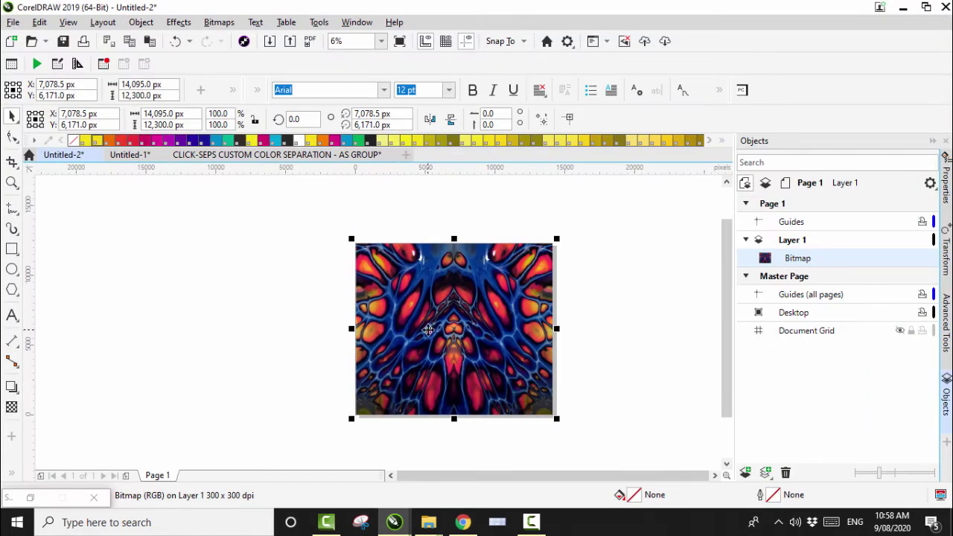
{"action": "key", "text": "ctrl+z"}
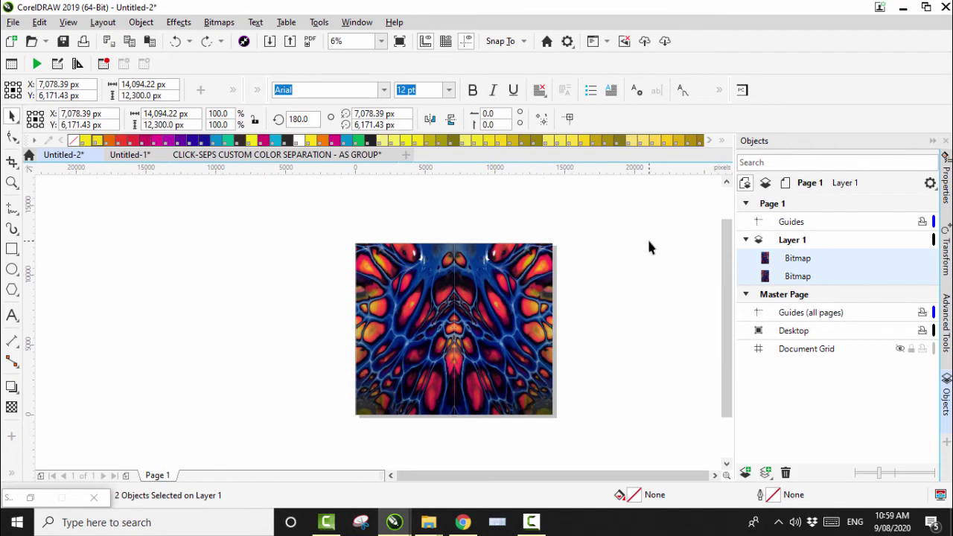
Mirror the right bitmap half and the left bitmap half horizontally, each in place, and clear the selection.
{"action": "left_click", "coordinate": [647, 238]}
{"action": "left_click", "coordinate": [499, 324]}
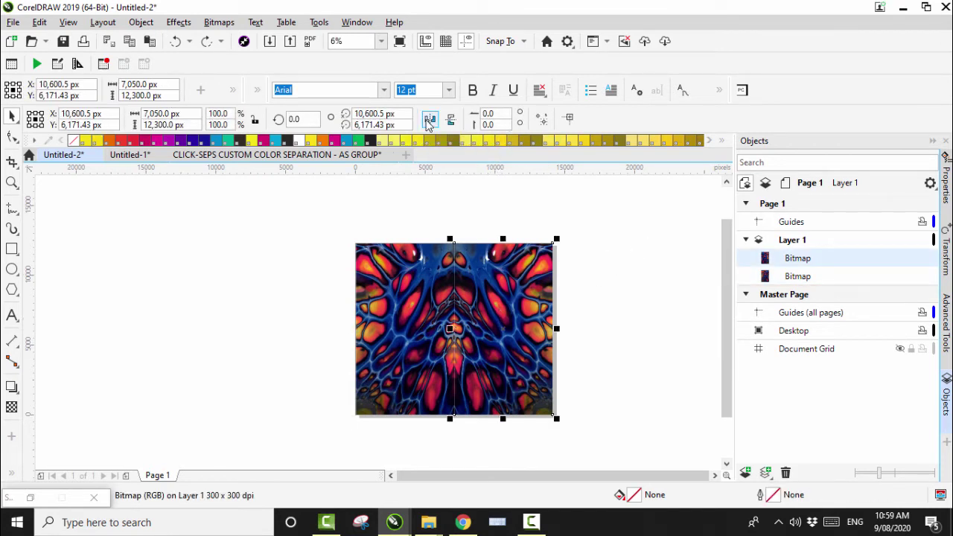
{"action": "left_click", "coordinate": [430, 120]}
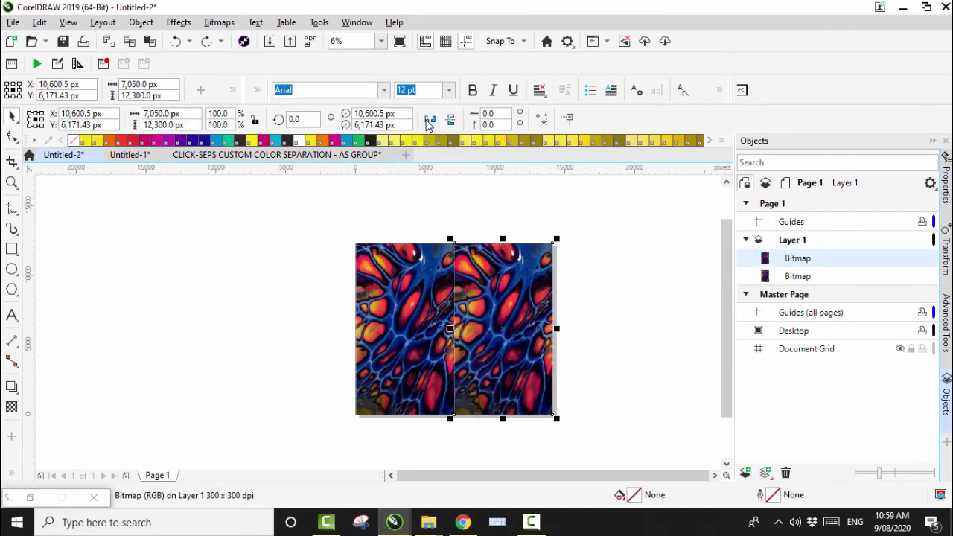
{"action": "left_click", "coordinate": [405, 357]}
{"action": "left_click", "coordinate": [431, 121]}
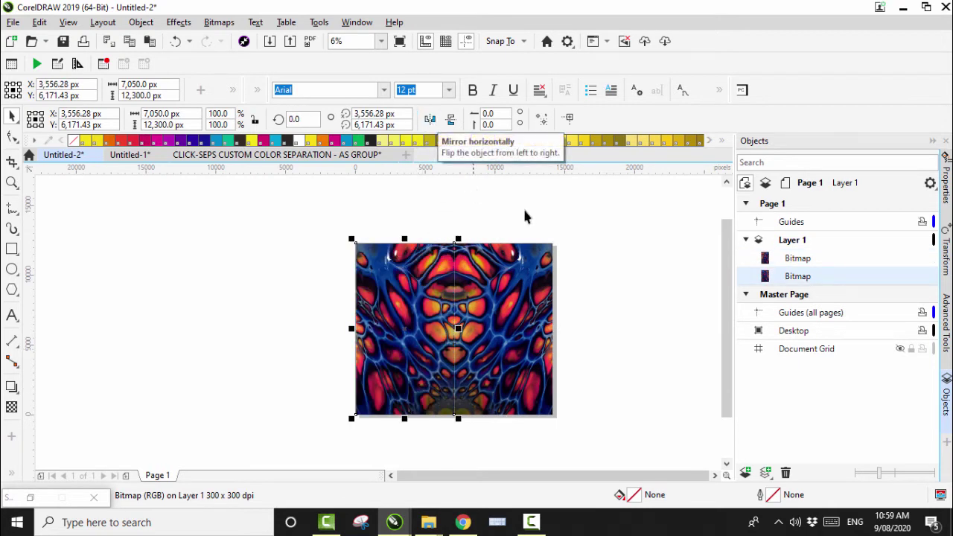
{"action": "left_click", "coordinate": [595, 262]}
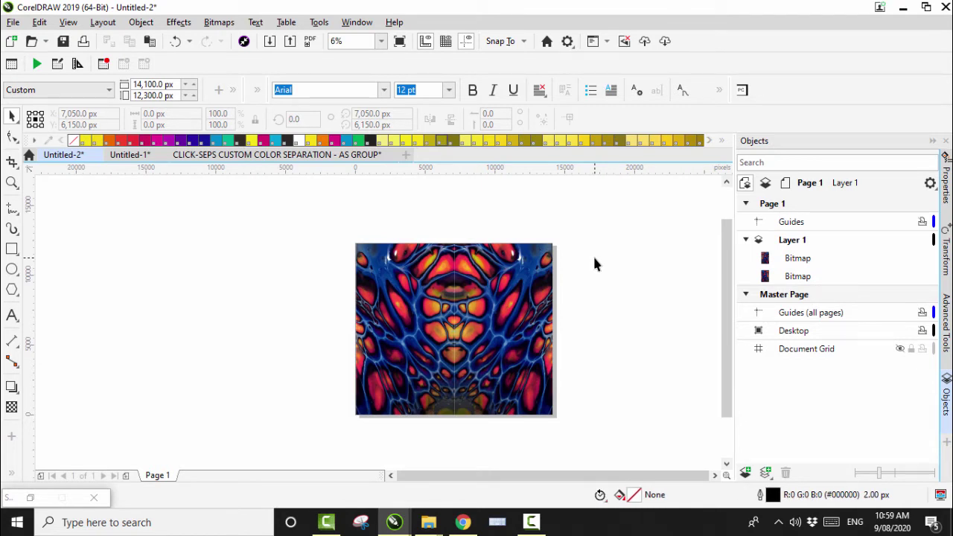
Convert the two mirrored bitmaps on the page into a single 300 dpi RGB Color (24-bit) bitmap with anti-aliasing and transparent background.
{"action": "left_click_drag", "start_coordinate": [306, 218], "coordinate": [603, 450]}
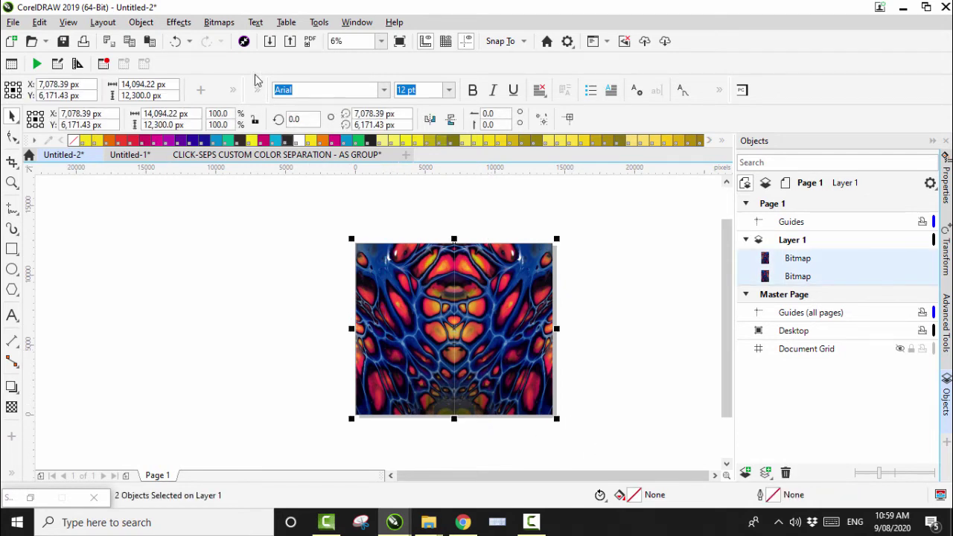
{"action": "left_click", "coordinate": [220, 23]}
{"action": "left_click", "coordinate": [251, 42]}
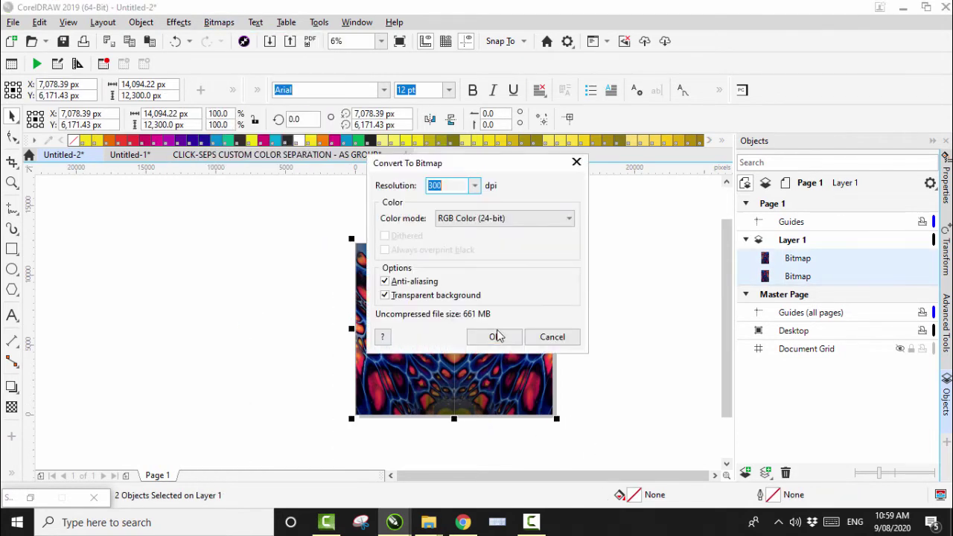
{"action": "left_click", "coordinate": [495, 338]}
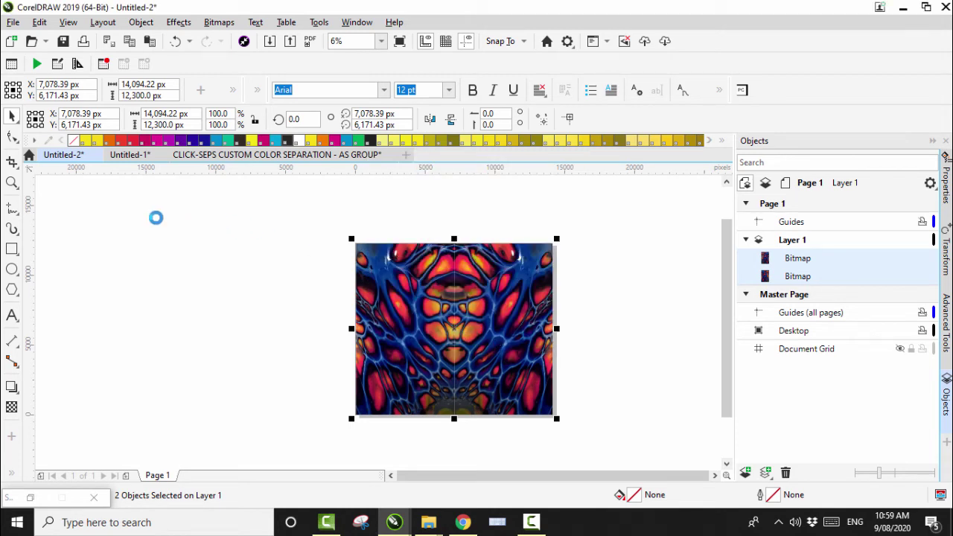
{"action": "left_click", "coordinate": [536, 524]}
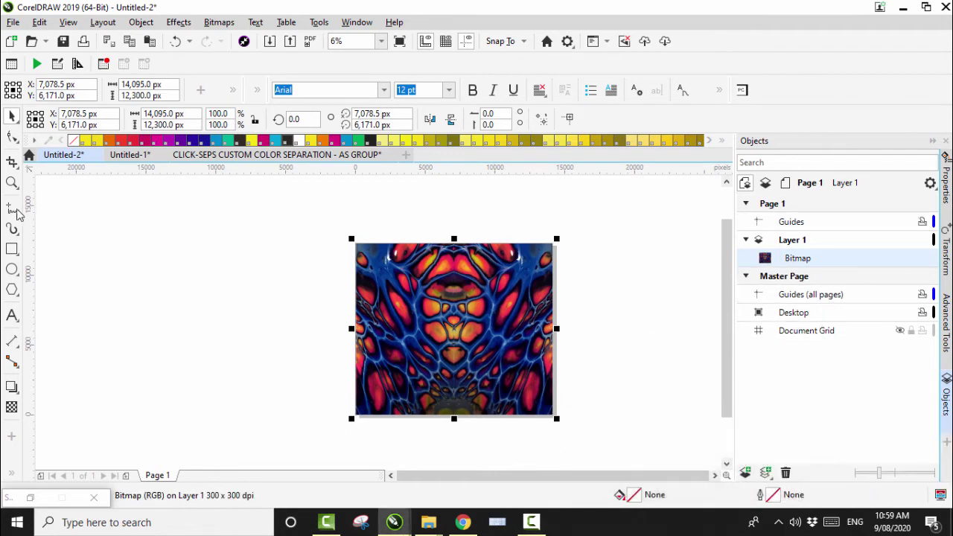
Export the artwork as a JPEG over the existing file 1 in the Ink and Sheleeart folder, using RGB Color (24-bit) and High 80% quality.
{"action": "left_click", "coordinate": [13, 23]}
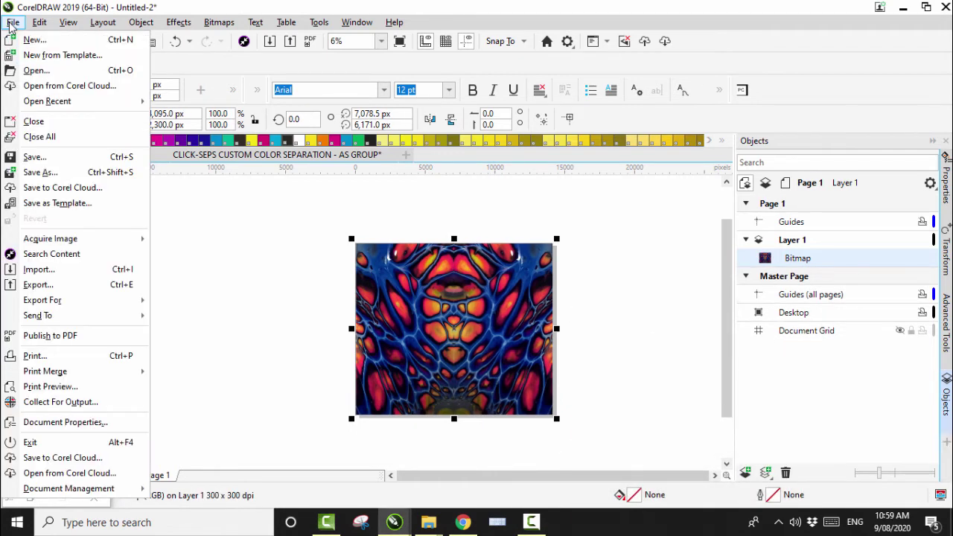
{"action": "left_click", "coordinate": [43, 285]}
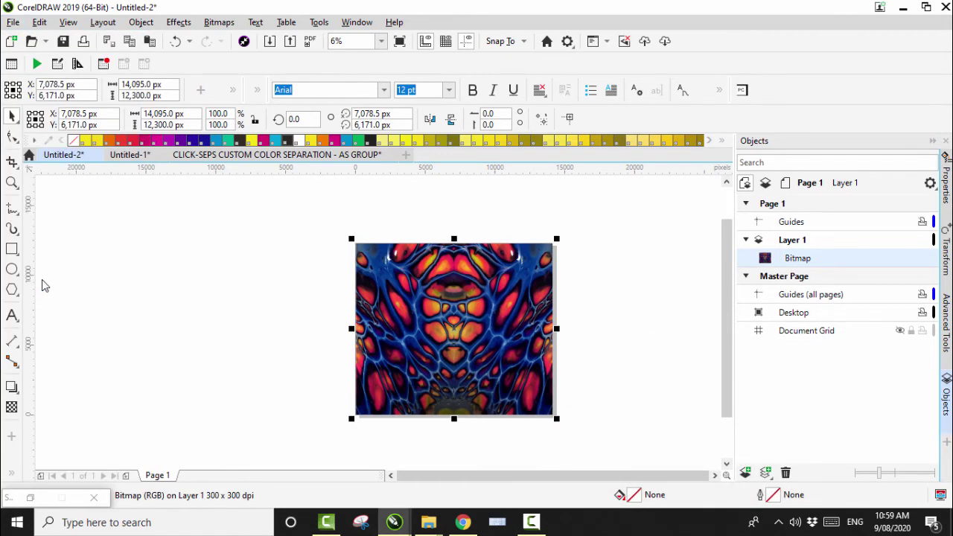
{"action": "left_click", "coordinate": [346, 144]}
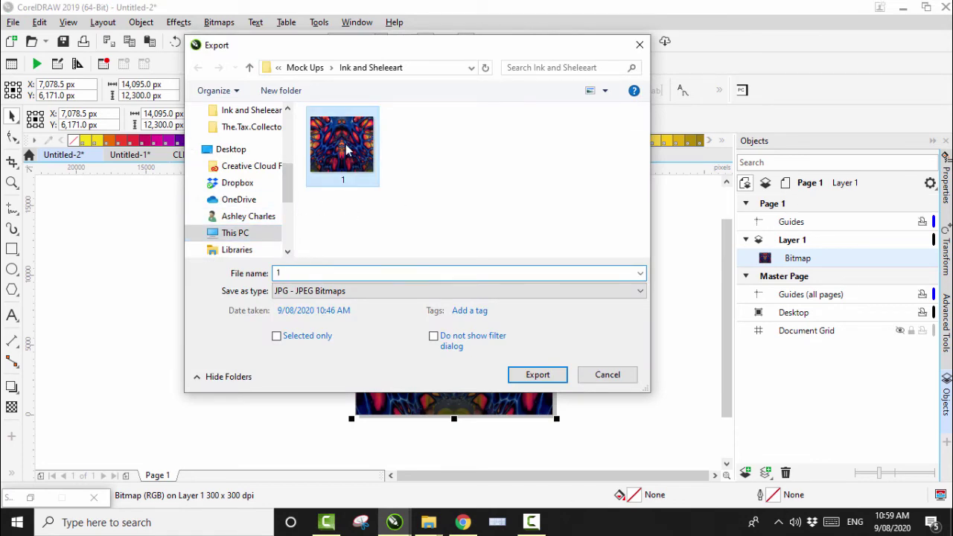
{"action": "left_click", "coordinate": [535, 374]}
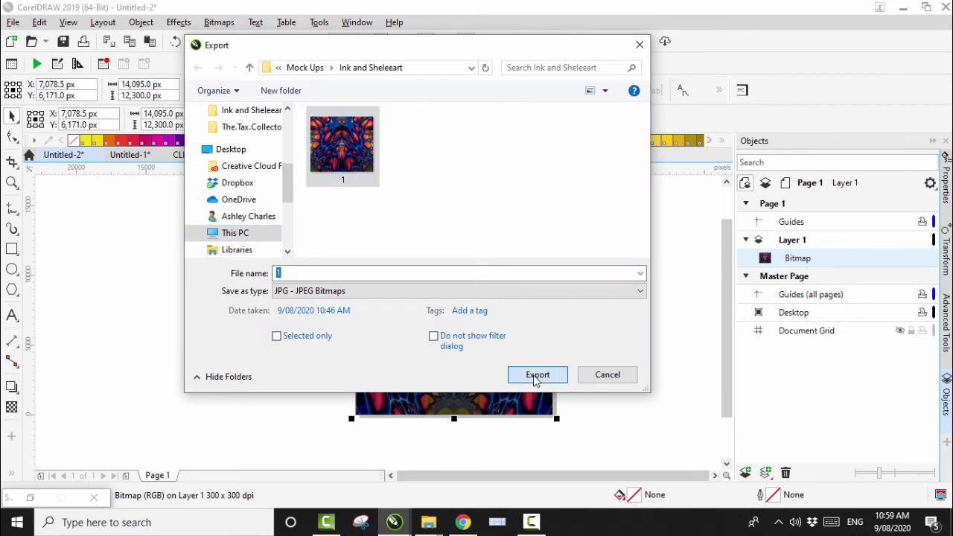
{"action": "left_click", "coordinate": [524, 267]}
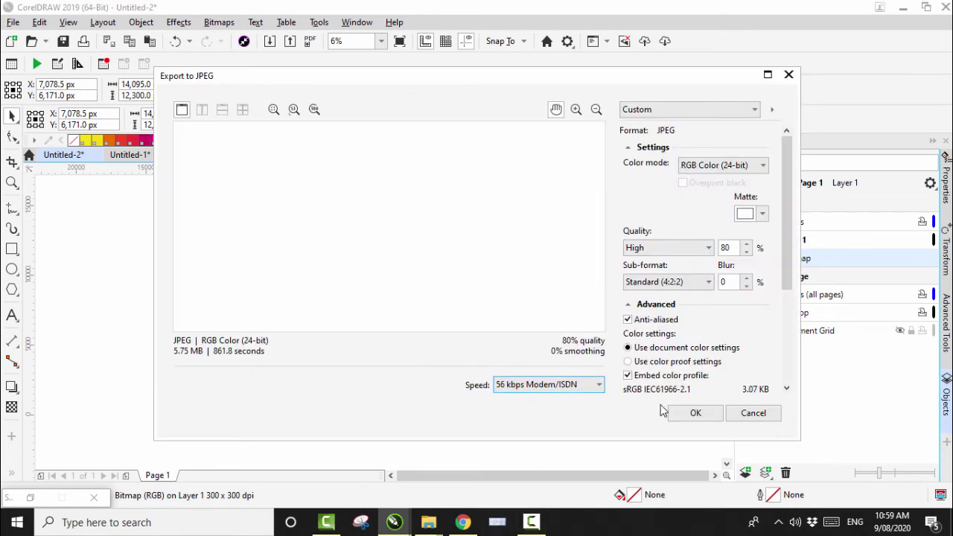
{"action": "left_click", "coordinate": [530, 524]}
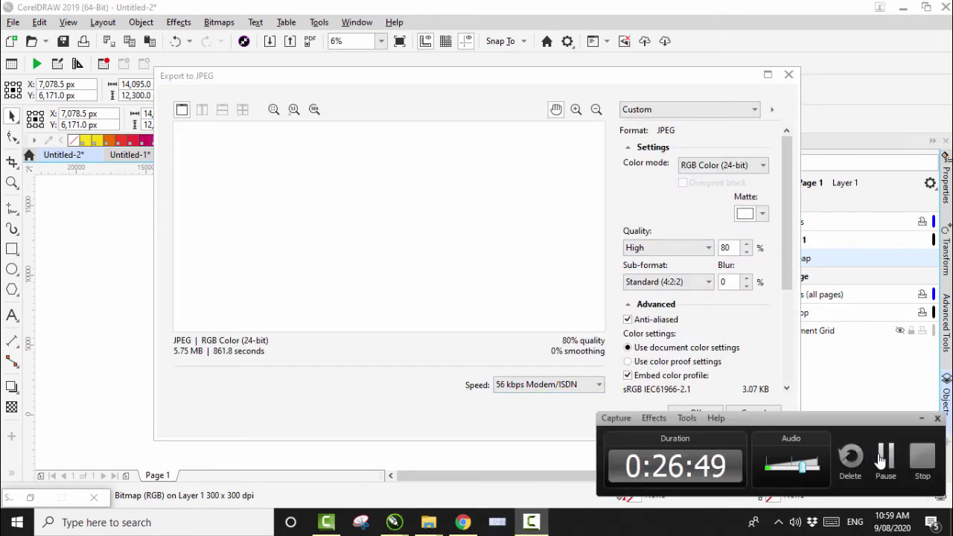
{"action": "left_click", "coordinate": [695, 417]}
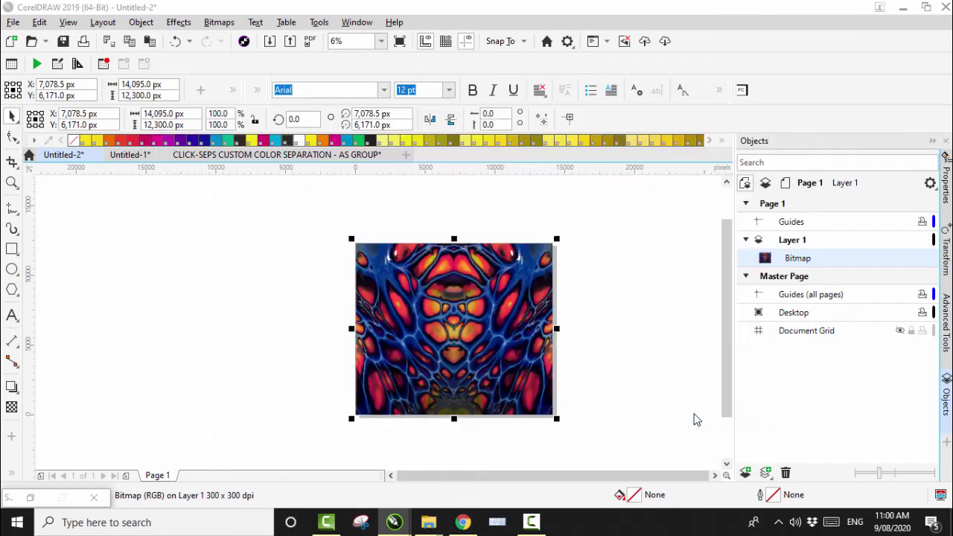
Switch to the Printful leggings mockup generator in Chrome and delete the old blue and orange 1.jpg from the store's file library.
{"action": "left_click", "coordinate": [463, 523]}
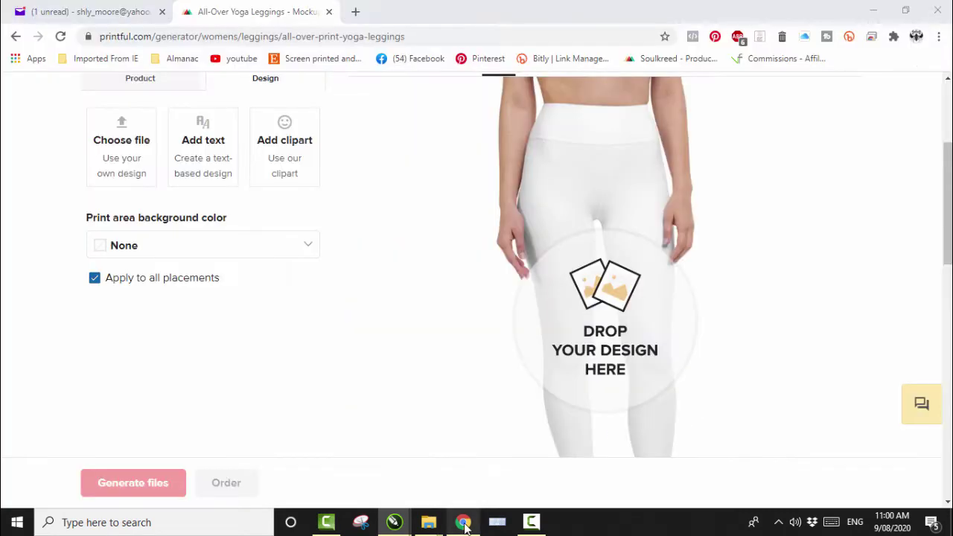
{"action": "scroll", "coordinate": [382, 312], "scroll_direction": "up", "scroll_amount": 1}
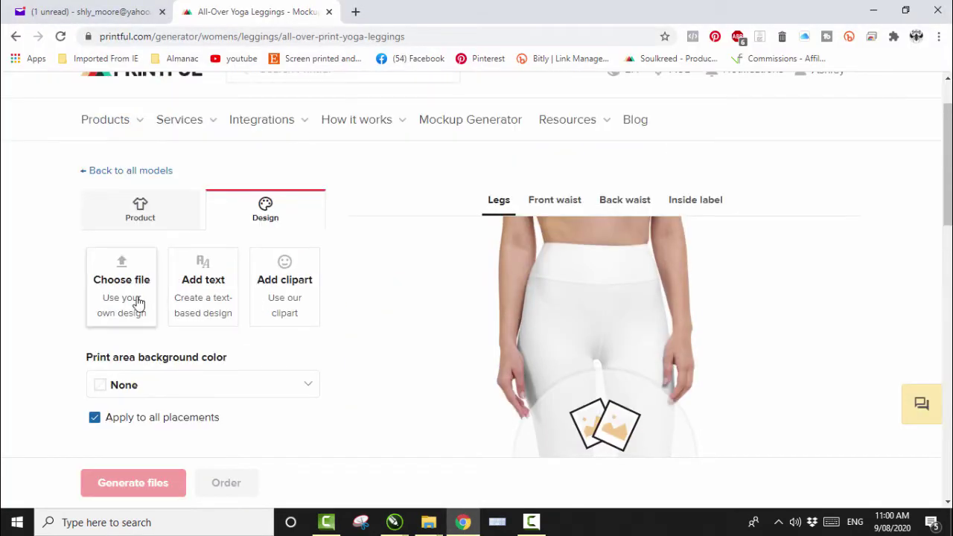
{"action": "left_click", "coordinate": [113, 291]}
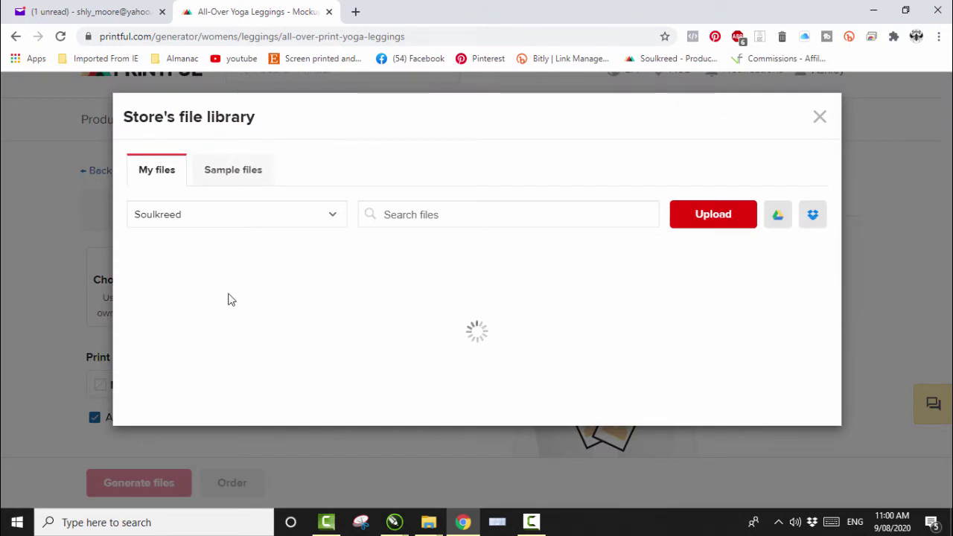
{"action": "mouse_move", "coordinate": [212, 335]}
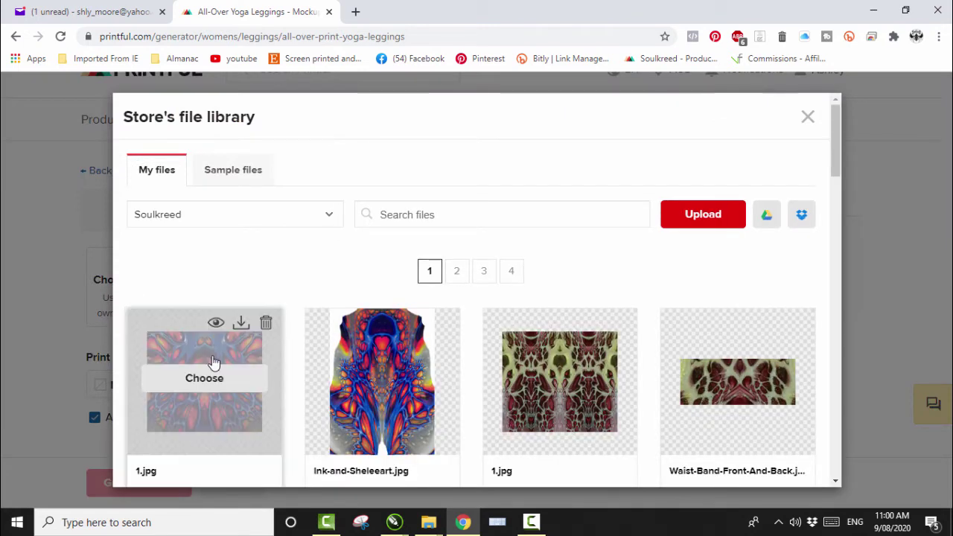
{"action": "left_click", "coordinate": [266, 322]}
{"action": "left_click", "coordinate": [332, 238]}
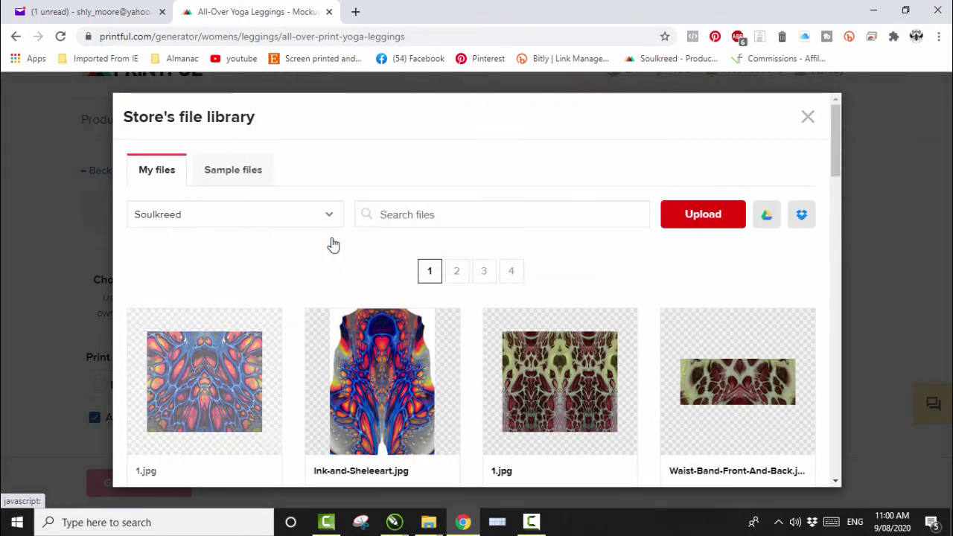
Upload the image 1 from the Ink and Sheleeart folder to the store's file library.
{"action": "left_click", "coordinate": [706, 222]}
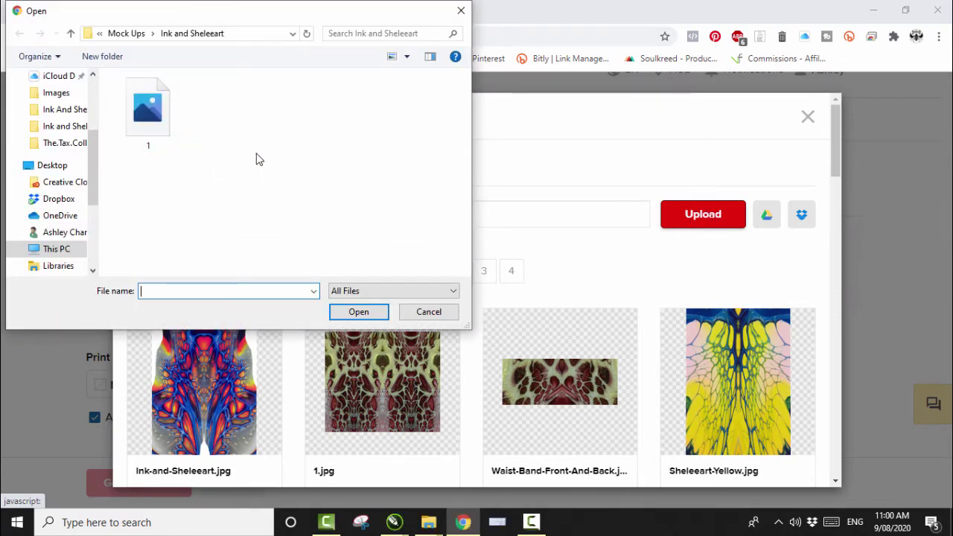
{"action": "left_click", "coordinate": [152, 115]}
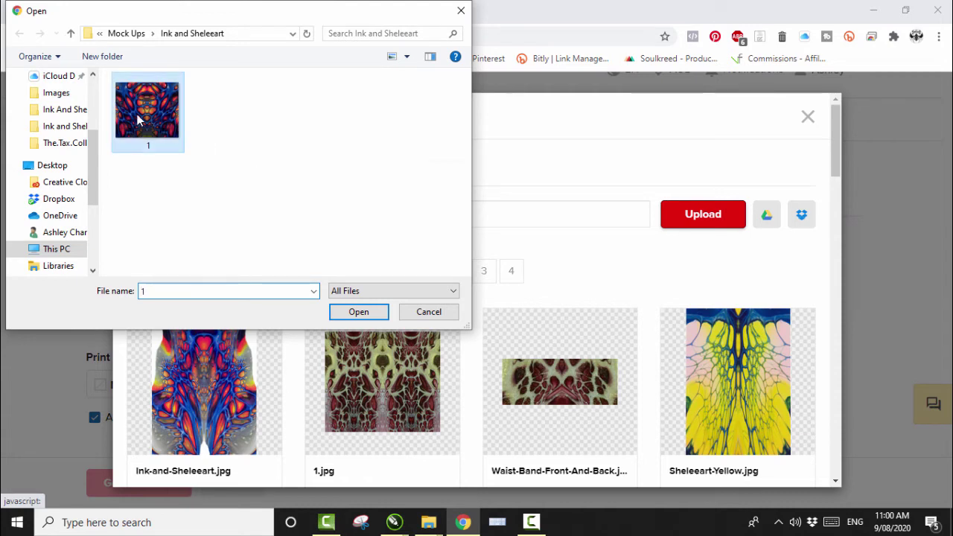
{"action": "left_click", "coordinate": [364, 316]}
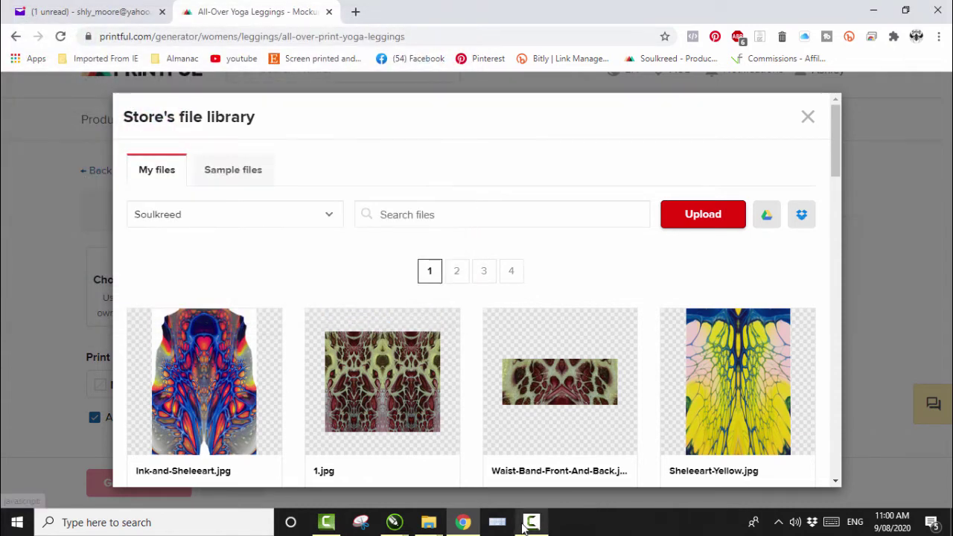
{"action": "left_click", "coordinate": [530, 523]}
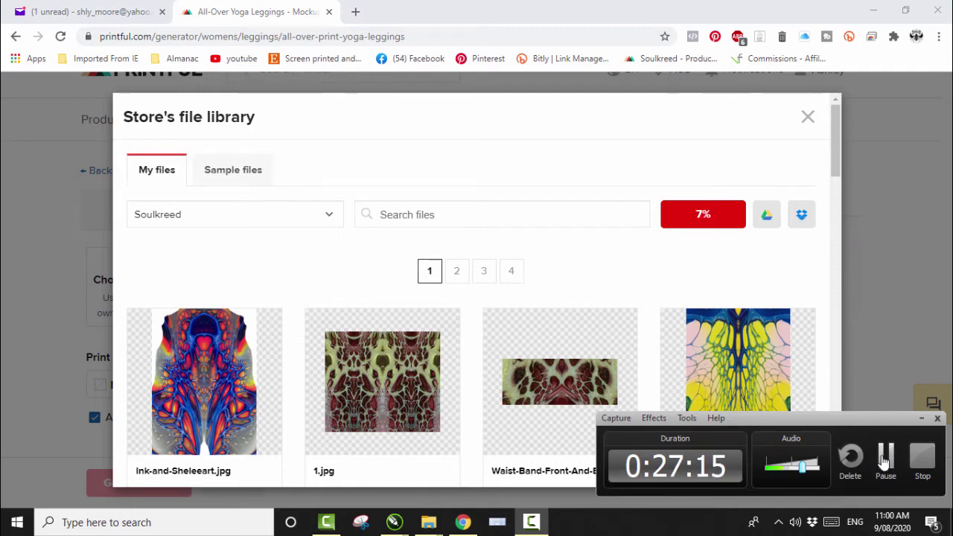
{"action": "left_click", "coordinate": [884, 467]}
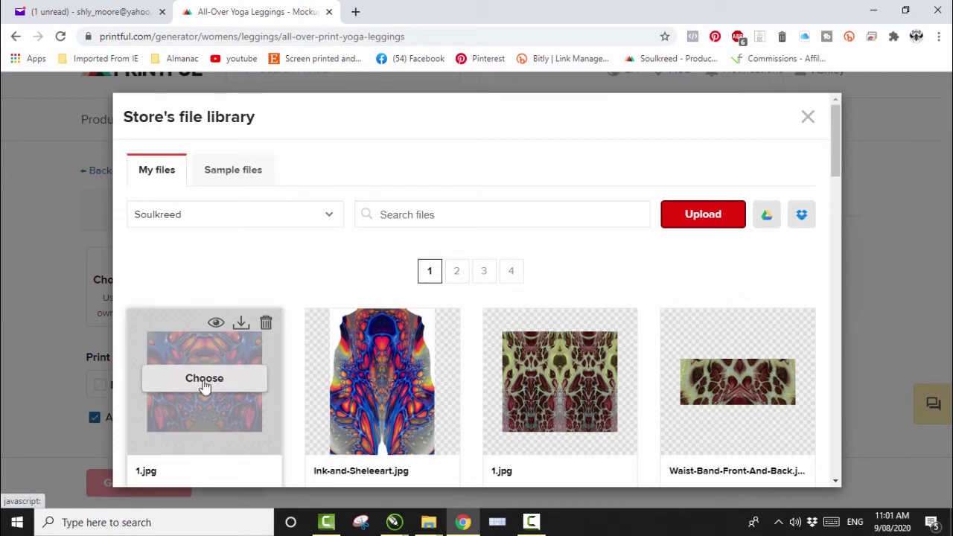
Apply the newly uploaded 1.jpg to the leggings' legs and preview it in the mockup view.
{"action": "left_click", "coordinate": [204, 379]}
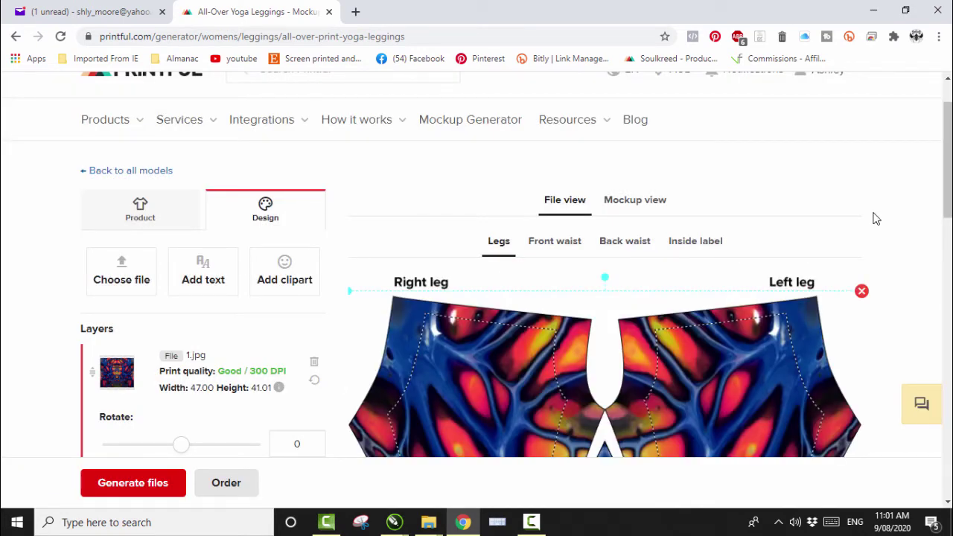
{"action": "left_click", "coordinate": [637, 201]}
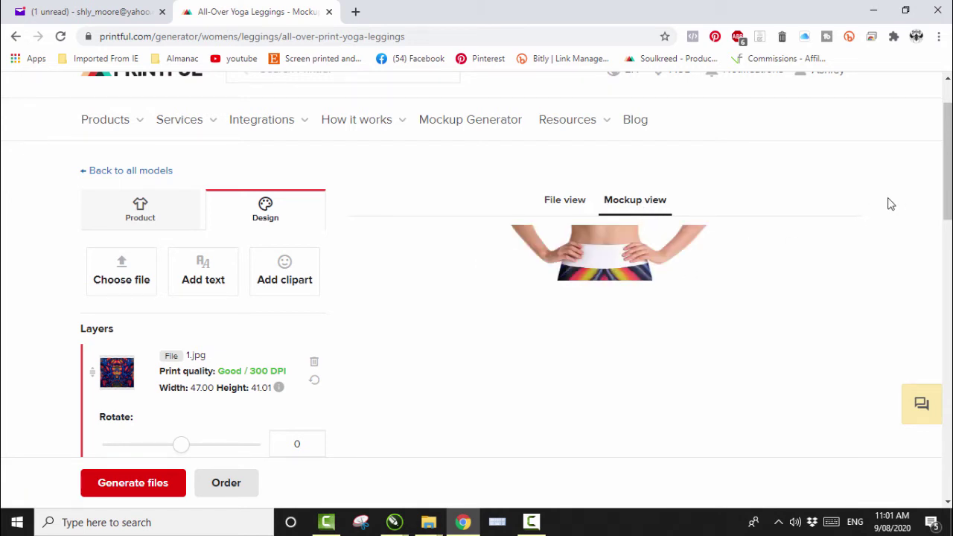
{"action": "scroll", "coordinate": [943, 187], "scroll_direction": "down", "scroll_amount": 3}
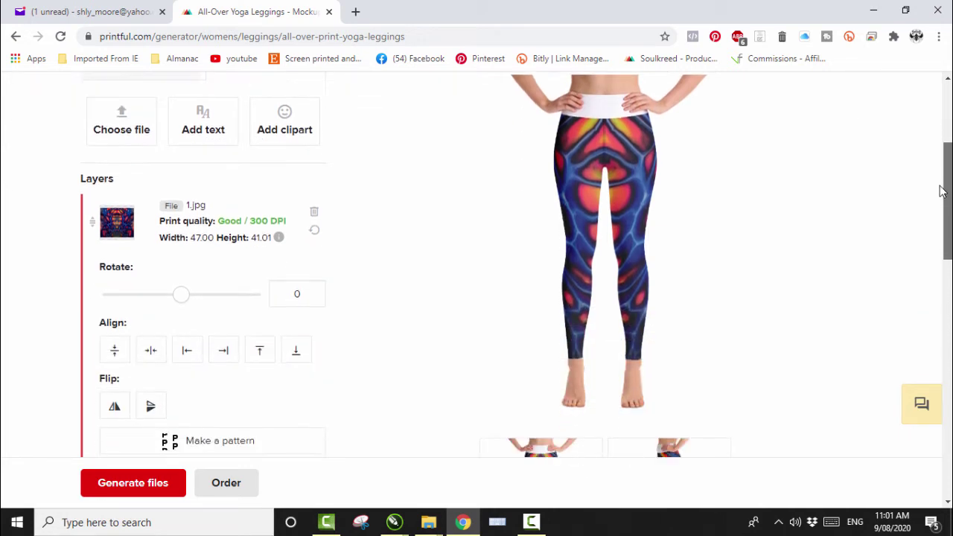
{"action": "scroll", "coordinate": [934, 227], "scroll_direction": "down", "scroll_amount": 1}
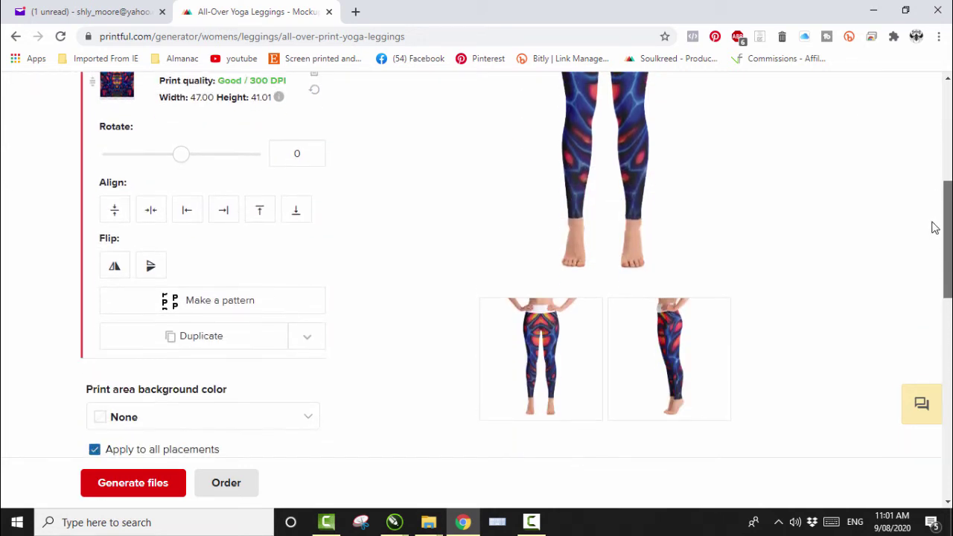
{"action": "scroll", "coordinate": [935, 227], "scroll_direction": "up", "scroll_amount": 3}
{"action": "mouse_move", "coordinate": [940, 177]}
{"action": "left_mouse_down"}
{"action": "mouse_move", "coordinate": [941, 156]}
{"action": "mouse_move", "coordinate": [939, 195]}
{"action": "mouse_move", "coordinate": [940, 172]}
{"action": "left_mouse_up"}
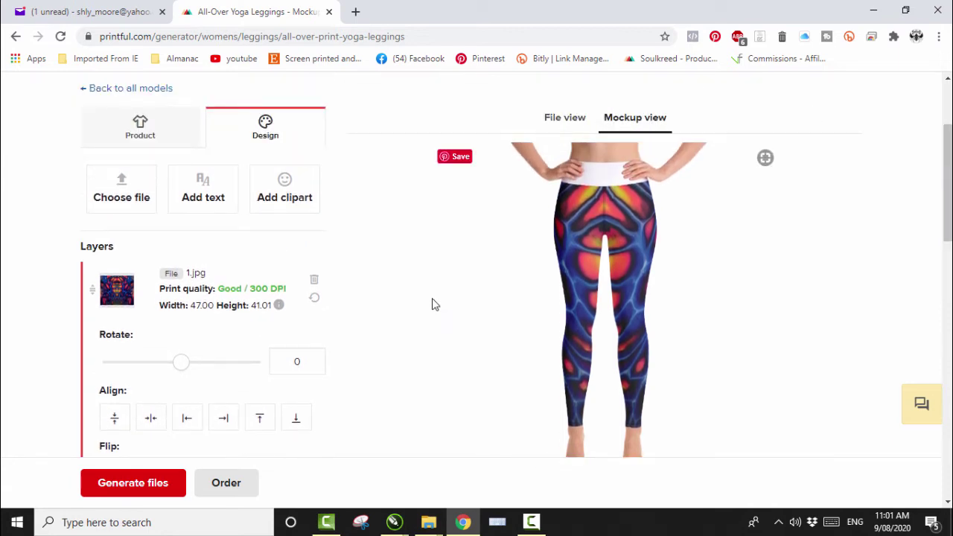
Flip the 1.jpg layer vertically and check the leggings mockup from the front and the side.
{"action": "scroll", "coordinate": [368, 327], "scroll_direction": "down", "scroll_amount": 1}
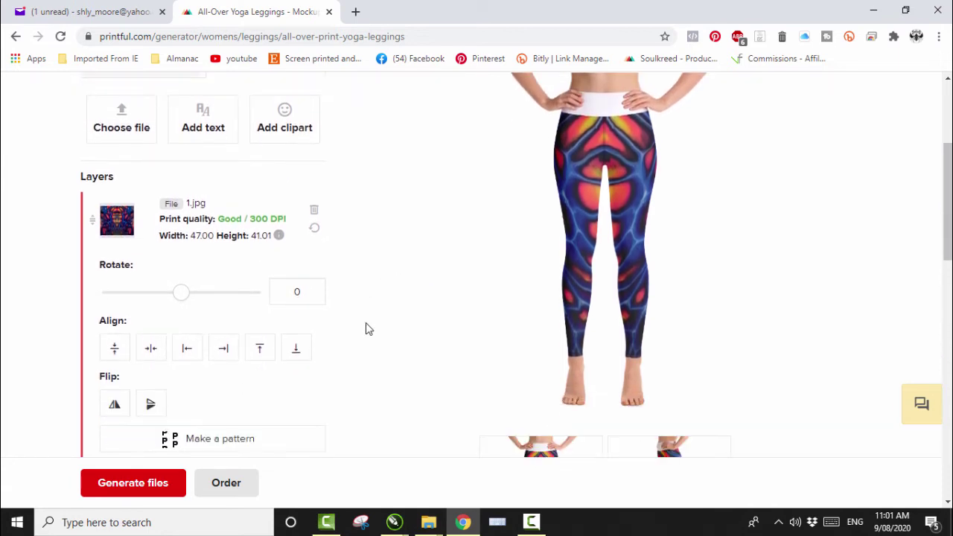
{"action": "left_click", "coordinate": [150, 407]}
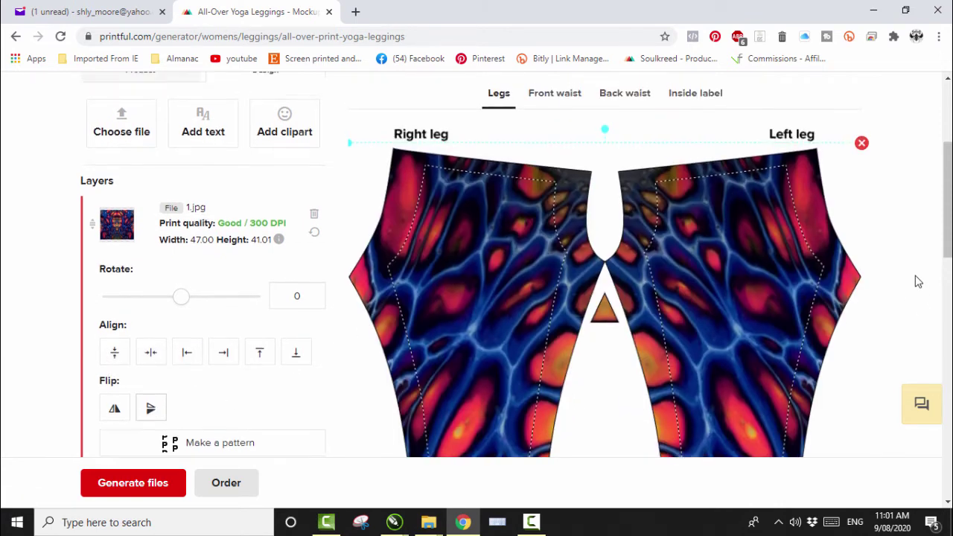
{"action": "scroll", "coordinate": [909, 275], "scroll_direction": "up", "scroll_amount": 1}
{"action": "left_click", "coordinate": [633, 120]}
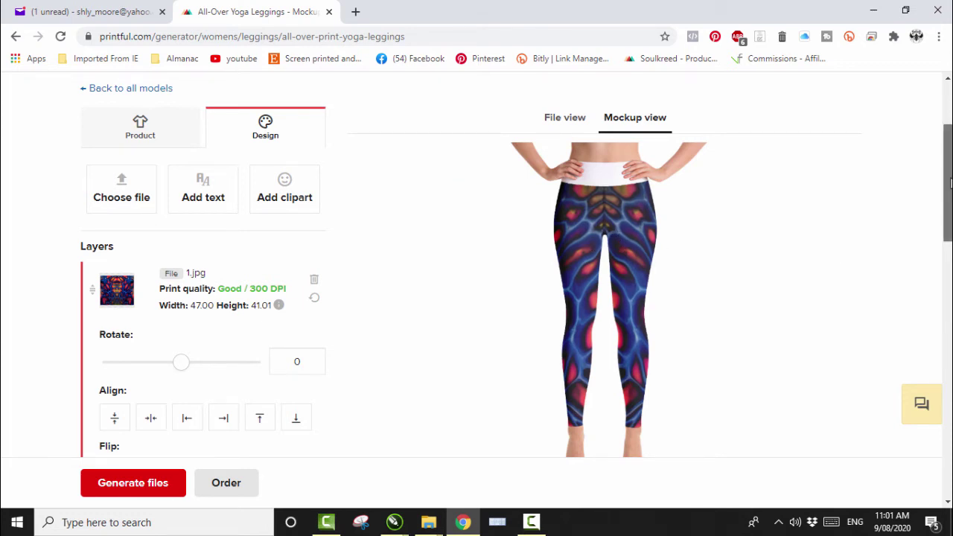
{"action": "scroll", "coordinate": [916, 278], "scroll_direction": "down", "scroll_amount": 2}
{"action": "left_click", "coordinate": [658, 413]}
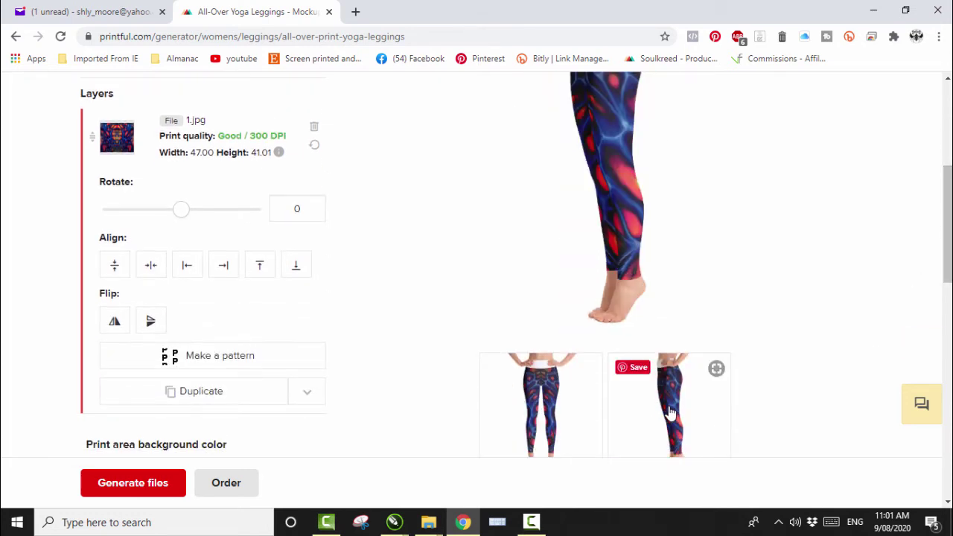
{"action": "left_click_drag", "start_coordinate": [947, 223], "coordinate": [950, 181]}
{"action": "left_click", "coordinate": [548, 309]}
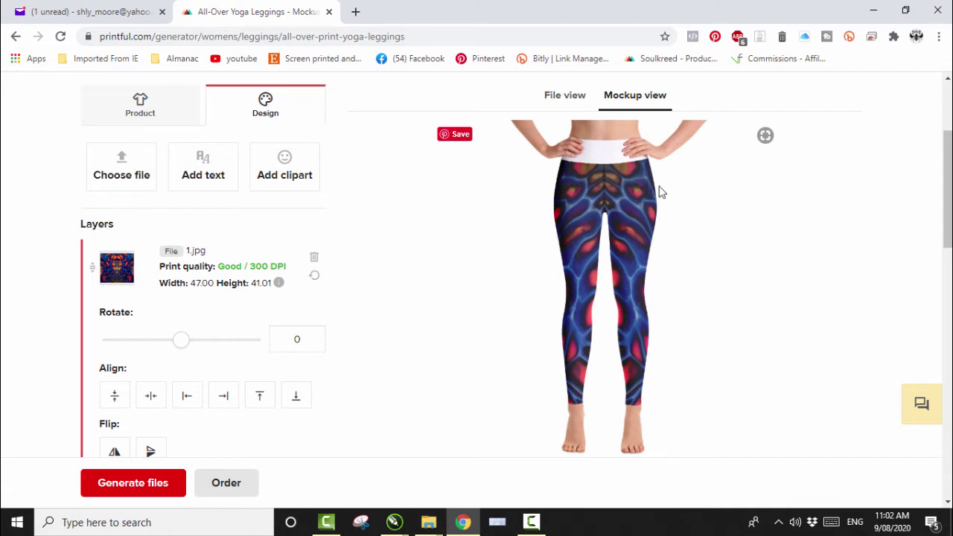
Return to the file view and examine how the flipped artwork lies on the right and left leg pieces.
{"action": "left_click_drag", "start_coordinate": [940, 170], "coordinate": [938, 121]}
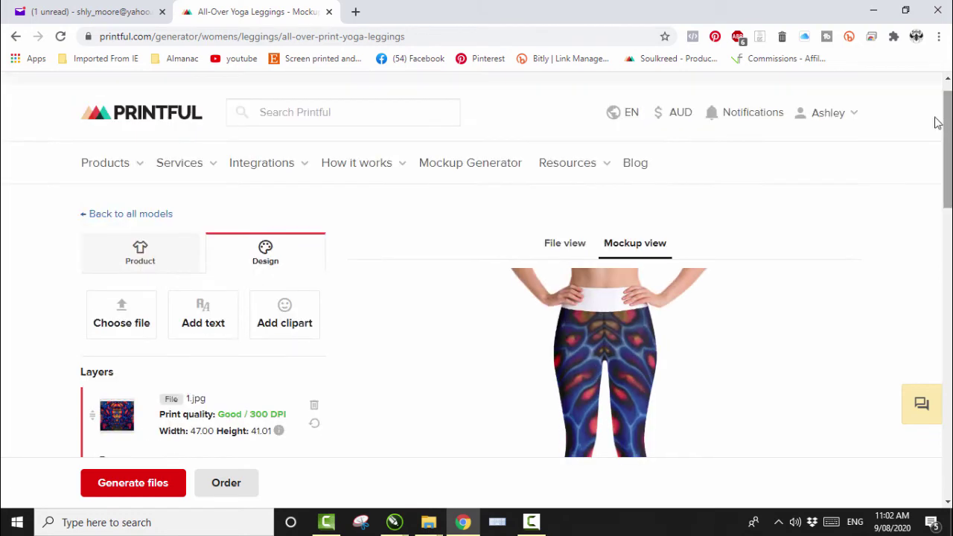
{"action": "left_click", "coordinate": [558, 248]}
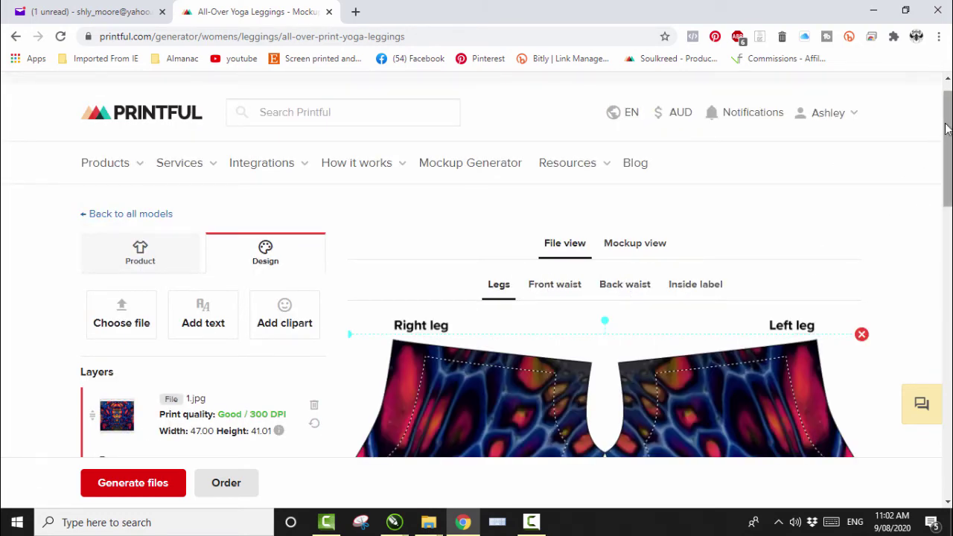
{"action": "left_click_drag", "start_coordinate": [948, 131], "coordinate": [949, 169]}
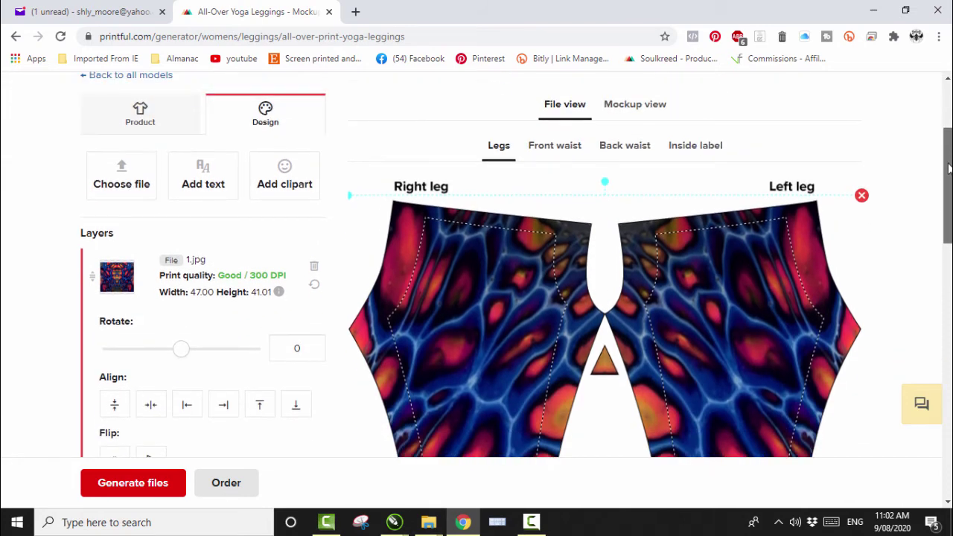
Switch to CorelDRAW and close the CLICK-SEPS custom color separation document.
{"action": "left_click", "coordinate": [394, 522]}
{"action": "left_click", "coordinate": [243, 465]}
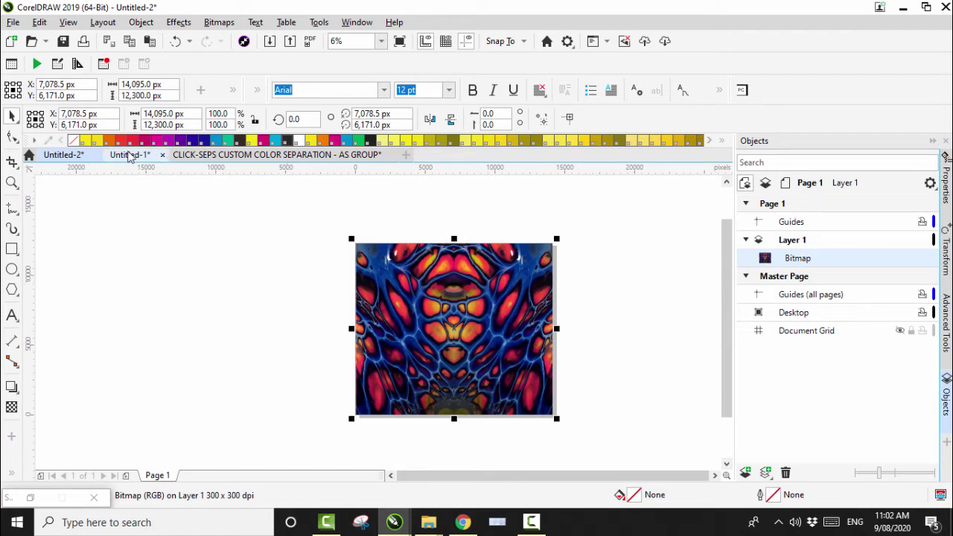
{"action": "left_click", "coordinate": [242, 158]}
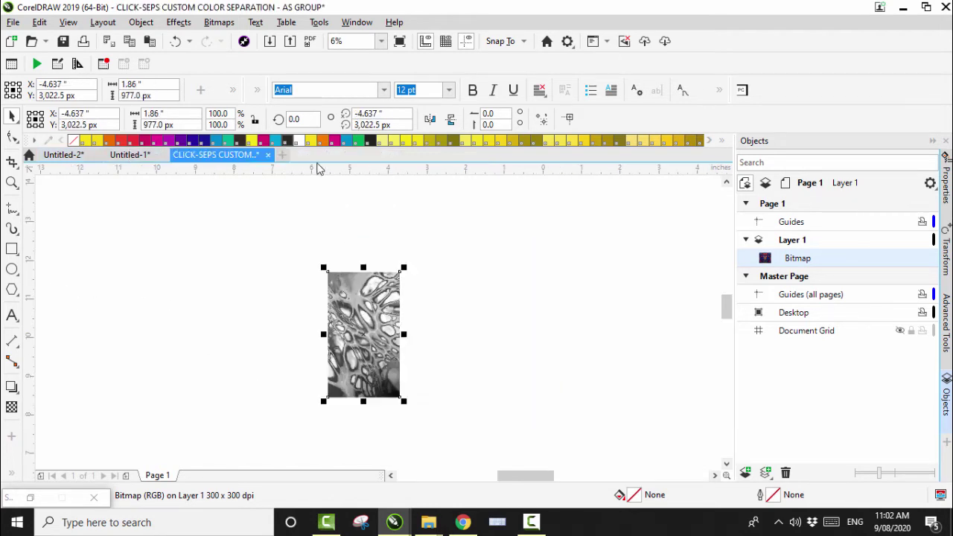
{"action": "left_click", "coordinate": [268, 156]}
{"action": "left_click", "coordinate": [534, 294]}
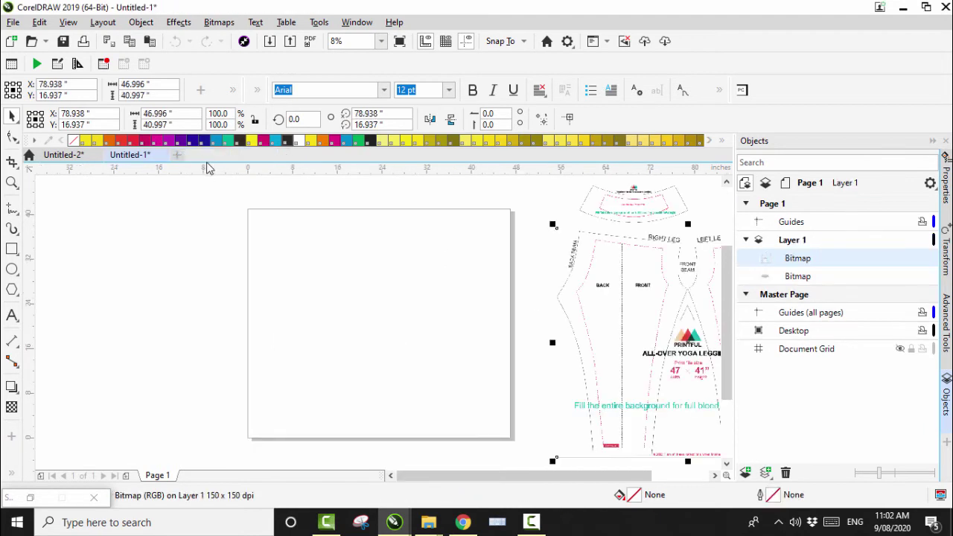
Move the front waistband template to the other side of the page in Untitled-1, copy it, and paste it into Untitled-2.
{"action": "left_click", "coordinate": [632, 190]}
{"action": "left_click_drag", "start_coordinate": [632, 190], "coordinate": [171, 243]}
{"action": "right_click", "coordinate": [172, 241]}
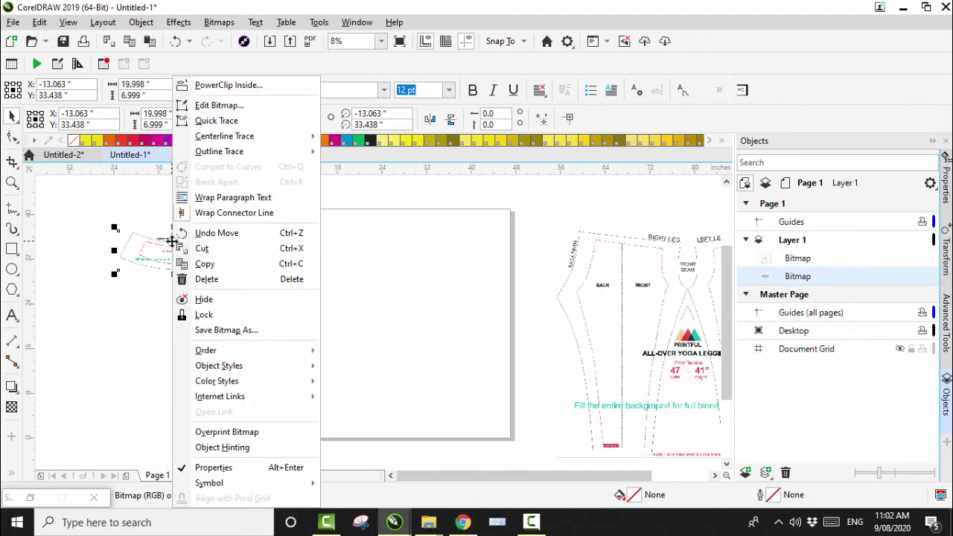
{"action": "left_click", "coordinate": [205, 263]}
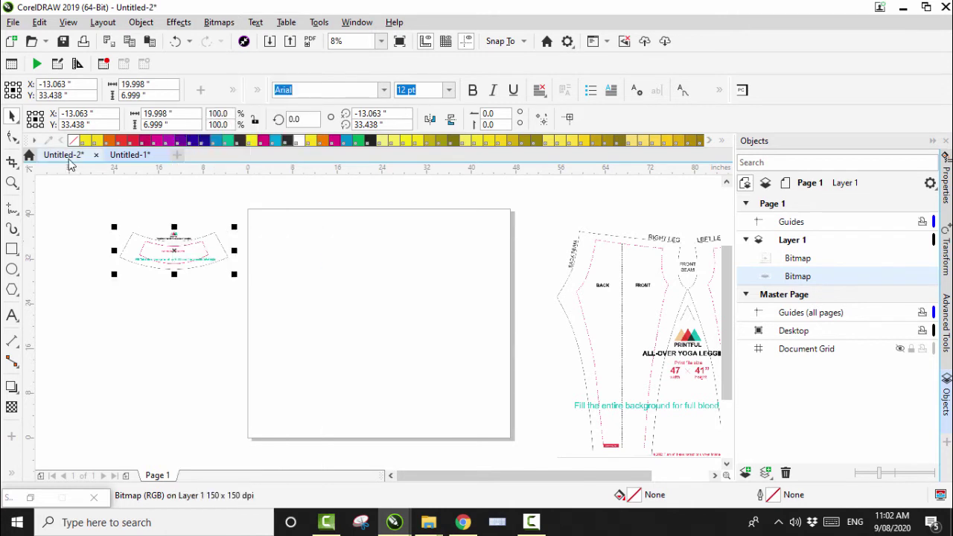
{"action": "left_click", "coordinate": [66, 155]}
{"action": "left_click", "coordinate": [235, 291]}
{"action": "right_click", "coordinate": [241, 290]}
{"action": "left_click", "coordinate": [274, 383]}
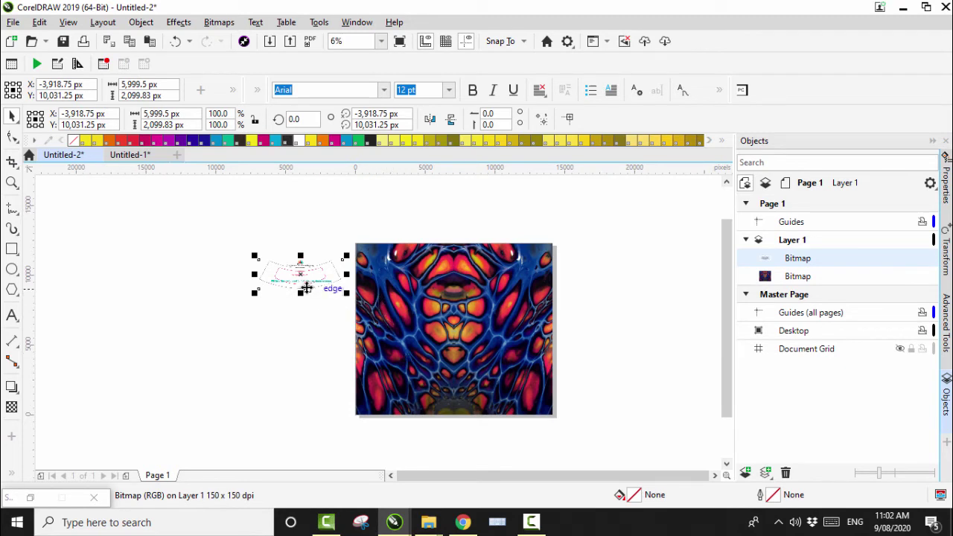
Position the waistband template over the lower middle of the mirrored artwork, centred at about X 7,190 px, Y 1,950 px.
{"action": "left_click_drag", "start_coordinate": [300, 273], "coordinate": [457, 378]}
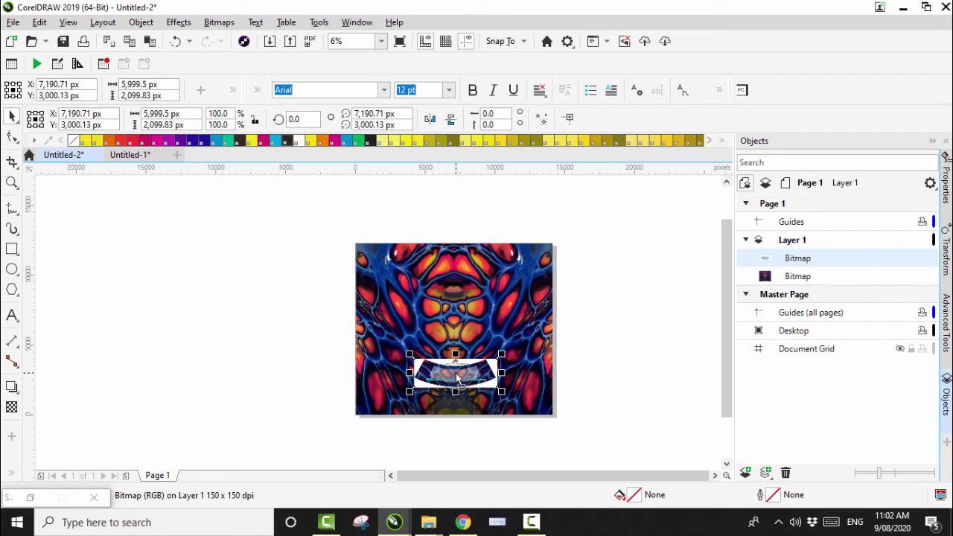
{"action": "left_click", "coordinate": [12, 182]}
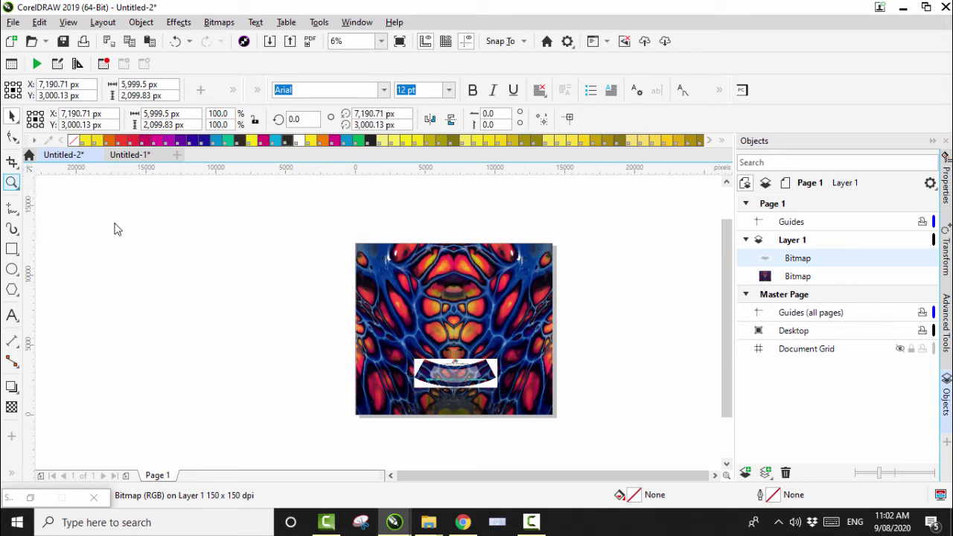
{"action": "left_click_drag", "start_coordinate": [333, 273], "coordinate": [558, 423]}
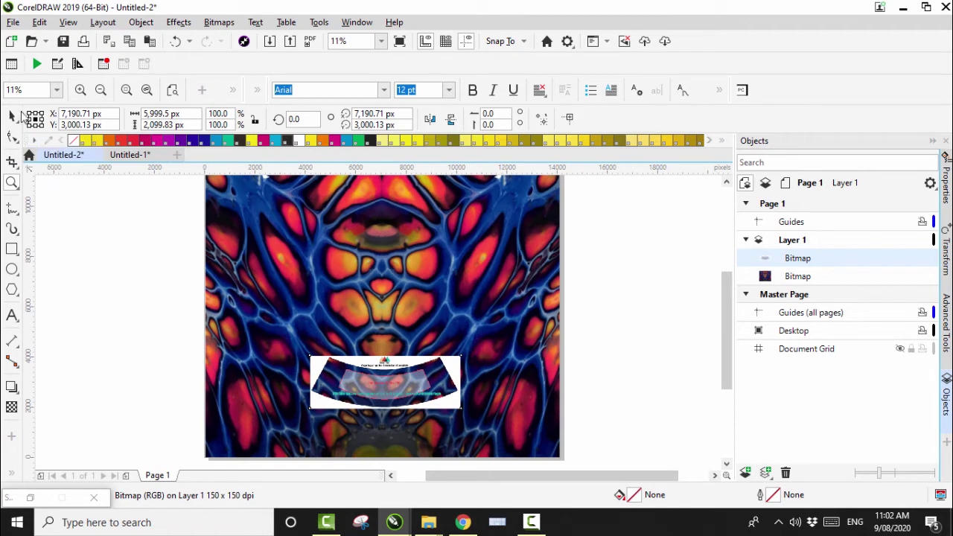
{"action": "left_click", "coordinate": [12, 117]}
{"action": "left_click", "coordinate": [386, 382]}
{"action": "left_click_drag", "start_coordinate": [387, 382], "coordinate": [382, 406]}
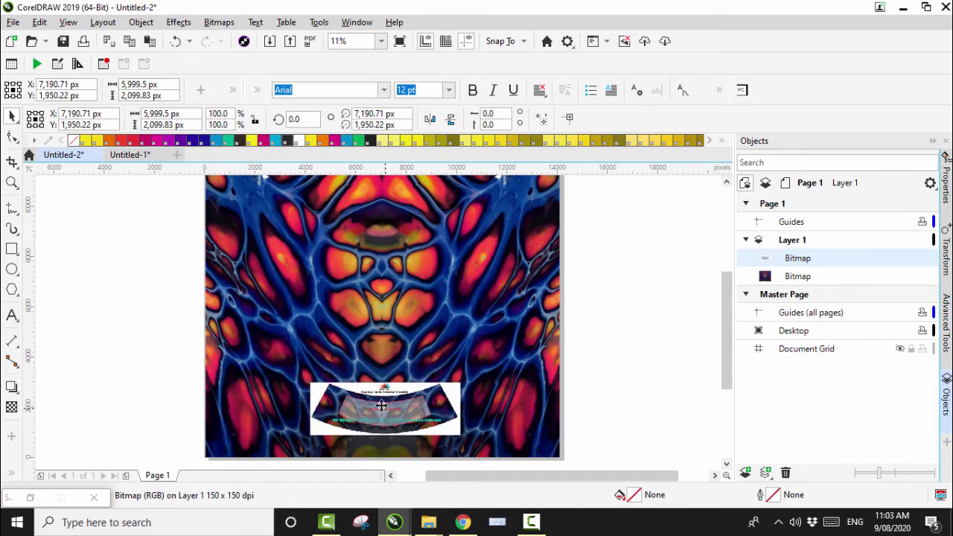
{"action": "left_click_drag", "start_coordinate": [381, 405], "coordinate": [382, 407]}
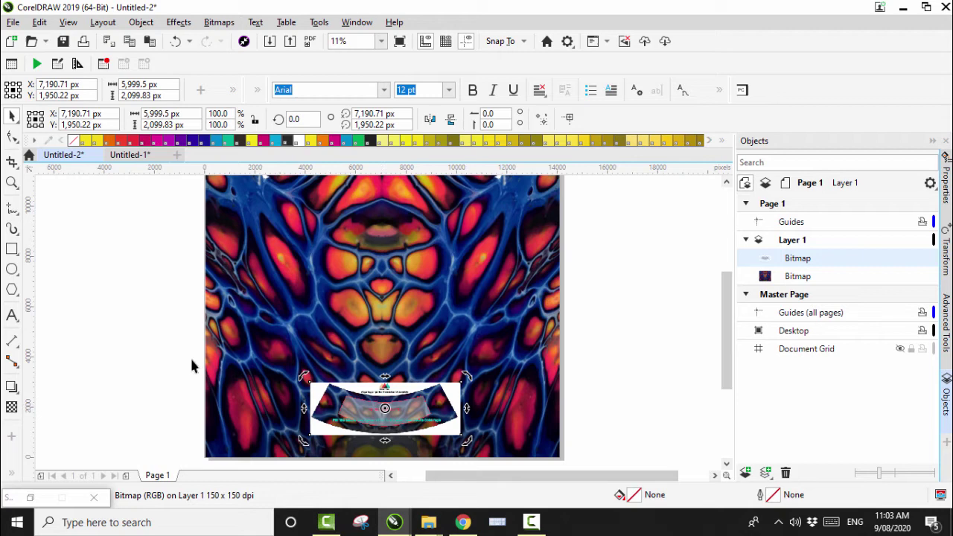
{"action": "left_click", "coordinate": [164, 352]}
Place a duplicate of the full artwork bitmap beside the page.
{"action": "scroll", "coordinate": [165, 351], "scroll_direction": "down", "scroll_amount": 3}
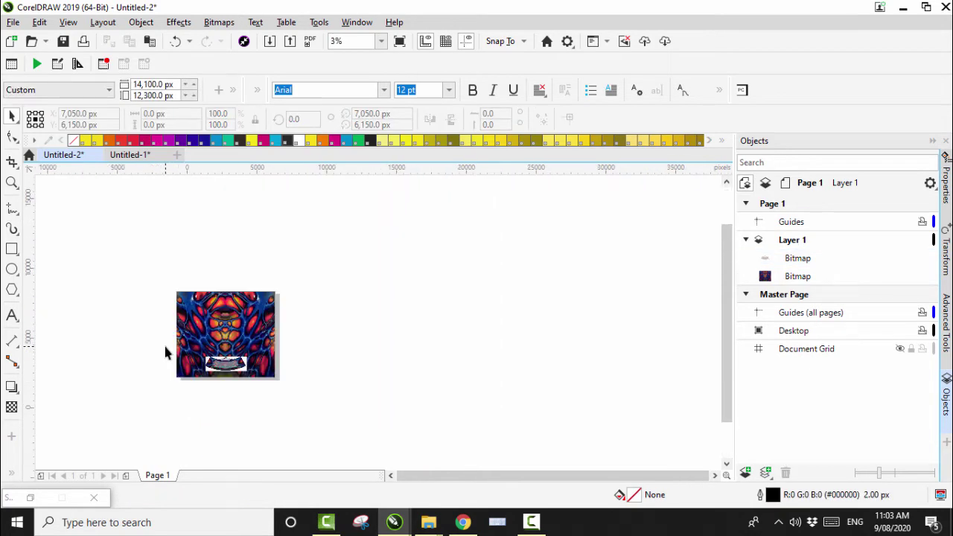
{"action": "scroll", "coordinate": [165, 352], "scroll_direction": "up", "scroll_amount": 2}
{"action": "left_click", "coordinate": [211, 256]}
{"action": "left_click_drag", "start_coordinate": [211, 256], "coordinate": [513, 265]}
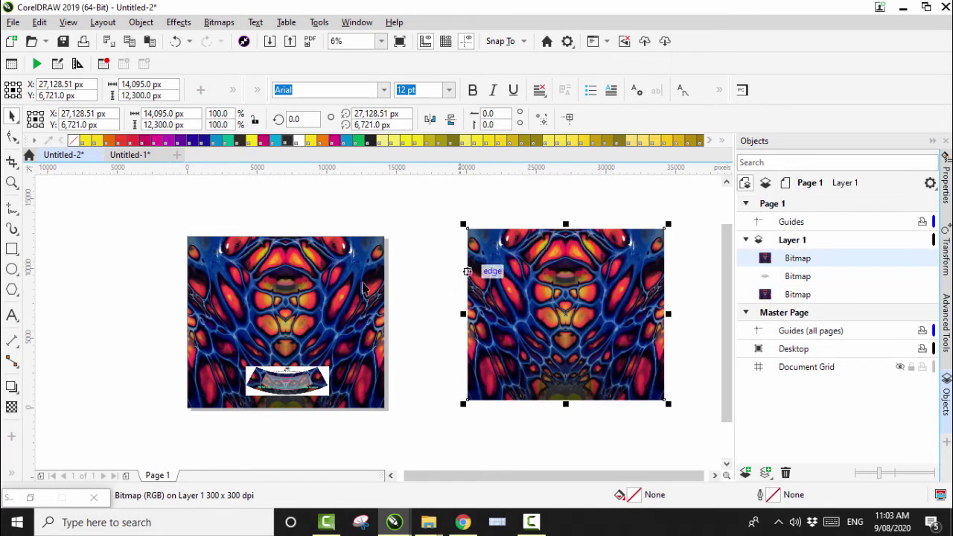
Crop the artwork on the page to the corners of the waistband template, 5,999.5 by 2,099.83 px.
{"action": "left_click", "coordinate": [303, 297]}
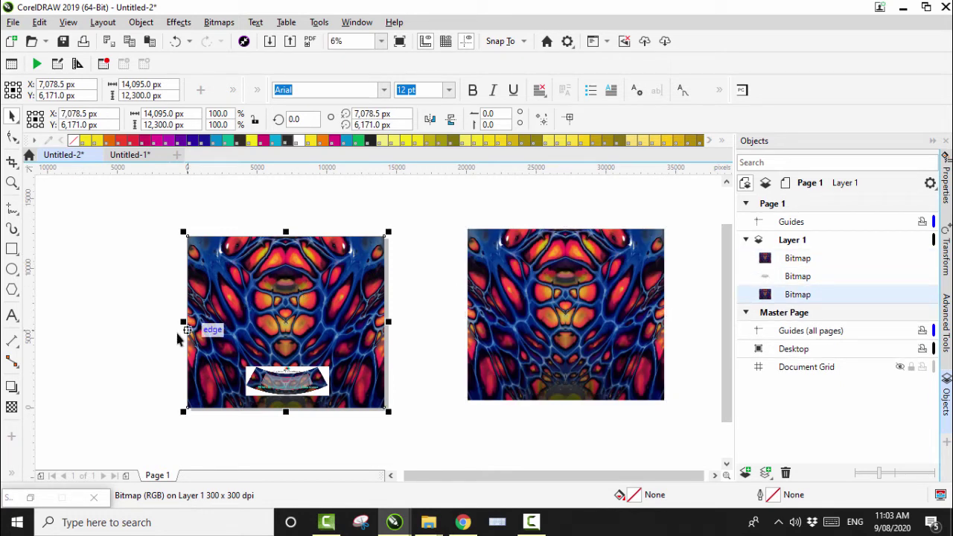
{"action": "left_click", "coordinate": [12, 184]}
{"action": "left_click_drag", "start_coordinate": [217, 367], "coordinate": [364, 415]}
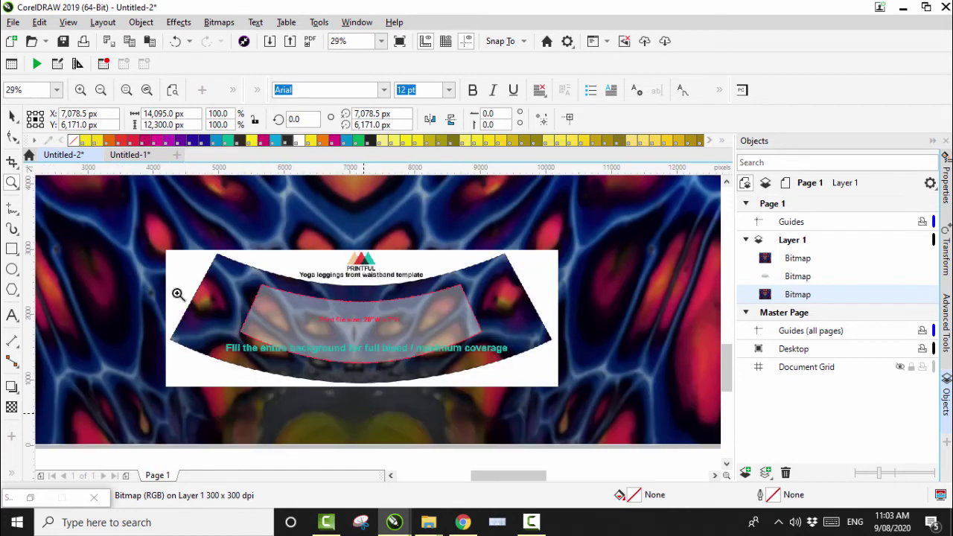
{"action": "left_click", "coordinate": [12, 117]}
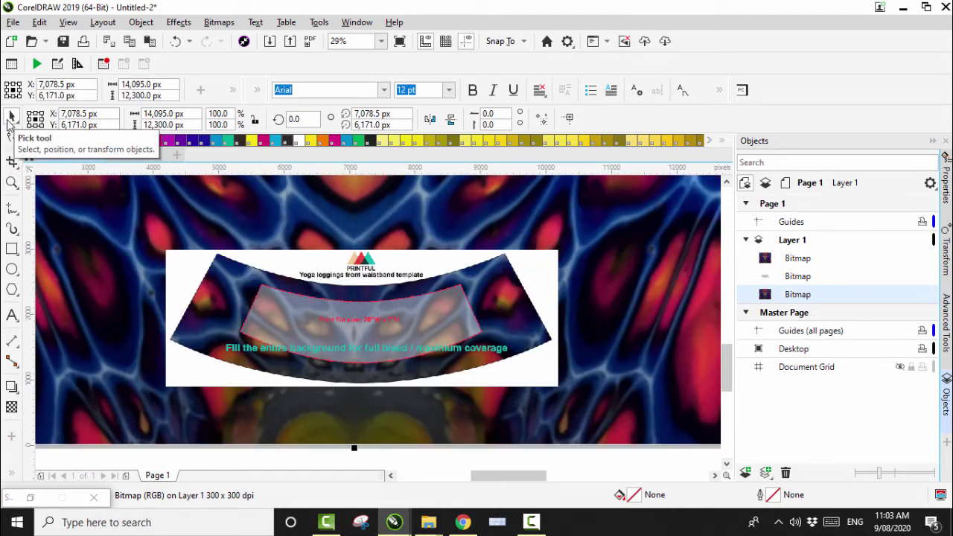
{"action": "left_click", "coordinate": [12, 164]}
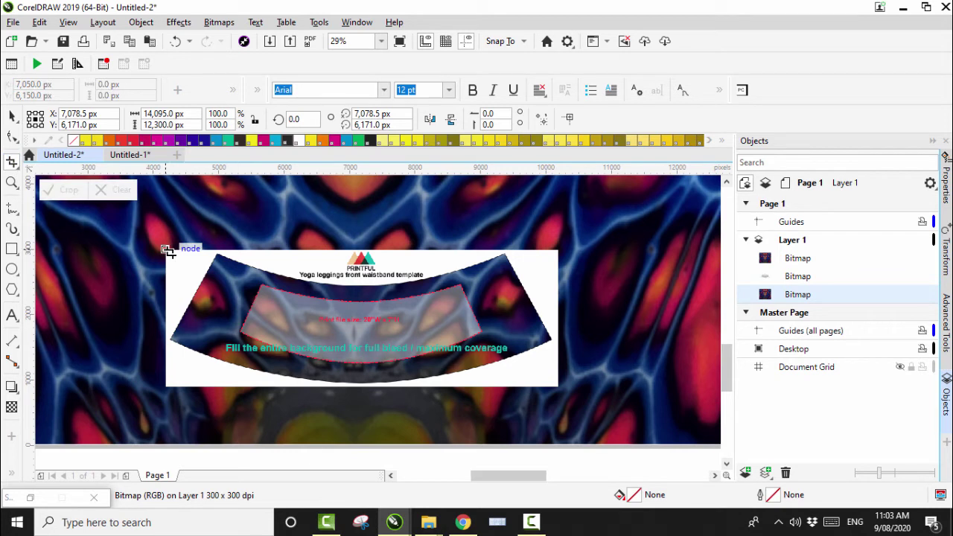
{"action": "left_click_drag", "start_coordinate": [169, 251], "coordinate": [557, 385]}
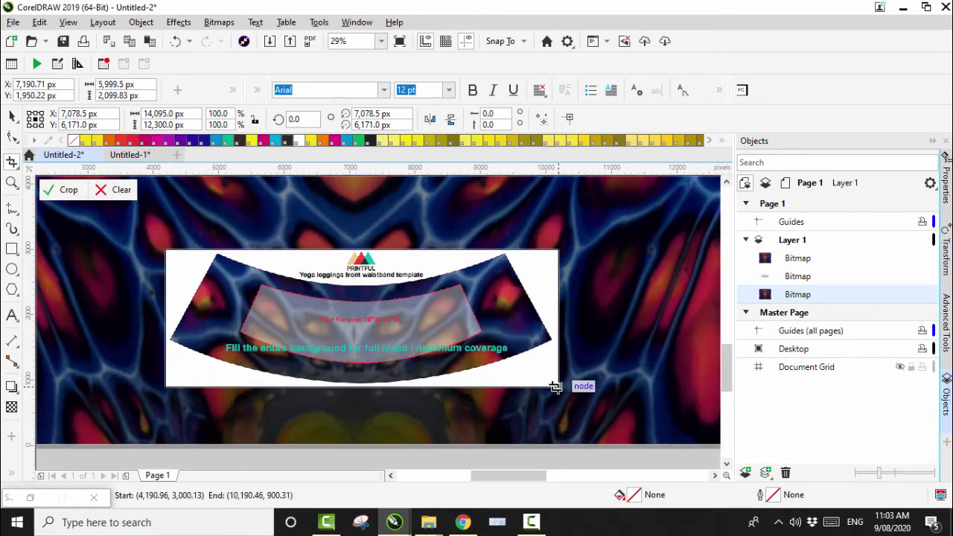
{"action": "double_click", "coordinate": [374, 316]}
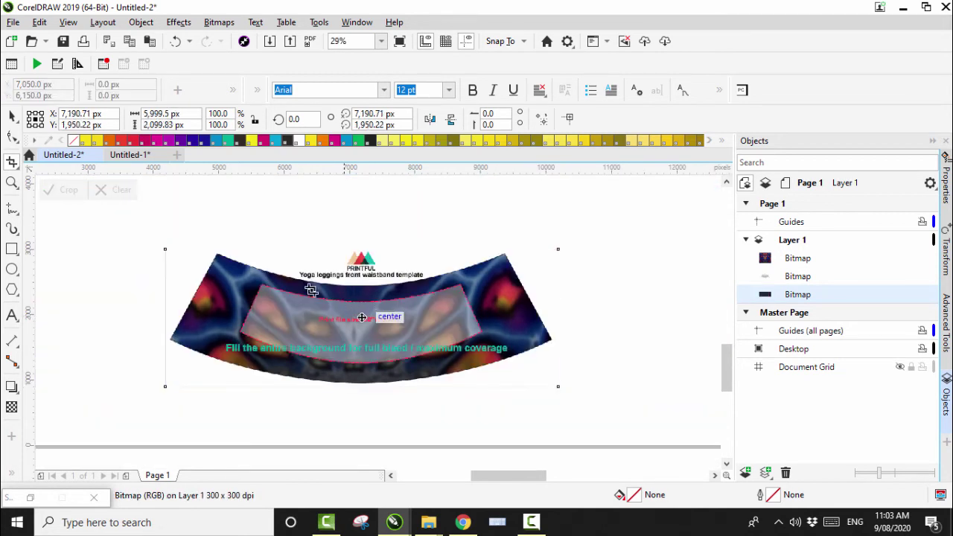
{"action": "key", "text": "space"}
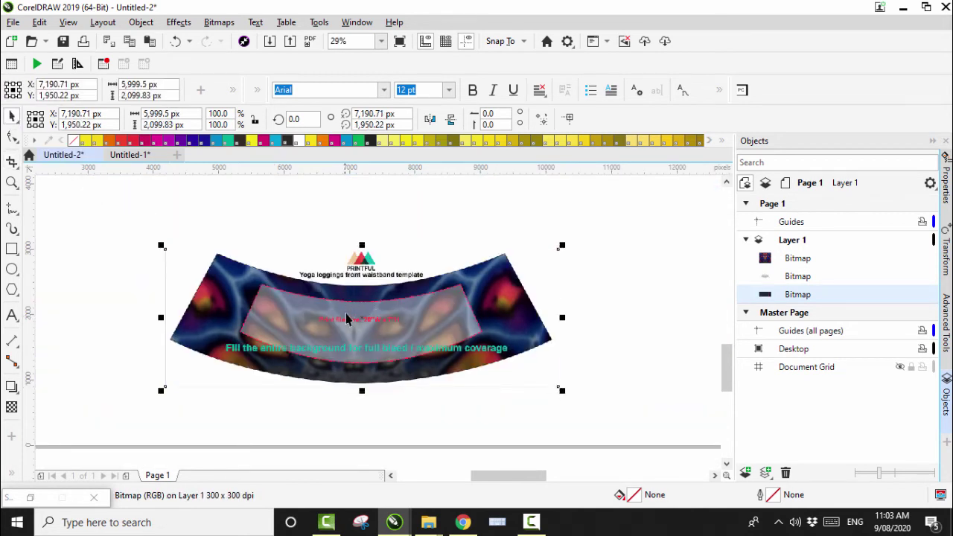
Delete the waistband template bitmap lying over the cropped artwork.
{"action": "left_click", "coordinate": [798, 277]}
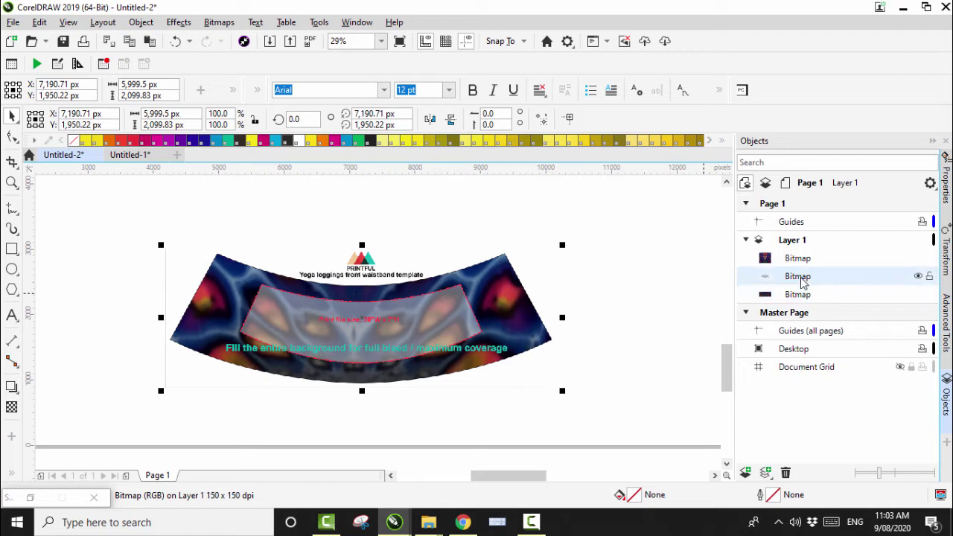
{"action": "right_click", "coordinate": [802, 281]}
{"action": "left_click", "coordinate": [826, 202]}
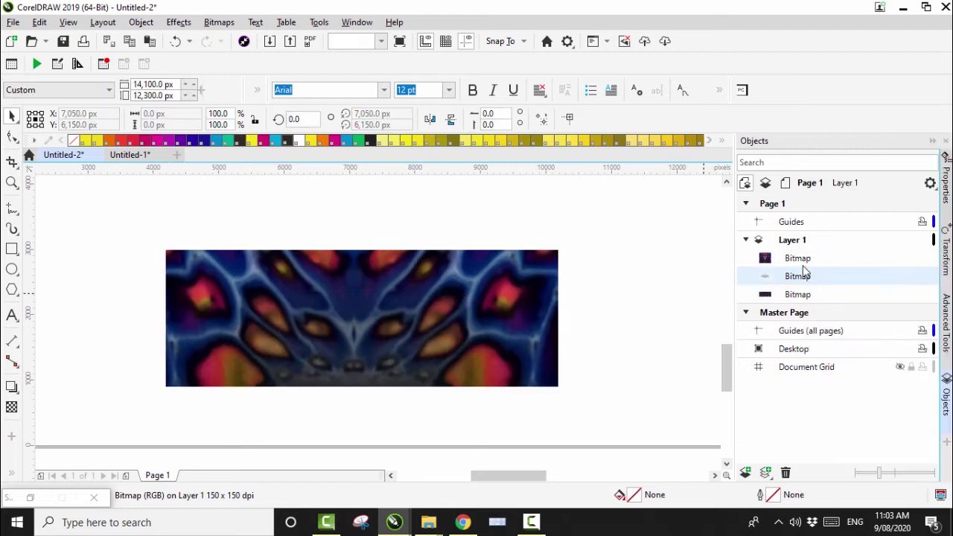
{"action": "scroll", "coordinate": [618, 309], "scroll_direction": "down", "scroll_amount": 4}
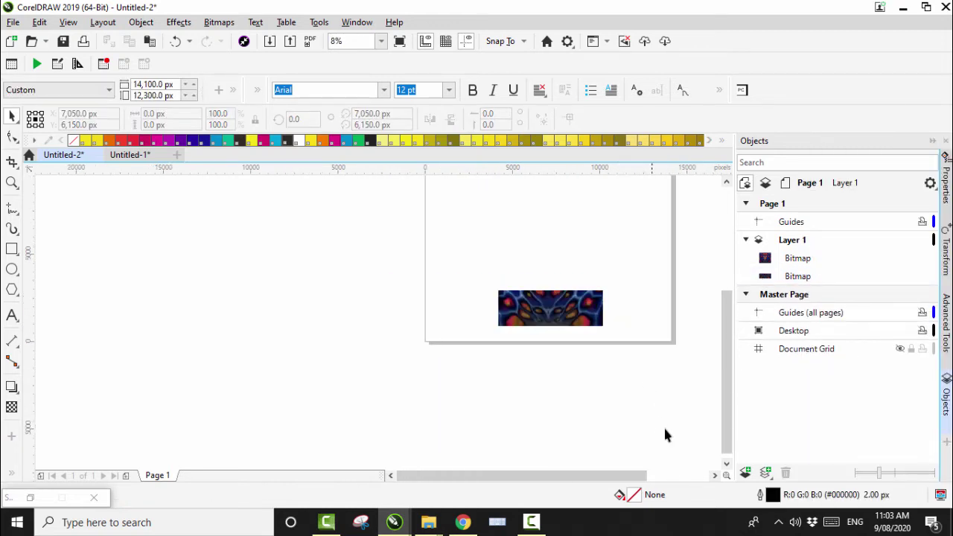
Delete the spare full-size copy of the artwork beside the page.
{"action": "left_click", "coordinate": [715, 475]}
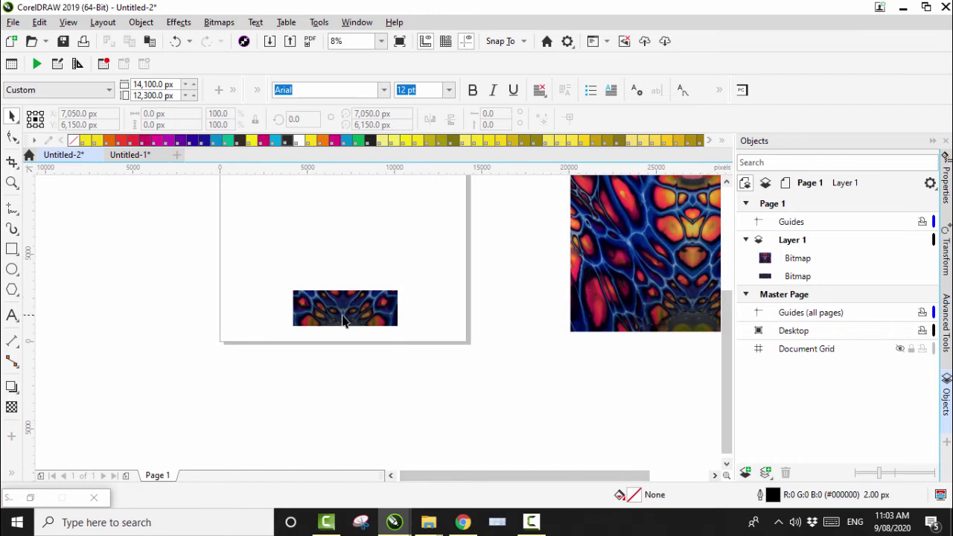
{"action": "left_click", "coordinate": [342, 320]}
{"action": "right_click", "coordinate": [344, 315]}
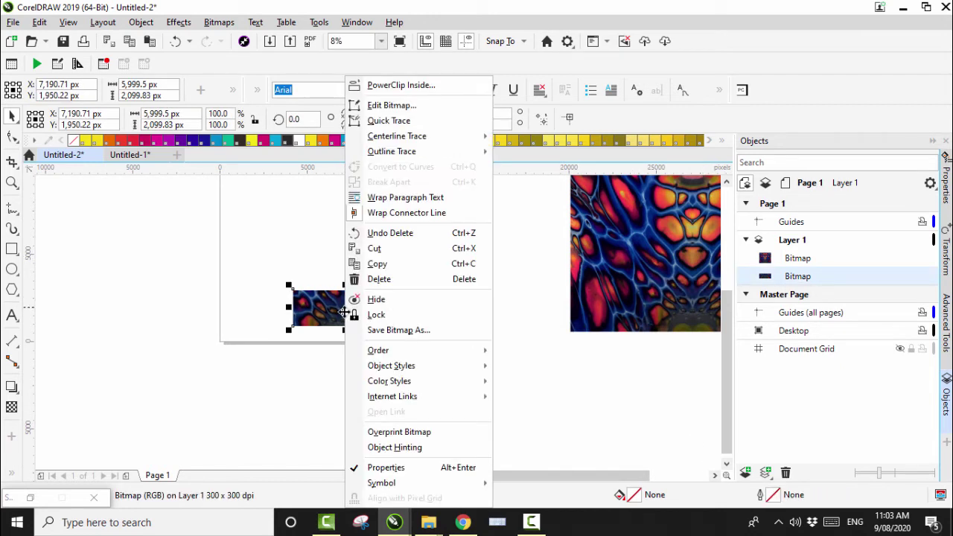
{"action": "left_click", "coordinate": [138, 294]}
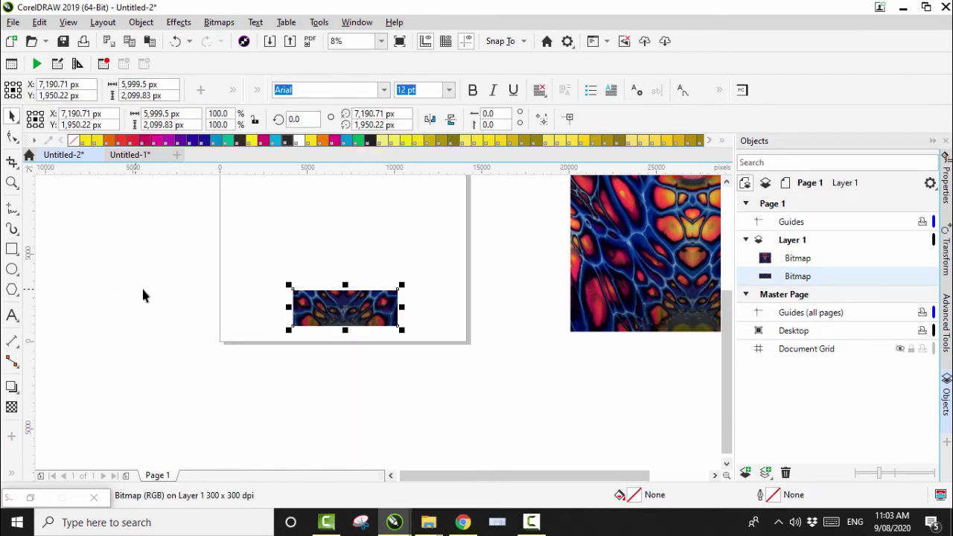
{"action": "left_click", "coordinate": [157, 292]}
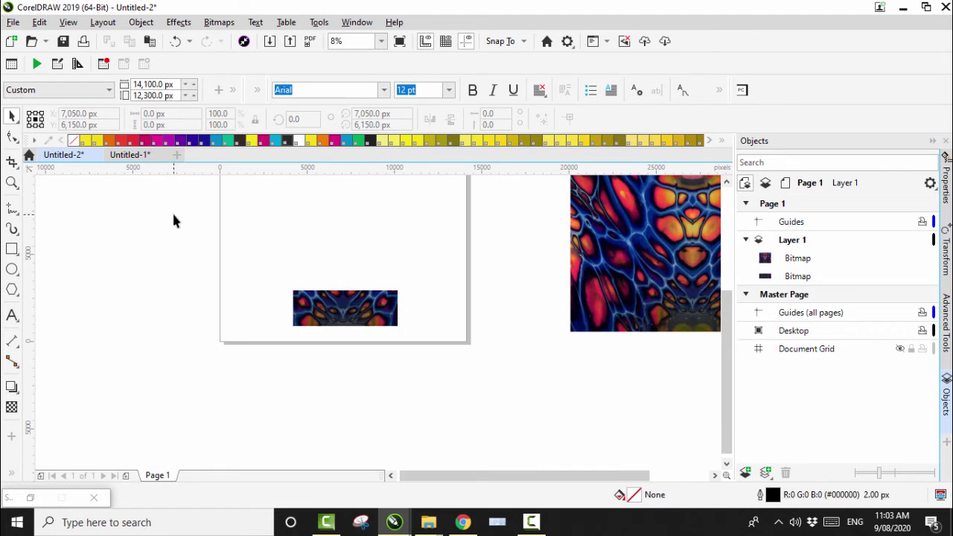
{"action": "left_click_drag", "start_coordinate": [593, 275], "coordinate": [564, 278]}
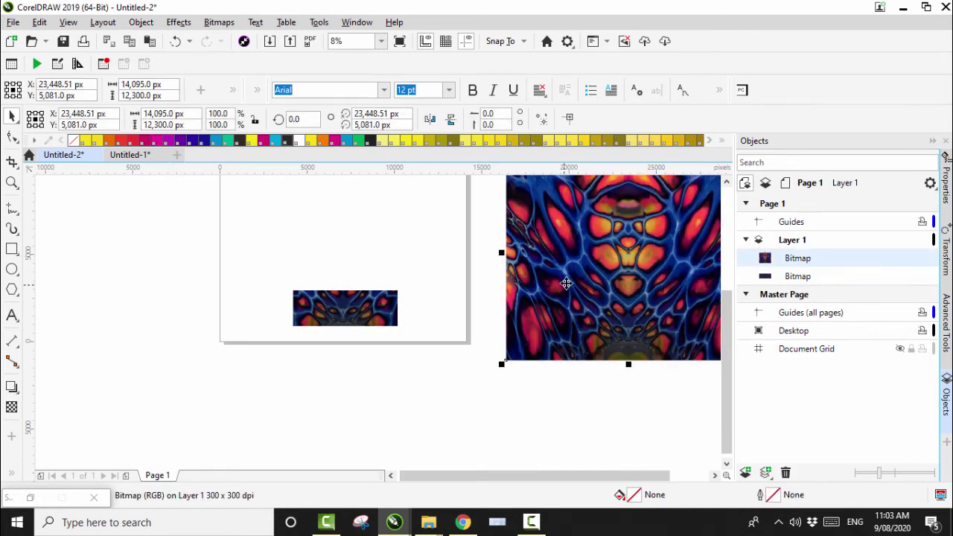
{"action": "right_click", "coordinate": [574, 279]}
{"action": "left_click", "coordinate": [579, 279]}
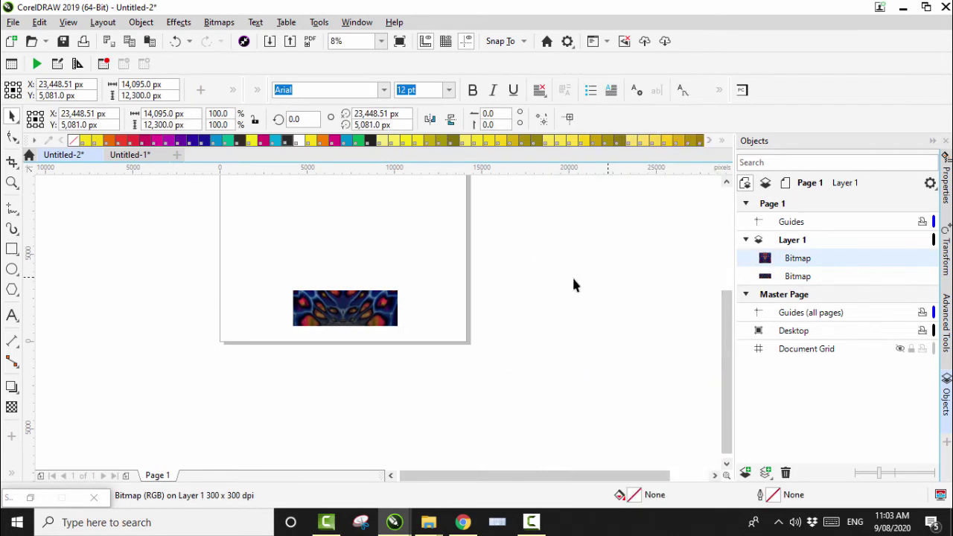
Export the cropped waistband artwork as a JPEG named "waist band" in the Ink and Sheleeart folder, at High quality 80%.
{"action": "left_click", "coordinate": [339, 309]}
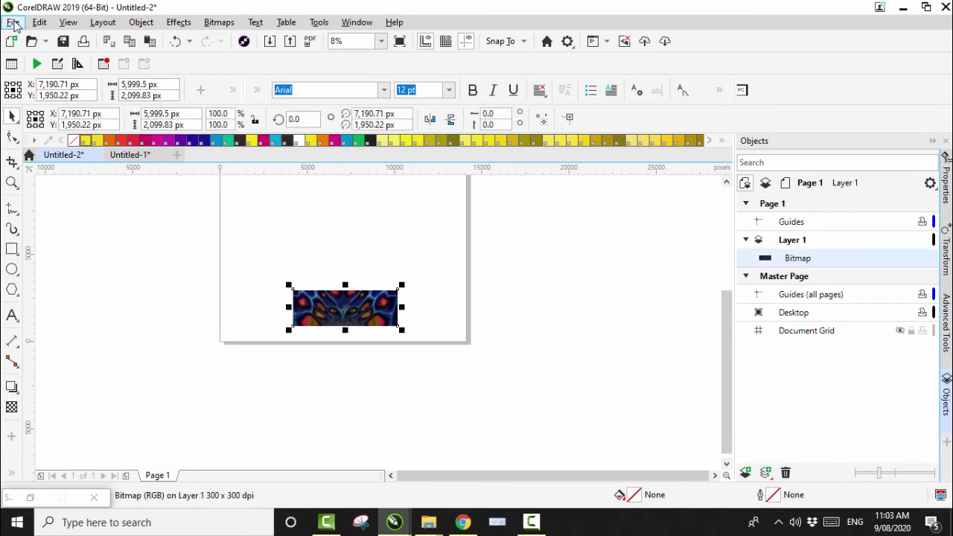
{"action": "left_click", "coordinate": [14, 22]}
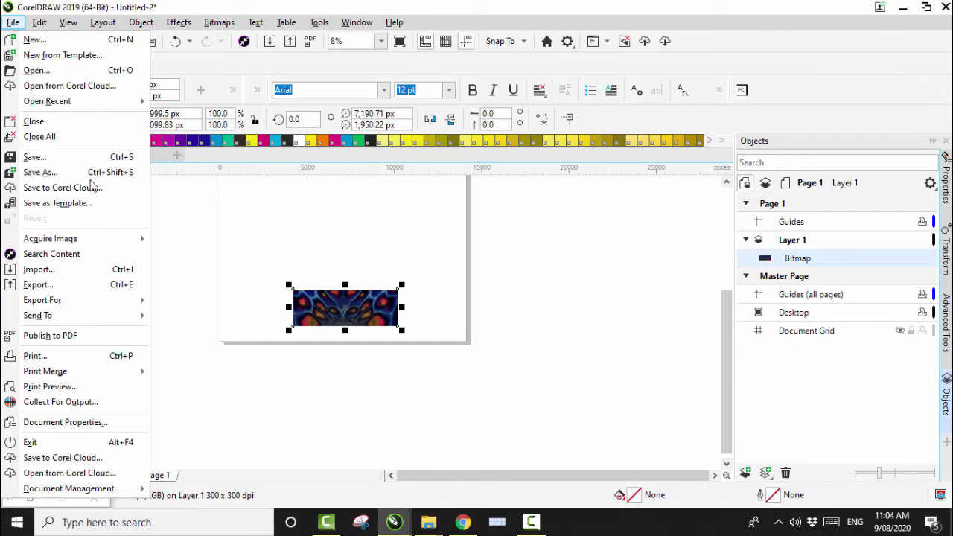
{"action": "left_click", "coordinate": [52, 289]}
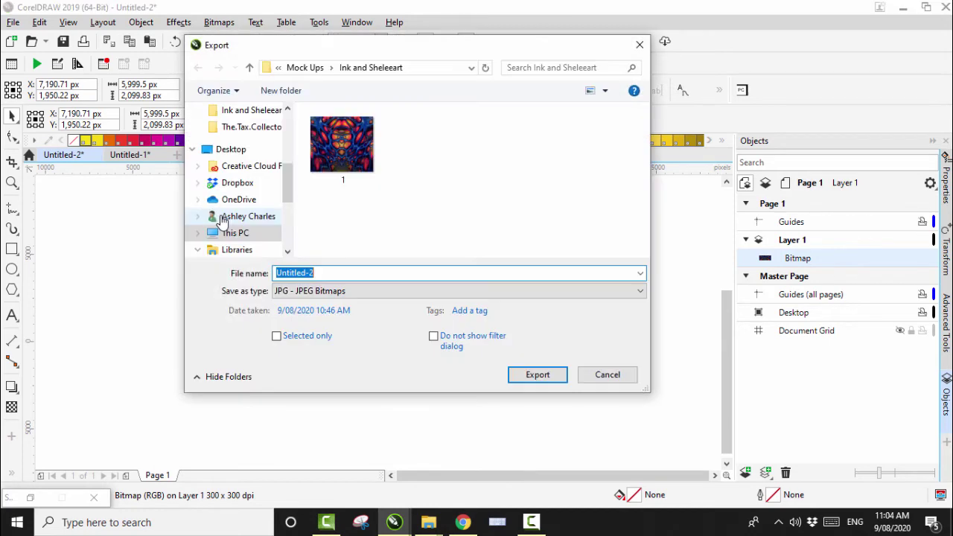
{"action": "type", "text": "waist band"}
{"action": "left_click", "coordinate": [529, 378]}
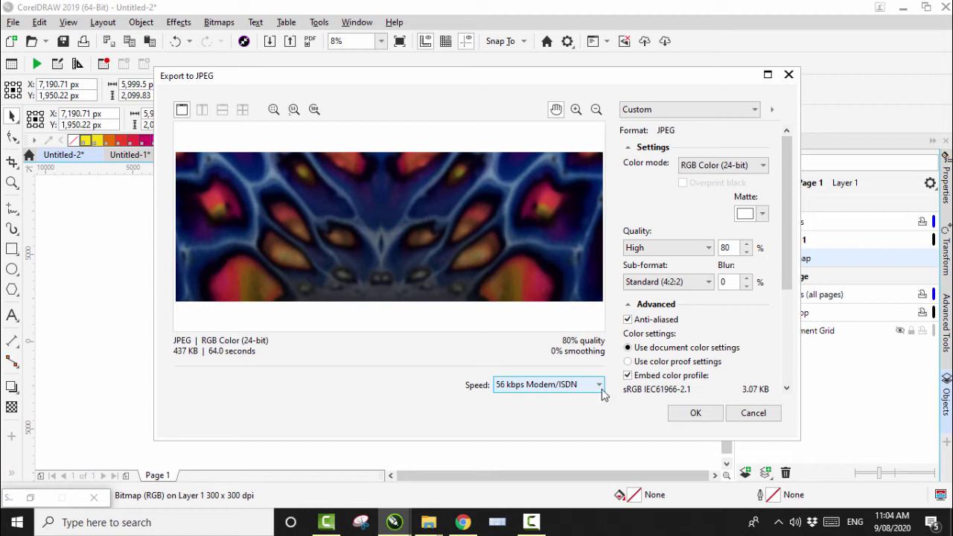
{"action": "left_click", "coordinate": [697, 414]}
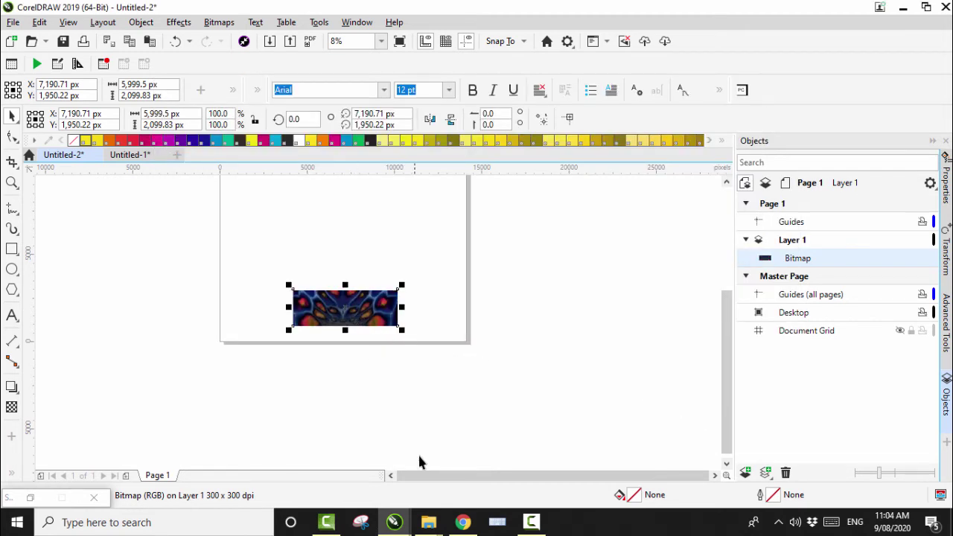
Switch to Printful in Chrome and upload the "waist band" image from the Ink and Sheleeart folder for the front waist.
{"action": "left_click", "coordinate": [463, 522]}
{"action": "left_click", "coordinate": [568, 151]}
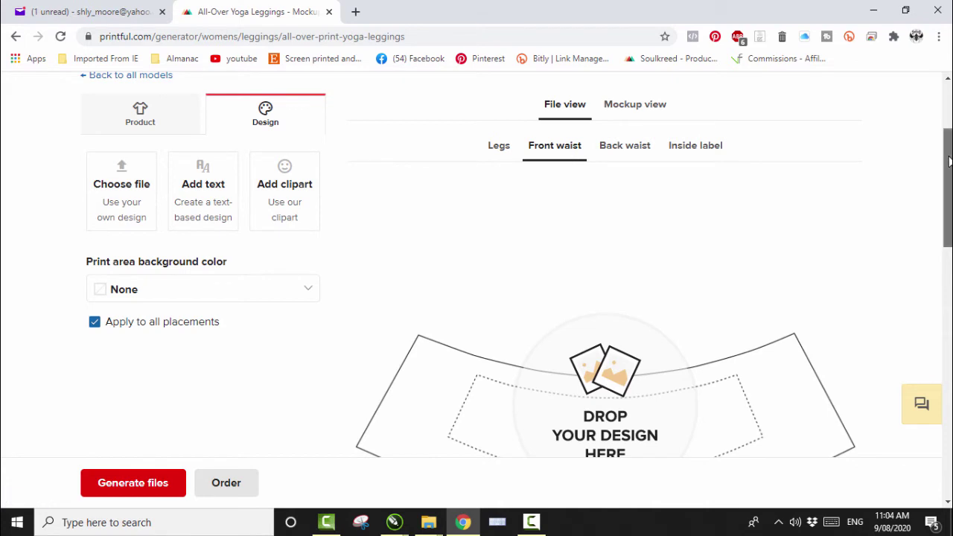
{"action": "left_click_drag", "start_coordinate": [949, 160], "coordinate": [949, 179]}
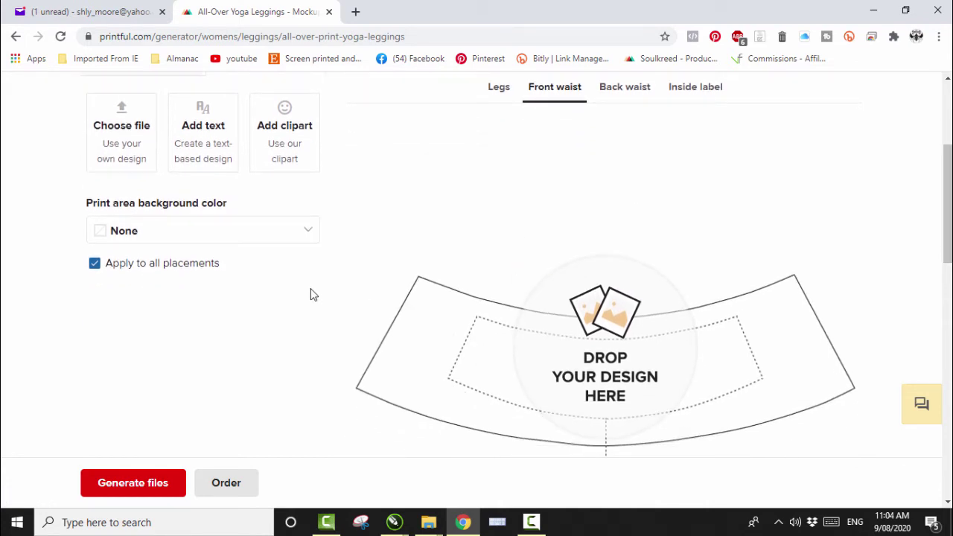
{"action": "left_click", "coordinate": [122, 145]}
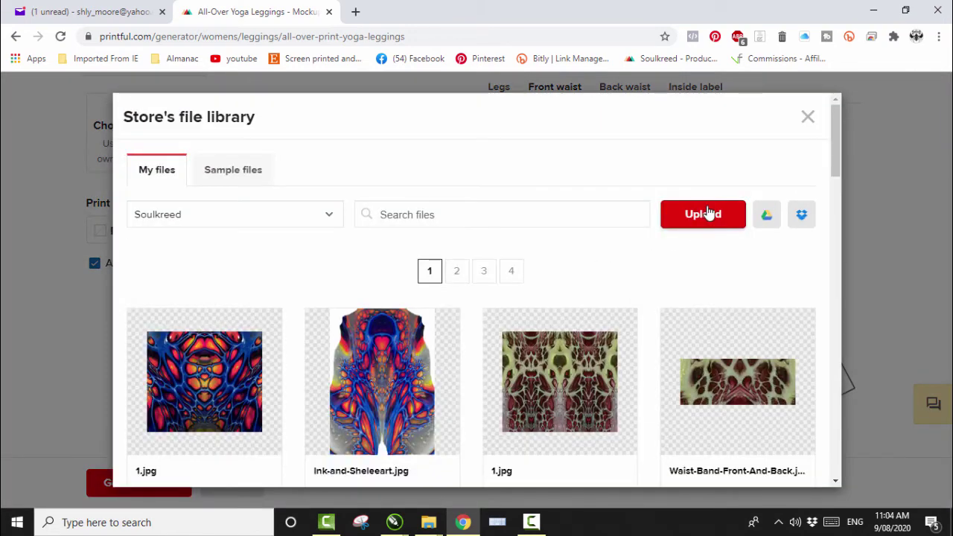
{"action": "left_click", "coordinate": [698, 214]}
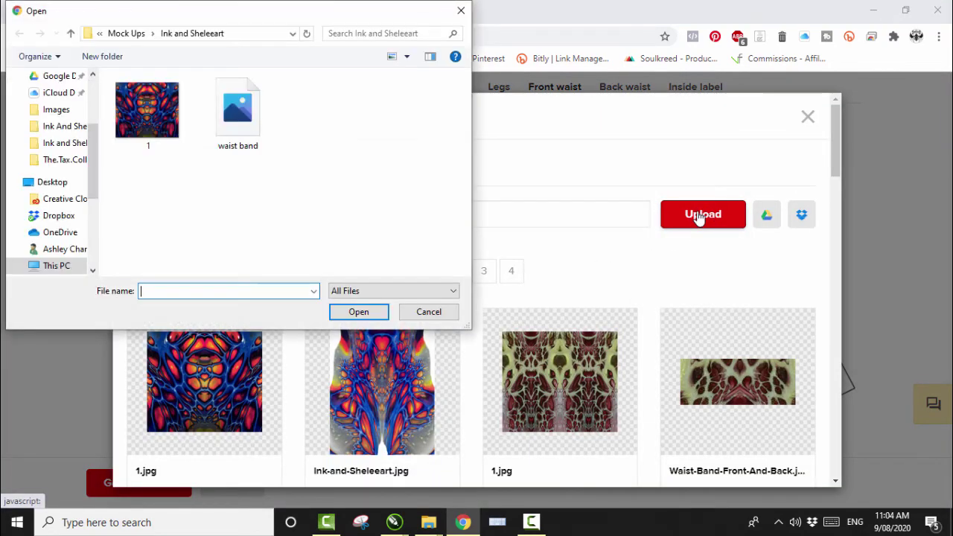
{"action": "left_click", "coordinate": [258, 128]}
{"action": "left_click", "coordinate": [347, 316]}
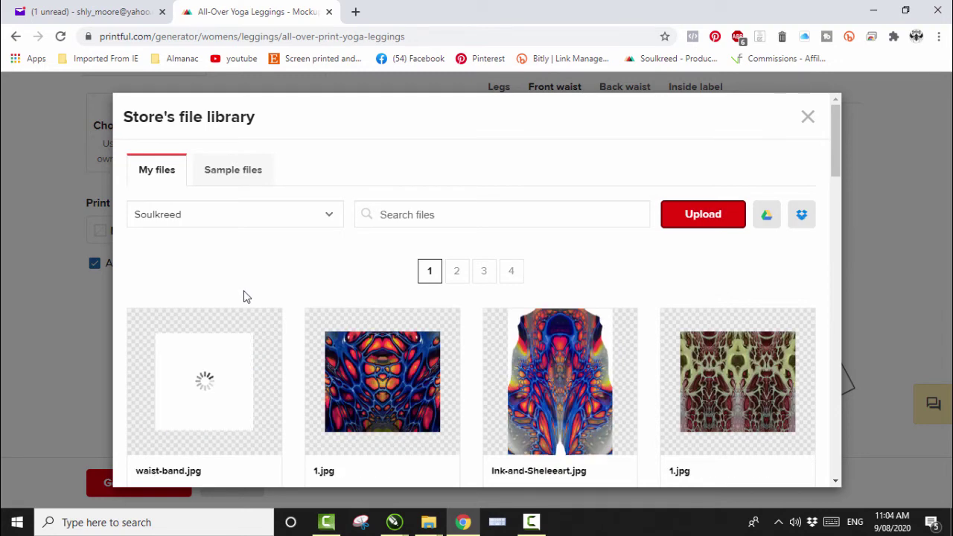
Place waist-band.jpg on the front waist and shift it slightly right so the pattern lines up with the centre mark.
{"action": "left_click", "coordinate": [203, 380]}
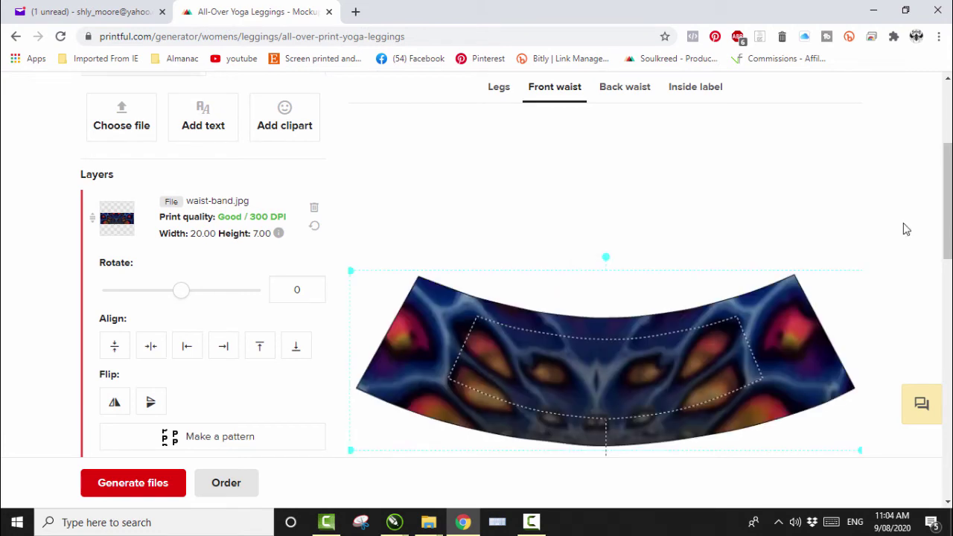
{"action": "left_click_drag", "start_coordinate": [597, 380], "coordinate": [607, 381]}
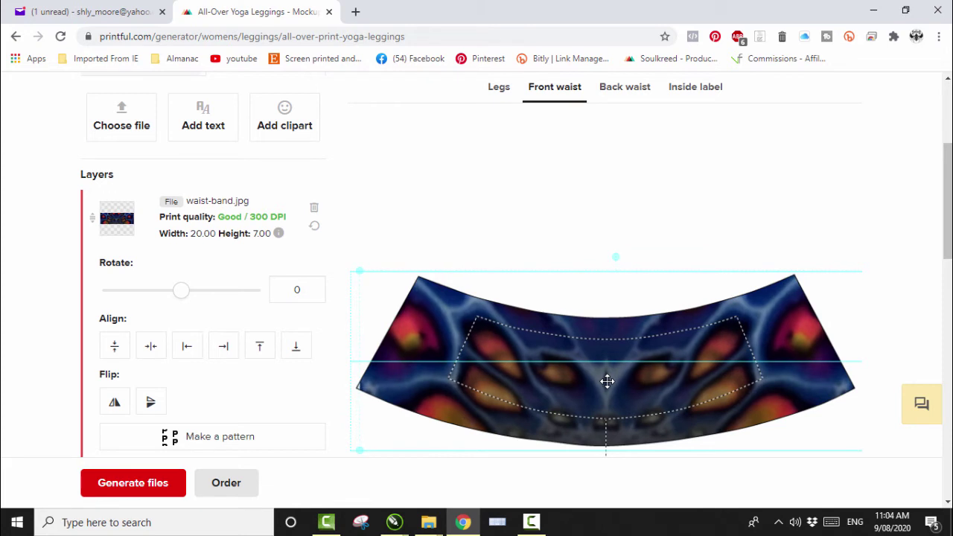
{"action": "left_click_drag", "start_coordinate": [606, 382], "coordinate": [606, 381]}
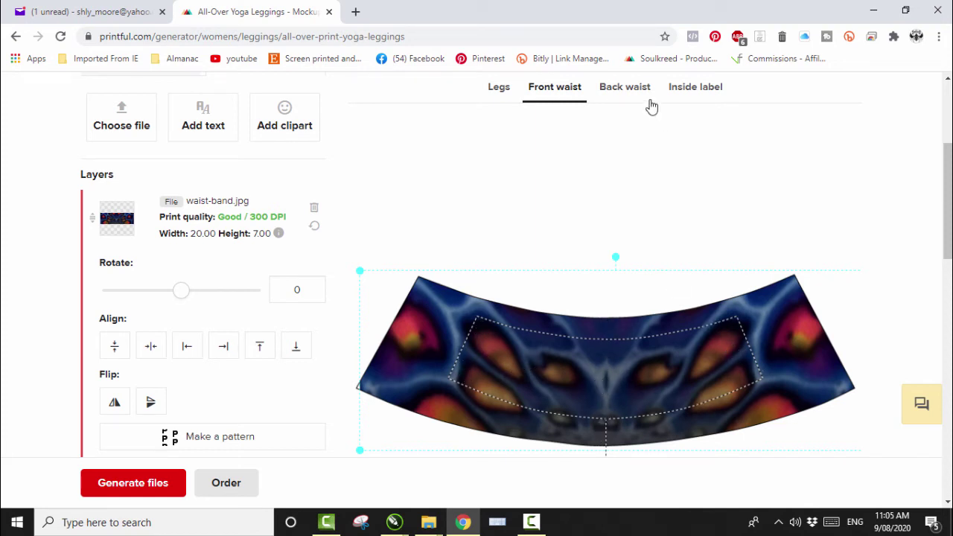
Place waist-band.jpg on the back waist, shift it slightly right to centre the pattern, and flip it vertically.
{"action": "left_click", "coordinate": [618, 89]}
{"action": "left_click", "coordinate": [121, 132]}
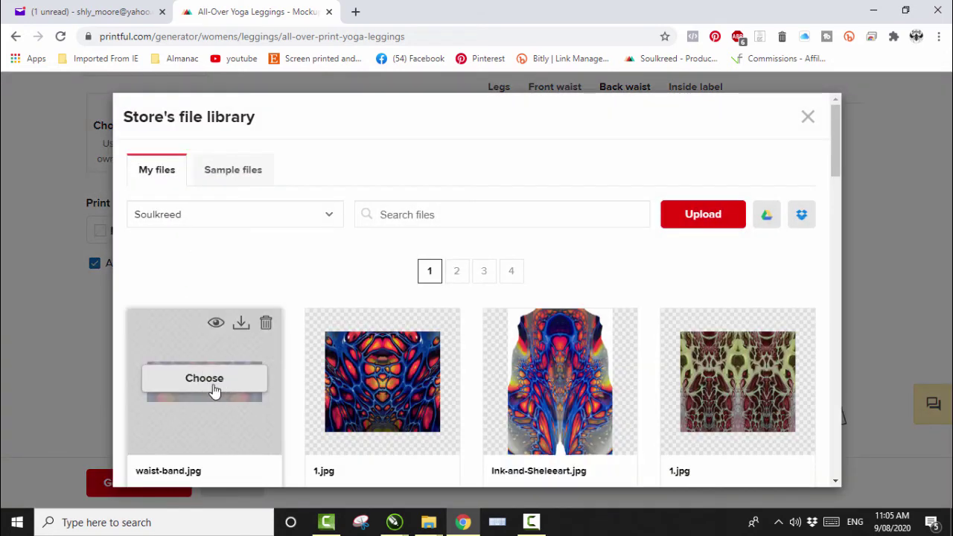
{"action": "left_click", "coordinate": [205, 388]}
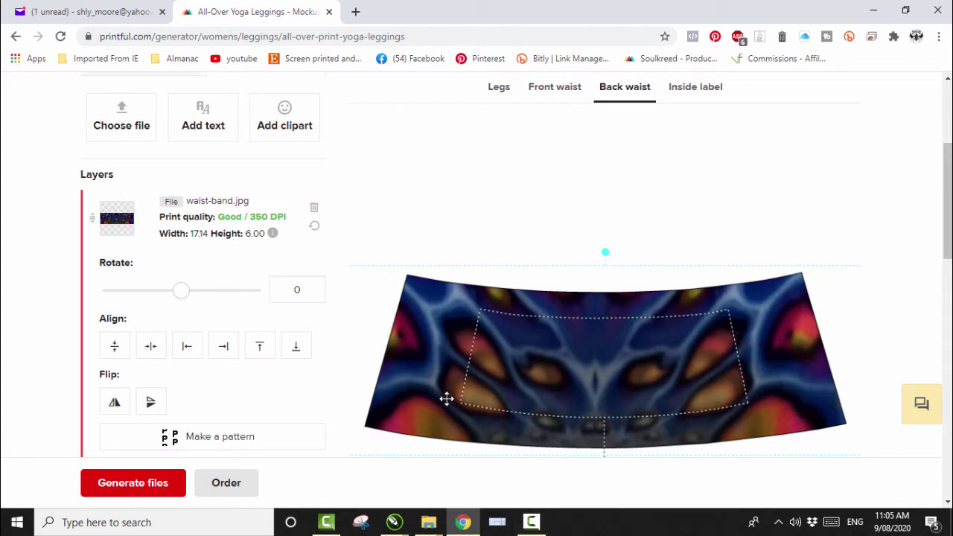
{"action": "left_click_drag", "start_coordinate": [600, 379], "coordinate": [609, 379]}
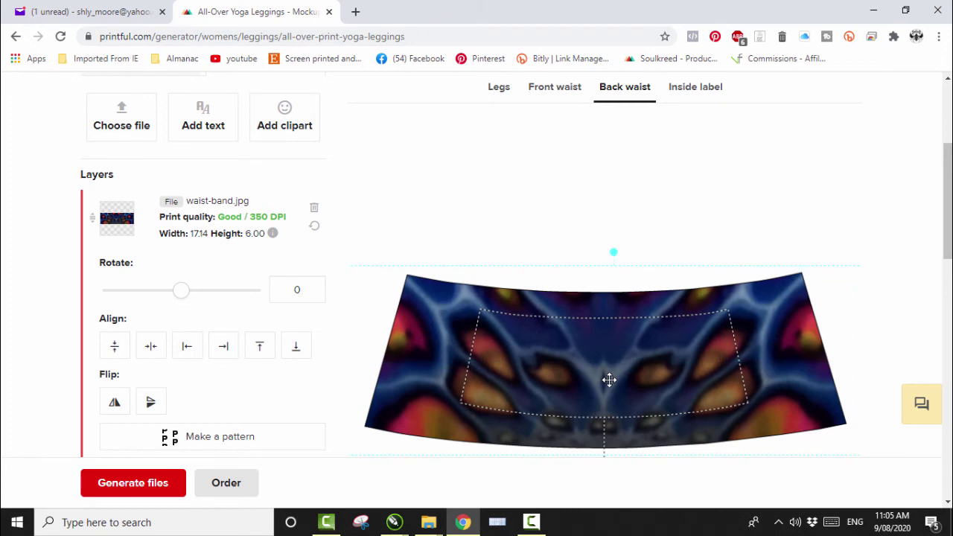
{"action": "left_click", "coordinate": [150, 405]}
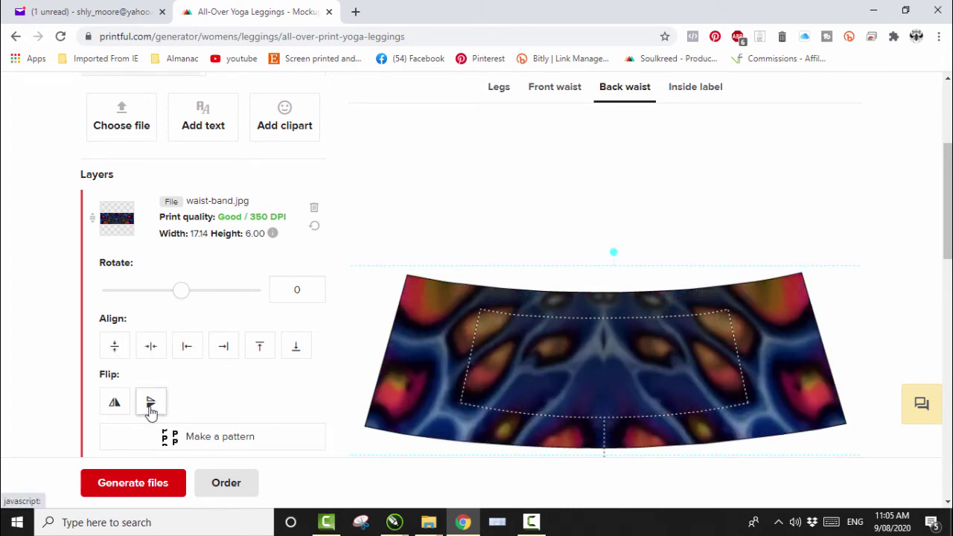
Look through the store's file library for the logo and place Logo.jpg on the inside label.
{"action": "left_click", "coordinate": [673, 89]}
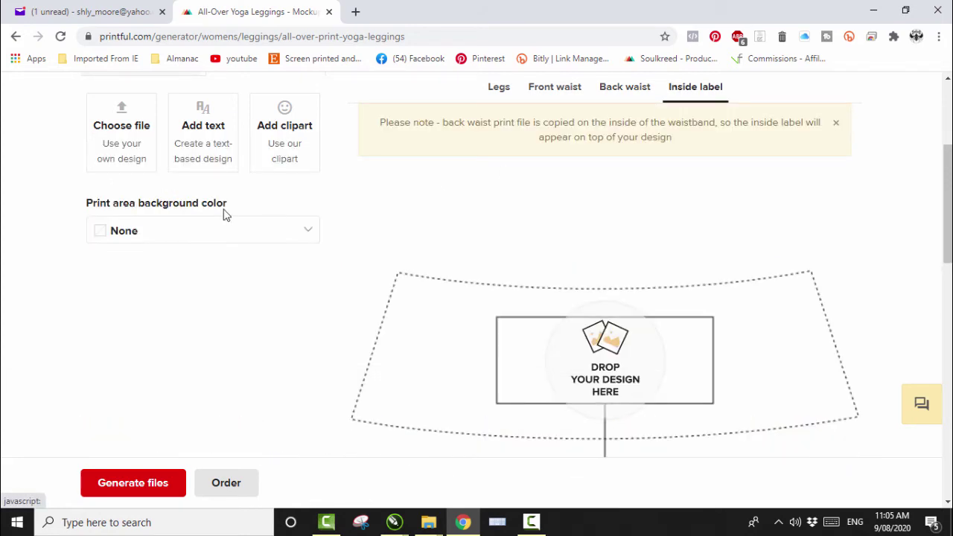
{"action": "left_click", "coordinate": [126, 147]}
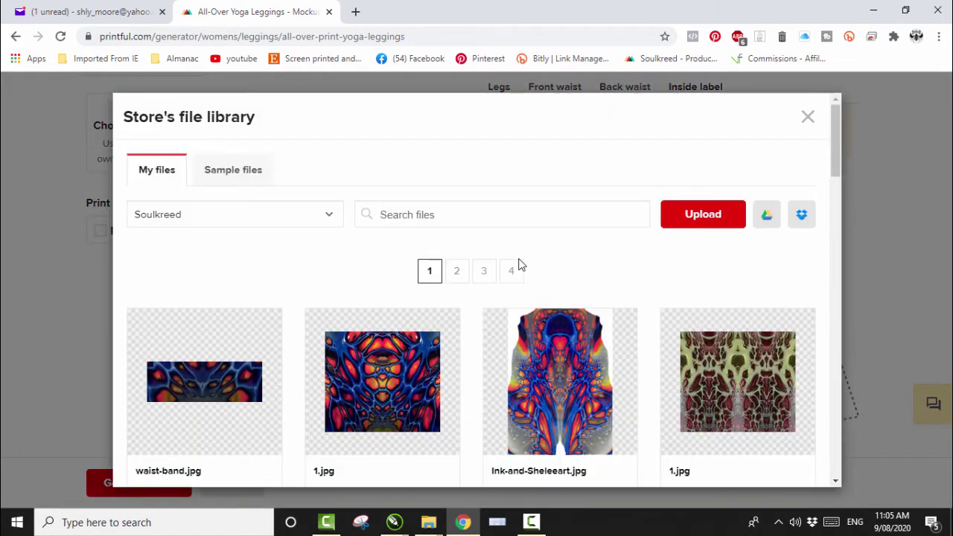
{"action": "left_click", "coordinate": [511, 274]}
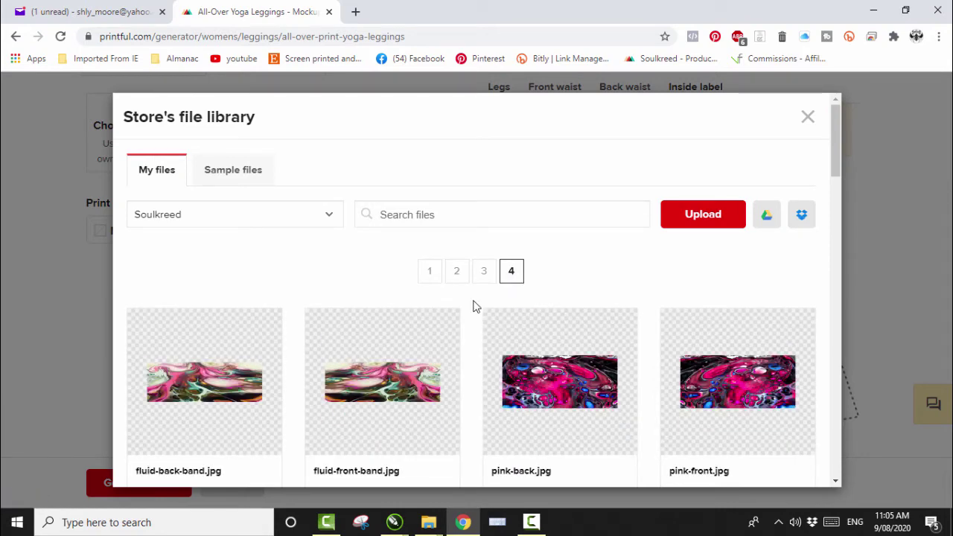
{"action": "left_click", "coordinate": [429, 275]}
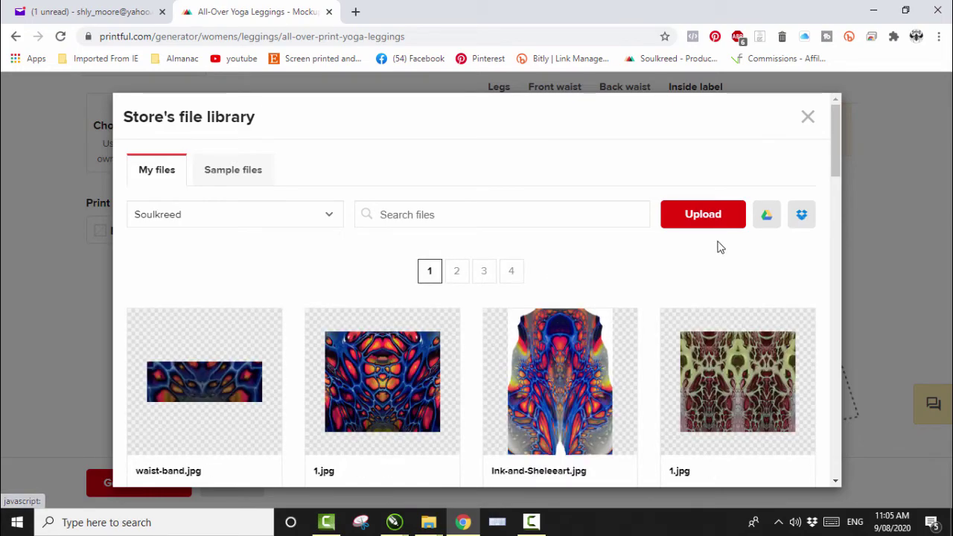
{"action": "scroll", "coordinate": [563, 311], "scroll_direction": "down", "scroll_amount": 4}
{"action": "scroll", "coordinate": [564, 311], "scroll_direction": "down", "scroll_amount": 5}
{"action": "scroll", "coordinate": [588, 290], "scroll_direction": "up", "scroll_amount": 10}
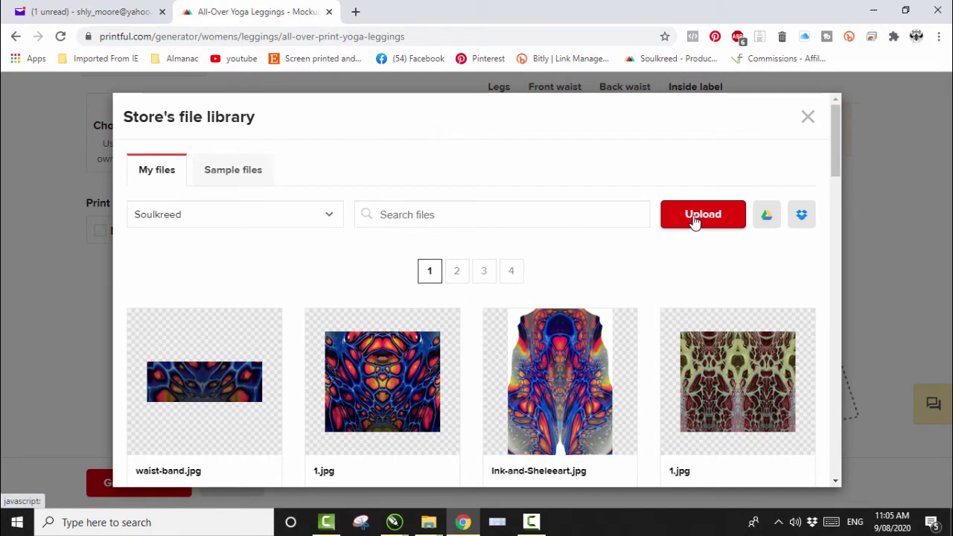
{"action": "mouse_move", "coordinate": [532, 525]}
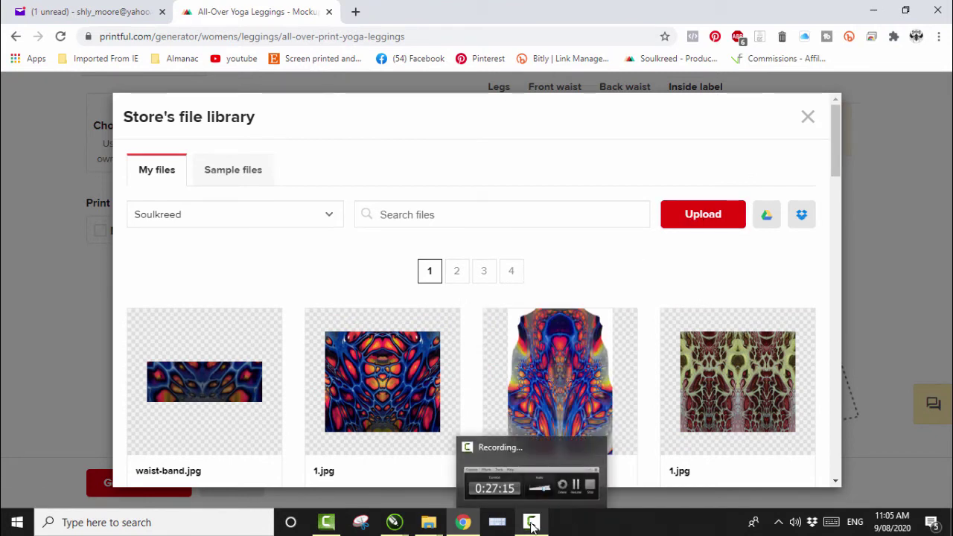
{"action": "left_click", "coordinate": [532, 525]}
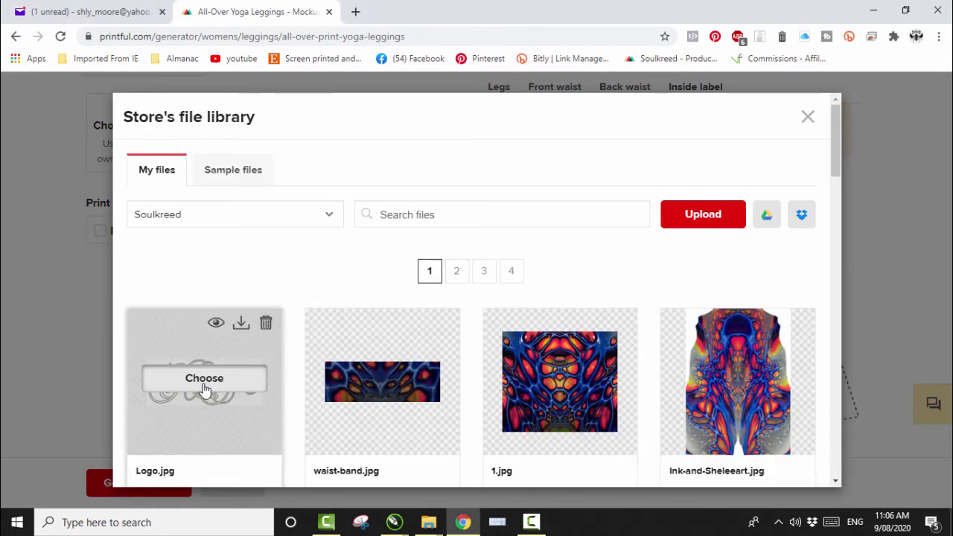
{"action": "left_click", "coordinate": [205, 379]}
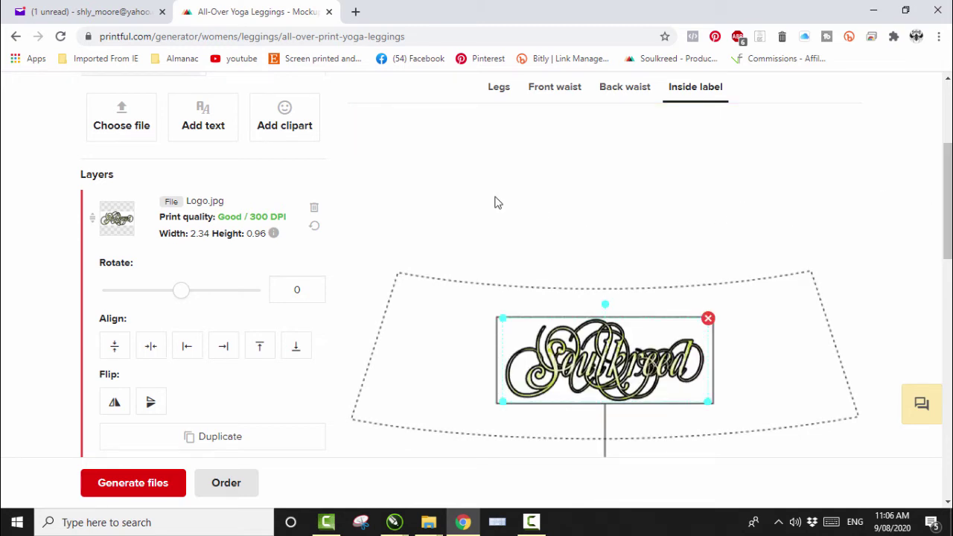
Generate the leggings mockups with Lifestyle, Lifestyle 2 and Lifestyle 3 included alongside the Fitness Barefoot mockups.
{"action": "scroll", "coordinate": [339, 258], "scroll_direction": "down", "scroll_amount": 2}
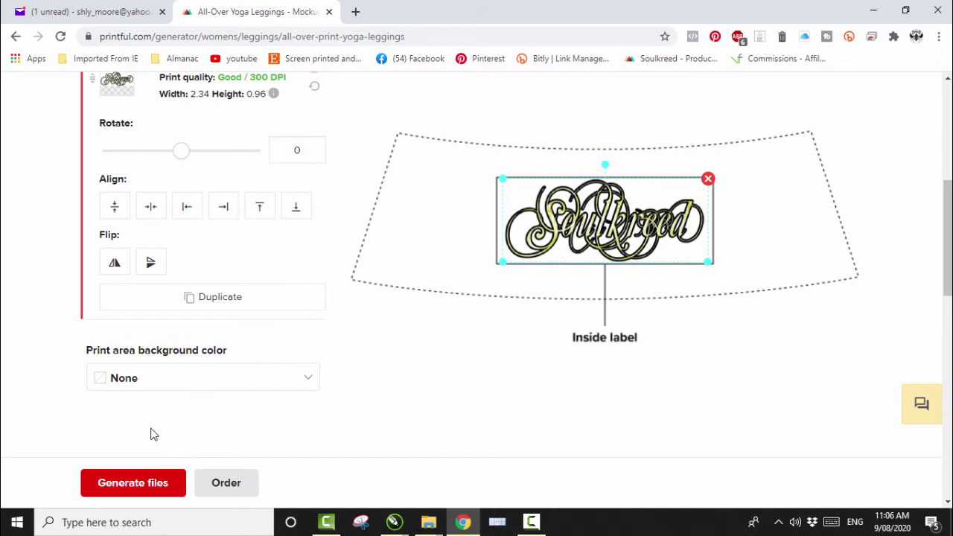
{"action": "left_click", "coordinate": [131, 482]}
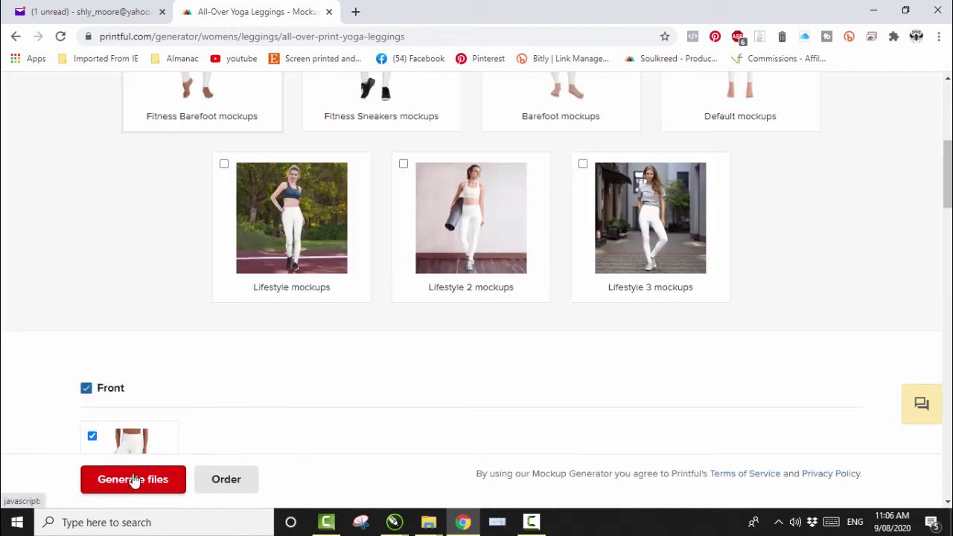
{"action": "scroll", "coordinate": [219, 376], "scroll_direction": "up", "scroll_amount": 2}
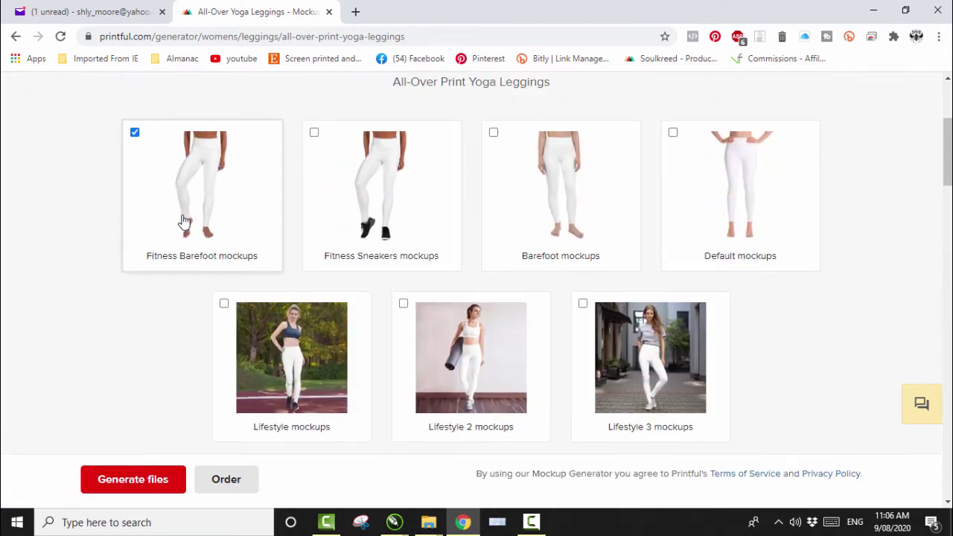
{"action": "left_click", "coordinate": [224, 305]}
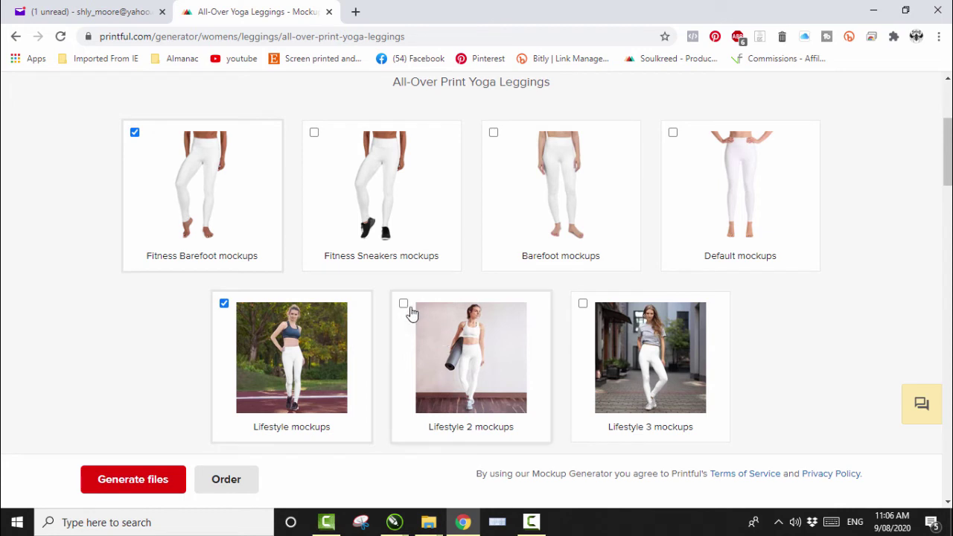
{"action": "left_click", "coordinate": [444, 311]}
{"action": "left_click", "coordinate": [584, 304]}
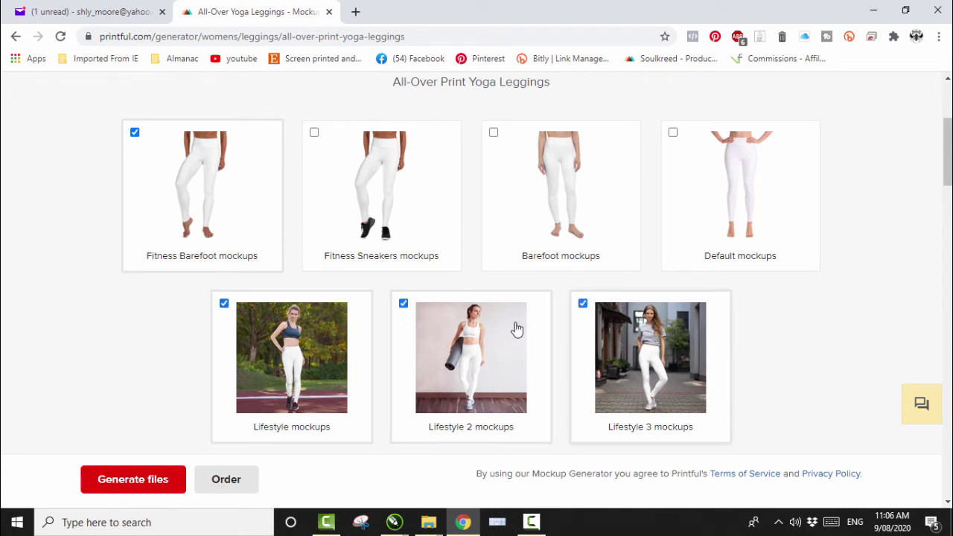
{"action": "left_click", "coordinate": [128, 483]}
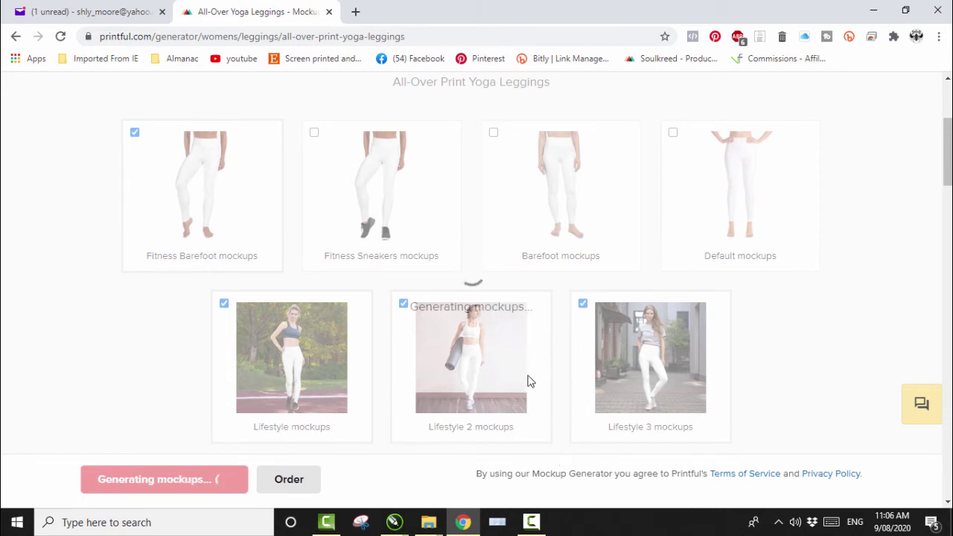
Download the generated mockup files.
{"action": "left_click", "coordinate": [531, 522]}
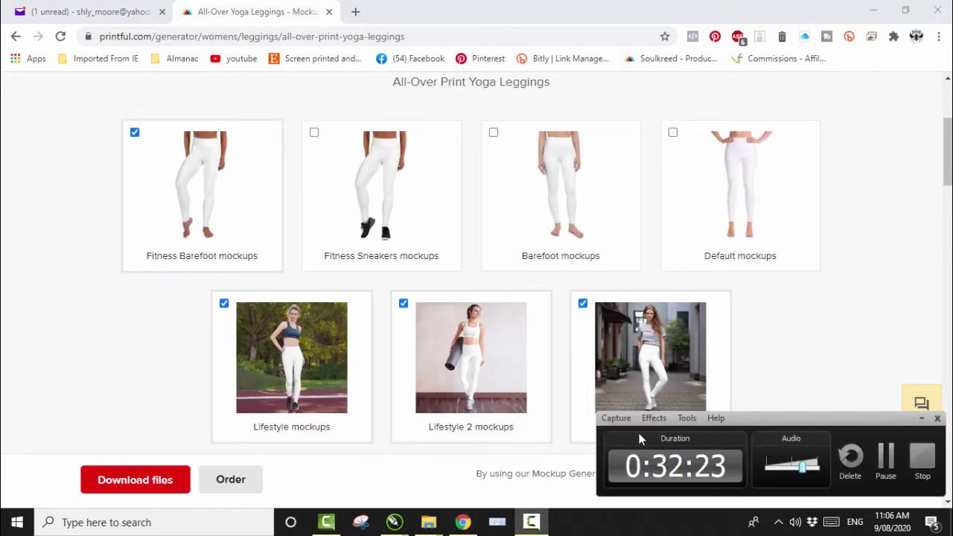
{"action": "left_click", "coordinate": [918, 419]}
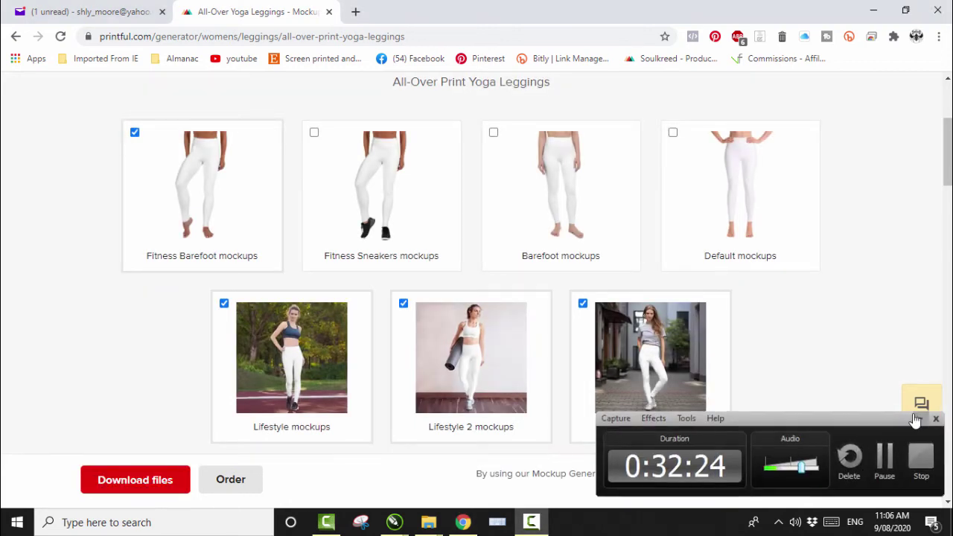
{"action": "left_click", "coordinate": [143, 478]}
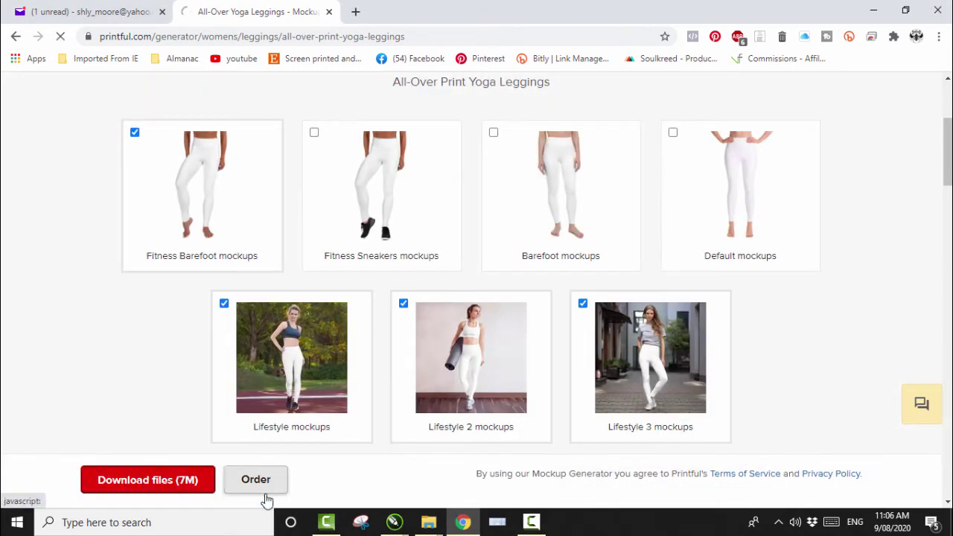
{"action": "mouse_move", "coordinate": [533, 524]}
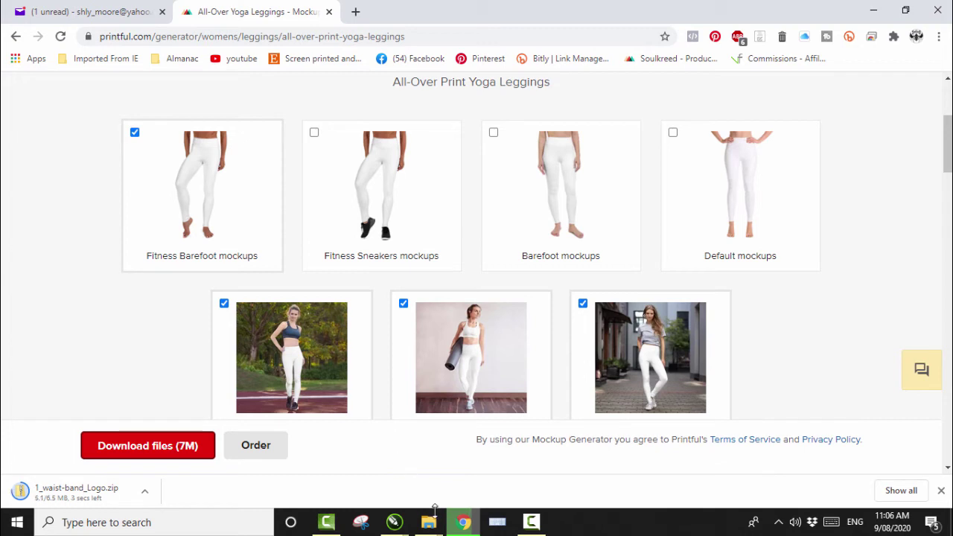
Switch to File Explorer and extract the 1_waist-band_Logo archive in Downloads into its default folder, showing the extracted files.
{"action": "mouse_move", "coordinate": [432, 521]}
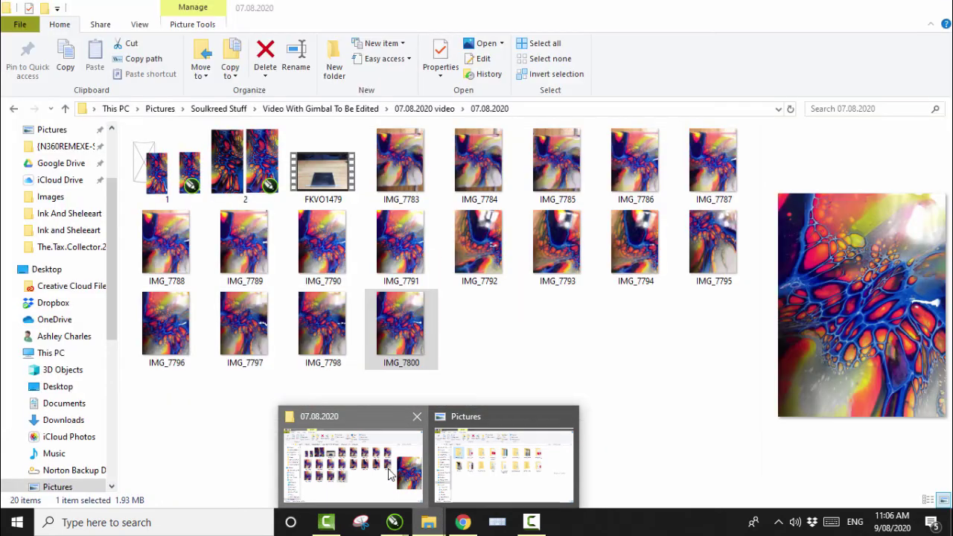
{"action": "left_click", "coordinate": [389, 475]}
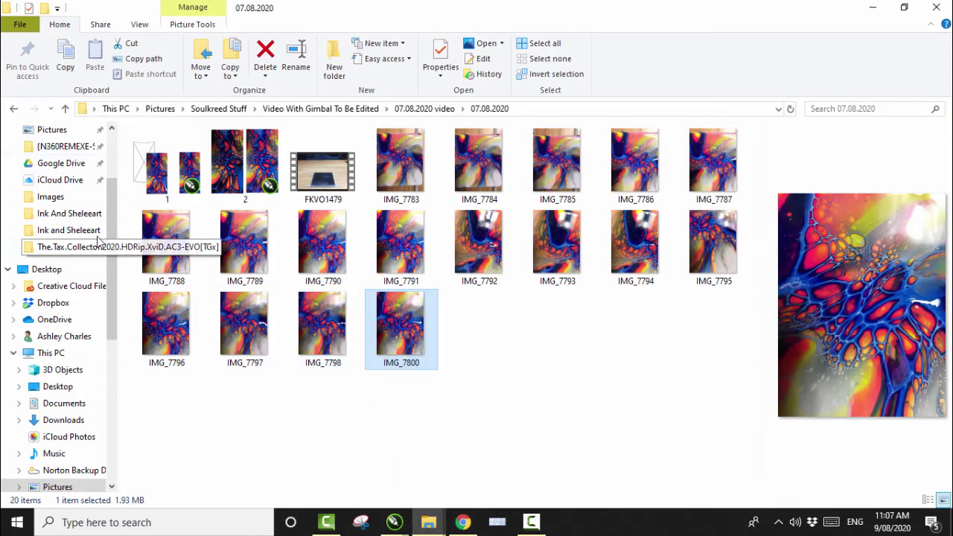
{"action": "left_click_drag", "start_coordinate": [113, 221], "coordinate": [114, 164]}
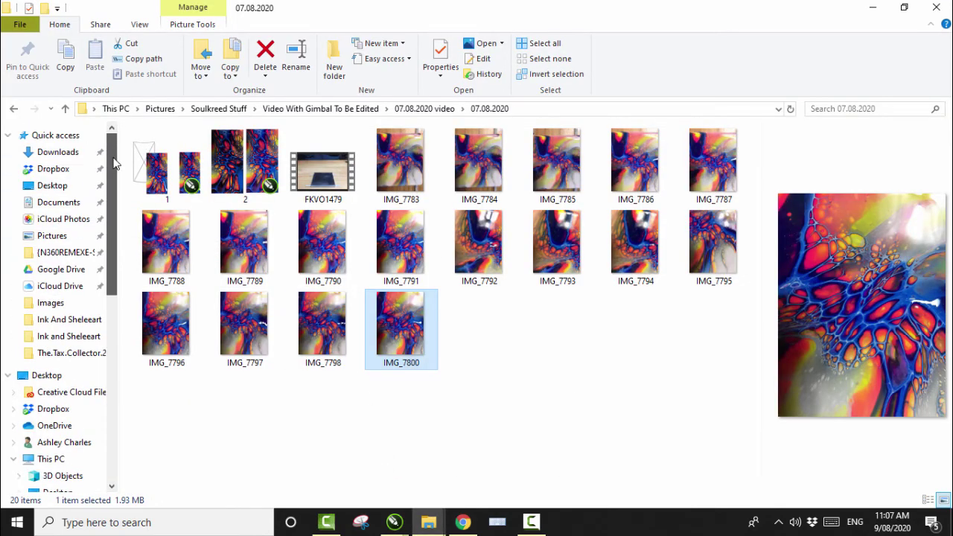
{"action": "left_click", "coordinate": [61, 154]}
{"action": "left_click", "coordinate": [189, 184]}
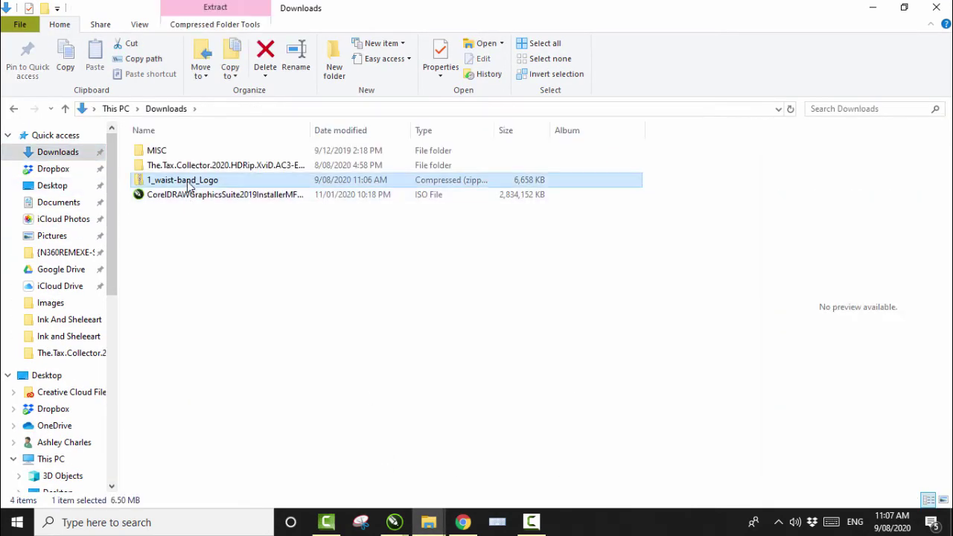
{"action": "right_click", "coordinate": [189, 184]}
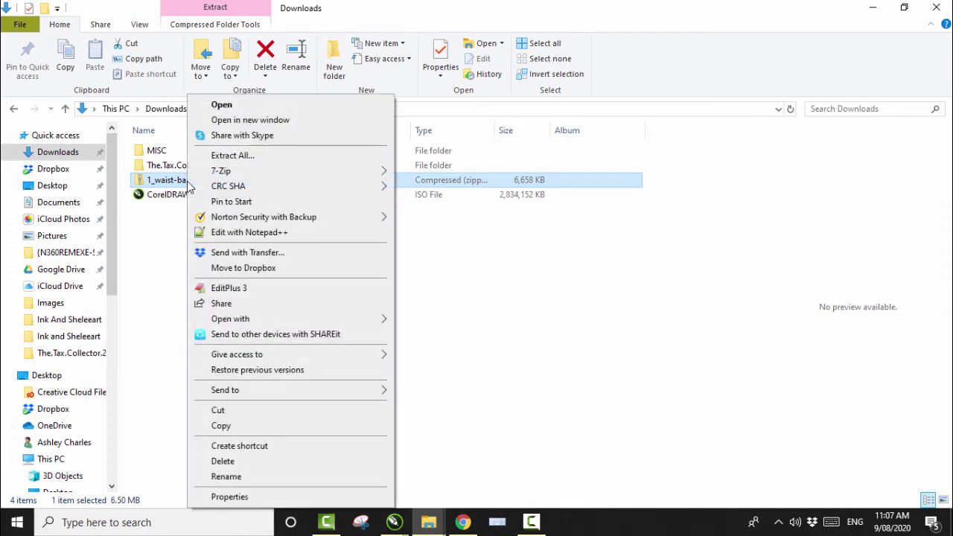
{"action": "left_click", "coordinate": [219, 158]}
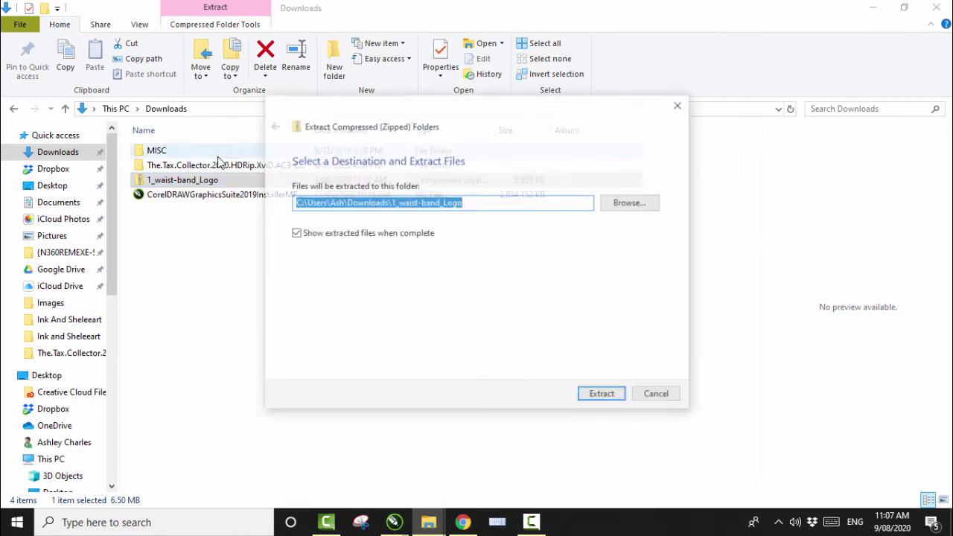
{"action": "left_click", "coordinate": [601, 396]}
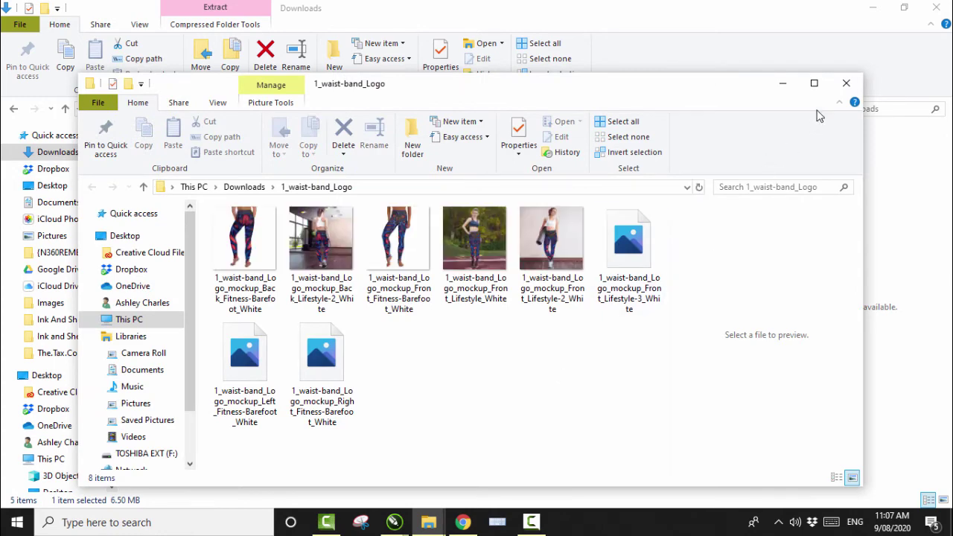
Maximize the extracted folder's window and open all the leggings mockups together in Photos.
{"action": "left_click", "coordinate": [814, 83]}
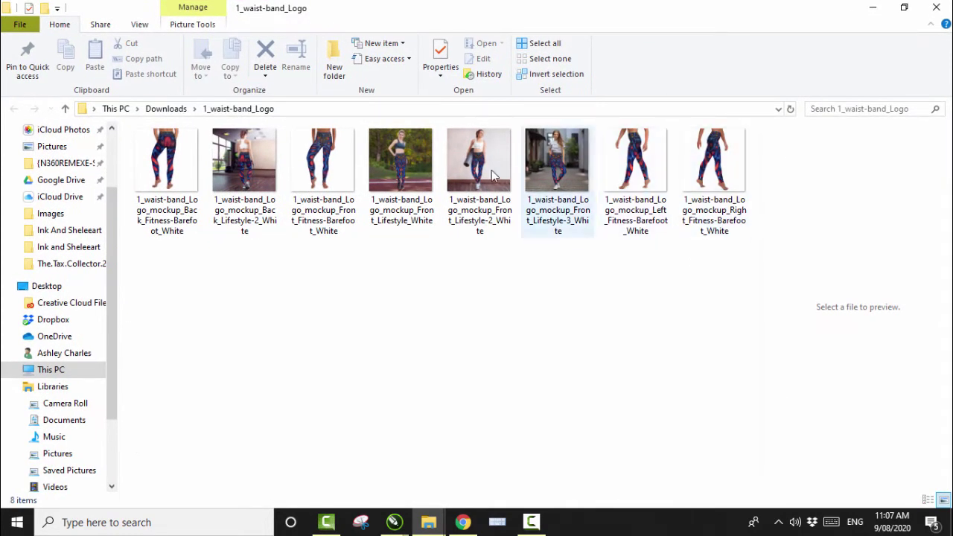
{"action": "left_click_drag", "start_coordinate": [736, 261], "coordinate": [176, 161]}
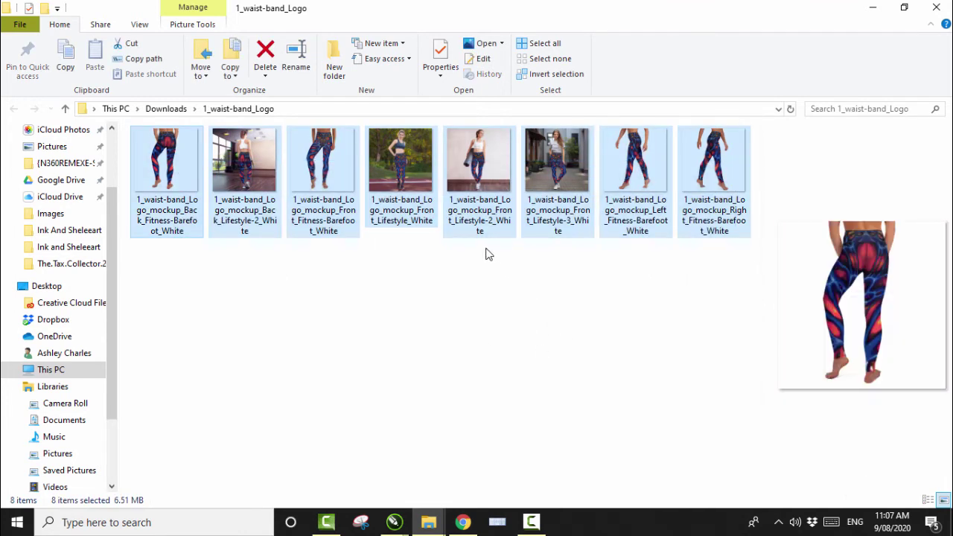
{"action": "right_click", "coordinate": [481, 164]}
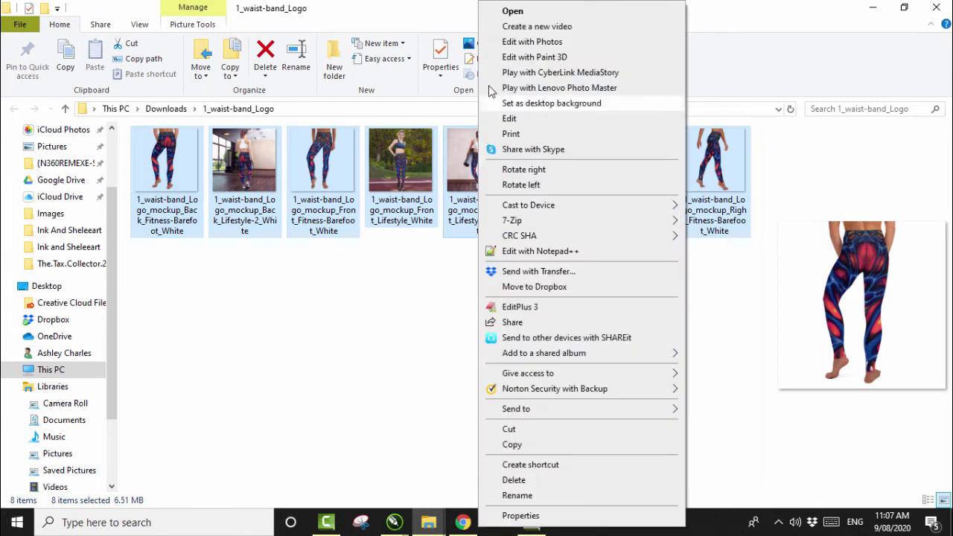
{"action": "left_click", "coordinate": [505, 15]}
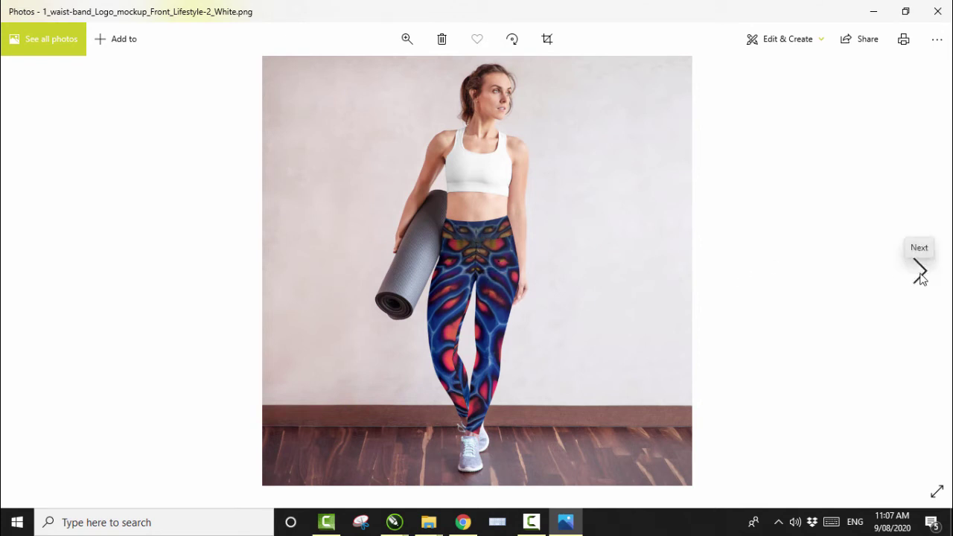
Look through the front, back, side and lifestyle leggings mockups to examine the pattern, waistband and leg alignment, and close Photos.
{"action": "left_click", "coordinate": [920, 273]}
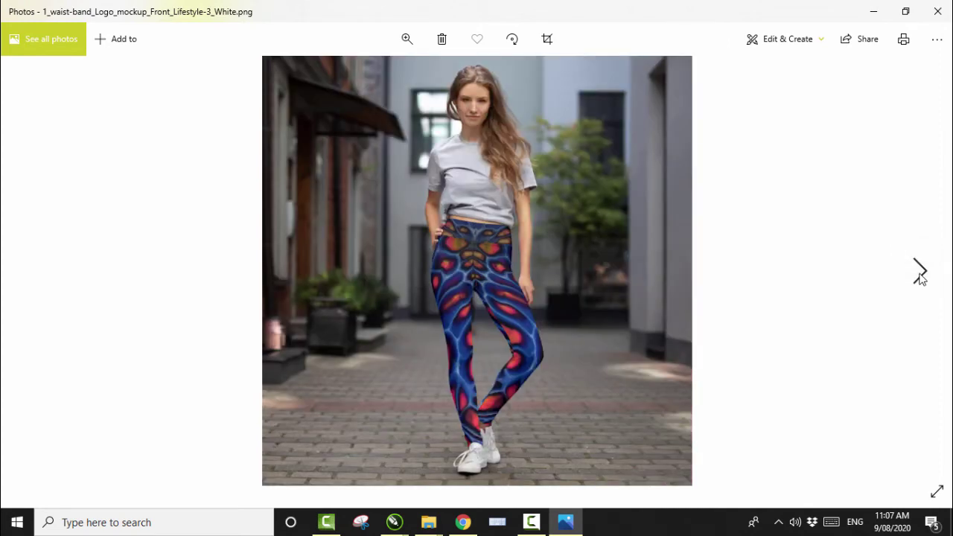
{"action": "left_click", "coordinate": [920, 272]}
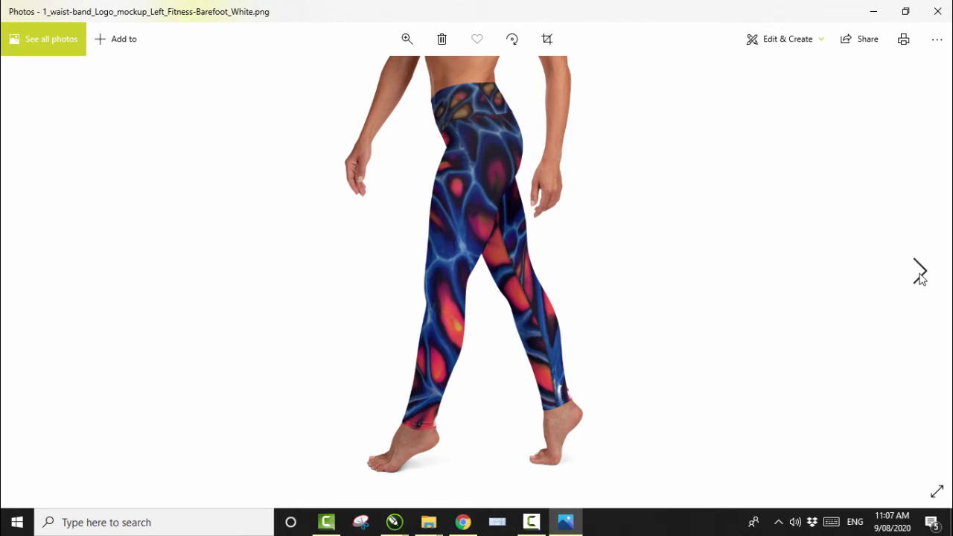
{"action": "left_click", "coordinate": [920, 272]}
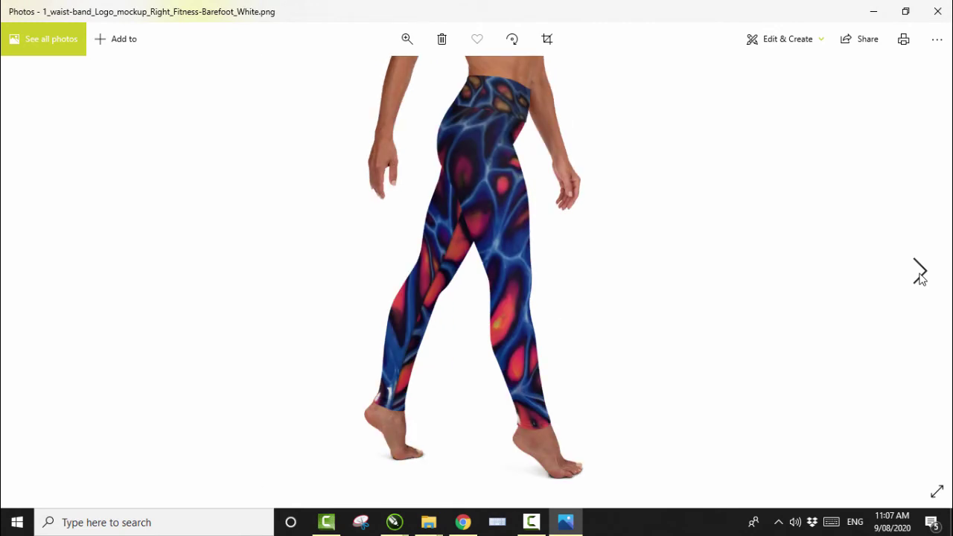
{"action": "left_click", "coordinate": [919, 273]}
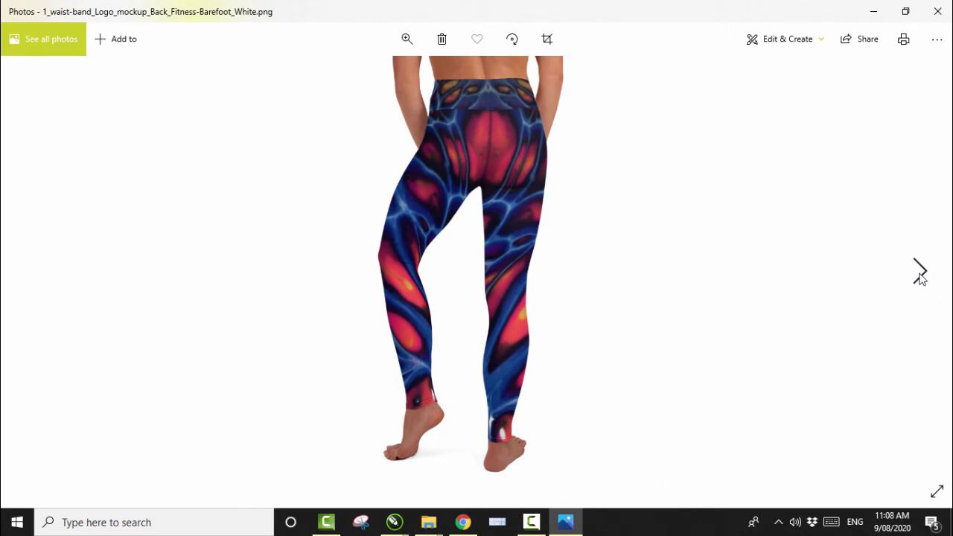
{"action": "left_click", "coordinate": [920, 273]}
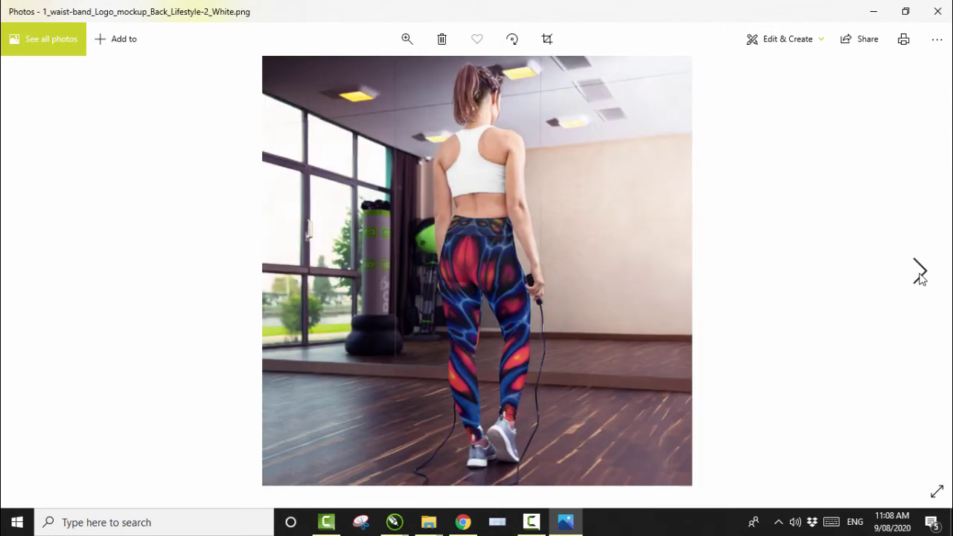
{"action": "left_click", "coordinate": [920, 272]}
{"action": "left_click", "coordinate": [921, 274]}
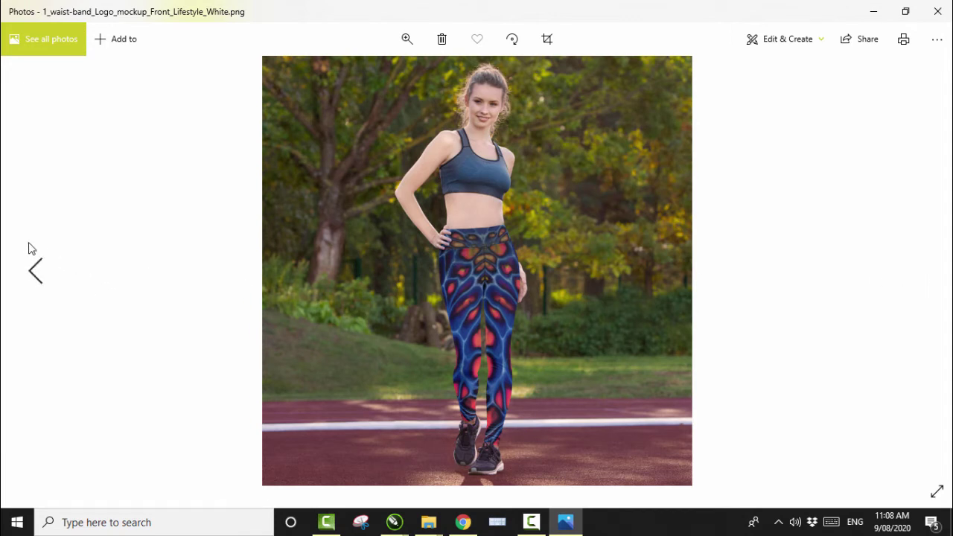
{"action": "left_click", "coordinate": [35, 271]}
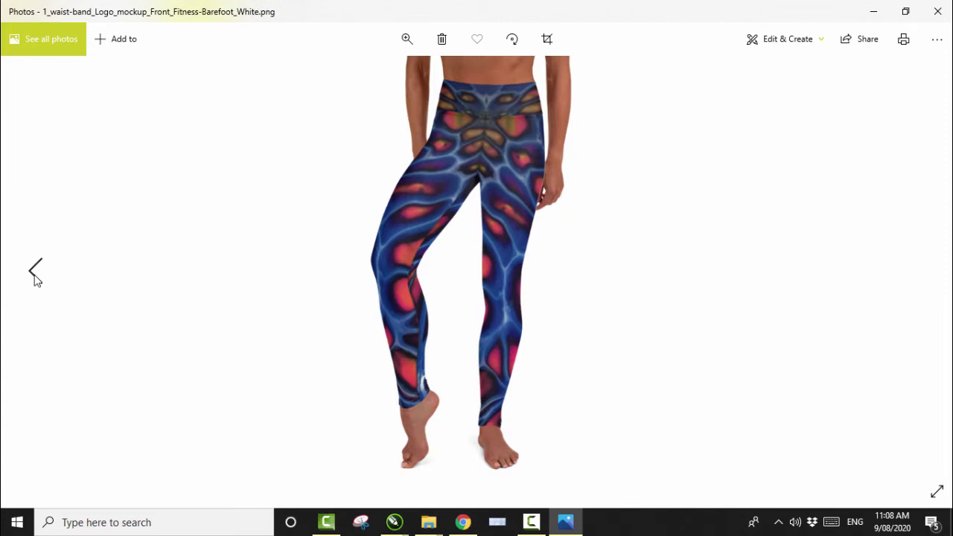
{"action": "left_click", "coordinate": [35, 271]}
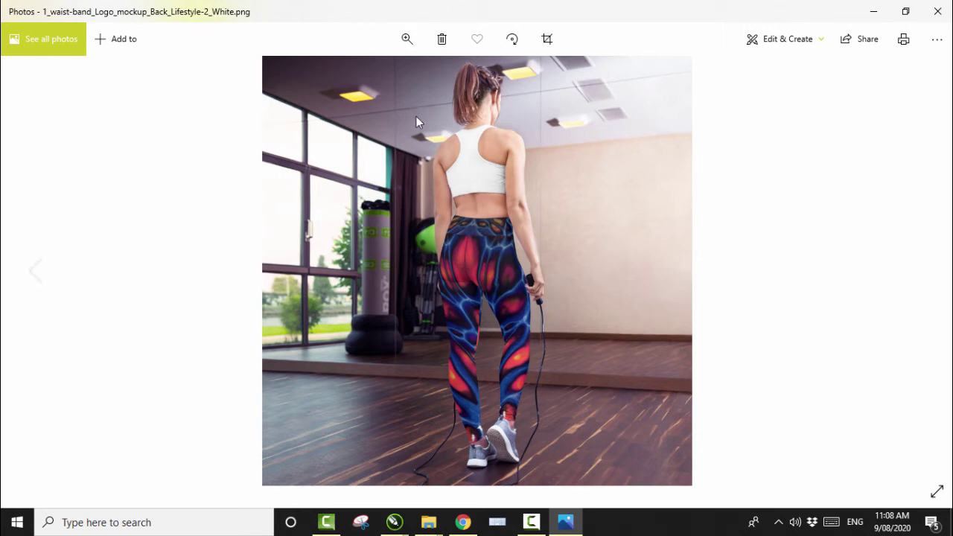
{"action": "left_click", "coordinate": [925, 21]}
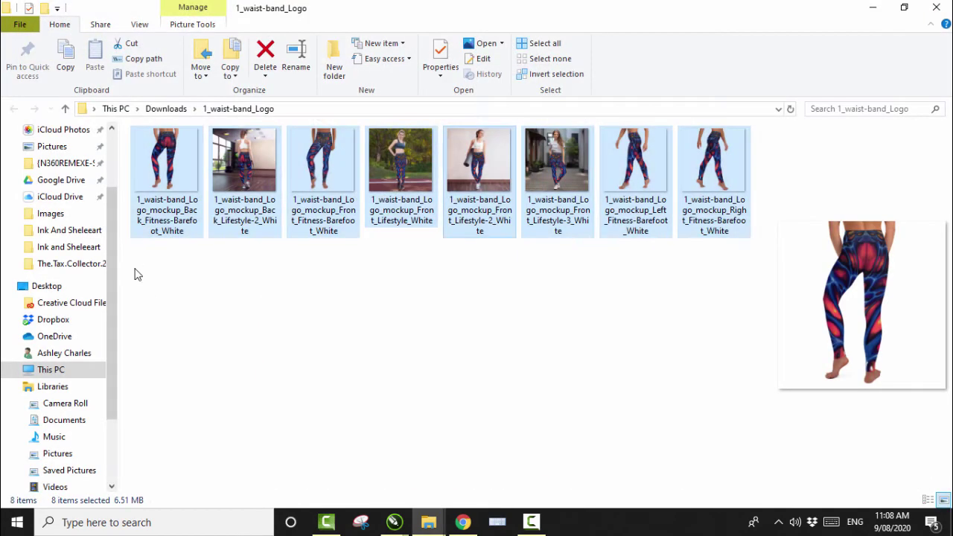
Delete the extracted 1_waist-band_Logo folder and its zip archive from Downloads.
{"action": "left_click", "coordinate": [65, 108]}
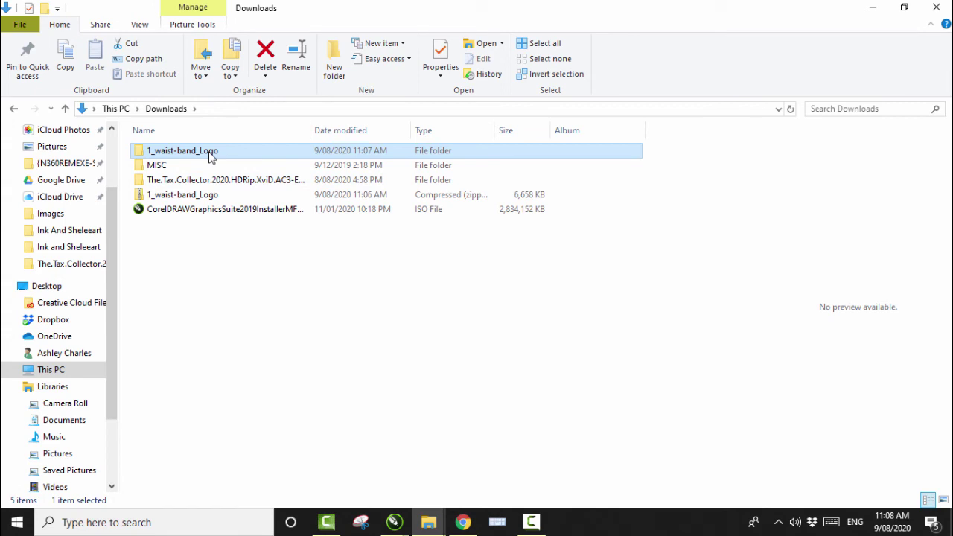
{"action": "right_click", "coordinate": [211, 155]}
{"action": "left_click", "coordinate": [245, 463]}
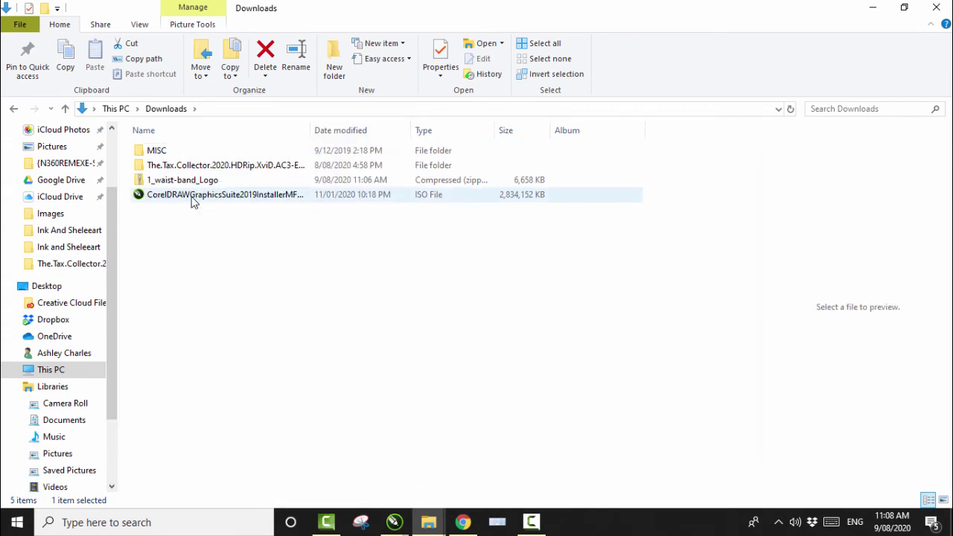
{"action": "left_click", "coordinate": [189, 184]}
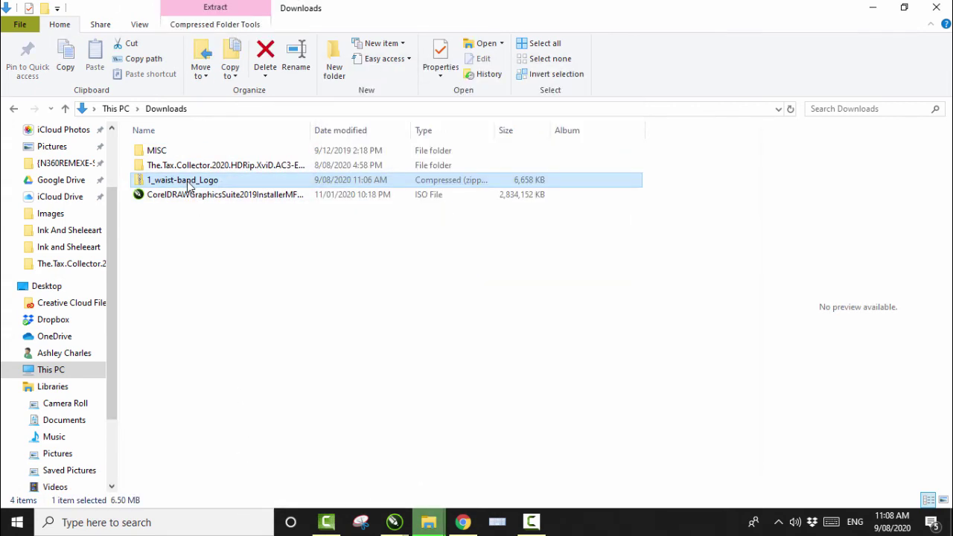
{"action": "right_click", "coordinate": [188, 184]}
{"action": "left_click", "coordinate": [232, 461]}
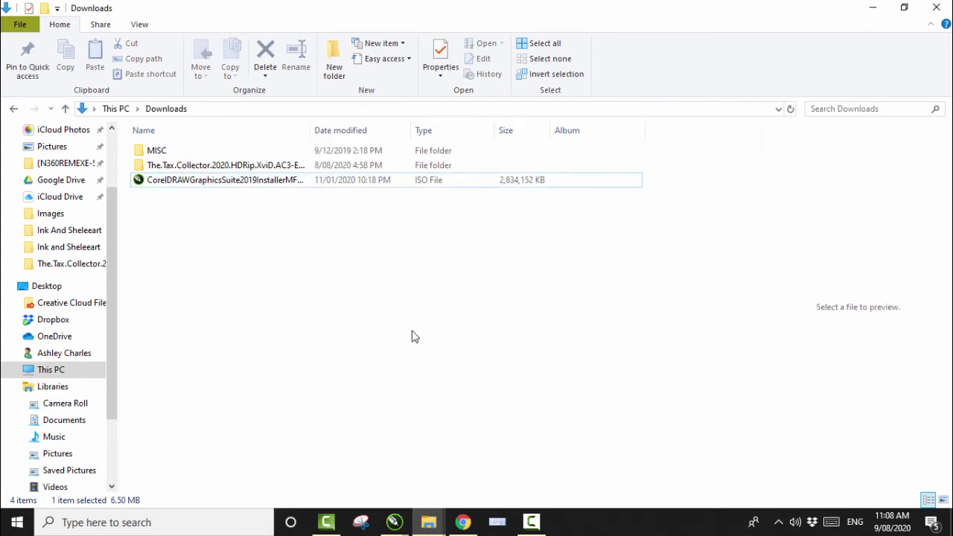
Switch back to Printful in Chrome and return from the mockup download options to the yoga leggings' design editor.
{"action": "left_click", "coordinate": [461, 523]}
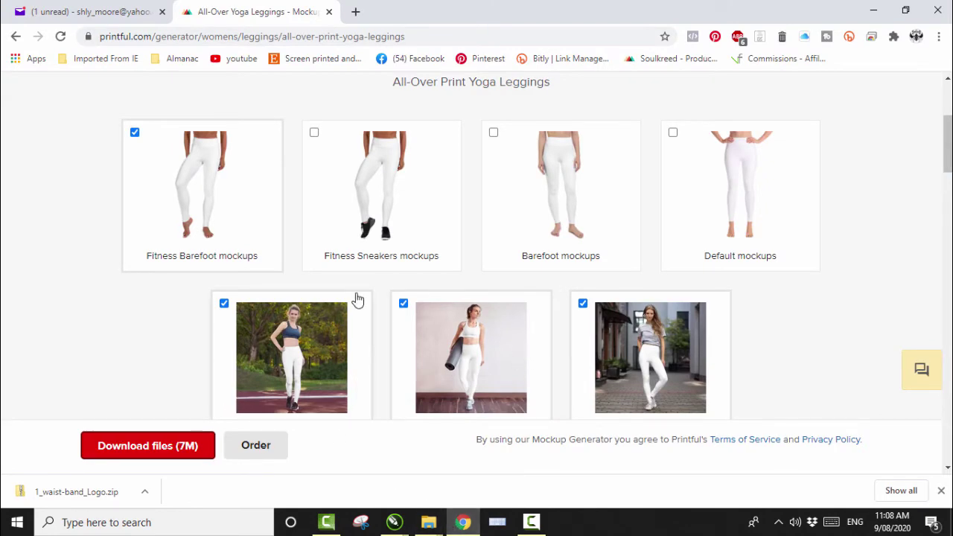
{"action": "scroll", "coordinate": [358, 299], "scroll_direction": "down", "scroll_amount": 15}
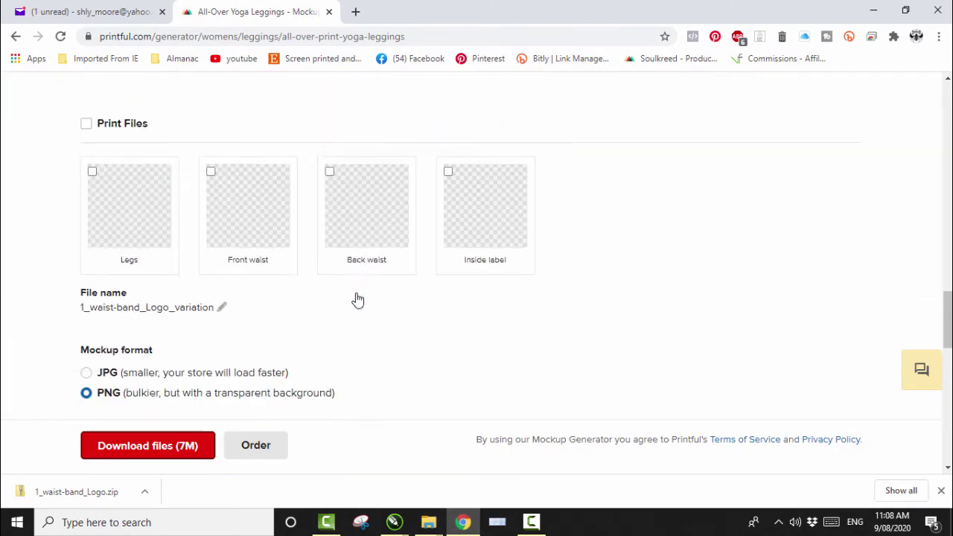
{"action": "scroll", "coordinate": [357, 300], "scroll_direction": "down", "scroll_amount": 5}
{"action": "scroll", "coordinate": [357, 298], "scroll_direction": "up", "scroll_amount": 15}
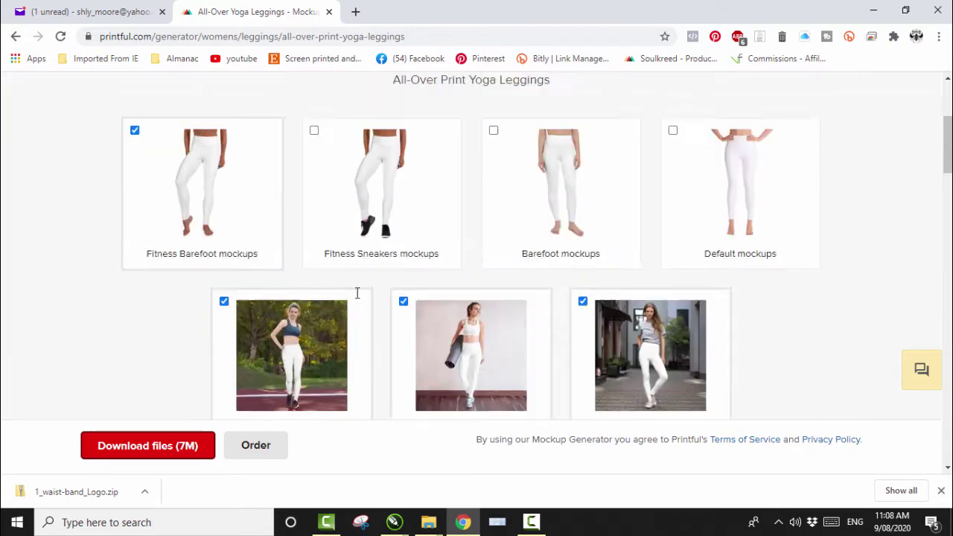
{"action": "scroll", "coordinate": [356, 294], "scroll_direction": "up", "scroll_amount": 5}
{"action": "left_click", "coordinate": [102, 248]}
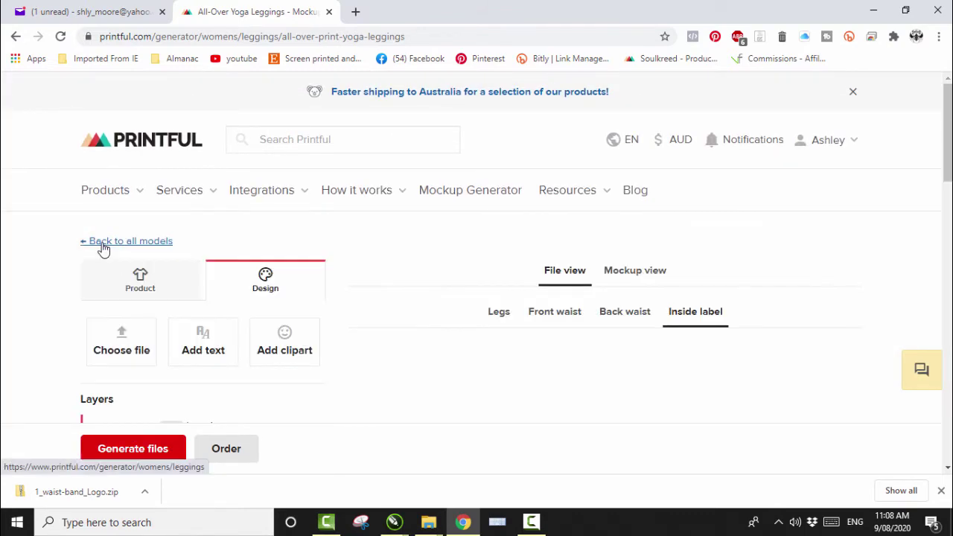
Check how the pattern sits on the Legs placement and flip 1.jpg vertically there.
{"action": "scroll", "coordinate": [463, 326], "scroll_direction": "down", "scroll_amount": 2}
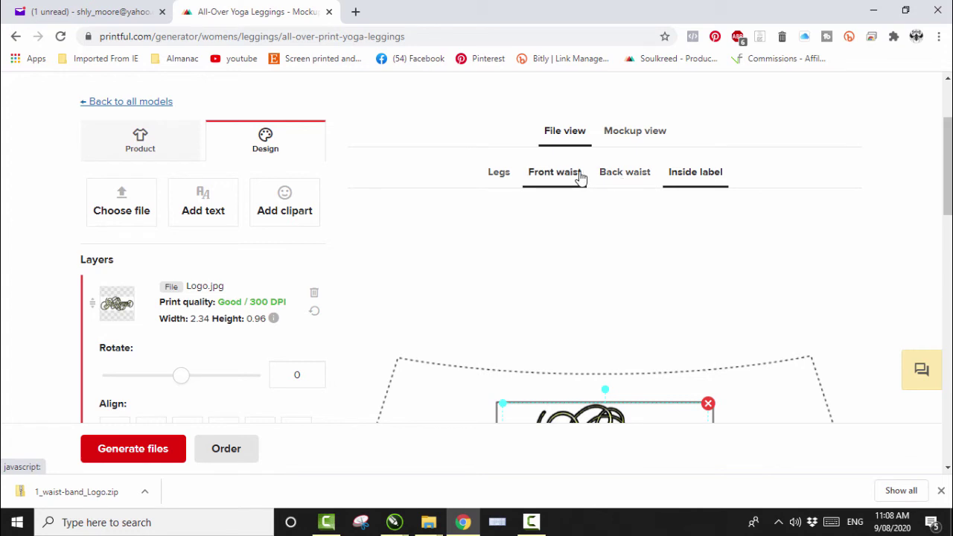
{"action": "left_click", "coordinate": [500, 178]}
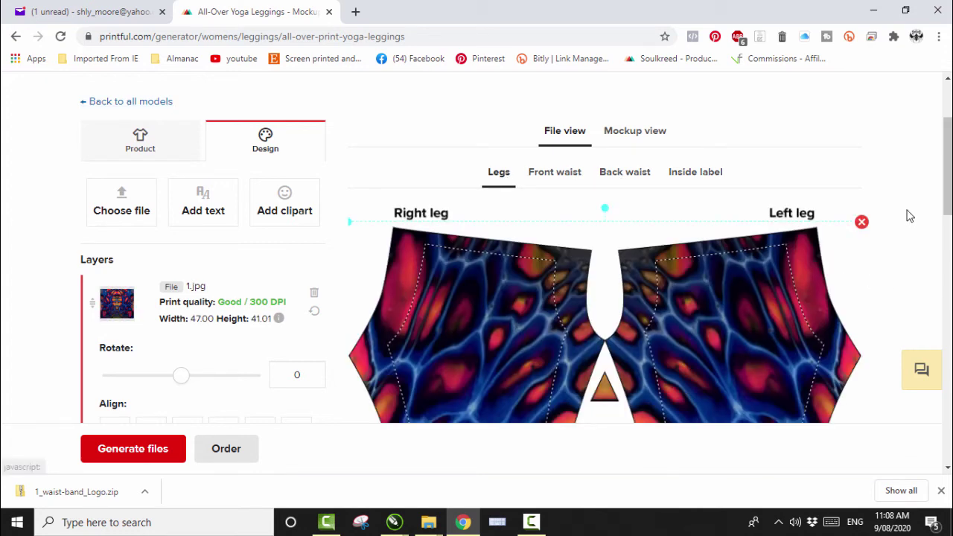
{"action": "scroll", "coordinate": [948, 216], "scroll_direction": "down", "scroll_amount": 2}
{"action": "scroll", "coordinate": [948, 216], "scroll_direction": "down", "scroll_amount": 2}
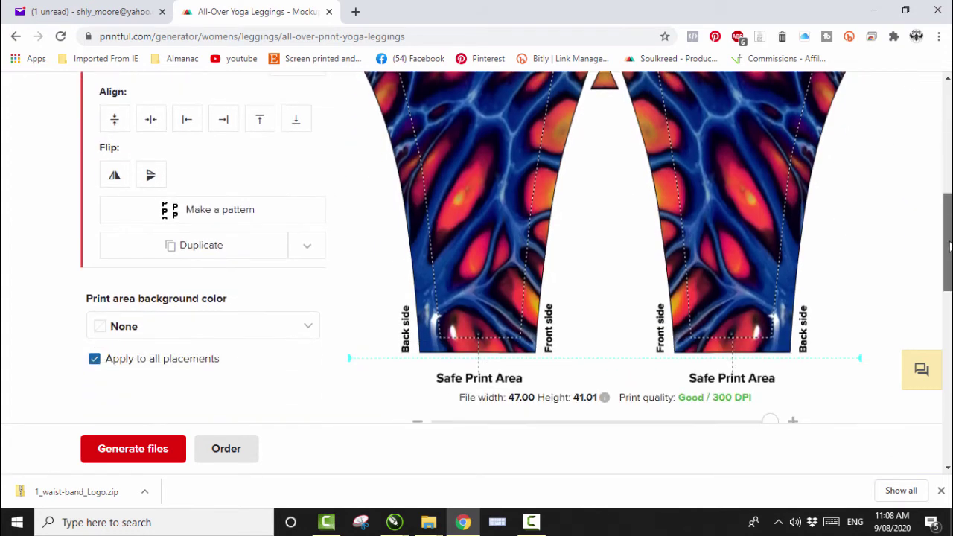
{"action": "scroll", "coordinate": [947, 195], "scroll_direction": "up", "scroll_amount": 2}
{"action": "left_click_drag", "start_coordinate": [948, 195], "coordinate": [947, 196]}
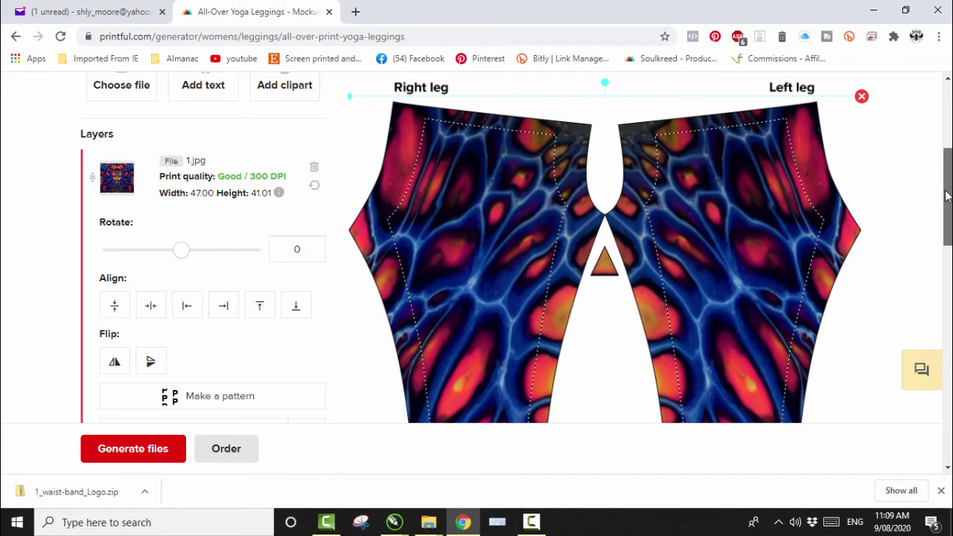
{"action": "left_click_drag", "start_coordinate": [947, 196], "coordinate": [947, 173]}
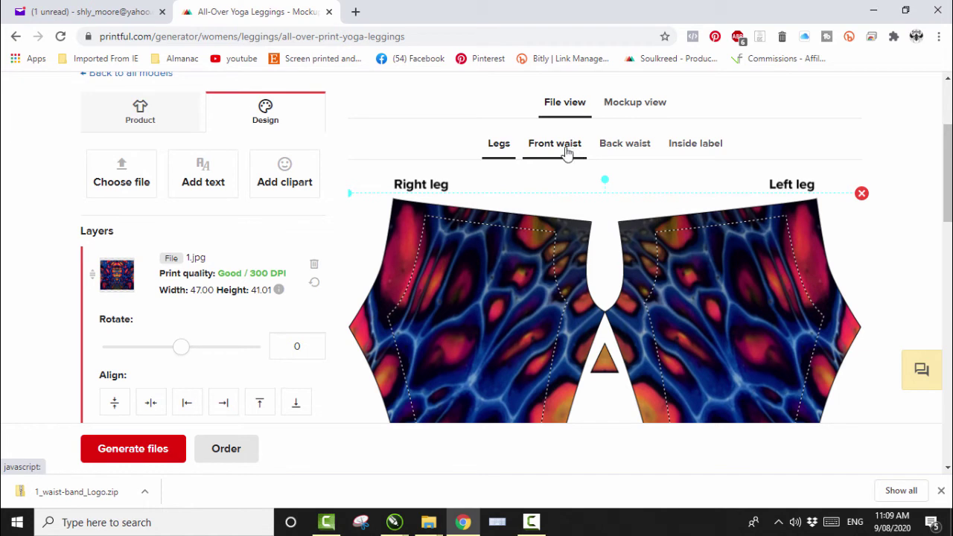
{"action": "scroll", "coordinate": [316, 307], "scroll_direction": "down", "scroll_amount": 1}
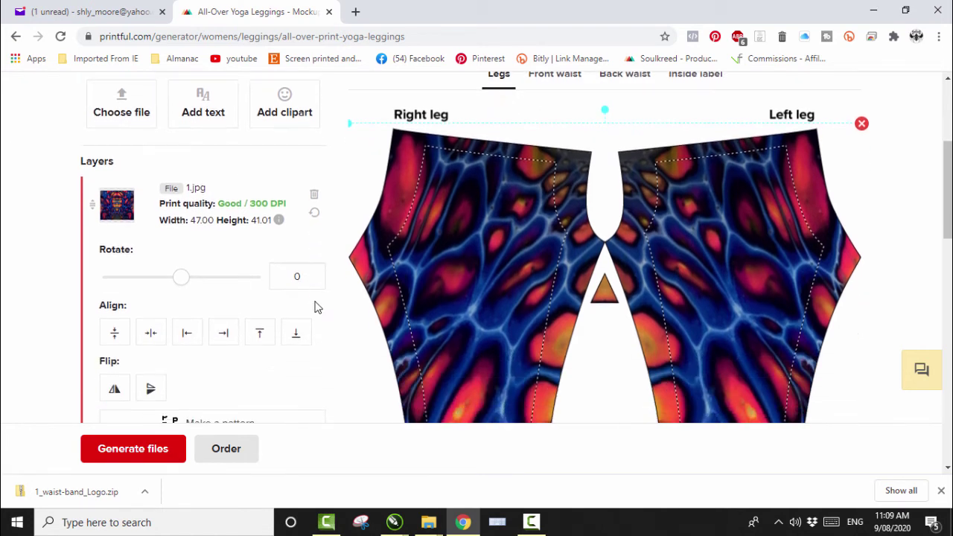
{"action": "left_click", "coordinate": [152, 392]}
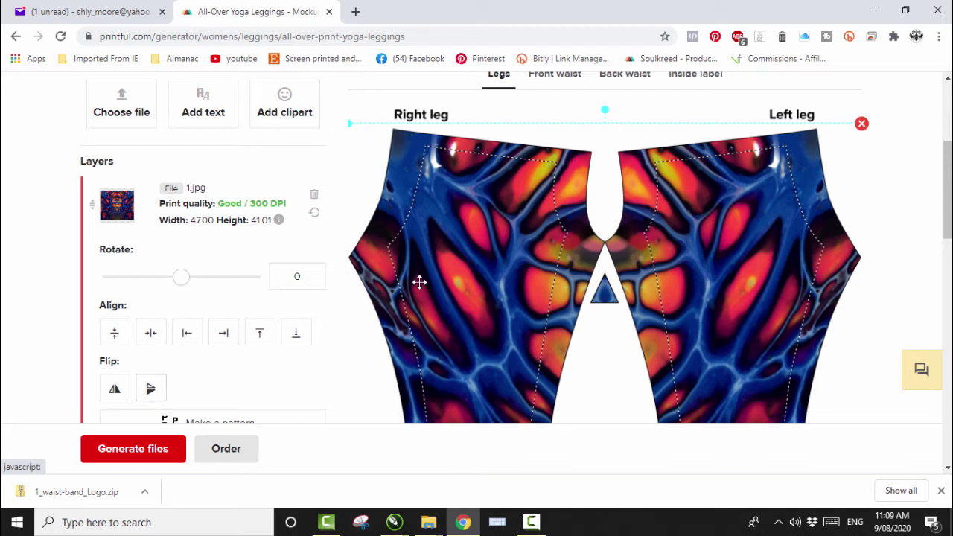
Preview the current leg pattern on the front mockup of the leggings.
{"action": "scroll", "coordinate": [924, 227], "scroll_direction": "up", "scroll_amount": 1}
{"action": "scroll", "coordinate": [926, 226], "scroll_direction": "up", "scroll_amount": 1}
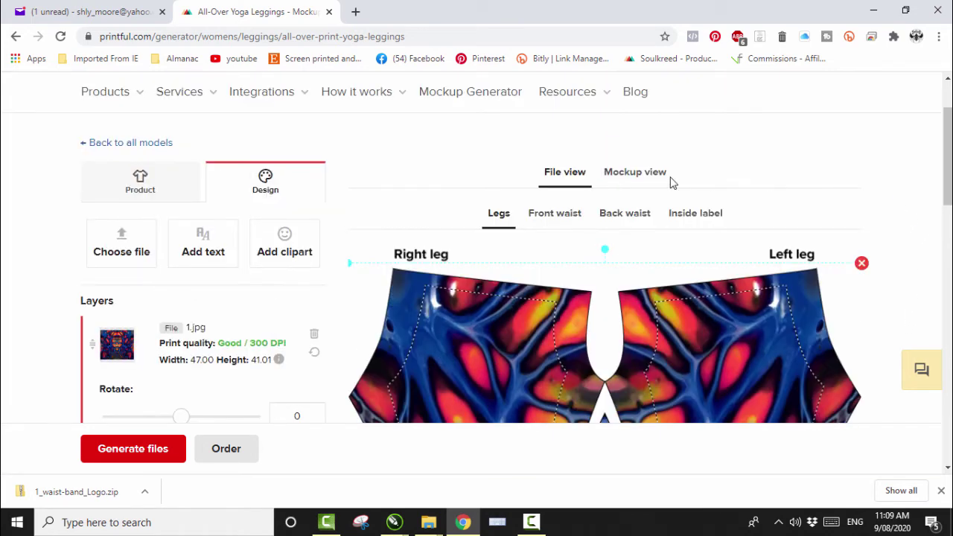
{"action": "left_click", "coordinate": [634, 178]}
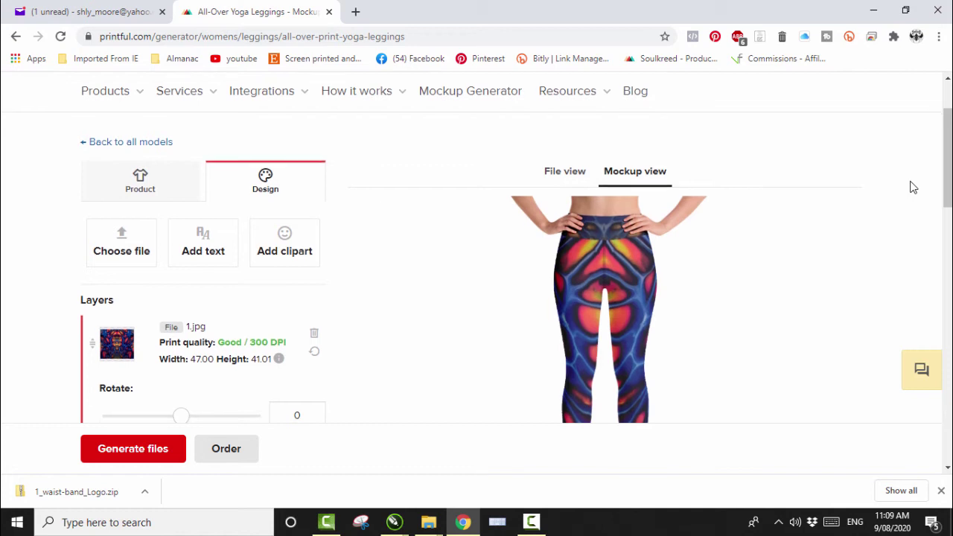
{"action": "scroll", "coordinate": [914, 187], "scroll_direction": "down", "scroll_amount": 2}
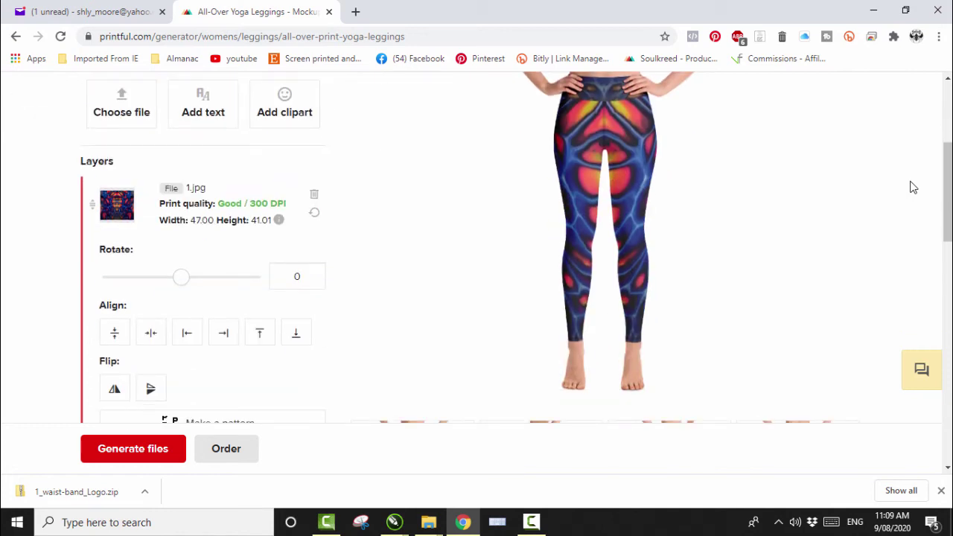
{"action": "scroll", "coordinate": [914, 186], "scroll_direction": "up", "scroll_amount": 2}
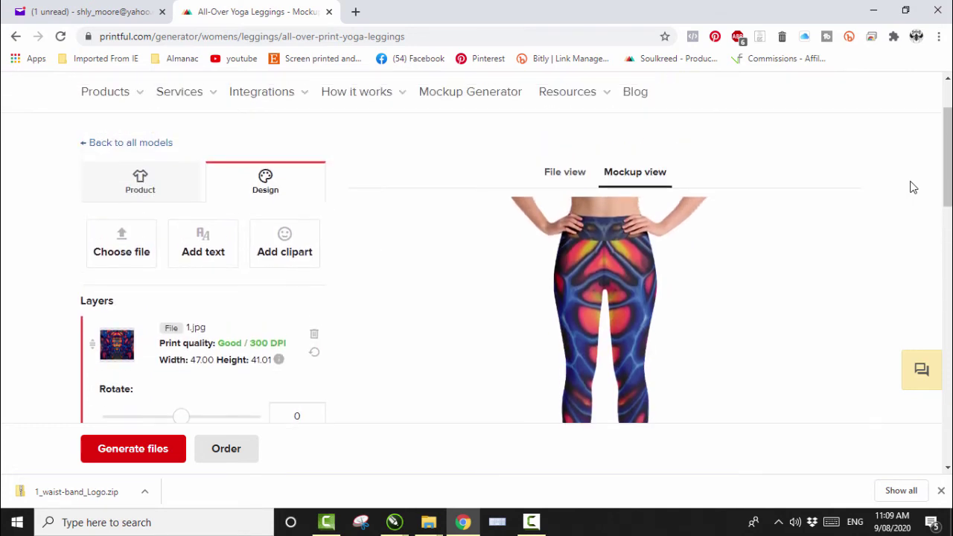
Flip 1.jpg vertically on the Legs placement and preview the leggings mockup.
{"action": "left_click", "coordinate": [570, 177]}
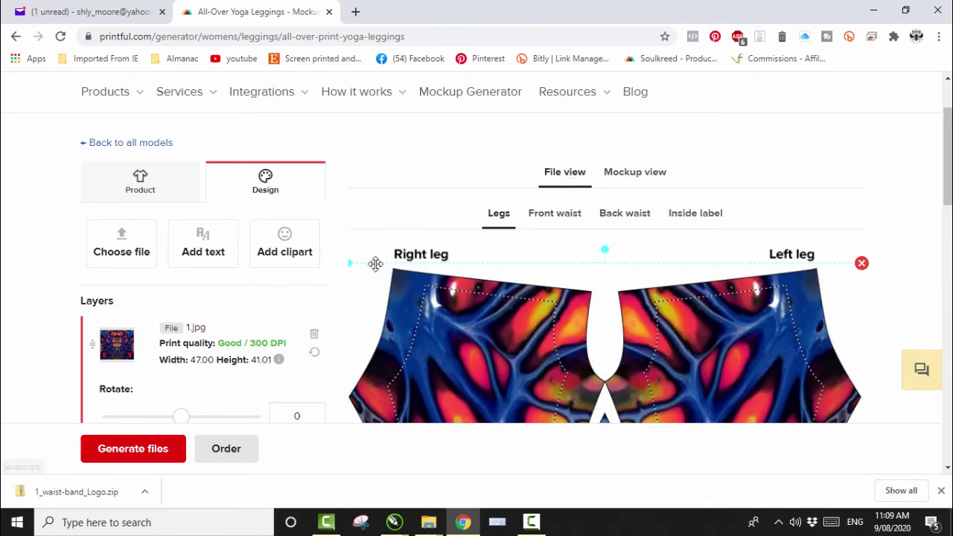
{"action": "scroll", "coordinate": [336, 288], "scroll_direction": "down", "scroll_amount": 3}
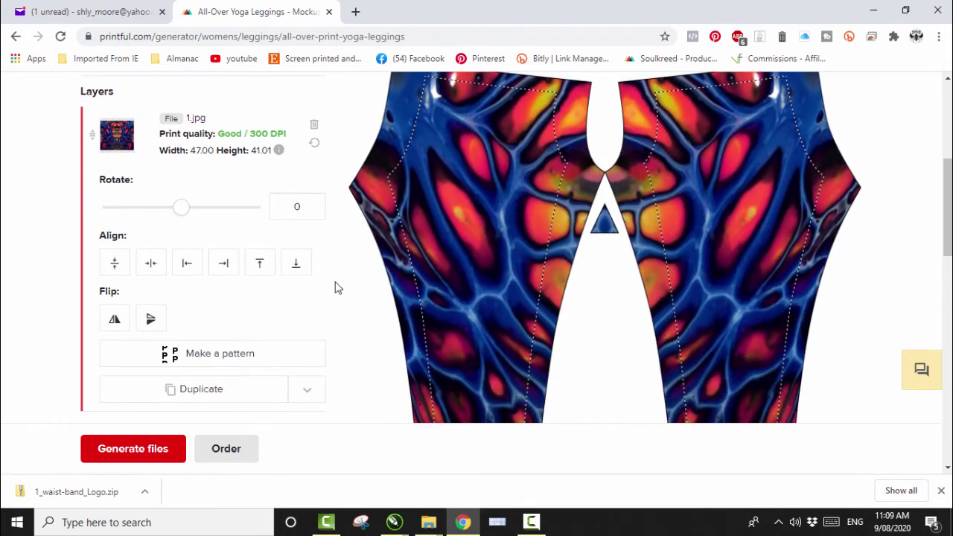
{"action": "left_click", "coordinate": [150, 318]}
{"action": "scroll", "coordinate": [908, 231], "scroll_direction": "up", "scroll_amount": 3}
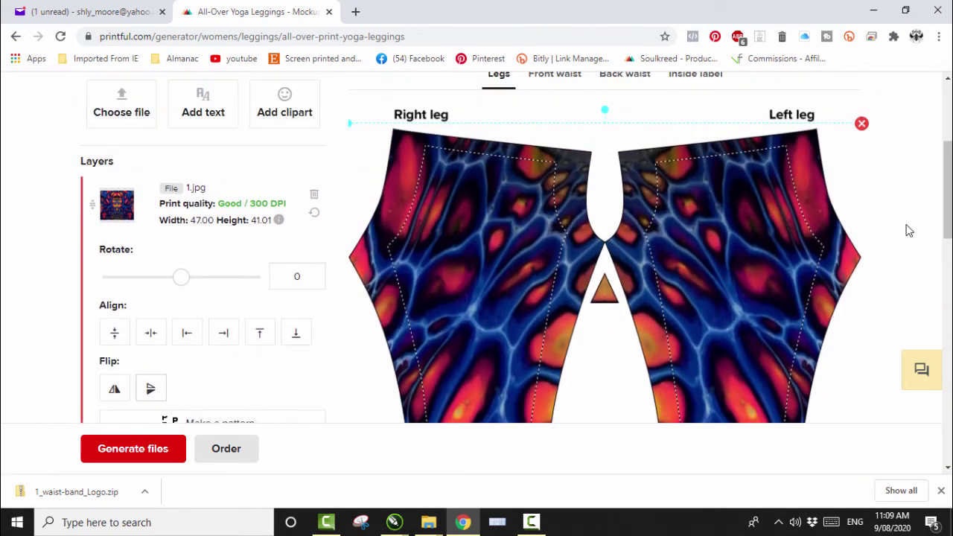
{"action": "left_click", "coordinate": [646, 185]}
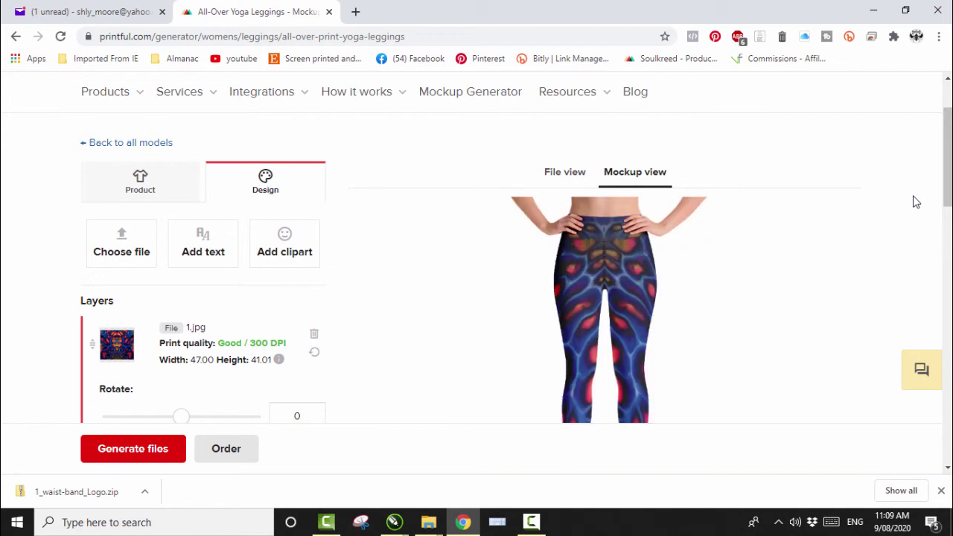
Examine the front, back and both side mockups to check how the flipped pattern falls on the legs and meets the waistband.
{"action": "scroll", "coordinate": [916, 202], "scroll_direction": "down", "scroll_amount": 1}
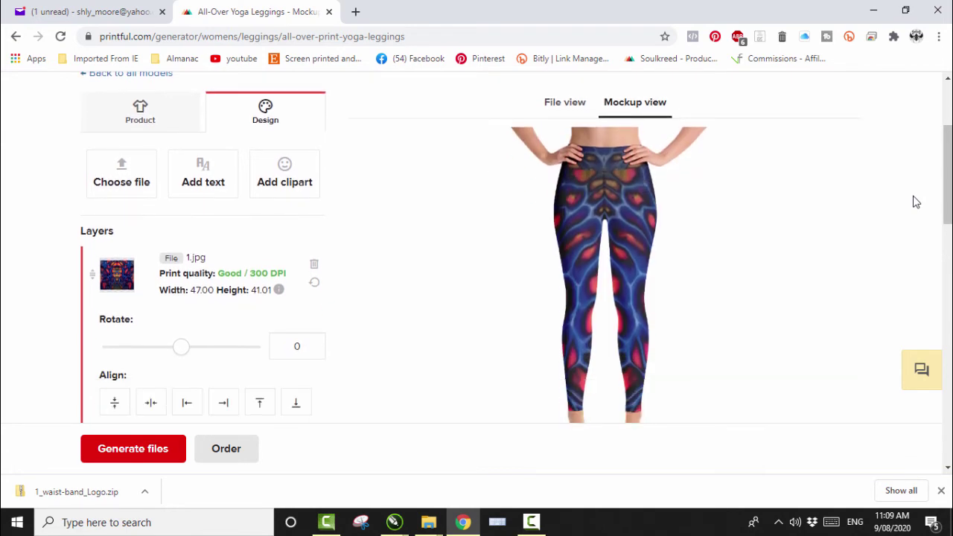
{"action": "scroll", "coordinate": [916, 202], "scroll_direction": "down", "scroll_amount": 5}
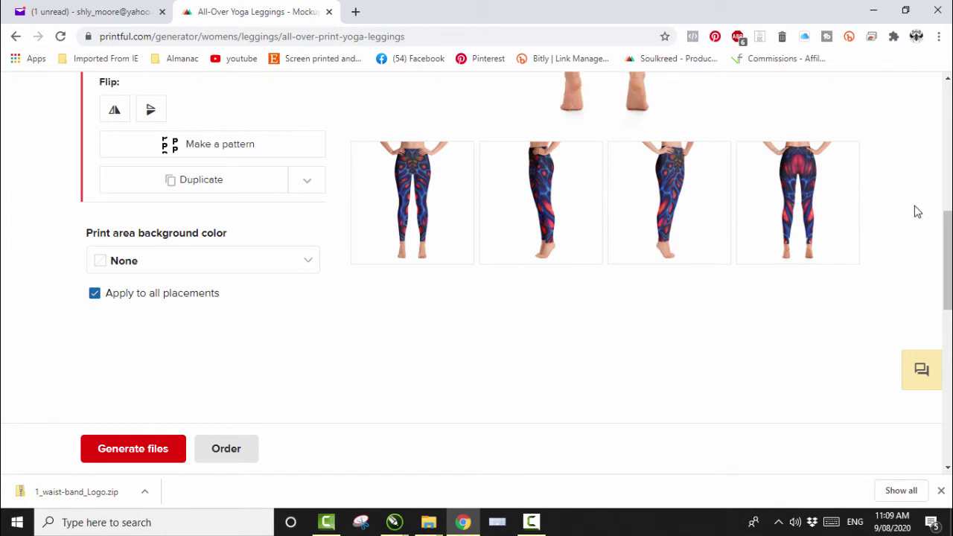
{"action": "scroll", "coordinate": [917, 212], "scroll_direction": "up", "scroll_amount": 1}
{"action": "scroll", "coordinate": [917, 212], "scroll_direction": "up", "scroll_amount": 4}
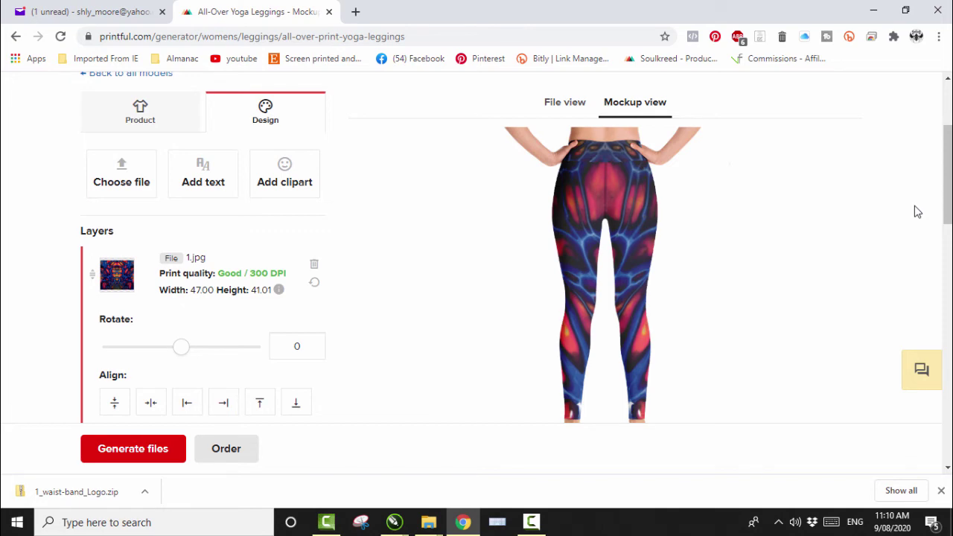
{"action": "scroll", "coordinate": [914, 206], "scroll_direction": "down", "scroll_amount": 4}
{"action": "left_click", "coordinate": [674, 270]}
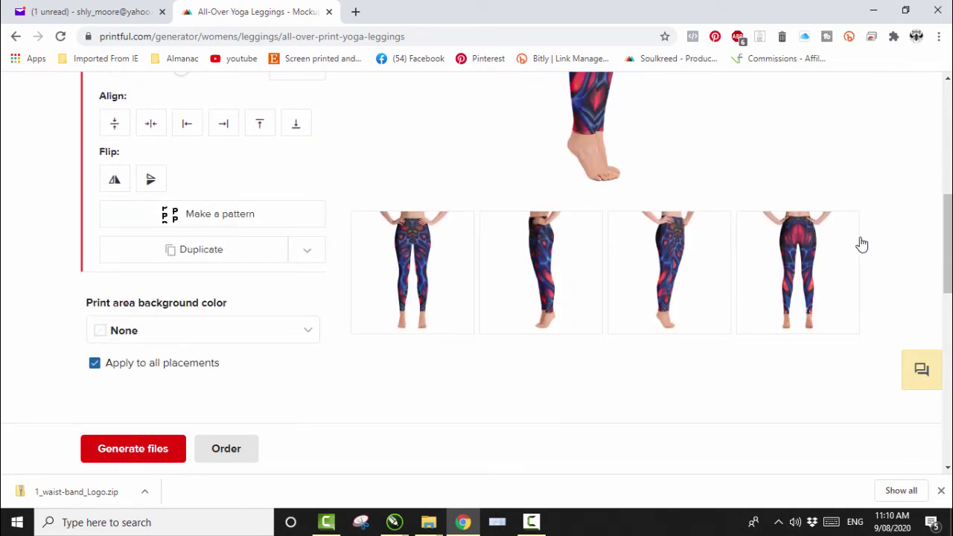
{"action": "scroll", "coordinate": [915, 226], "scroll_direction": "up", "scroll_amount": 5}
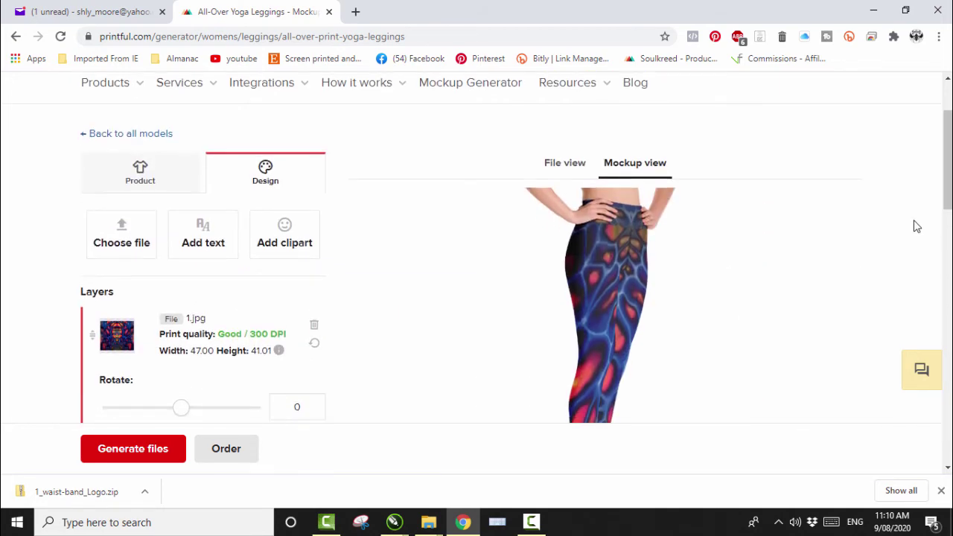
{"action": "scroll", "coordinate": [915, 225], "scroll_direction": "down", "scroll_amount": 4}
{"action": "left_click", "coordinate": [551, 337]}
{"action": "left_click", "coordinate": [774, 296]}
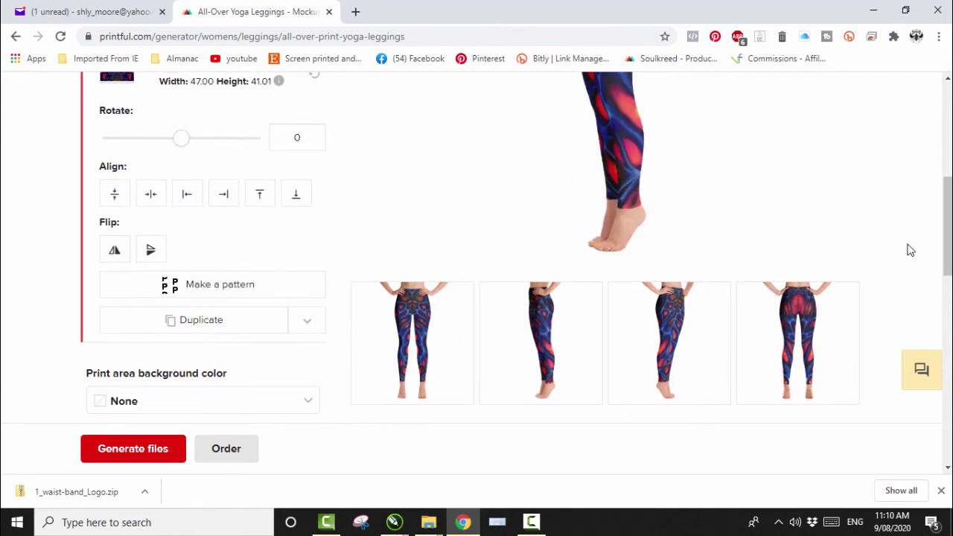
{"action": "scroll", "coordinate": [911, 249], "scroll_direction": "up", "scroll_amount": 4}
{"action": "scroll", "coordinate": [909, 251], "scroll_direction": "down", "scroll_amount": 4}
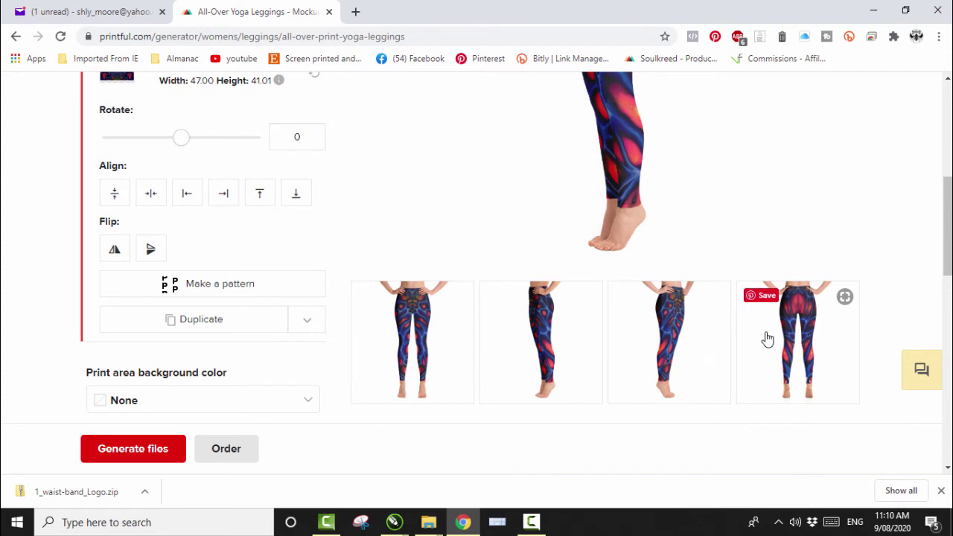
{"action": "left_click", "coordinate": [420, 338]}
{"action": "scroll", "coordinate": [886, 251], "scroll_direction": "up", "scroll_amount": 3}
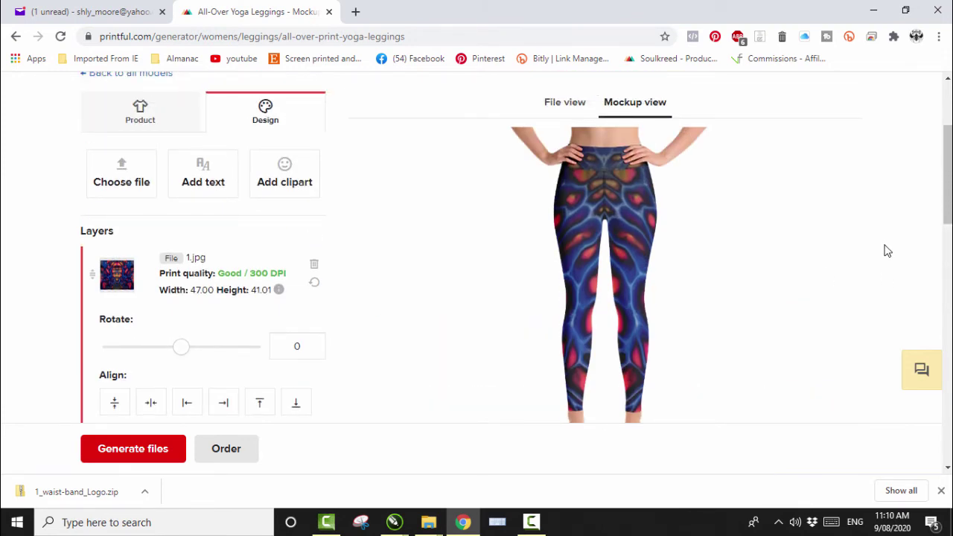
{"action": "scroll", "coordinate": [886, 251], "scroll_direction": "down", "scroll_amount": 2}
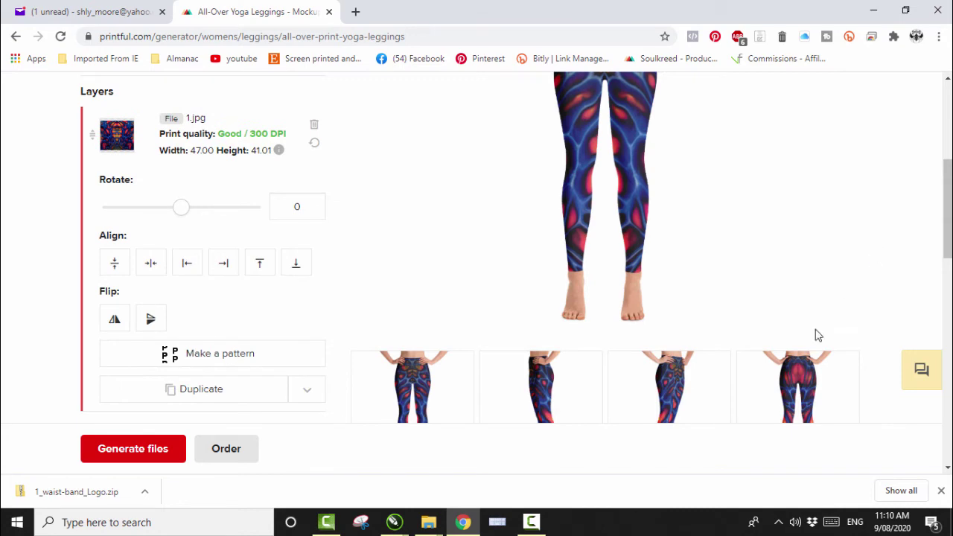
{"action": "left_click", "coordinate": [809, 394]}
{"action": "scroll", "coordinate": [930, 251], "scroll_direction": "up", "scroll_amount": 2}
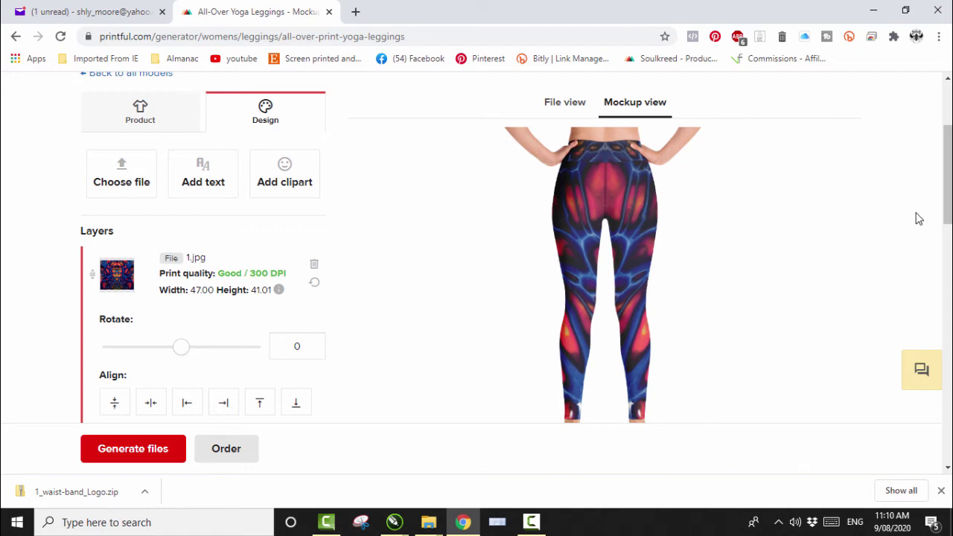
Return to the file view and remove 1.jpg from the Legs placement.
{"action": "left_click_drag", "start_coordinate": [946, 195], "coordinate": [901, 176]}
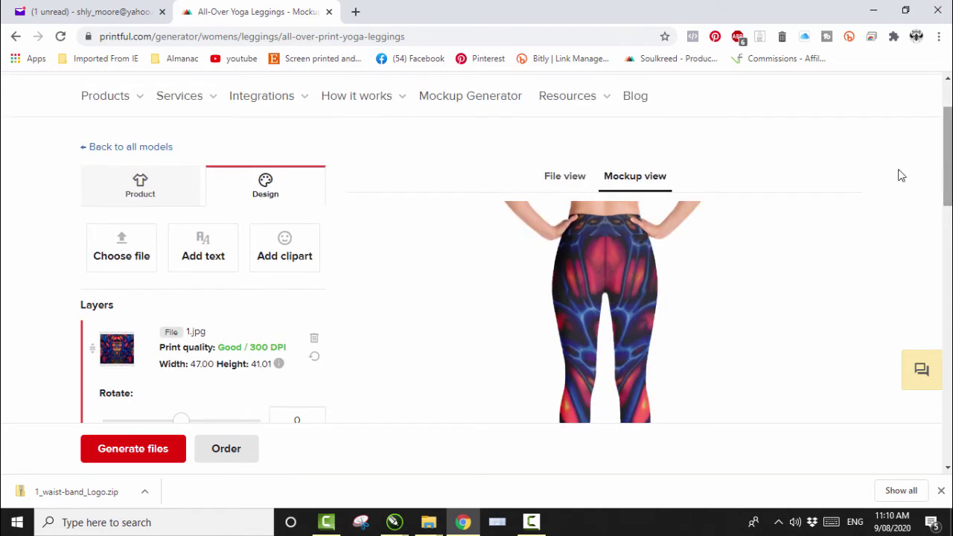
{"action": "left_click", "coordinate": [566, 185]}
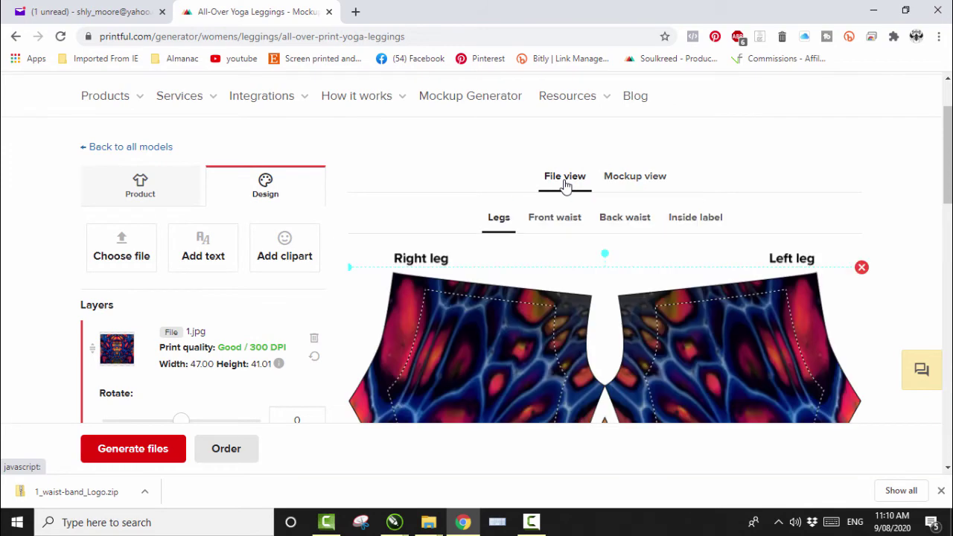
{"action": "left_click", "coordinate": [861, 268]}
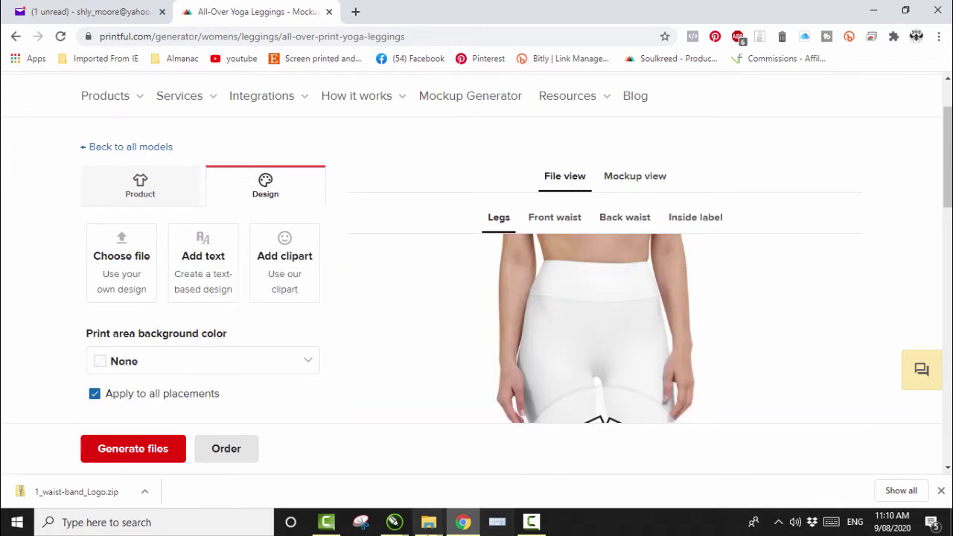
Switch to the Untitled-2 document in CorelDRAW and paste the full mirrored leg pattern beside the page.
{"action": "mouse_move", "coordinate": [394, 518]}
{"action": "left_click", "coordinate": [332, 468]}
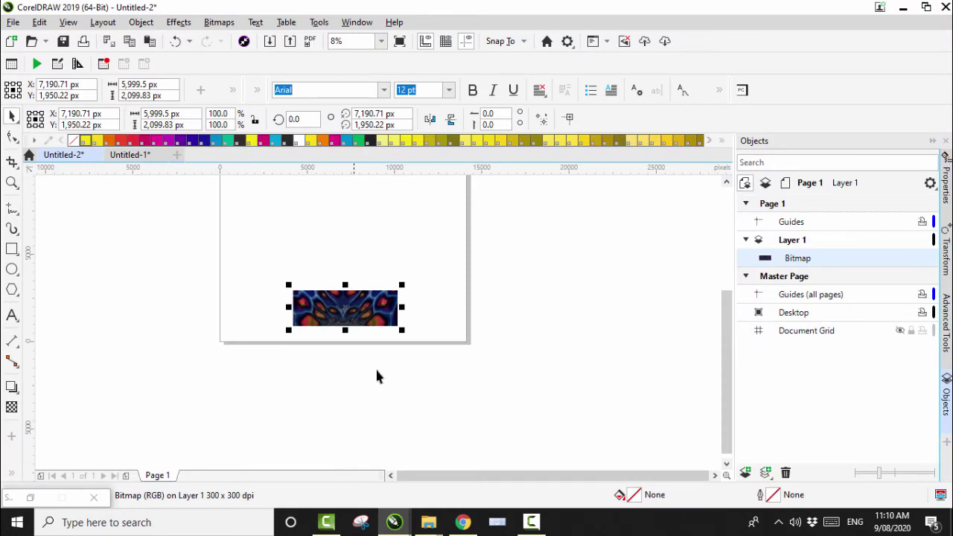
{"action": "key", "text": "ctrl+v"}
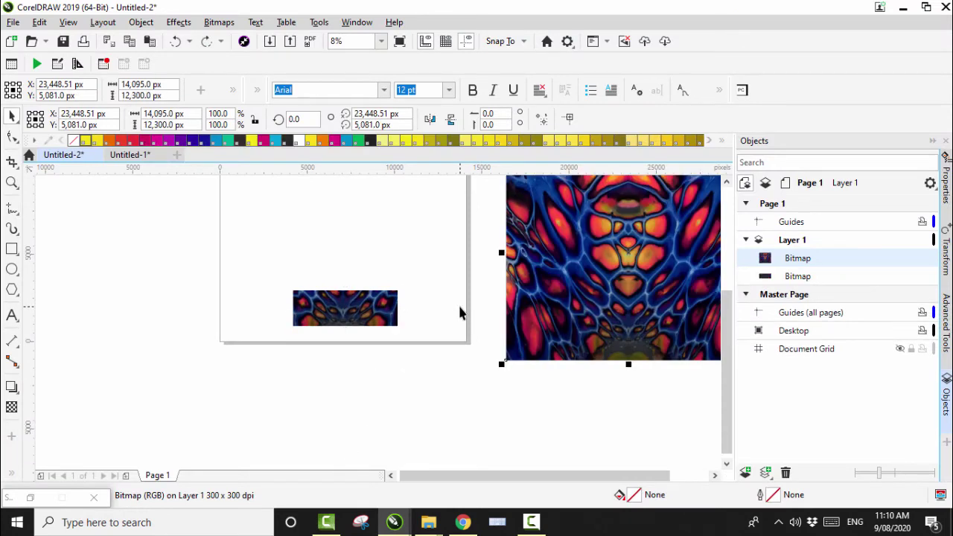
Delete the cropped waistband bitmap and move the full leg pattern onto the page.
{"action": "left_click", "coordinate": [336, 313]}
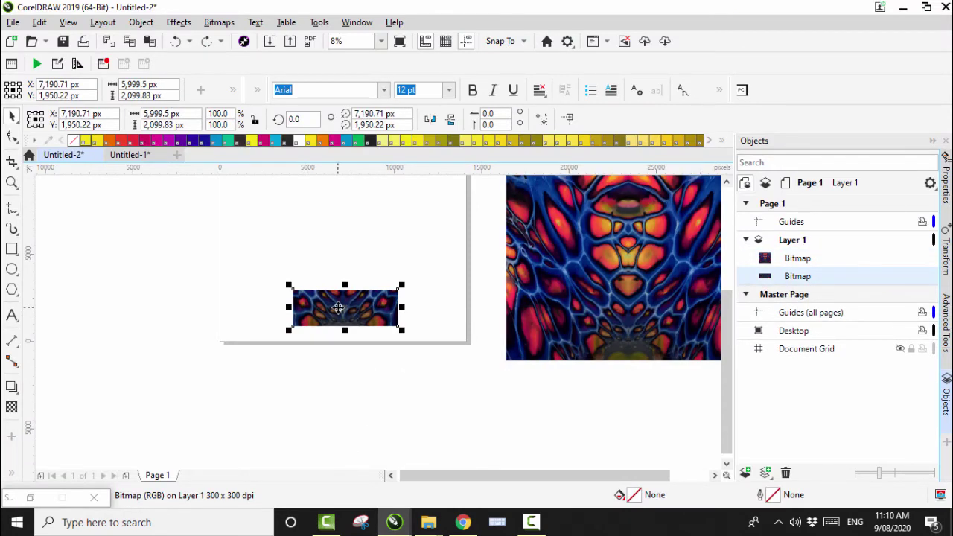
{"action": "right_click", "coordinate": [337, 313]}
{"action": "left_click", "coordinate": [373, 278]}
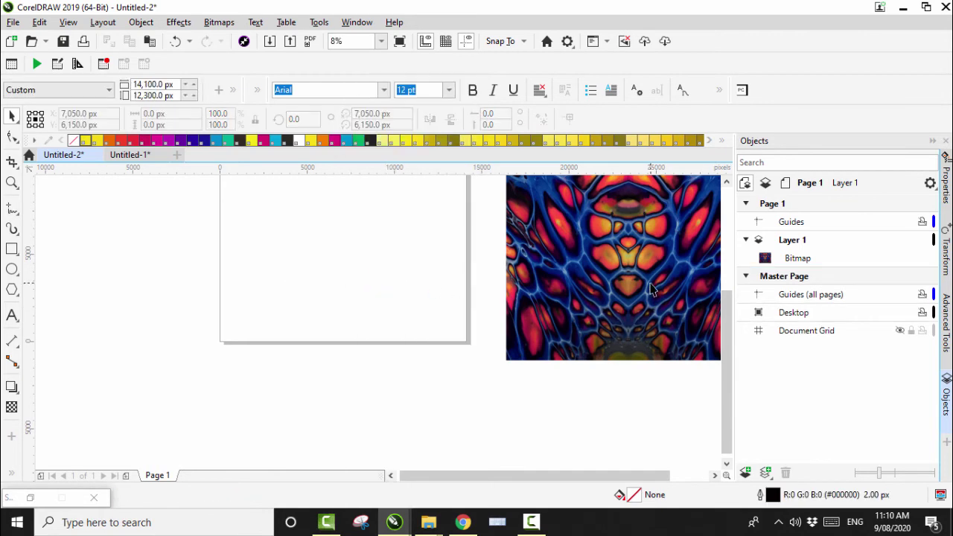
{"action": "left_click_drag", "start_coordinate": [650, 284], "coordinate": [365, 262]}
{"action": "scroll", "coordinate": [606, 323], "scroll_direction": "down", "scroll_amount": 2}
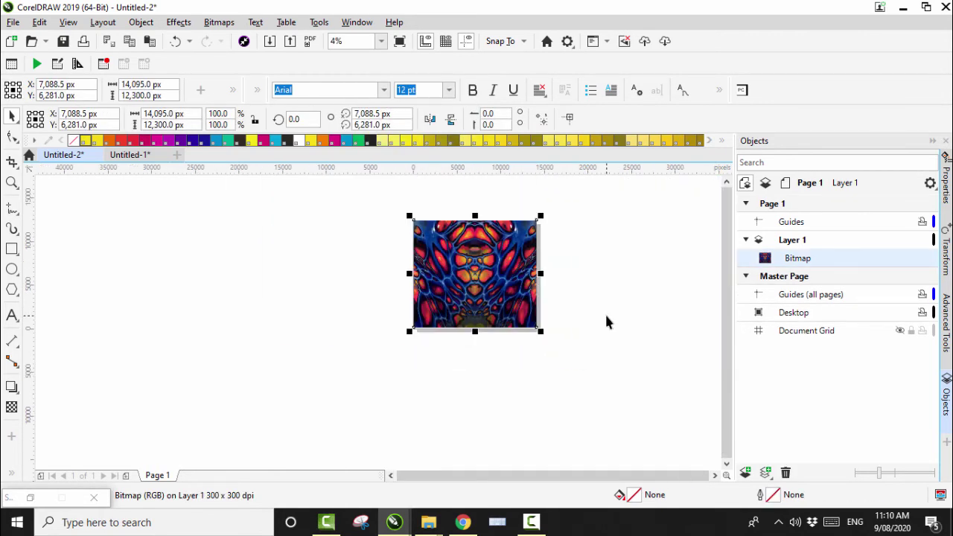
Undo the edits back to the two separate mirrored pattern halves on the page and clear the selection.
{"action": "key", "text": "ctrl+z"}
{"action": "key", "text": "ctrl+z"}
{"action": "key", "text": "ctrl+z"}
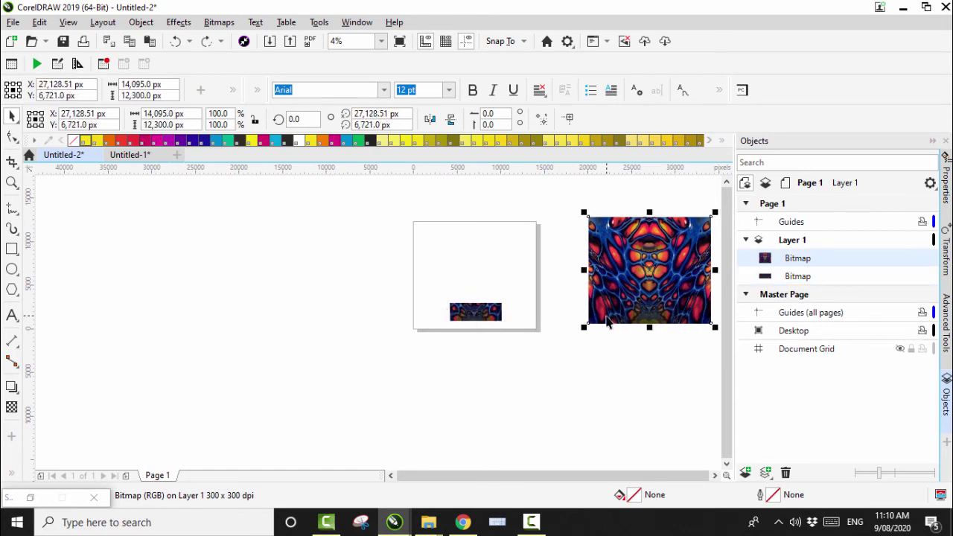
{"action": "key", "text": "ctrl+z"}
{"action": "key", "text": "ctrl+z"}
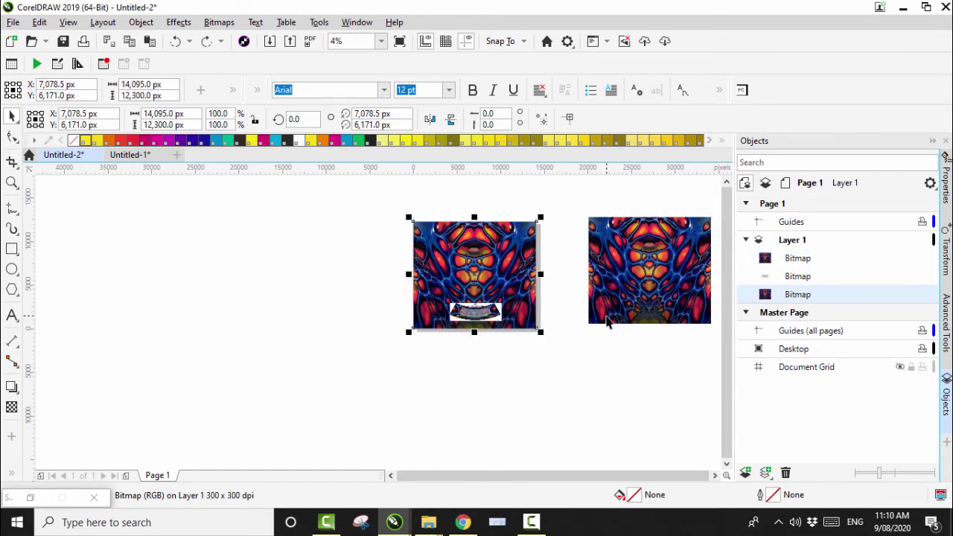
{"action": "key", "text": "ctrl+z"}
{"action": "key", "text": "ctrl+z"}
{"action": "key", "text": "ctrl+z"}
{"action": "key", "text": "ctrl+z"}
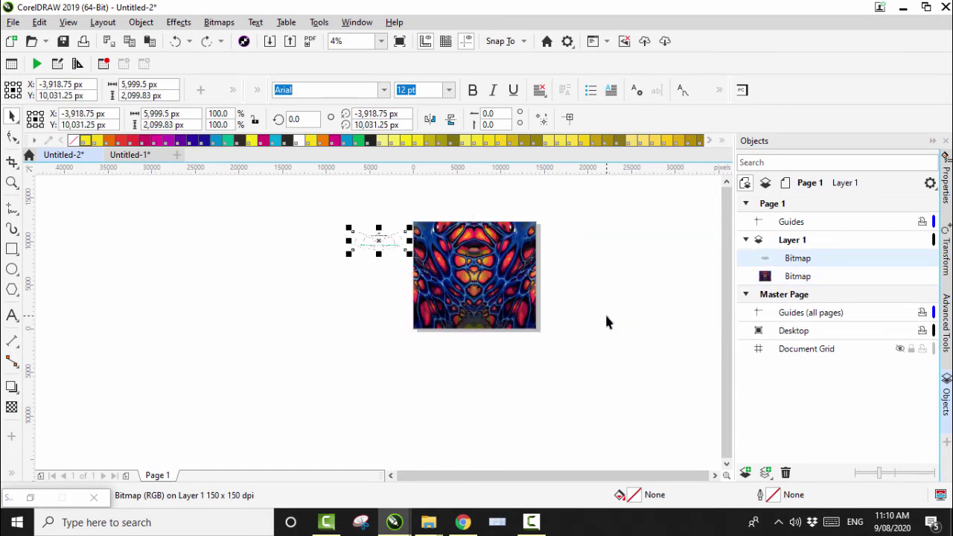
{"action": "key", "text": "ctrl+shift+z"}
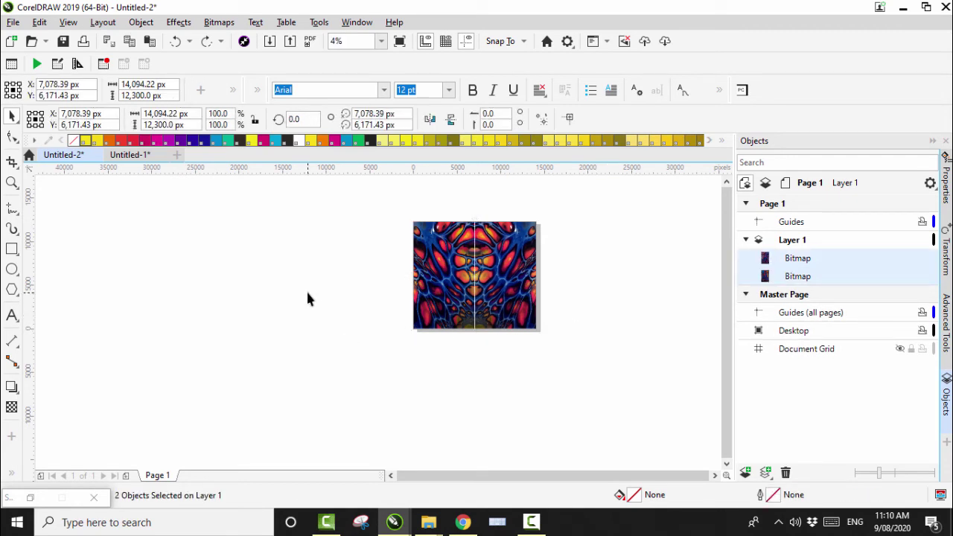
{"action": "left_click", "coordinate": [308, 297]}
Delete the mirrored right half of the pattern, keeping only the left bitmap on the page.
{"action": "left_click", "coordinate": [512, 272]}
{"action": "right_click", "coordinate": [513, 272]}
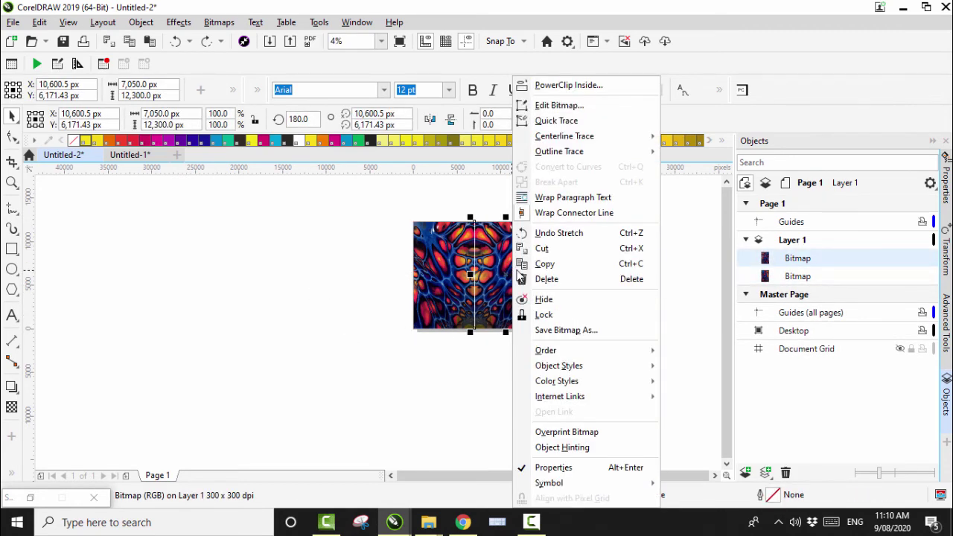
{"action": "left_click", "coordinate": [566, 277]}
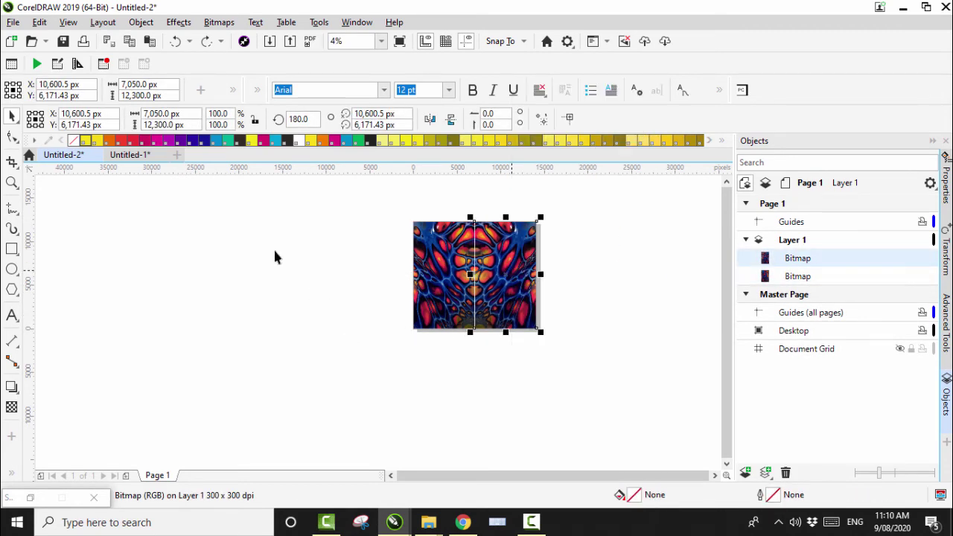
Delete the remaining fluid-art pattern bitmap from the Untitled-2 page.
{"action": "left_click", "coordinate": [12, 182]}
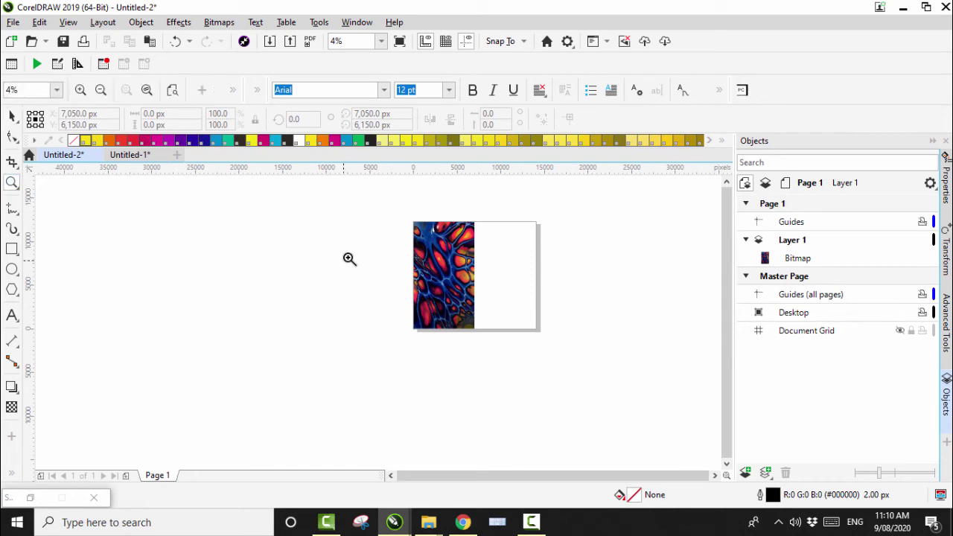
{"action": "left_click", "coordinate": [487, 342]}
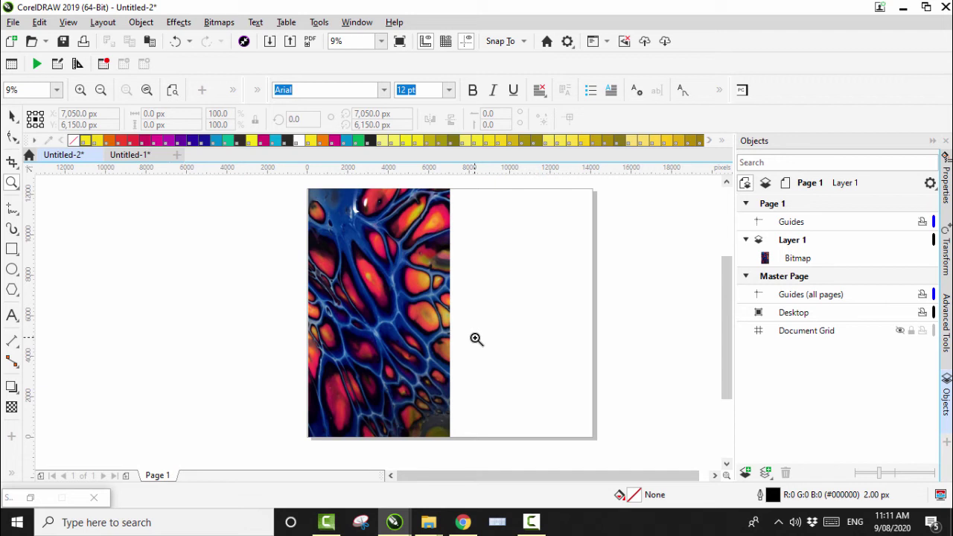
{"action": "left_click", "coordinate": [12, 117]}
{"action": "left_click", "coordinate": [364, 320]}
{"action": "right_click", "coordinate": [365, 319]}
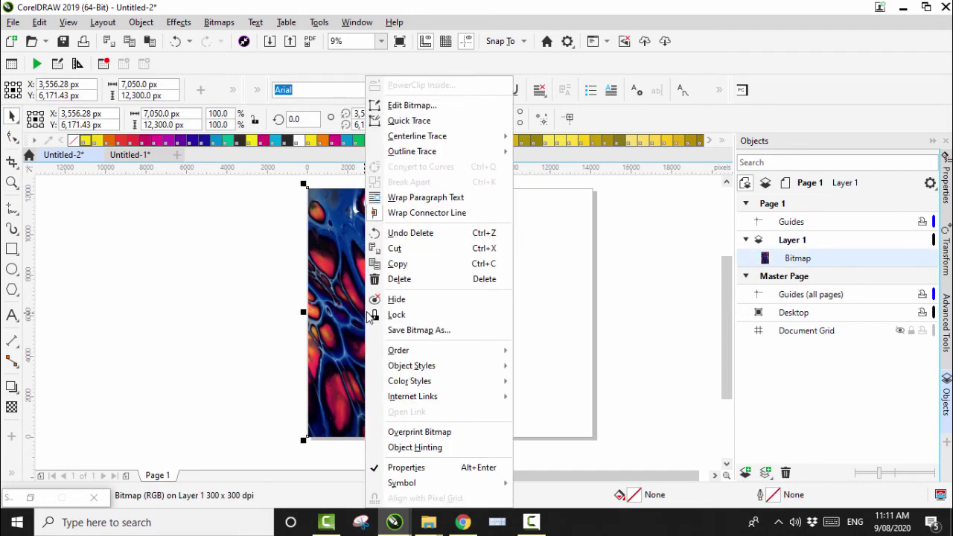
{"action": "left_click", "coordinate": [402, 277]}
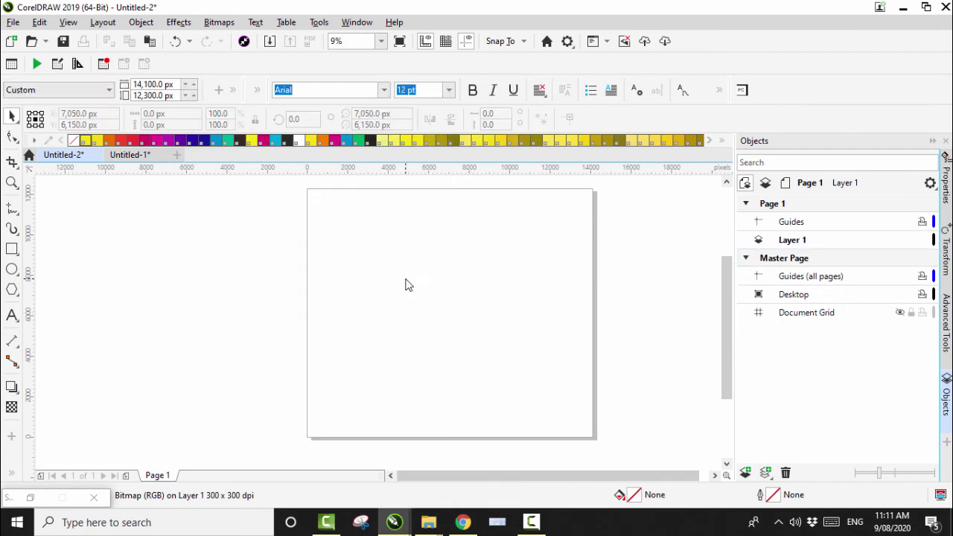
Move the waistband template above the leg template beside the page in Untitled-1, and return to the Untitled-2 document.
{"action": "left_click", "coordinate": [129, 155]}
{"action": "left_click_drag", "start_coordinate": [155, 250], "coordinate": [627, 209]}
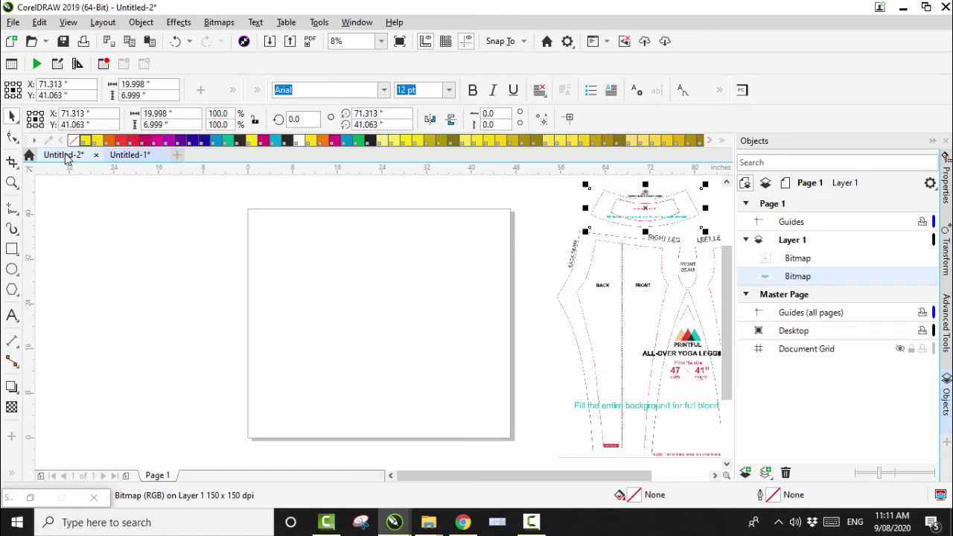
{"action": "left_click", "coordinate": [63, 155]}
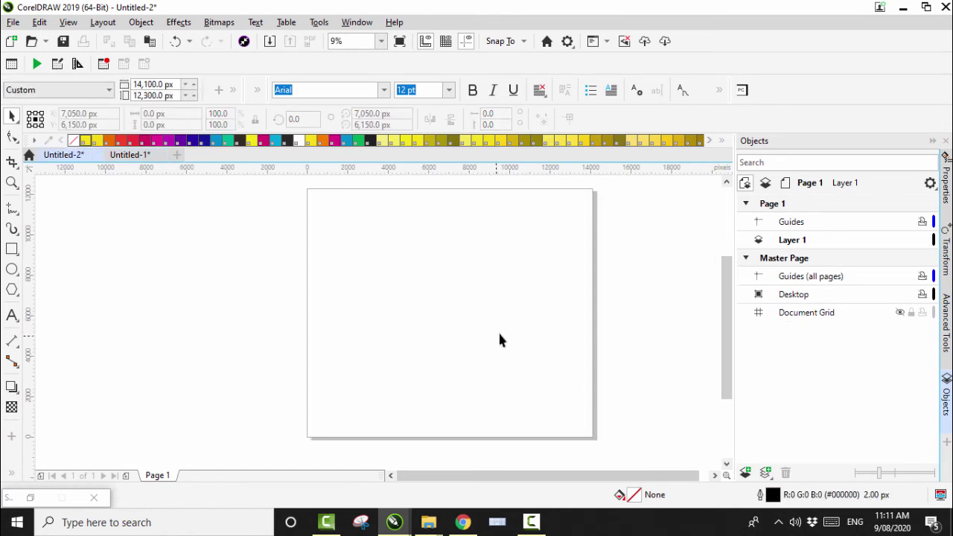
Switch to File Explorer and open the 07.08.2020 photo folder under Pictures, Soulkreed Stuff, Video With Gimbal To Be Edited, 07.08.2020 video.
{"action": "left_click", "coordinate": [428, 524]}
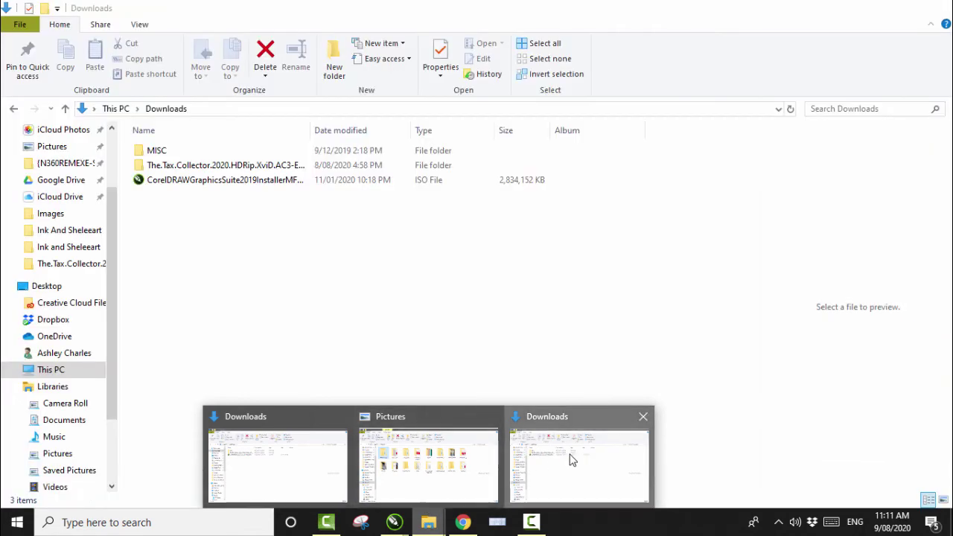
{"action": "left_click", "coordinate": [570, 460]}
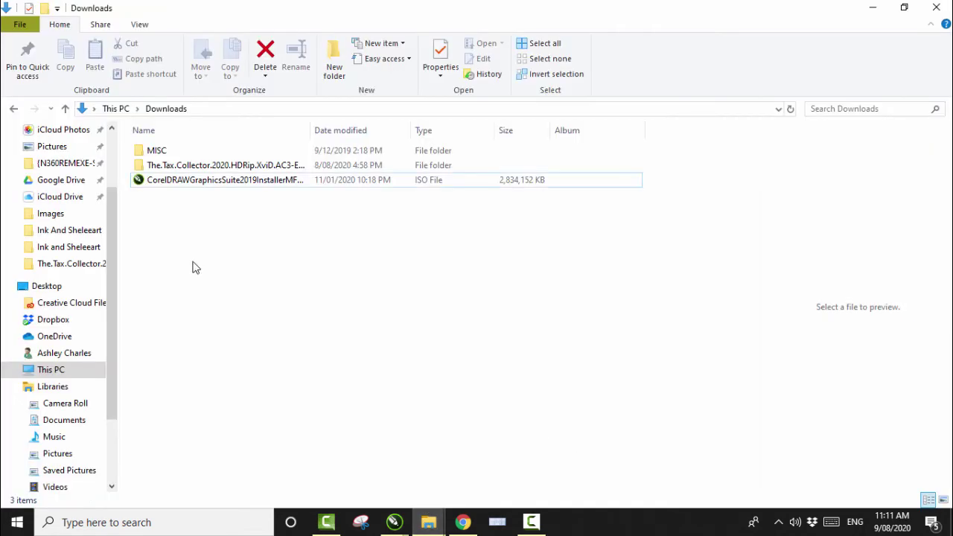
{"action": "scroll", "coordinate": [110, 254], "scroll_direction": "up", "scroll_amount": 2}
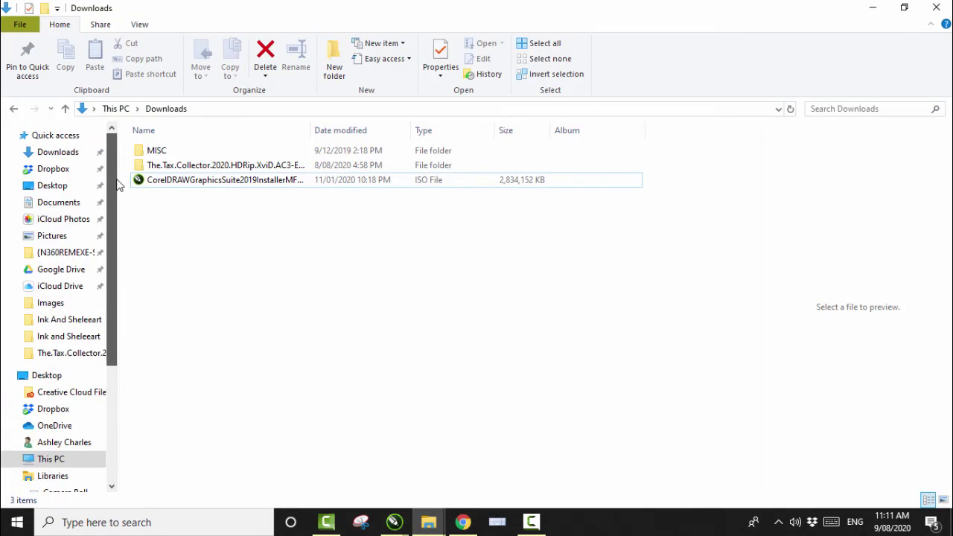
{"action": "left_click", "coordinate": [52, 236]}
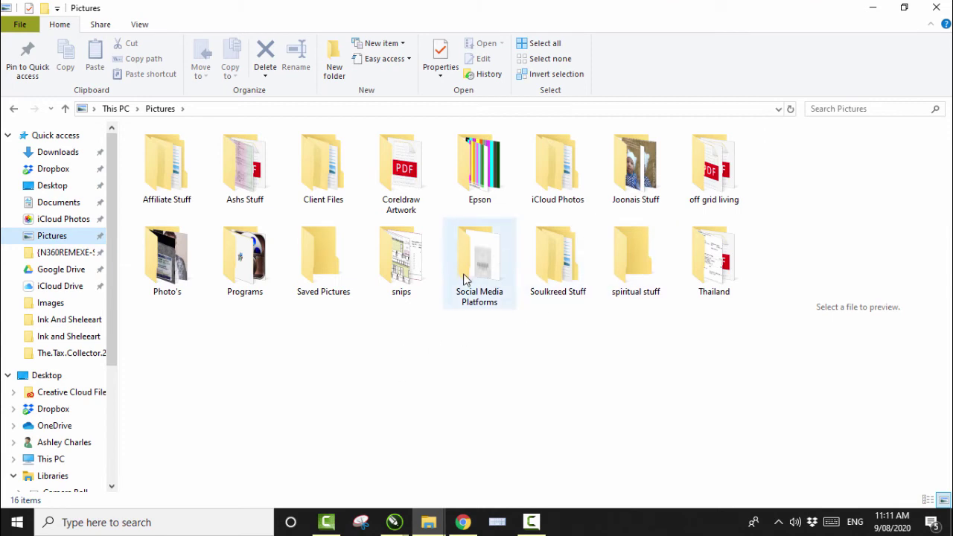
{"action": "double_click", "coordinate": [557, 270]}
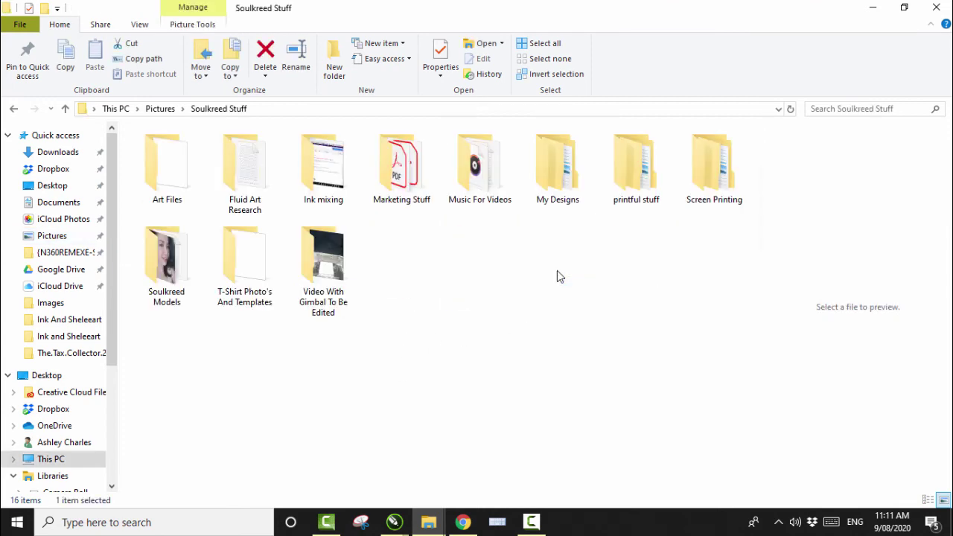
{"action": "double_click", "coordinate": [323, 261]}
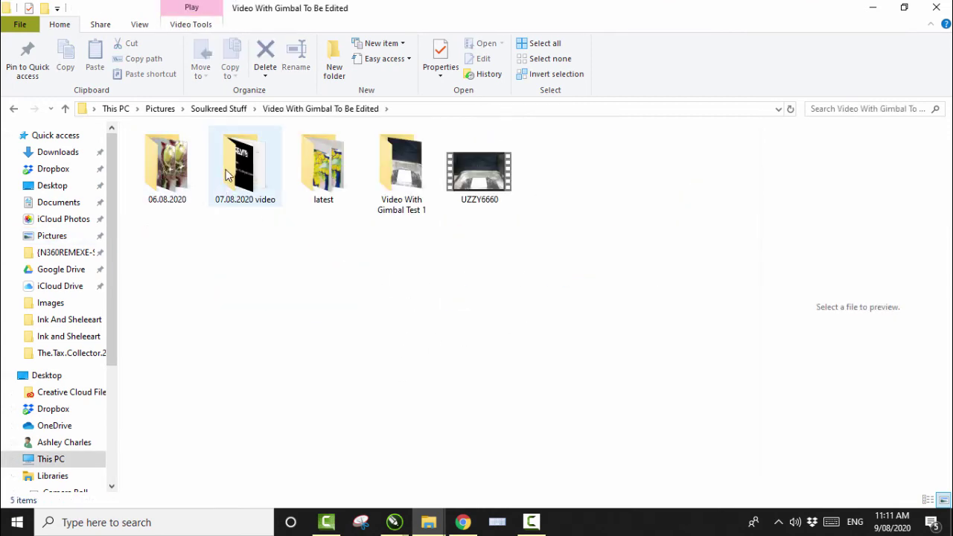
{"action": "double_click", "coordinate": [227, 175]}
{"action": "double_click", "coordinate": [184, 195]}
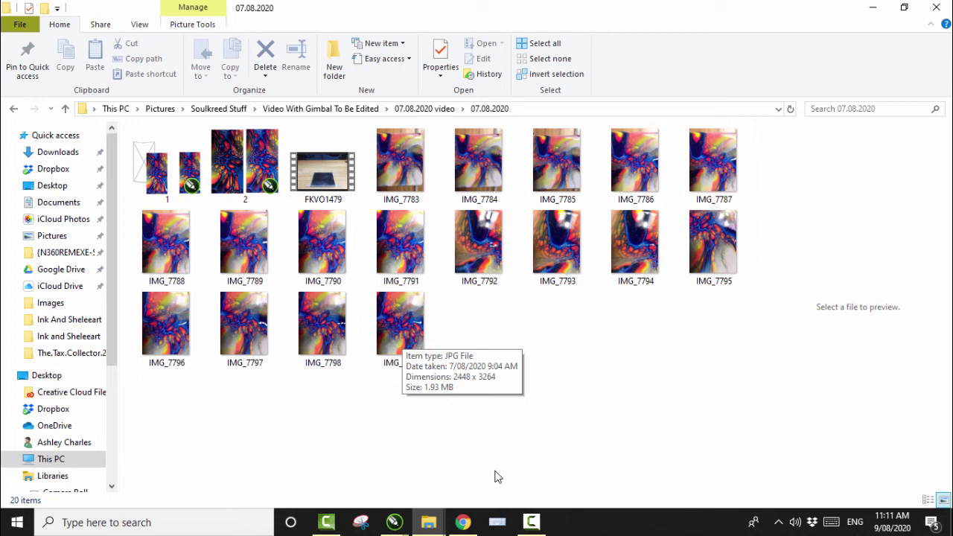
{"action": "mouse_move", "coordinate": [530, 524]}
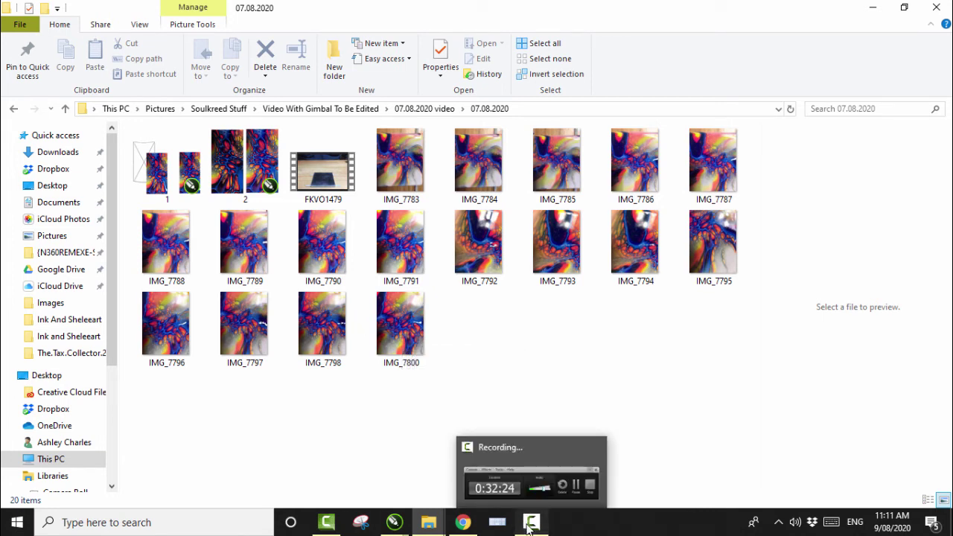
{"action": "left_click", "coordinate": [530, 524]}
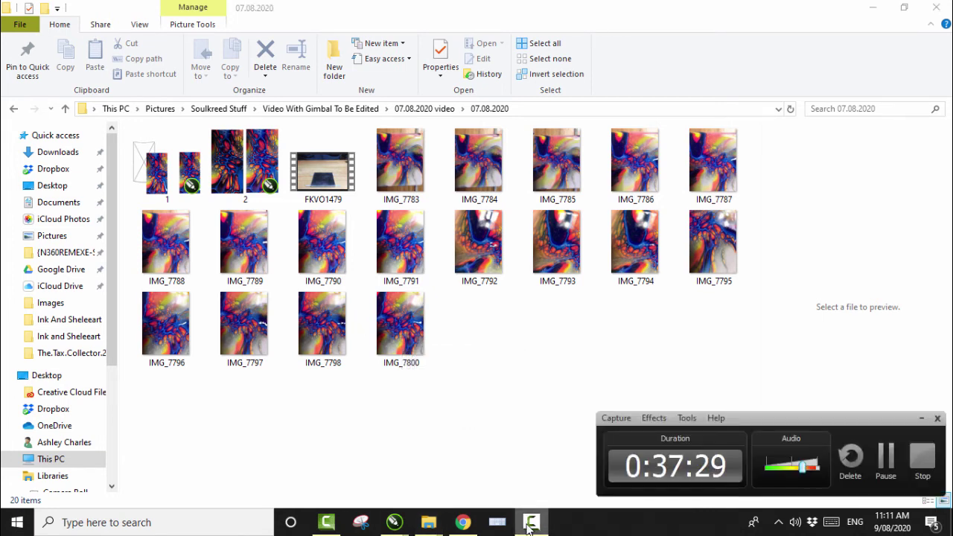
{"action": "left_click", "coordinate": [884, 465]}
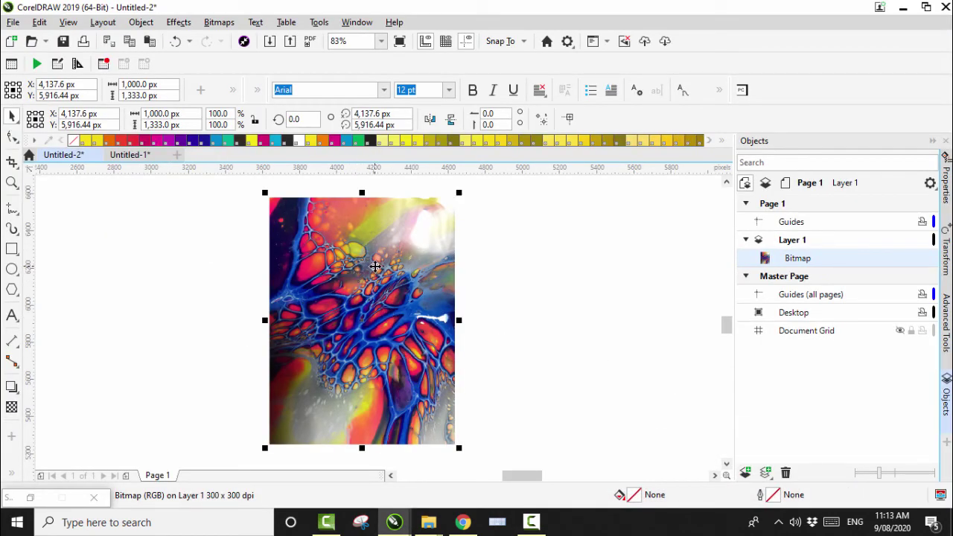
Rotate the imported fluid-art photo clockwise to an angle of about 316 degrees and shift it slightly up and to the right.
{"action": "left_click", "coordinate": [376, 266]}
{"action": "left_click_drag", "start_coordinate": [463, 191], "coordinate": [496, 300]}
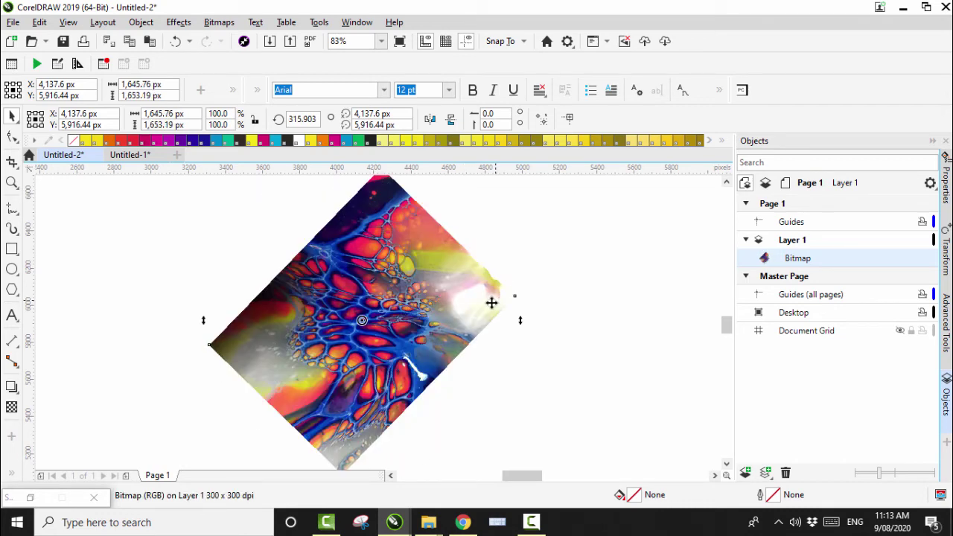
{"action": "mouse_move", "coordinate": [358, 380]}
{"action": "left_mouse_down"}
{"action": "mouse_move", "coordinate": [331, 376]}
{"action": "mouse_move", "coordinate": [374, 371]}
{"action": "left_mouse_up"}
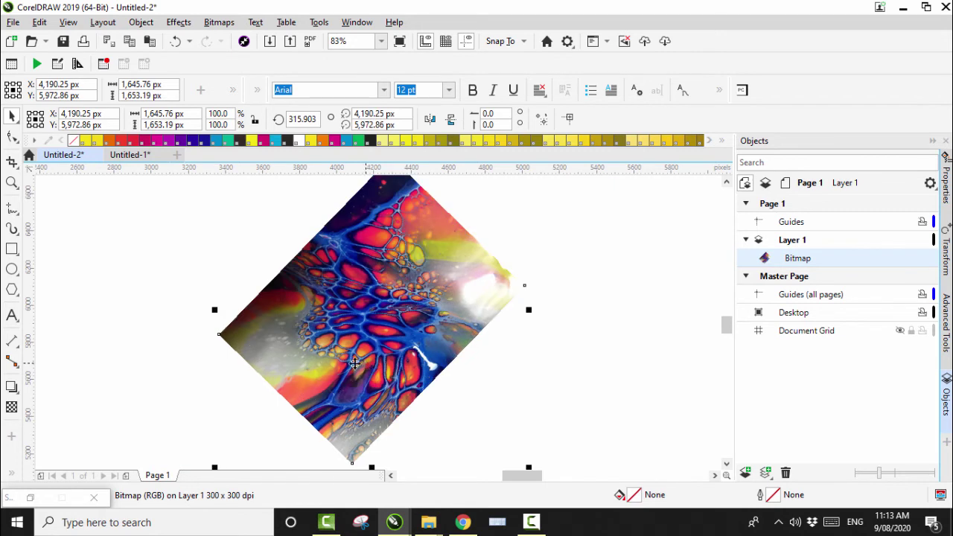
Crop the rotated photo to an upright area of about 679 by 900 px around its central cell pattern.
{"action": "left_click", "coordinate": [12, 182]}
{"action": "left_click_drag", "start_coordinate": [297, 275], "coordinate": [486, 422]}
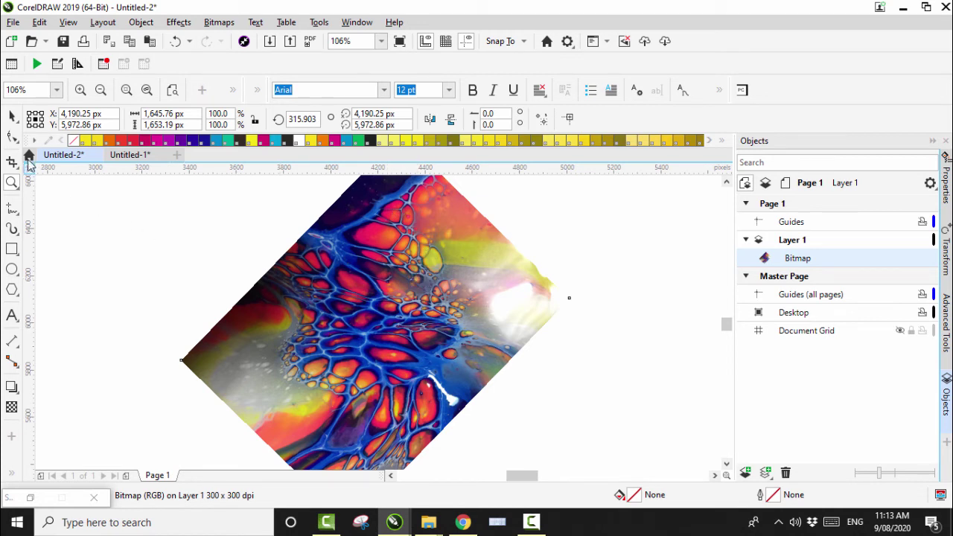
{"action": "left_click", "coordinate": [12, 119]}
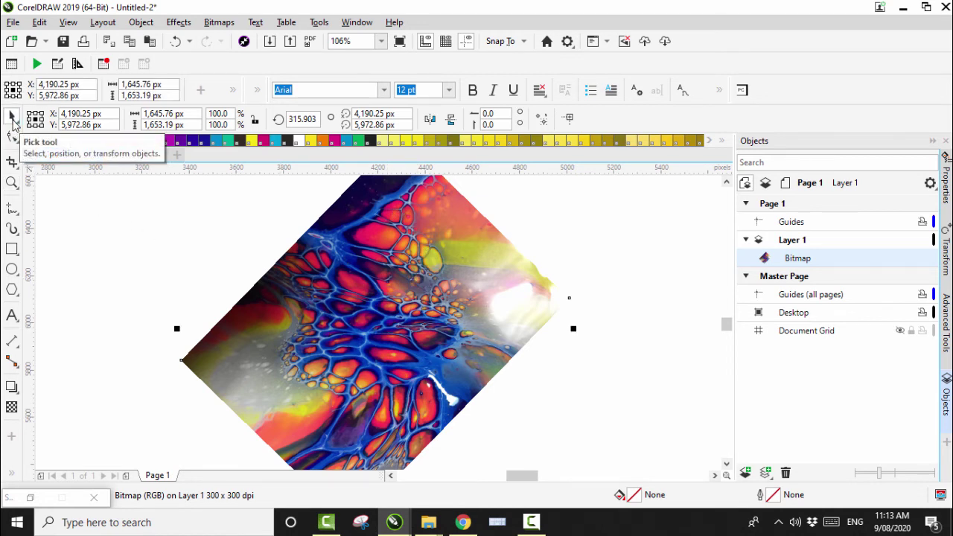
{"action": "left_click", "coordinate": [12, 163]}
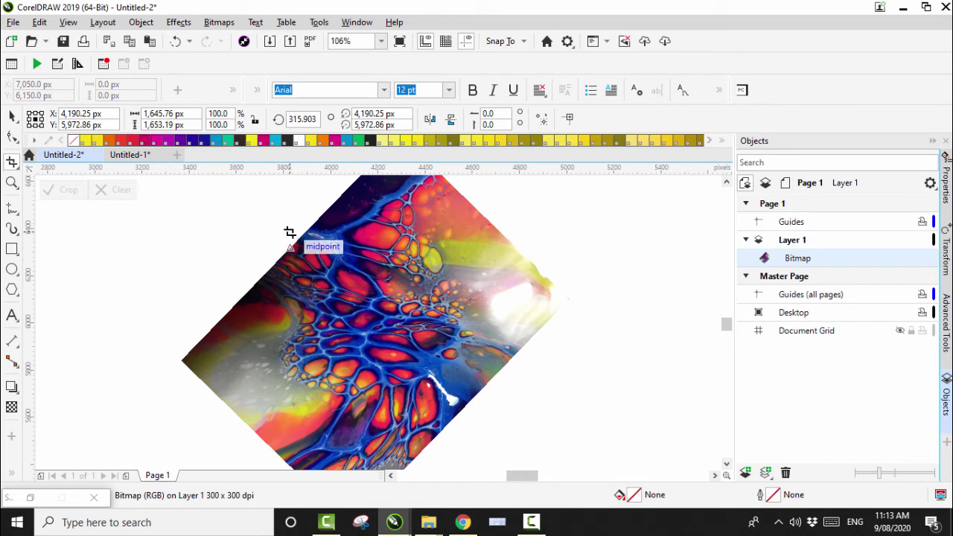
{"action": "left_click_drag", "start_coordinate": [289, 230], "coordinate": [448, 422]}
{"action": "left_click_drag", "start_coordinate": [369, 229], "coordinate": [366, 210]}
{"action": "left_click", "coordinate": [363, 302]}
{"action": "double_click", "coordinate": [363, 302]}
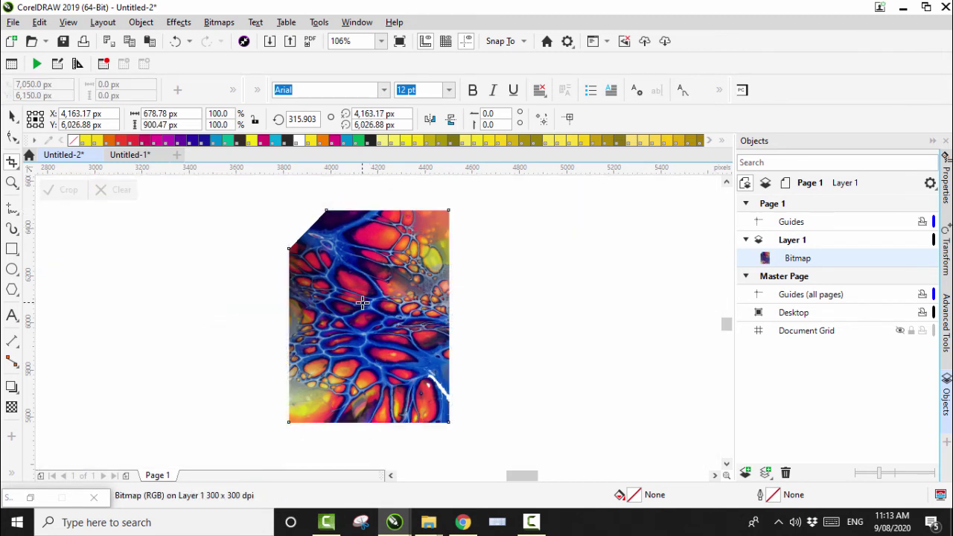
Move the cropped bitmap up and to the left, and crop it to about 597 by 737 px, excluding the slanted corner.
{"action": "key", "text": "space"}
{"action": "left_click_drag", "start_coordinate": [351, 305], "coordinate": [334, 297]}
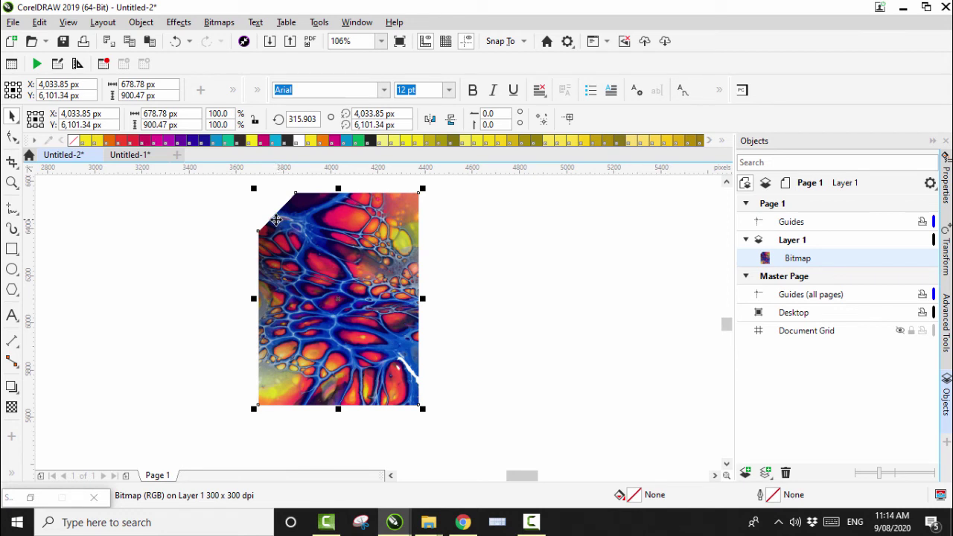
{"action": "left_click", "coordinate": [12, 161]}
{"action": "left_click_drag", "start_coordinate": [260, 233], "coordinate": [399, 402]}
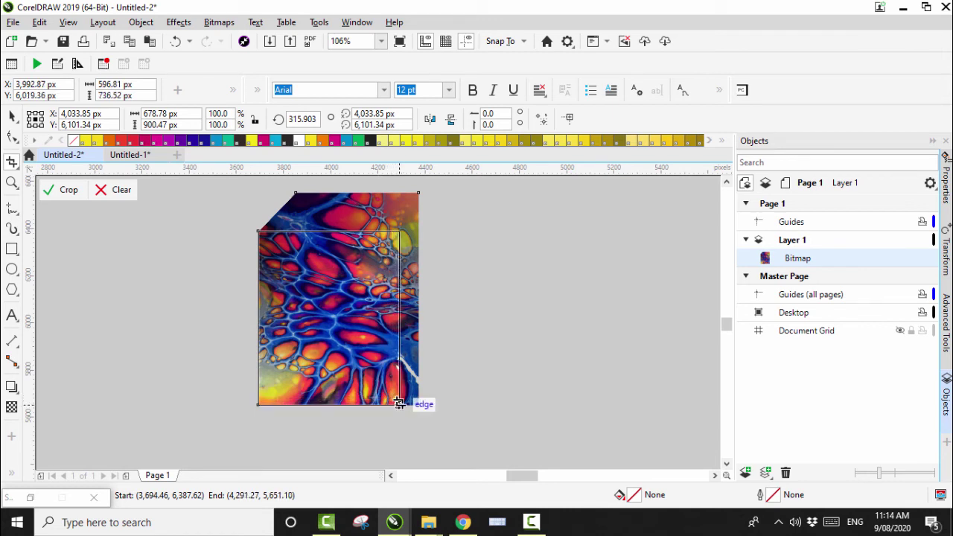
{"action": "double_click", "coordinate": [319, 313]}
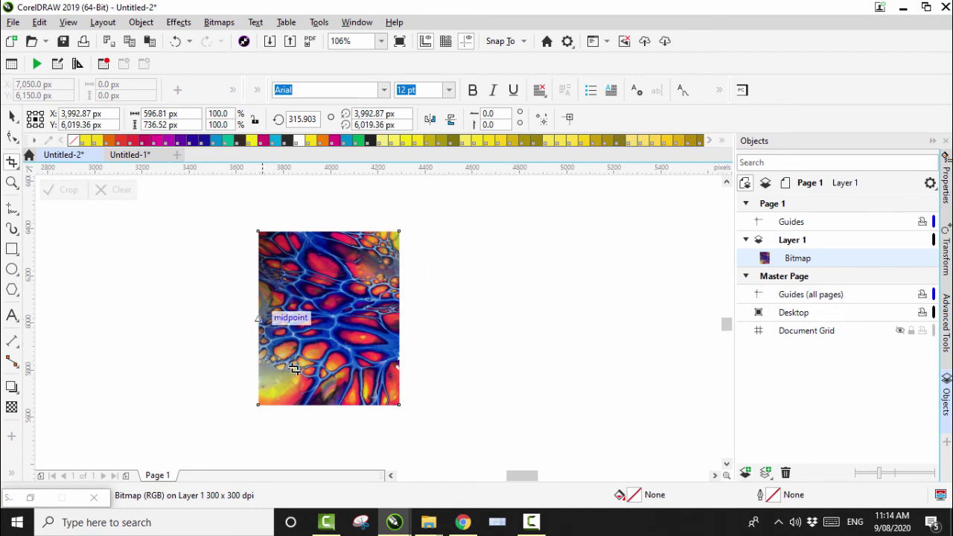
Examine the cropped bitmap's size relative to the whole page and its image detail up close.
{"action": "left_click", "coordinate": [12, 117]}
{"action": "left_click", "coordinate": [11, 183]}
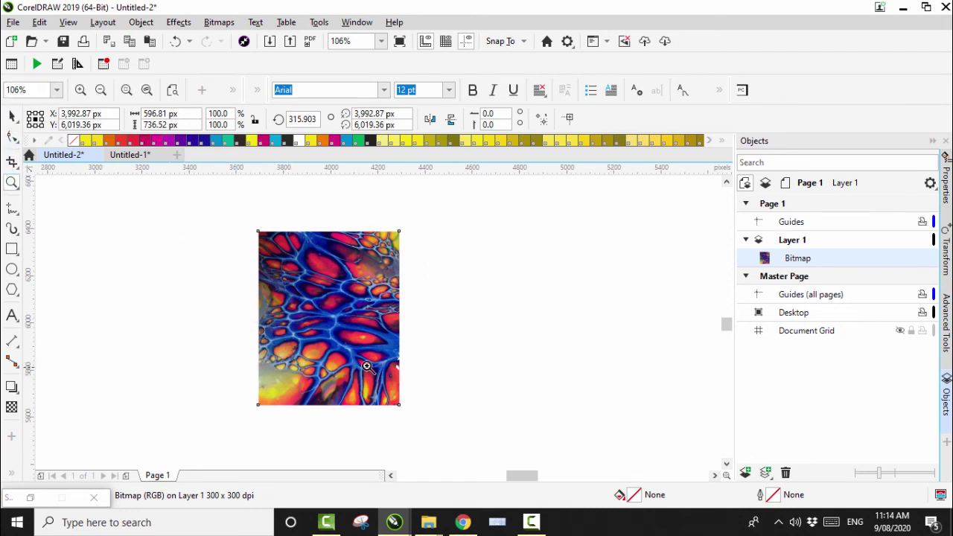
{"action": "left_click", "coordinate": [341, 332], "text": "shift"}
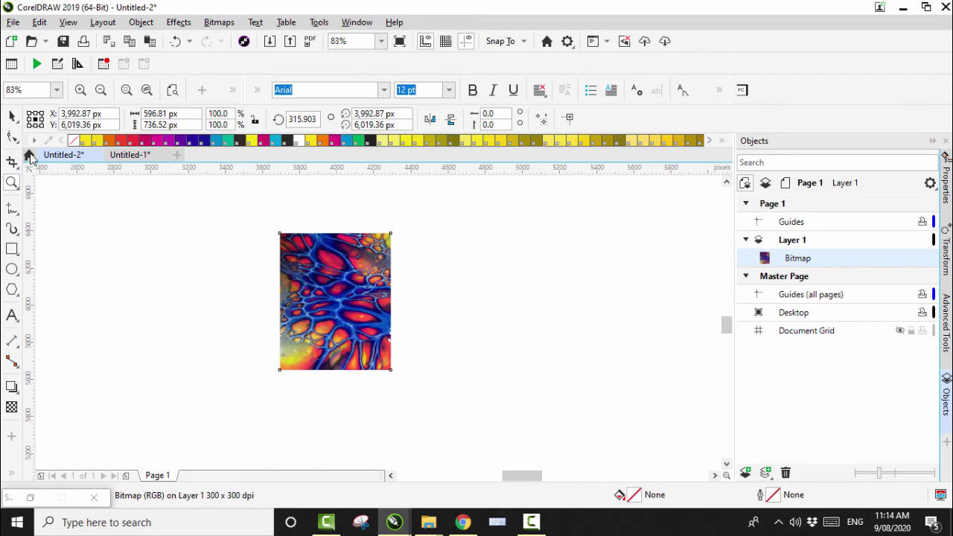
{"action": "left_click", "coordinate": [12, 117]}
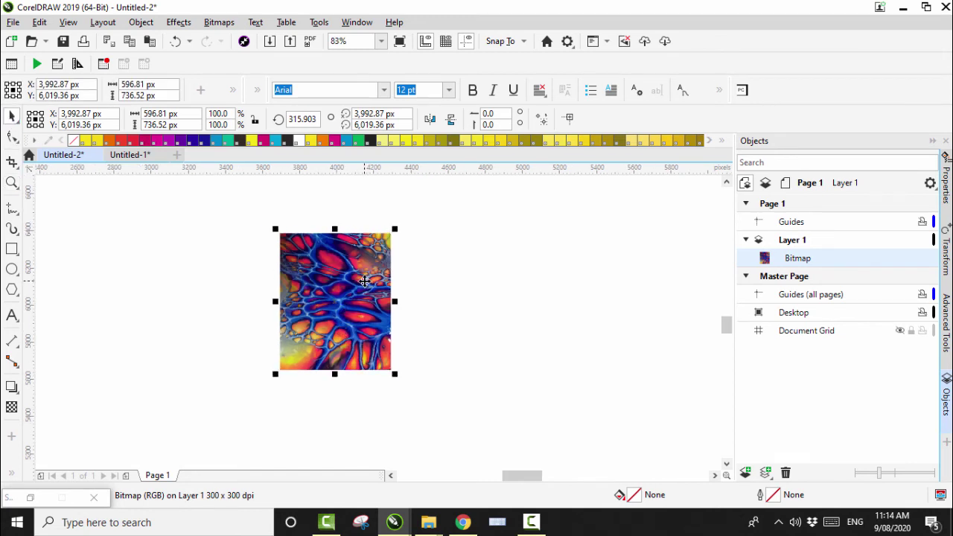
{"action": "scroll", "coordinate": [364, 280], "scroll_direction": "down", "scroll_amount": 5}
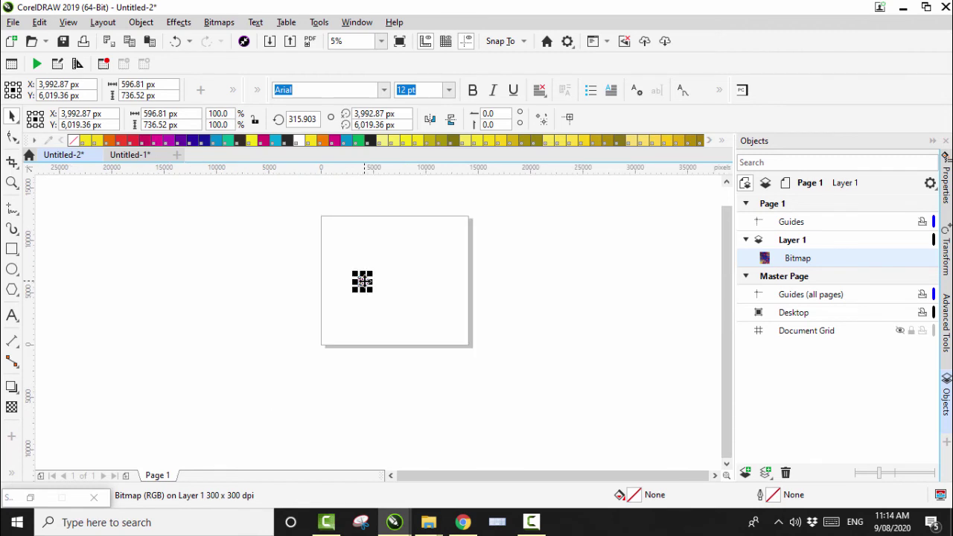
{"action": "scroll", "coordinate": [364, 280], "scroll_direction": "up", "scroll_amount": 7}
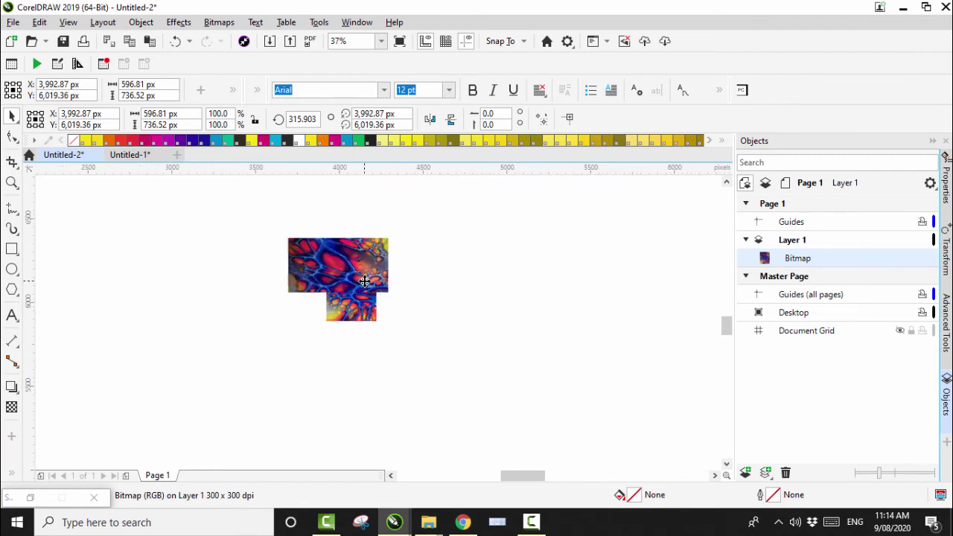
{"action": "left_click", "coordinate": [12, 183]}
{"action": "left_click_drag", "start_coordinate": [261, 269], "coordinate": [372, 325]}
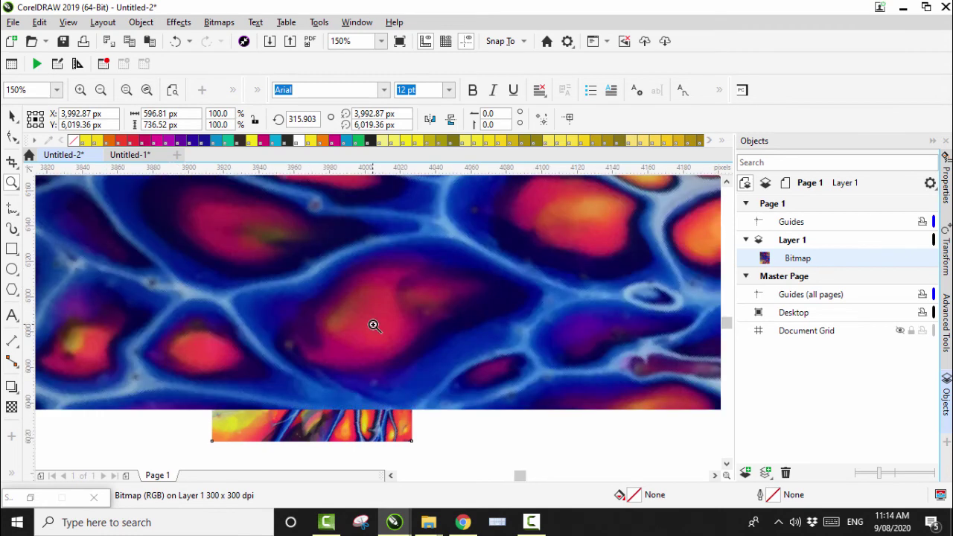
{"action": "left_click", "coordinate": [411, 342], "text": "shift"}
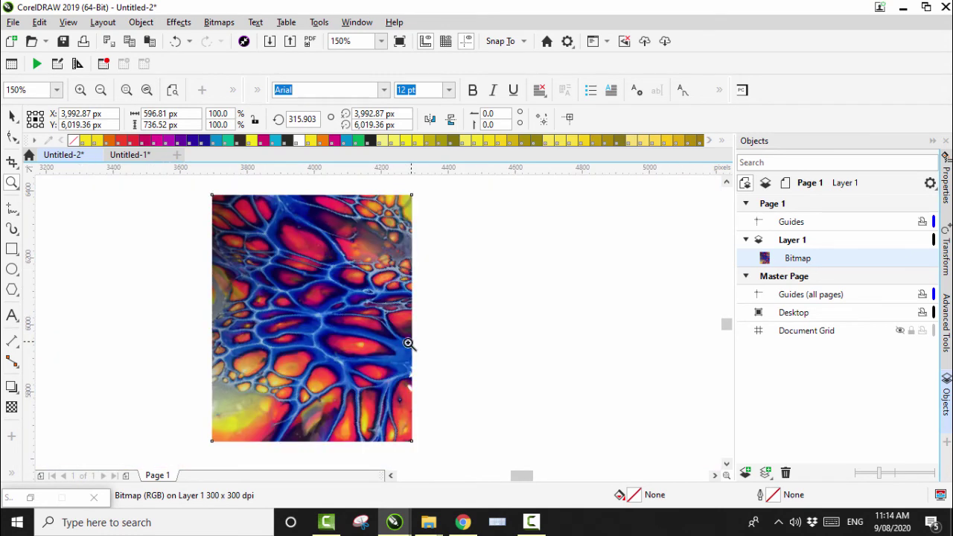
Restore the SimpleSeps Raster window with the cropped bitmap selected and show its Click-Seps options.
{"action": "left_click", "coordinate": [11, 118]}
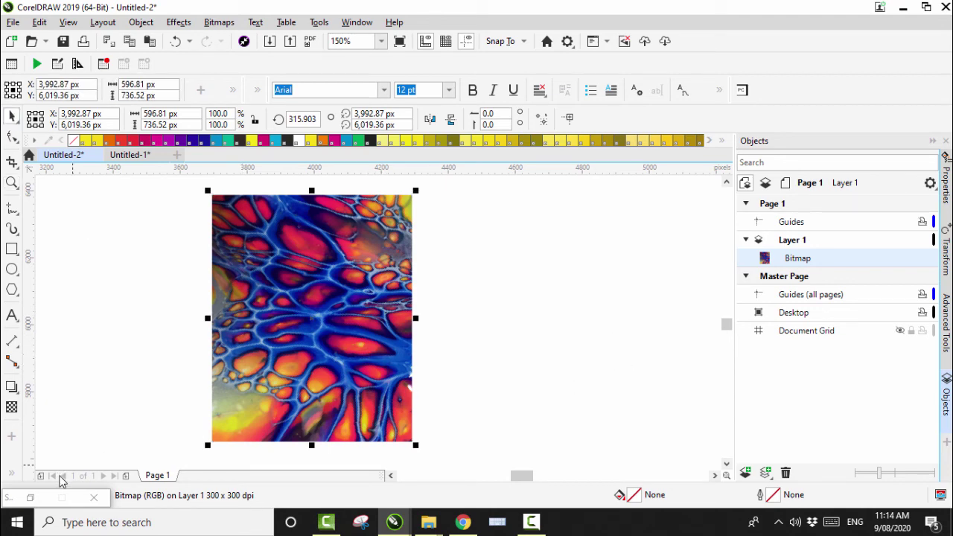
{"action": "left_click", "coordinate": [30, 498]}
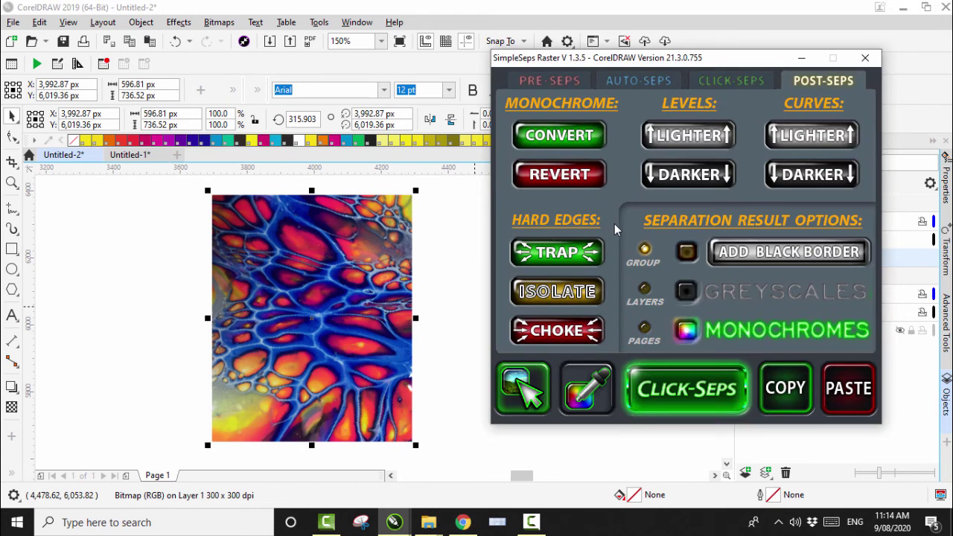
{"action": "left_click", "coordinate": [732, 84]}
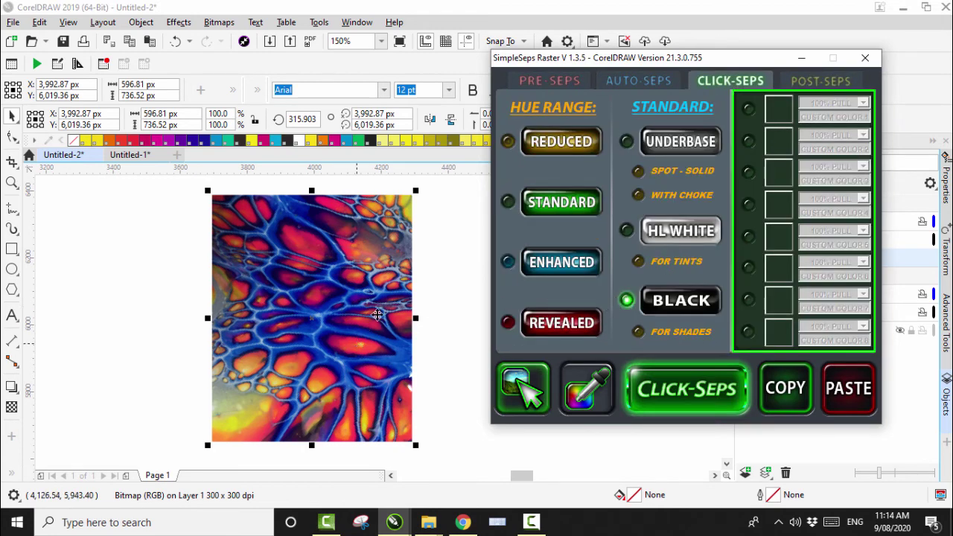
Generate a black Click-Seps separation of the cropped bitmap and paste a copy of it over the original bitmap in Untitled-2.
{"action": "left_click", "coordinate": [675, 401]}
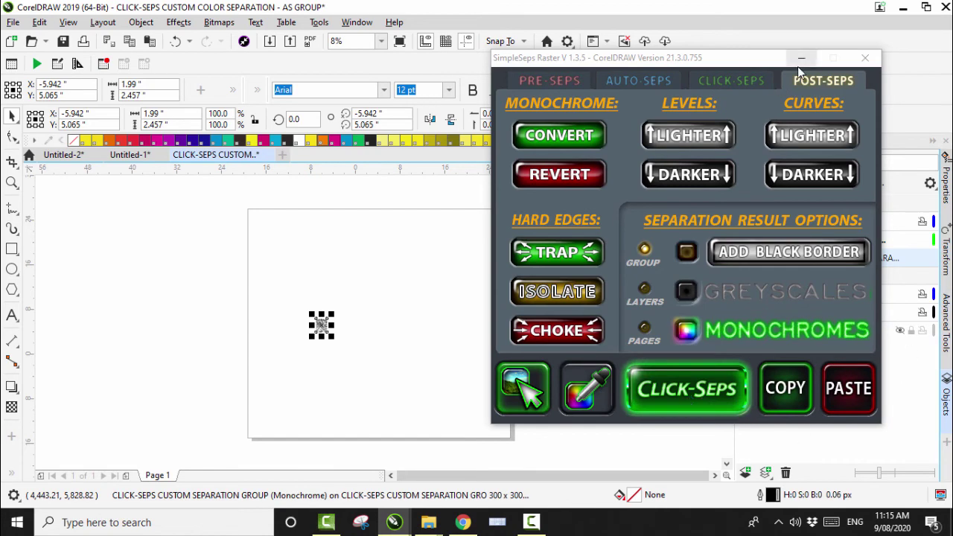
{"action": "left_click", "coordinate": [801, 59]}
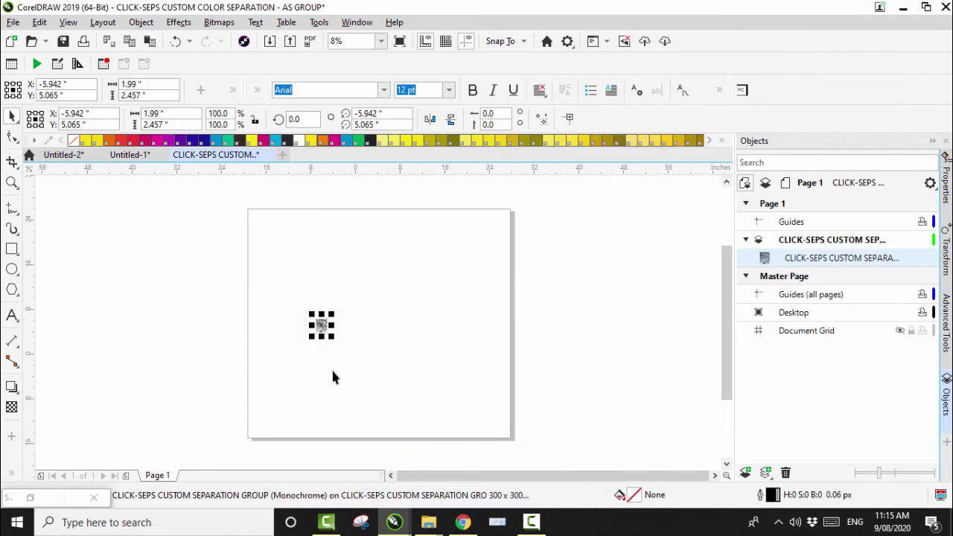
{"action": "right_click", "coordinate": [322, 325]}
{"action": "left_click", "coordinate": [350, 205]}
{"action": "left_click", "coordinate": [63, 155]}
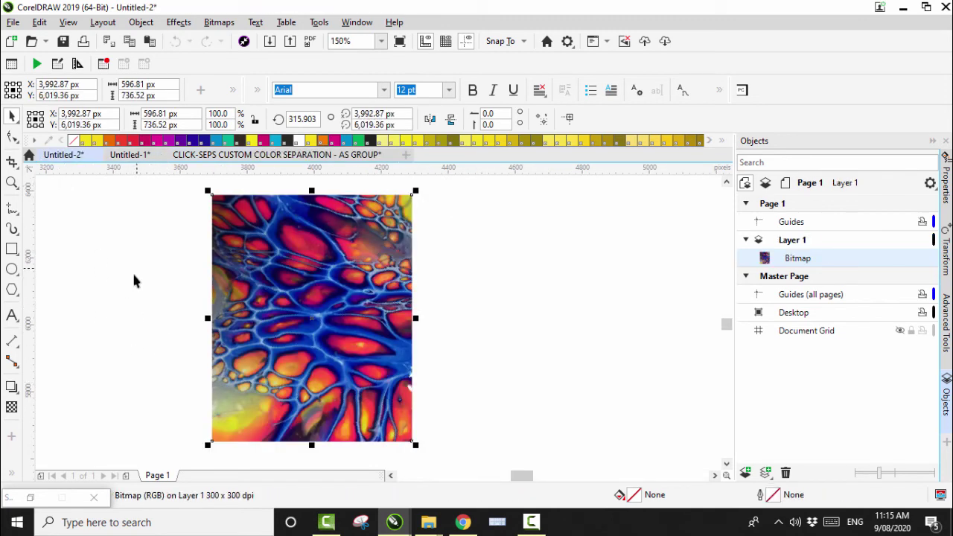
{"action": "right_click", "coordinate": [163, 306]}
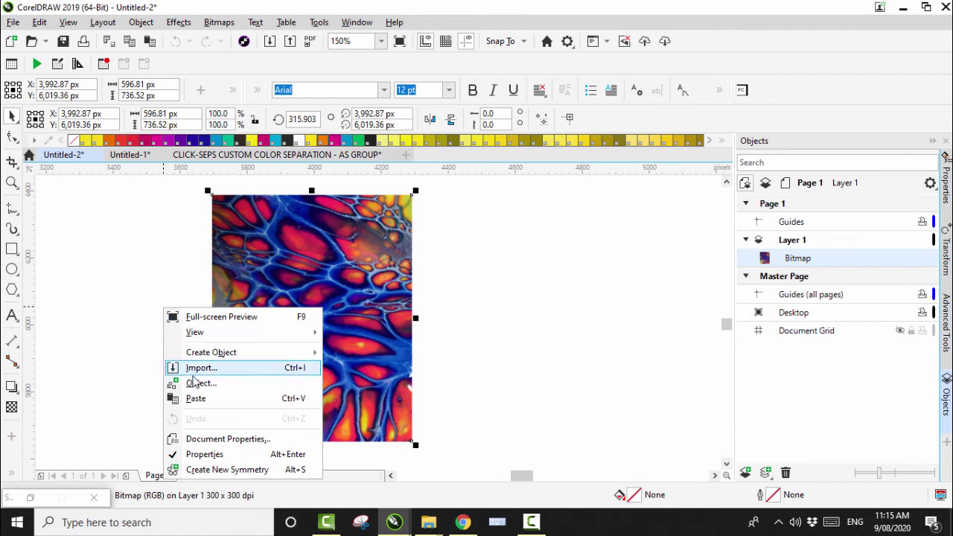
{"action": "left_click", "coordinate": [196, 399]}
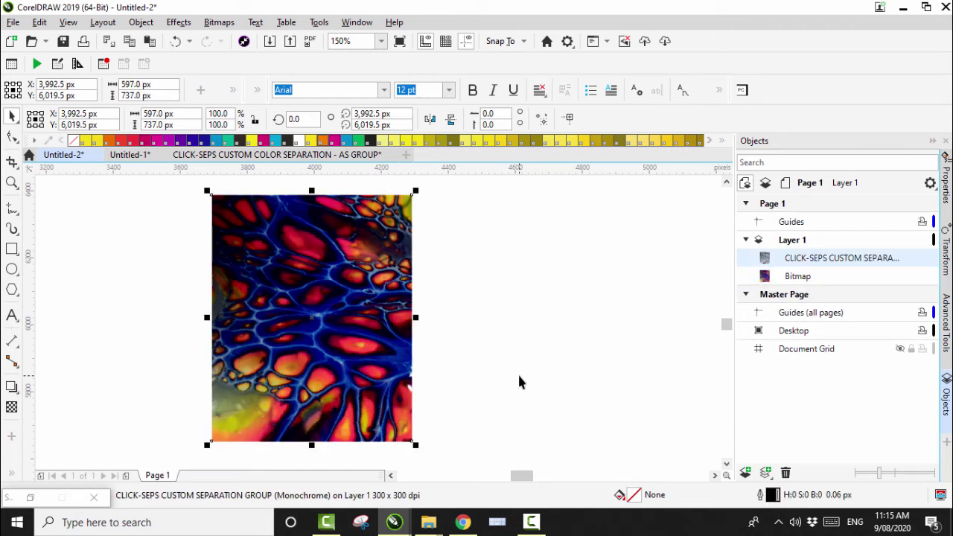
Convert the original bitmap and the pasted separation together into one 300 dpi RGB bitmap with anti-aliasing and a transparent background.
{"action": "scroll", "coordinate": [520, 381], "scroll_direction": "down", "scroll_amount": 2}
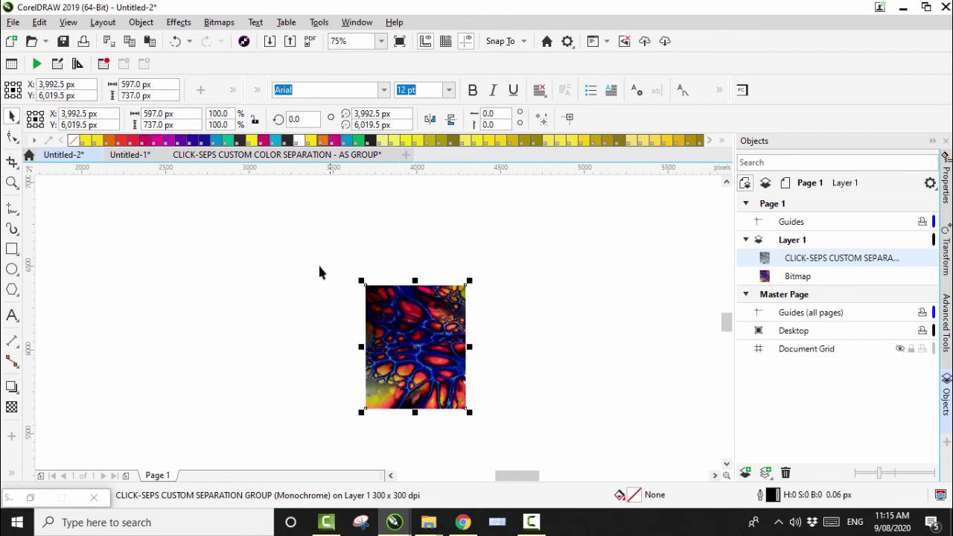
{"action": "left_click_drag", "start_coordinate": [510, 439], "coordinate": [519, 440]}
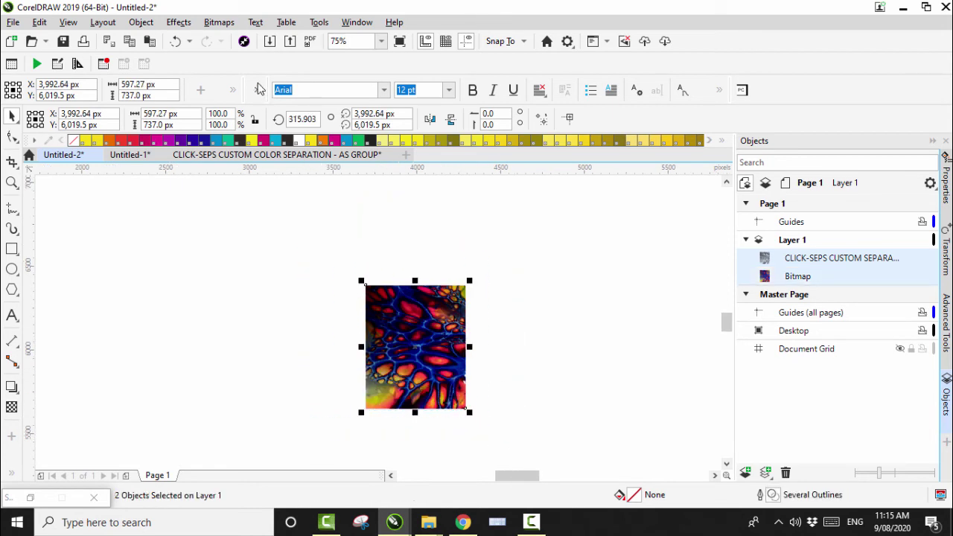
{"action": "left_click", "coordinate": [218, 22]}
{"action": "left_click", "coordinate": [246, 36]}
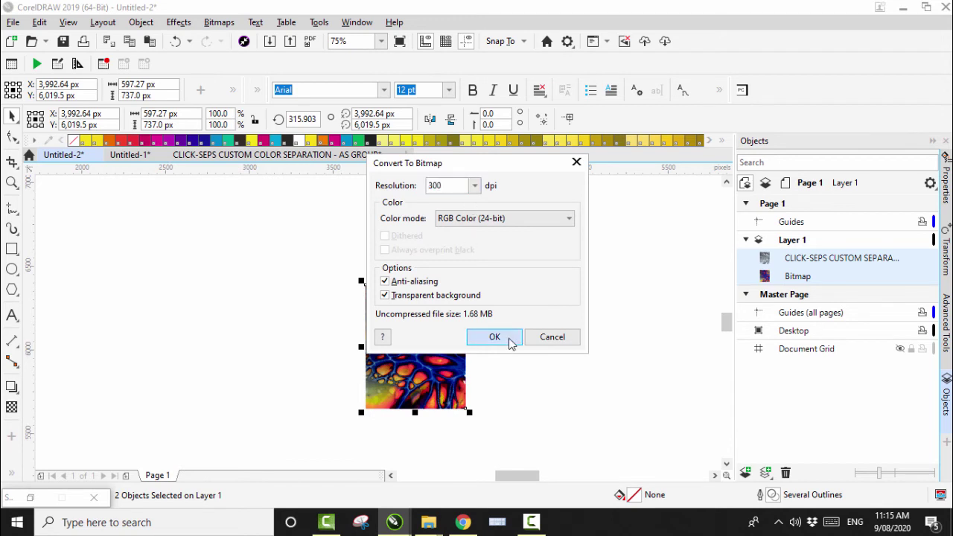
{"action": "left_click", "coordinate": [502, 339]}
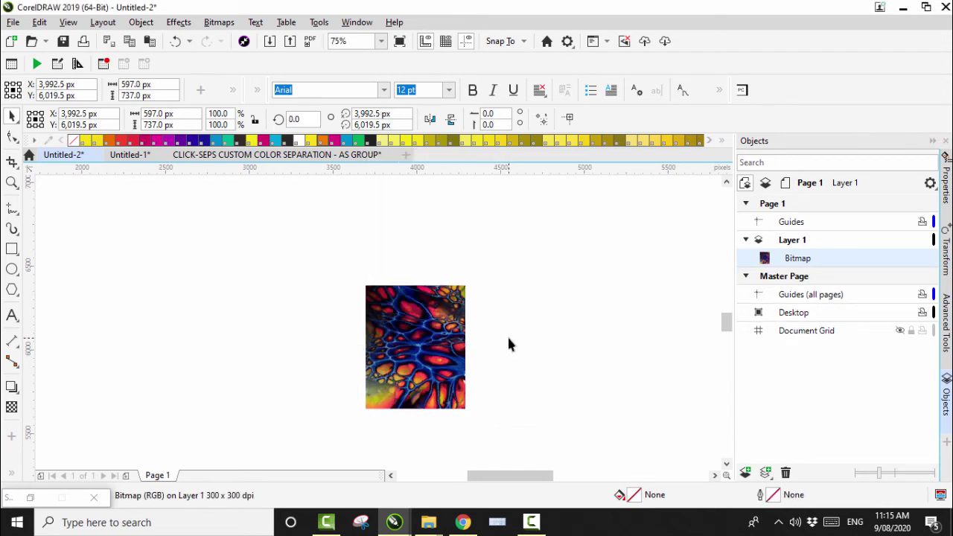
Move the merged bitmap toward the page's left part and resample it to 7050 by 12300 px without maintaining the aspect ratio.
{"action": "scroll", "coordinate": [507, 334], "scroll_direction": "down", "scroll_amount": 1}
{"action": "left_click_drag", "start_coordinate": [439, 345], "coordinate": [299, 326]}
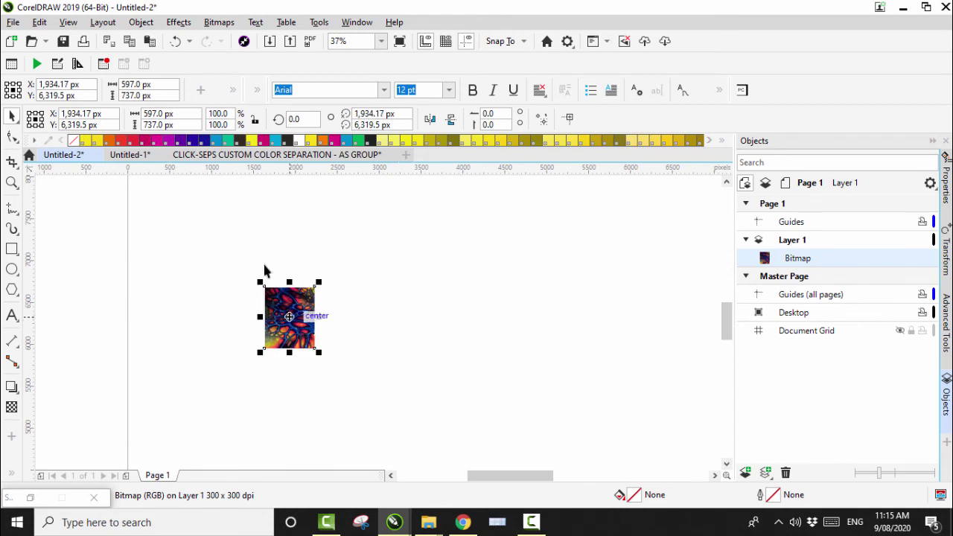
{"action": "left_click", "coordinate": [221, 25]}
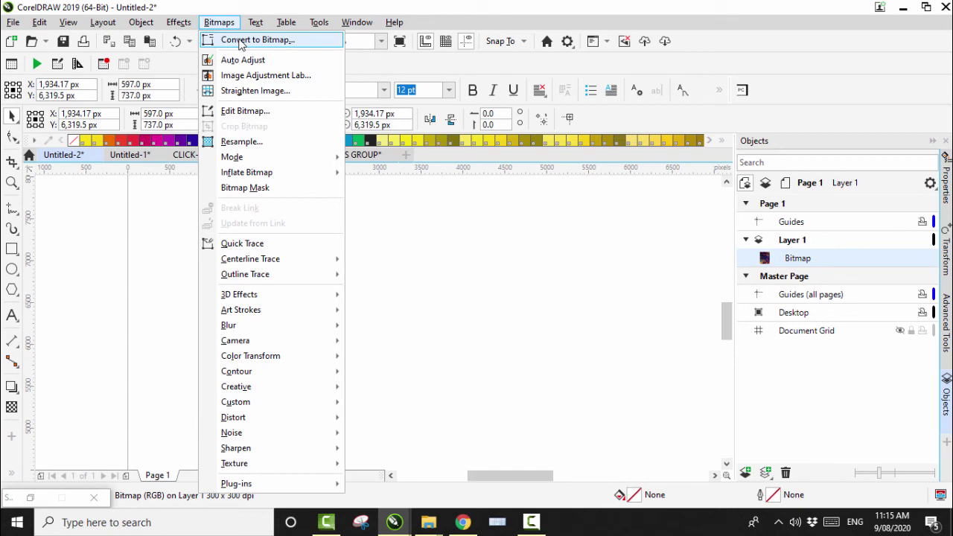
{"action": "left_click", "coordinate": [240, 142]}
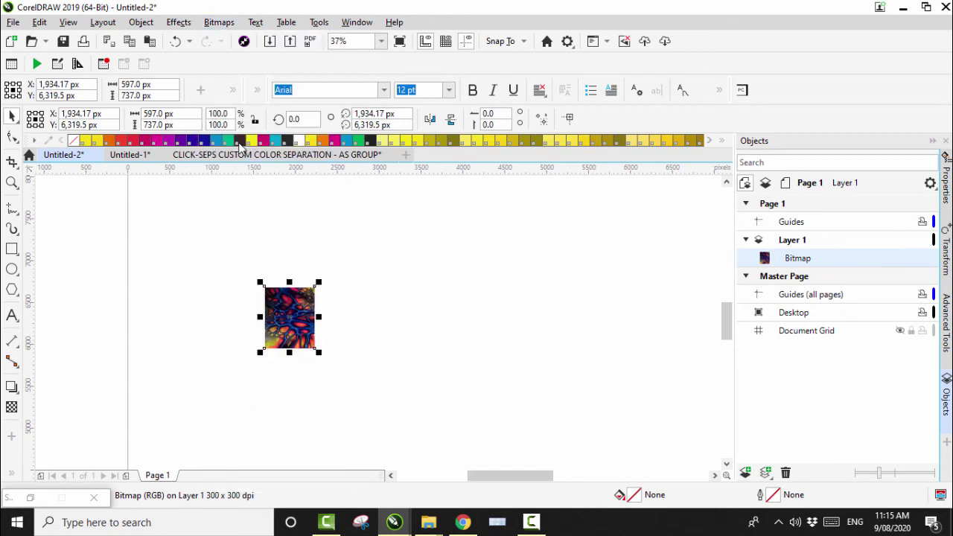
{"action": "left_click", "coordinate": [517, 328]}
{"action": "left_click", "coordinate": [434, 181]}
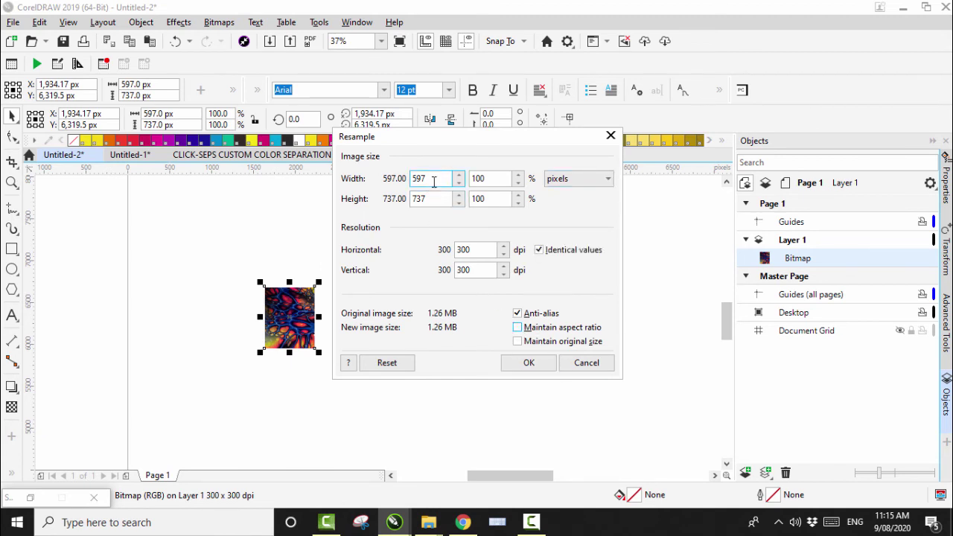
{"action": "left_click_drag", "start_coordinate": [431, 180], "coordinate": [406, 185]}
{"action": "left_click", "coordinate": [426, 200]}
{"action": "left_click_drag", "start_coordinate": [426, 199], "coordinate": [409, 198]}
{"action": "type", "text": "12300"}
{"action": "key", "text": "Return"}
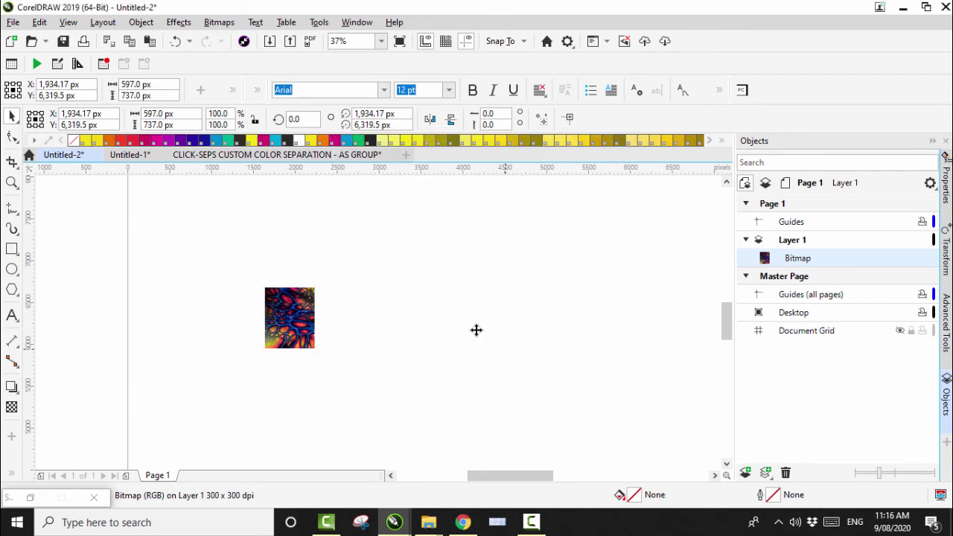
Move the resampled bitmap so that it covers the left half of the page.
{"action": "scroll", "coordinate": [439, 313], "scroll_direction": "down", "scroll_amount": 3}
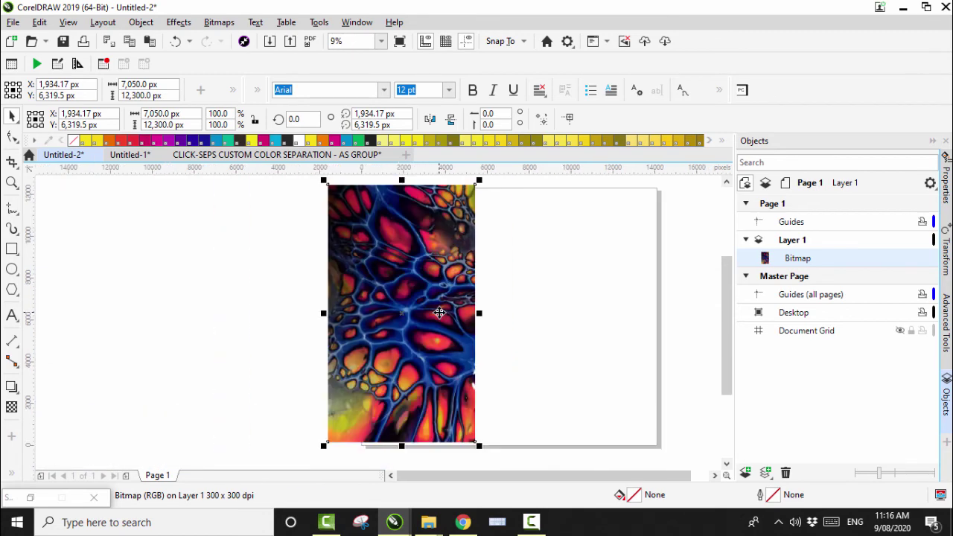
{"action": "mouse_move", "coordinate": [440, 313]}
{"action": "left_mouse_down"}
{"action": "mouse_move", "coordinate": [497, 321]}
{"action": "mouse_move", "coordinate": [472, 317]}
{"action": "left_mouse_up"}
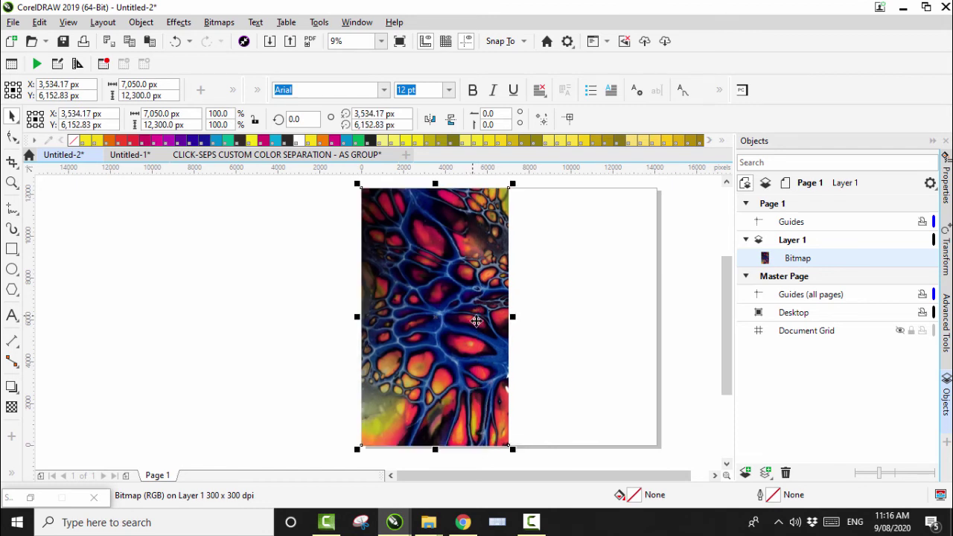
{"action": "left_click", "coordinate": [578, 265]}
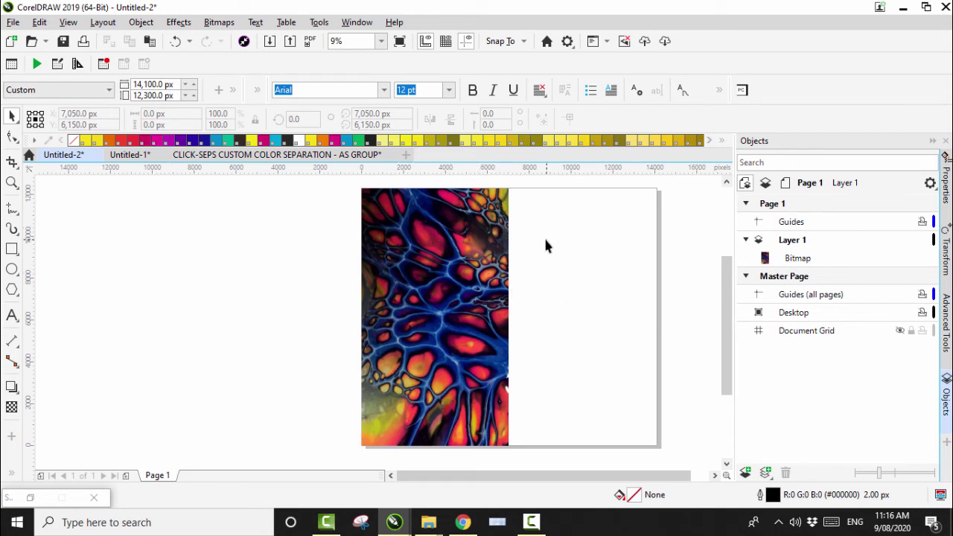
Duplicate the bitmap, mirror the copy horizontally and place it on the right half of the page against the original.
{"action": "left_click", "coordinate": [443, 288]}
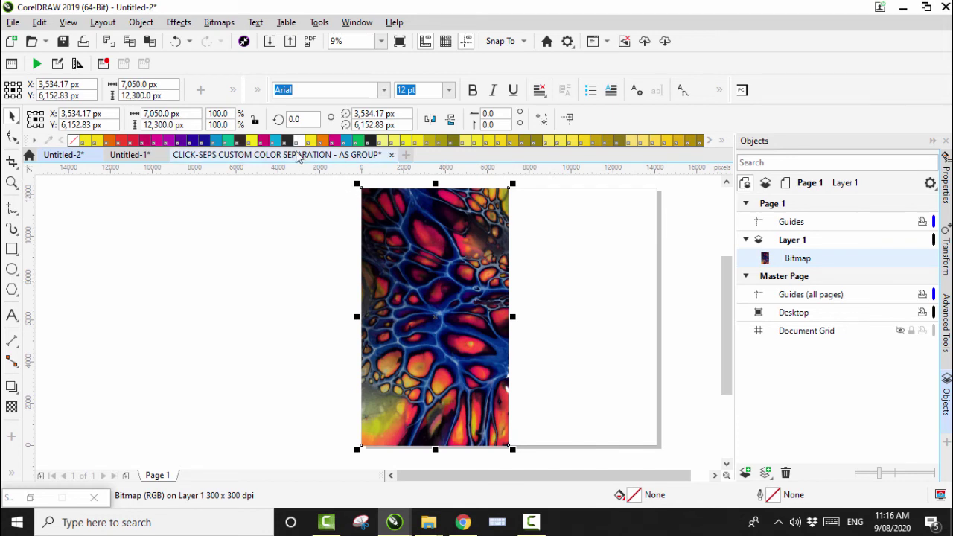
{"action": "left_click", "coordinate": [149, 41]}
{"action": "left_click", "coordinate": [592, 266]}
{"action": "left_click", "coordinate": [439, 291]}
{"action": "left_click", "coordinate": [430, 121]}
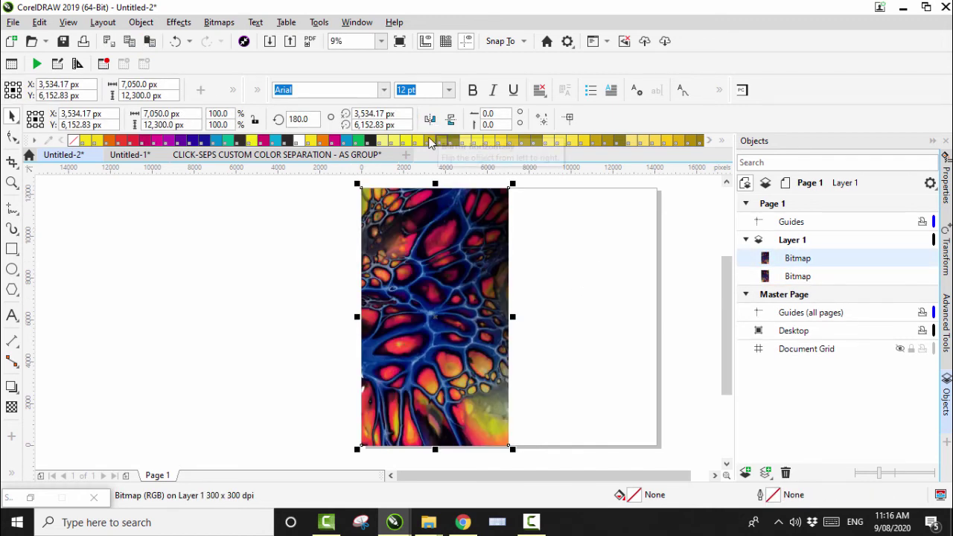
{"action": "left_click_drag", "start_coordinate": [441, 319], "coordinate": [593, 322]}
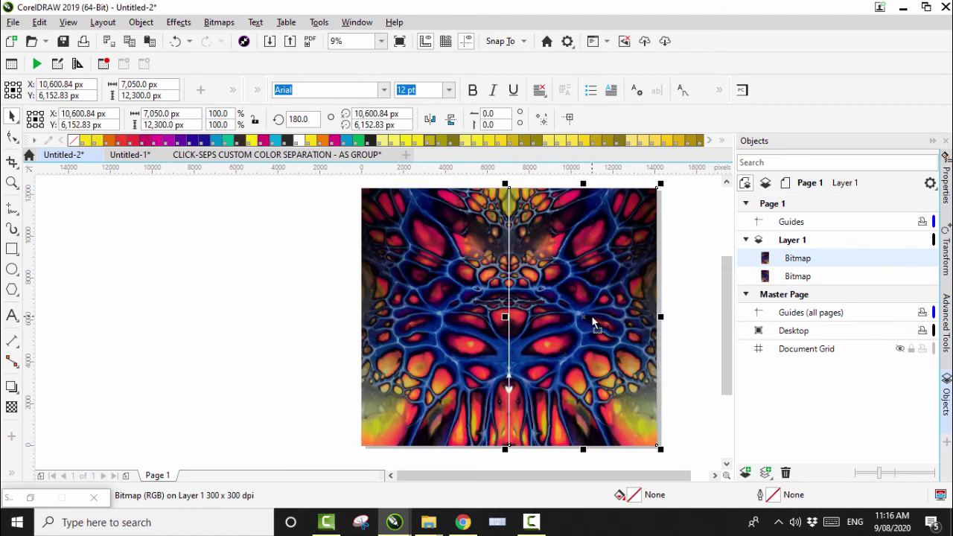
Nudge the mirrored right half about 30 px to the left to close the white gap along the centre seam.
{"action": "scroll", "coordinate": [305, 301], "scroll_direction": "down", "scroll_amount": 2}
{"action": "left_click_drag", "start_coordinate": [281, 210], "coordinate": [552, 413]}
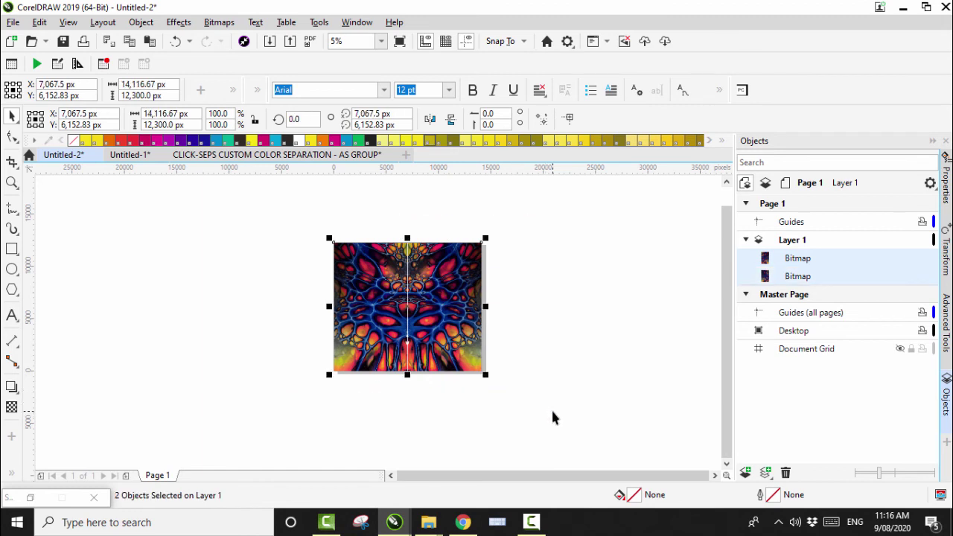
{"action": "left_click", "coordinate": [11, 184]}
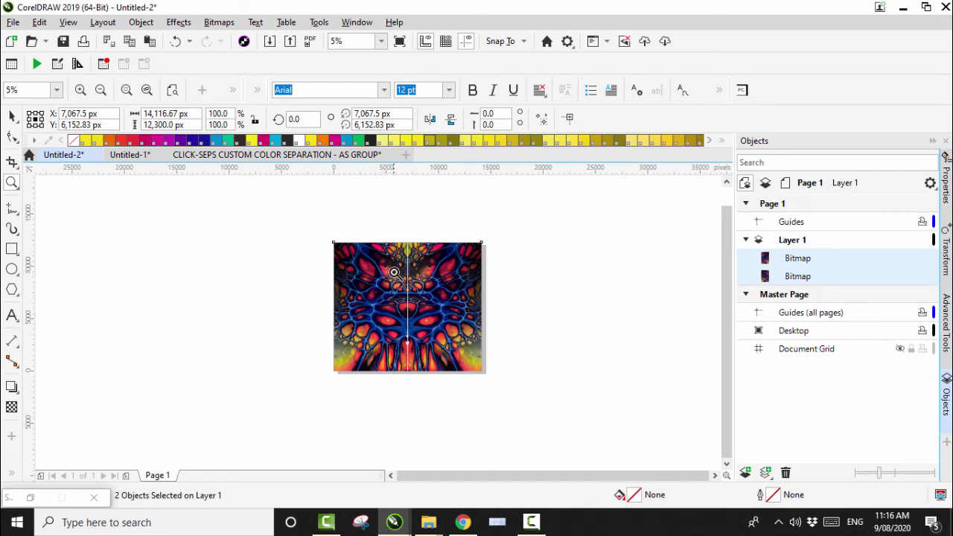
{"action": "left_click_drag", "start_coordinate": [394, 274], "coordinate": [425, 306]}
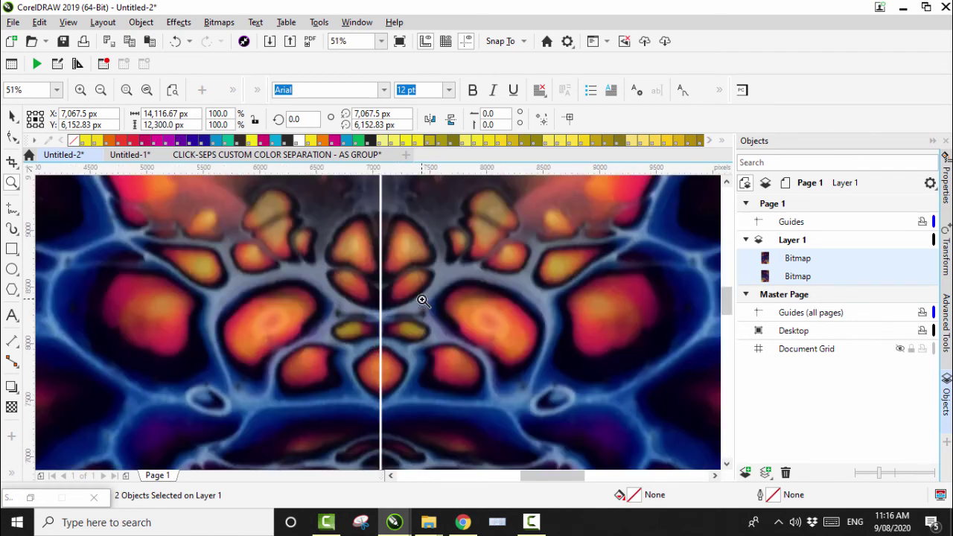
{"action": "left_click", "coordinate": [12, 117]}
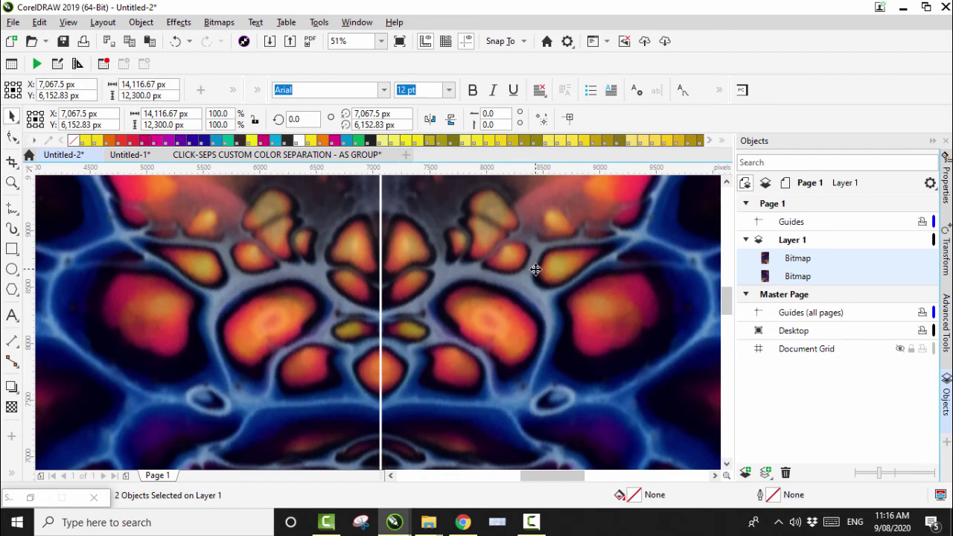
{"action": "scroll", "coordinate": [535, 270], "scroll_direction": "down", "scroll_amount": 2}
{"action": "key", "text": "Escape"}
{"action": "left_click", "coordinate": [559, 320]}
{"action": "key", "text": "Left"}
{"action": "key", "text": "Left"}
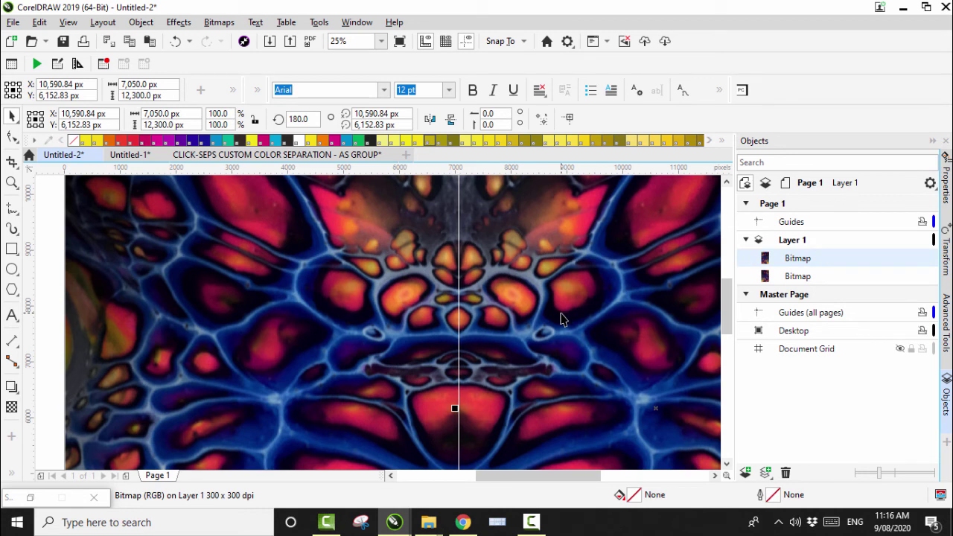
{"action": "key", "text": "Left"}
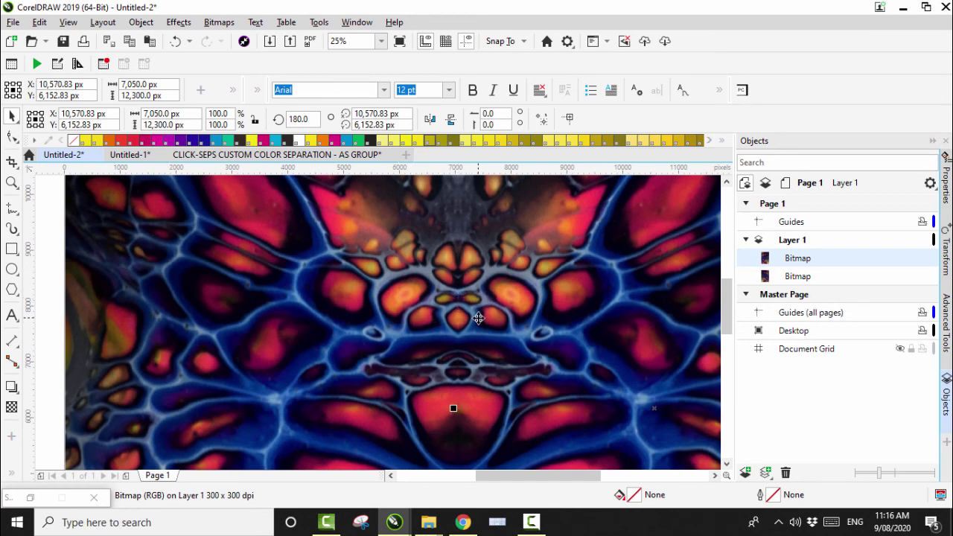
Convert the two mirrored halves together into one 300 dpi RGB bitmap.
{"action": "scroll", "coordinate": [478, 318], "scroll_direction": "down", "scroll_amount": 5}
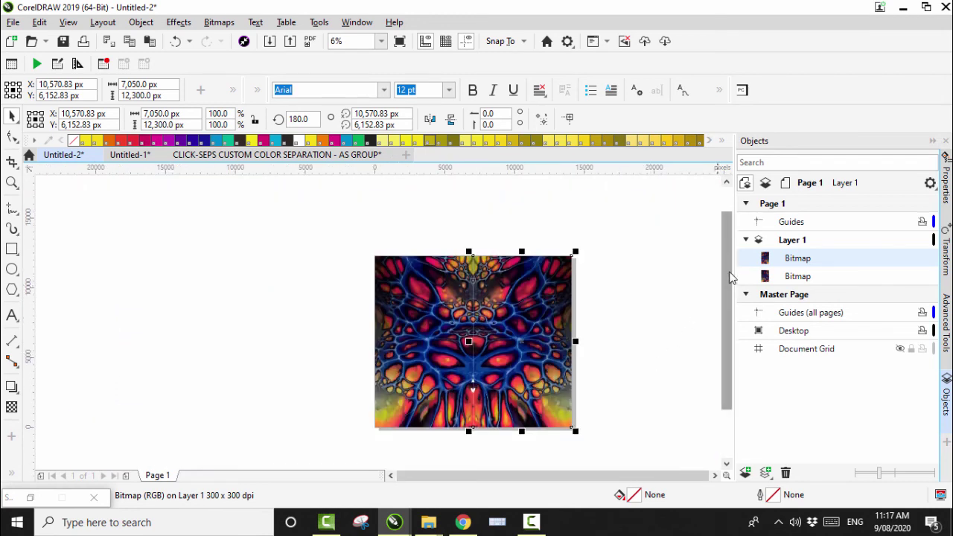
{"action": "scroll", "coordinate": [730, 277], "scroll_direction": "down", "scroll_amount": 1}
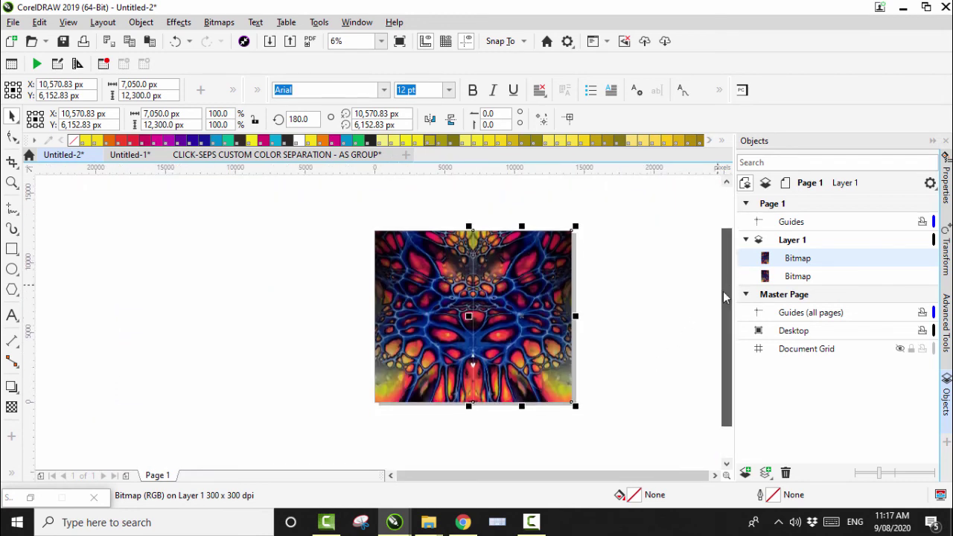
{"action": "left_click", "coordinate": [260, 292]}
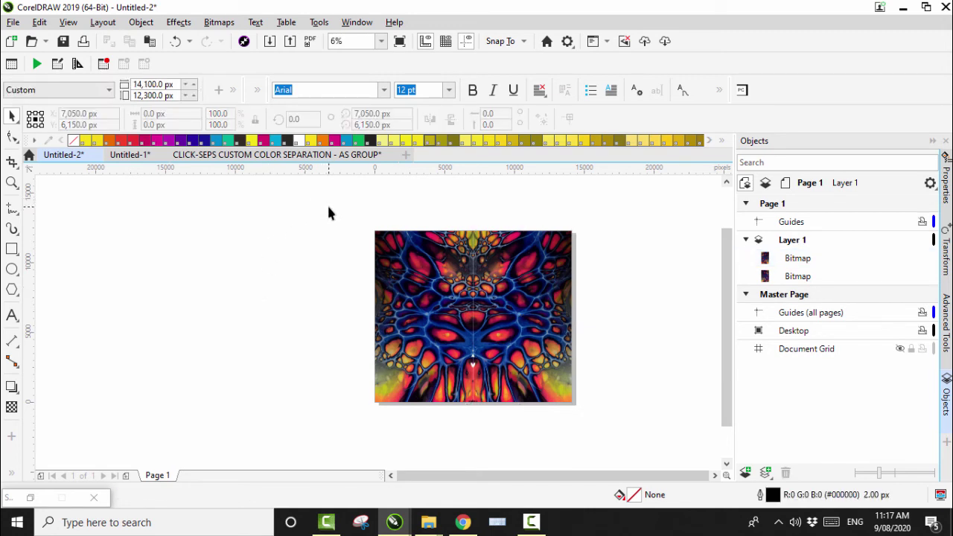
{"action": "left_click_drag", "start_coordinate": [354, 274], "coordinate": [628, 447]}
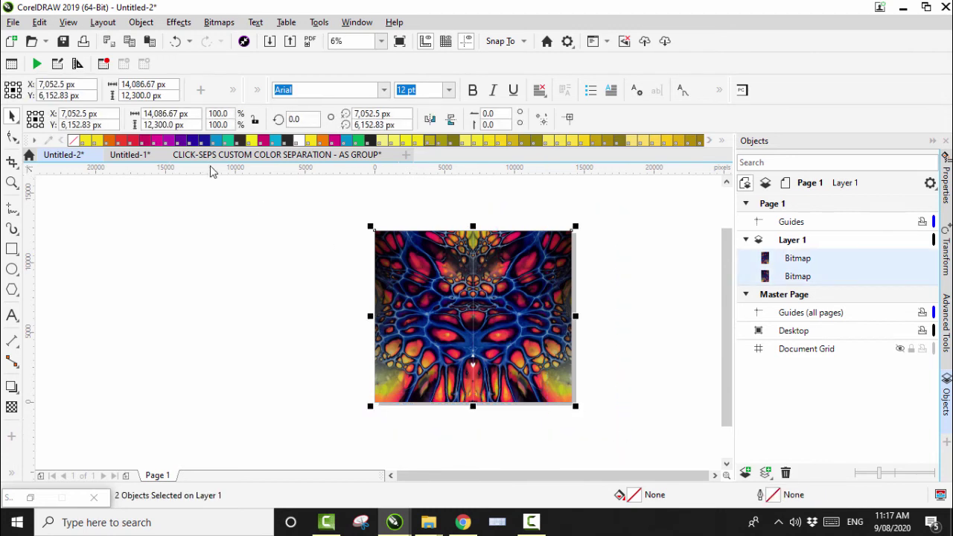
{"action": "left_click", "coordinate": [219, 24]}
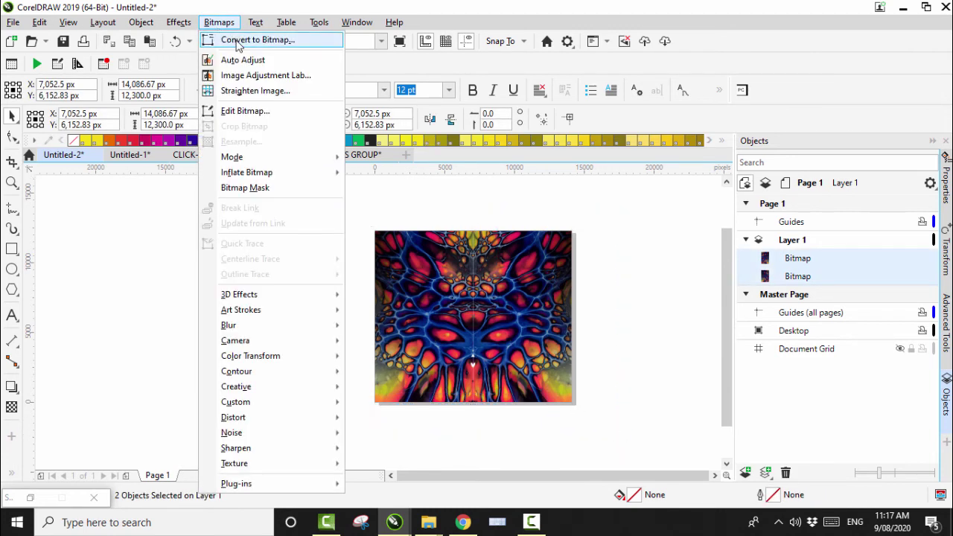
{"action": "left_click", "coordinate": [253, 39]}
{"action": "left_click", "coordinate": [493, 339]}
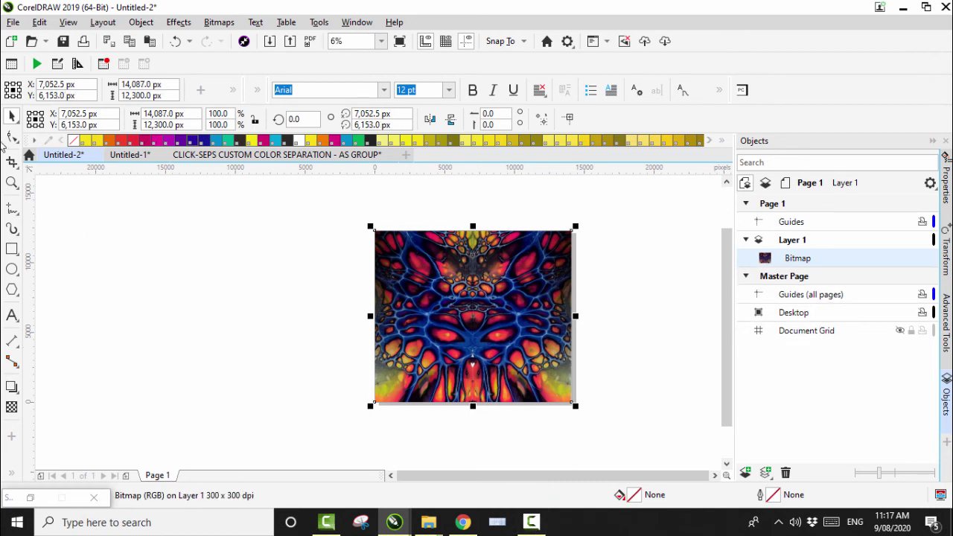
Export the mirrored bitmap as an RGB JPEG at 80% quality, replacing 1.jpg in the Ink and Sheleeart folder.
{"action": "left_click", "coordinate": [13, 22]}
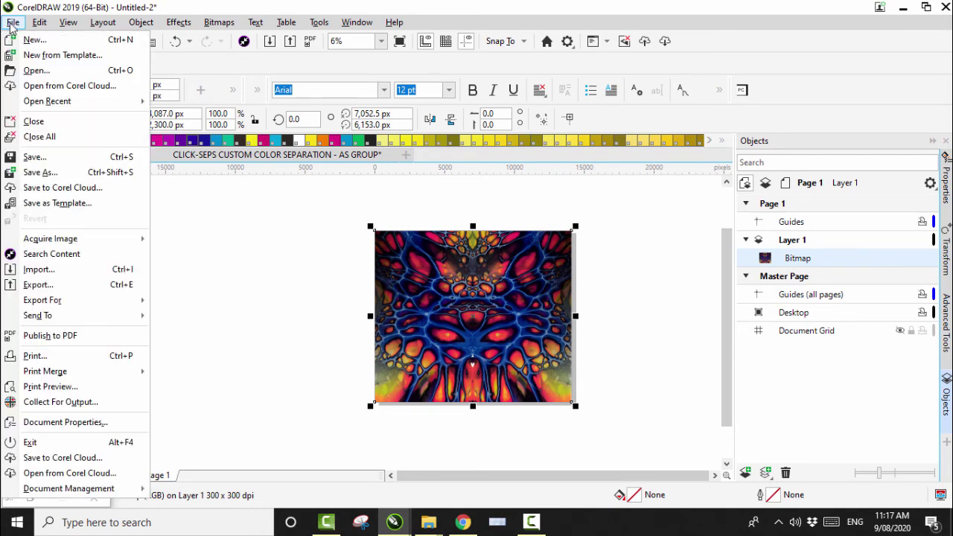
{"action": "left_click", "coordinate": [53, 286]}
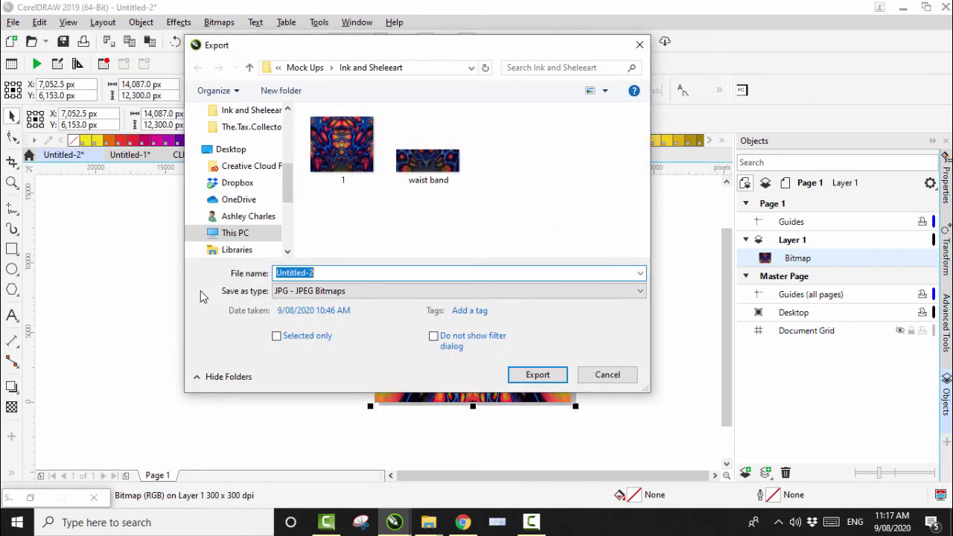
{"action": "left_click", "coordinate": [332, 158]}
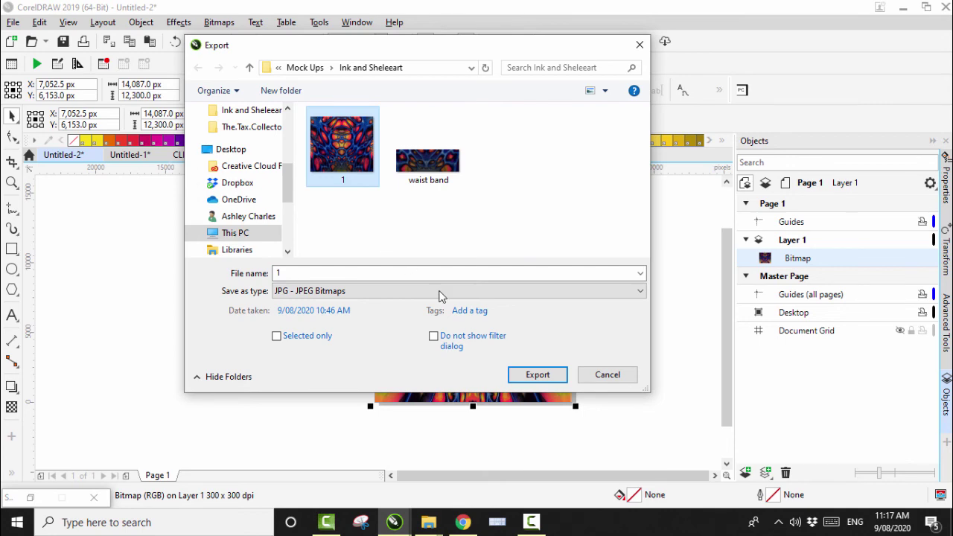
{"action": "left_click", "coordinate": [538, 375]}
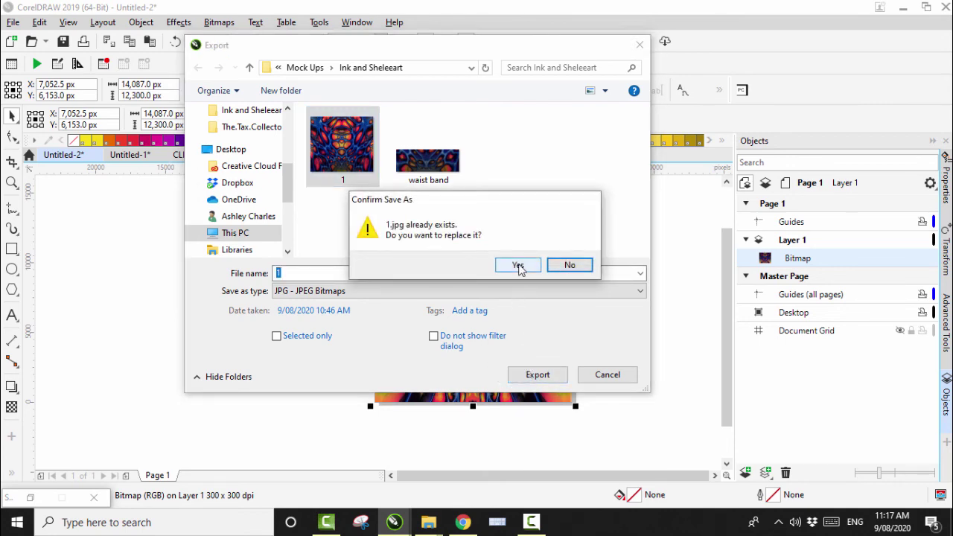
{"action": "left_click", "coordinate": [519, 266]}
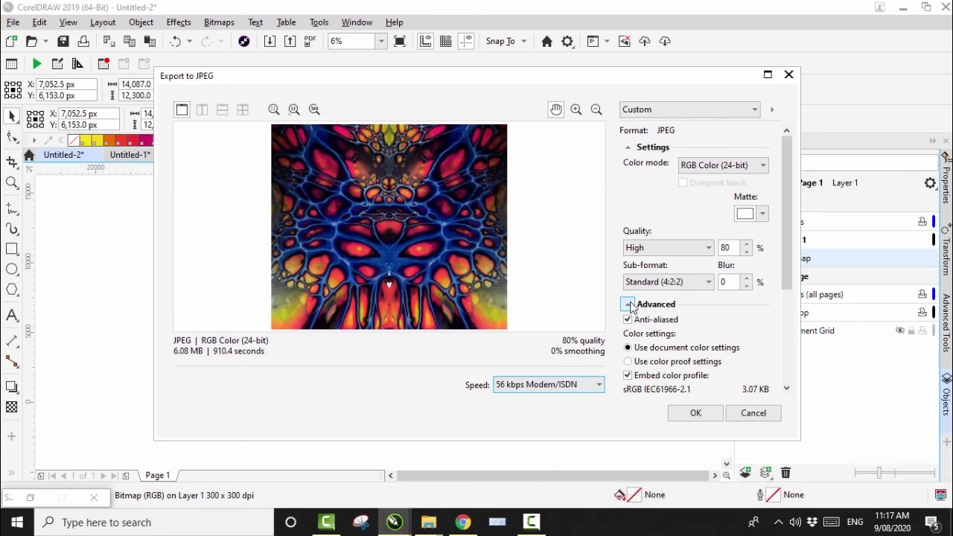
{"action": "left_click", "coordinate": [695, 411]}
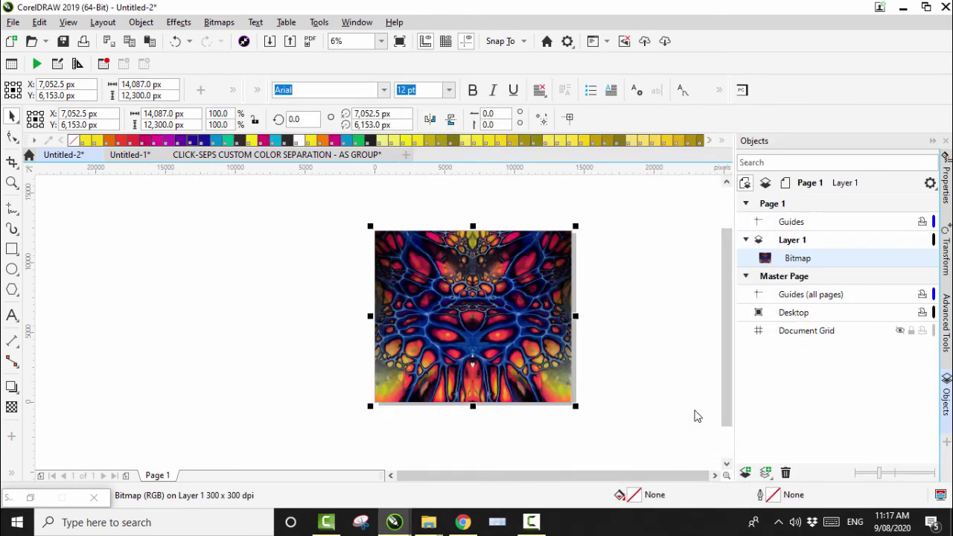
Switch to Printful's leggings generator in Chrome and delete the old full-size fluid art pattern from the store's file library.
{"action": "left_click", "coordinate": [462, 522]}
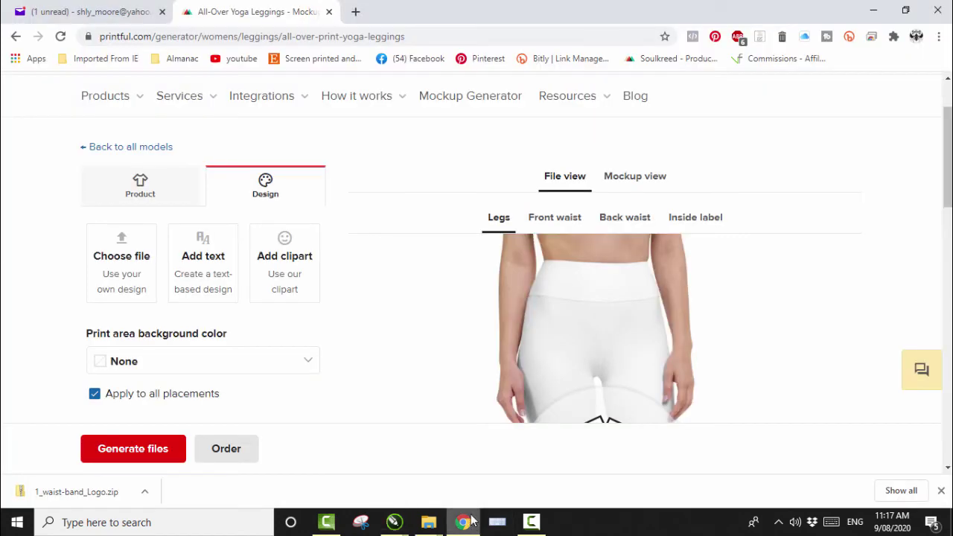
{"action": "left_click", "coordinate": [134, 270]}
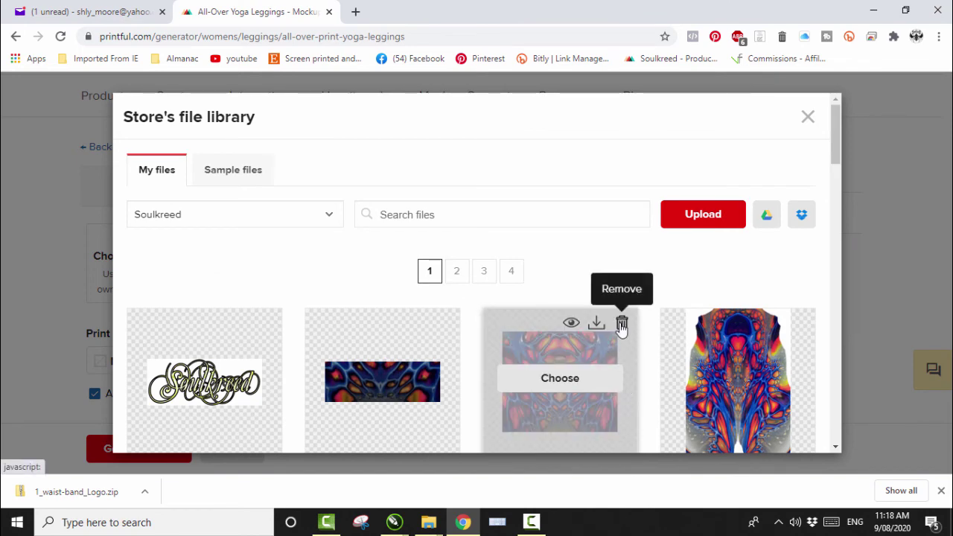
{"action": "left_click", "coordinate": [621, 324]}
{"action": "left_click", "coordinate": [309, 241]}
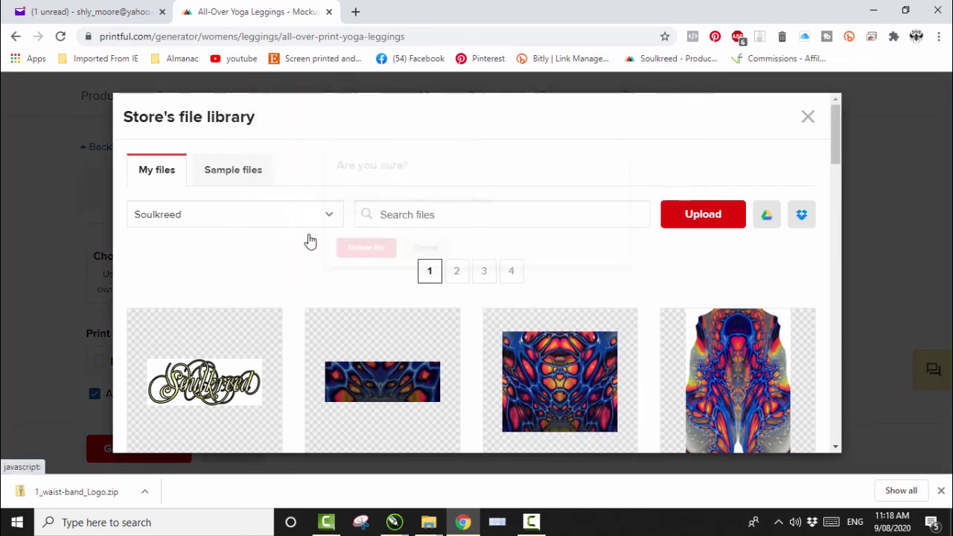
Upload 1.jpg from Fluid Art Leggings > Mock Ups > Ink and Sheleeart to the store's file library.
{"action": "left_click", "coordinate": [696, 221]}
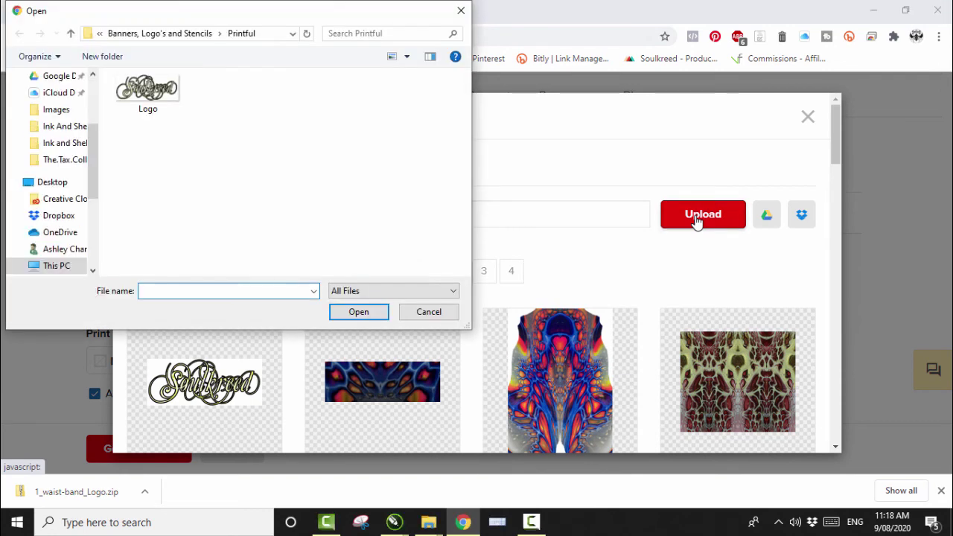
{"action": "left_click_drag", "start_coordinate": [91, 164], "coordinate": [60, 45]}
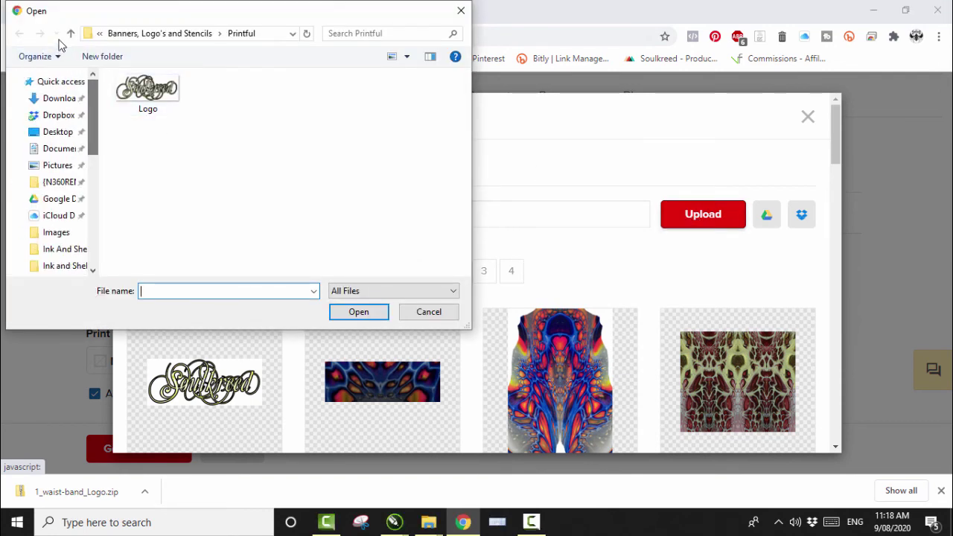
{"action": "left_click", "coordinate": [72, 35]}
{"action": "left_click", "coordinate": [72, 35]}
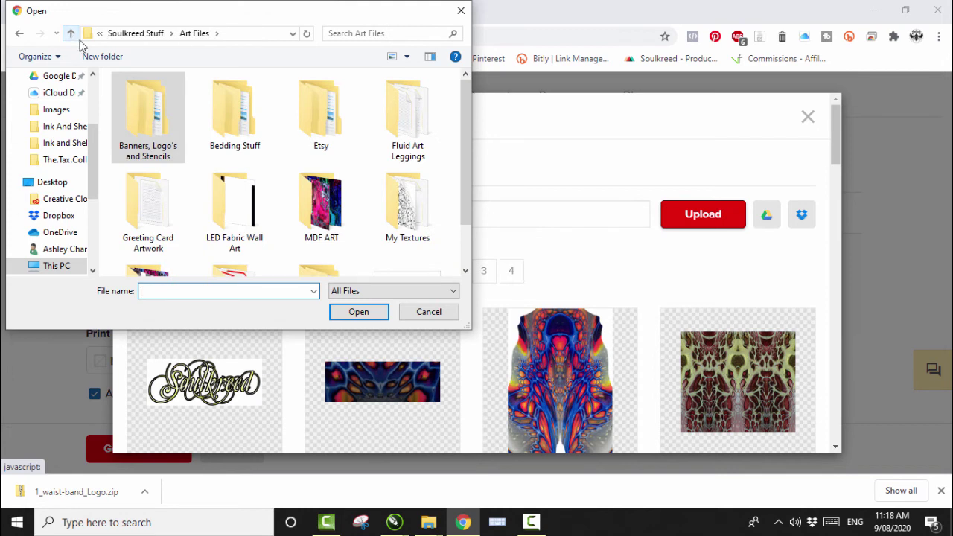
{"action": "double_click", "coordinate": [401, 110]}
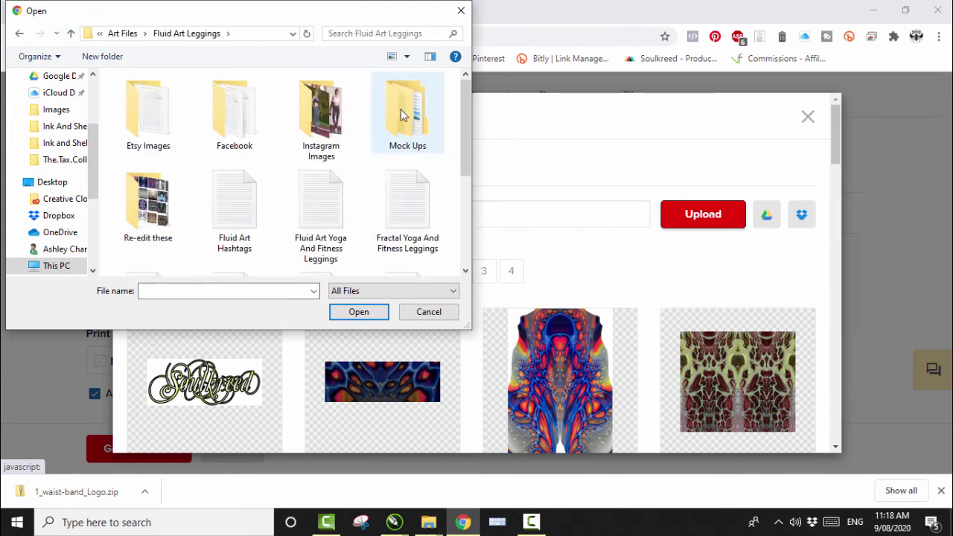
{"action": "double_click", "coordinate": [400, 113]}
{"action": "scroll", "coordinate": [334, 153], "scroll_direction": "down", "scroll_amount": 3}
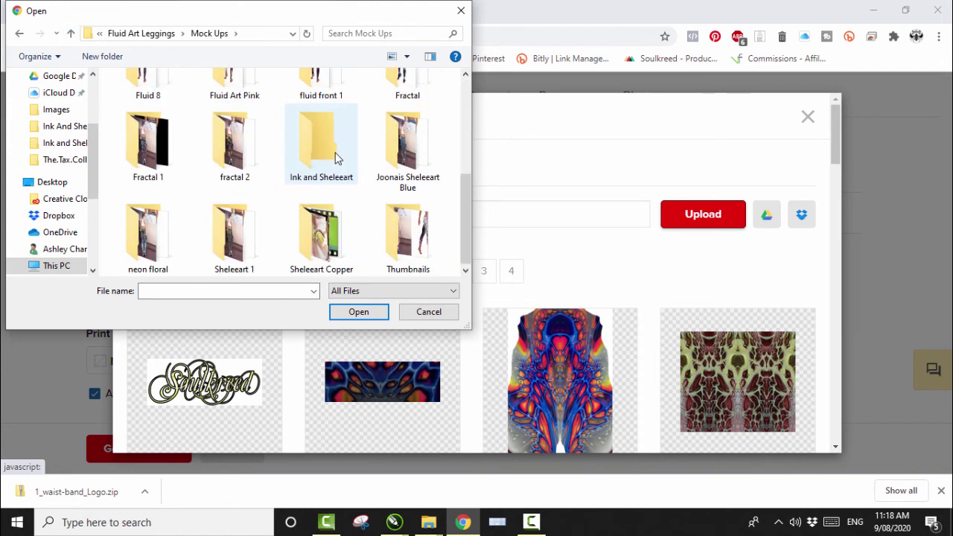
{"action": "double_click", "coordinate": [336, 158]}
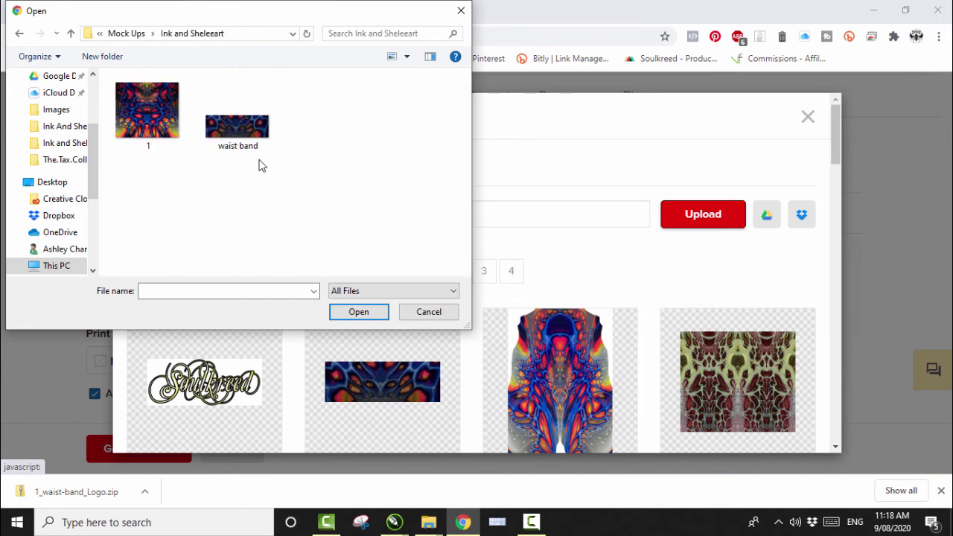
{"action": "left_click", "coordinate": [150, 123]}
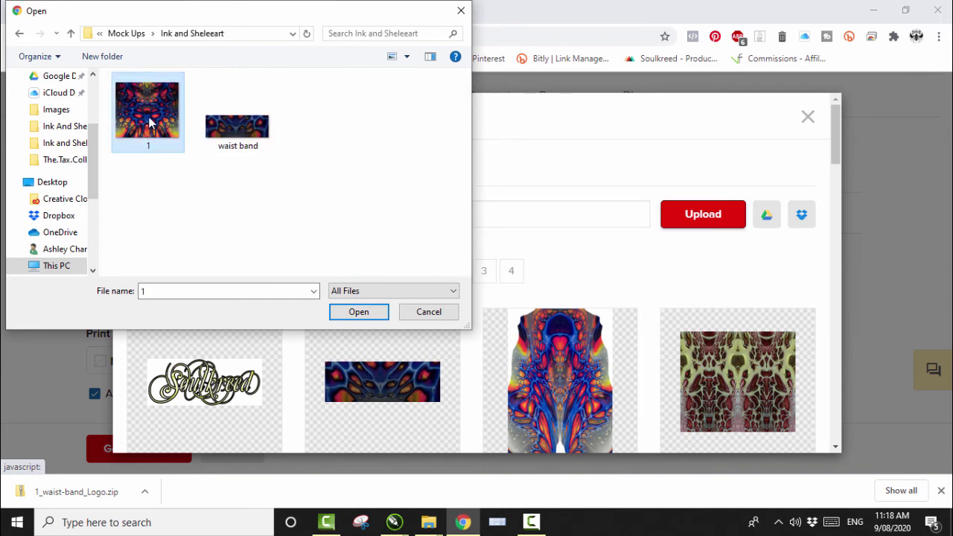
{"action": "left_click", "coordinate": [356, 312]}
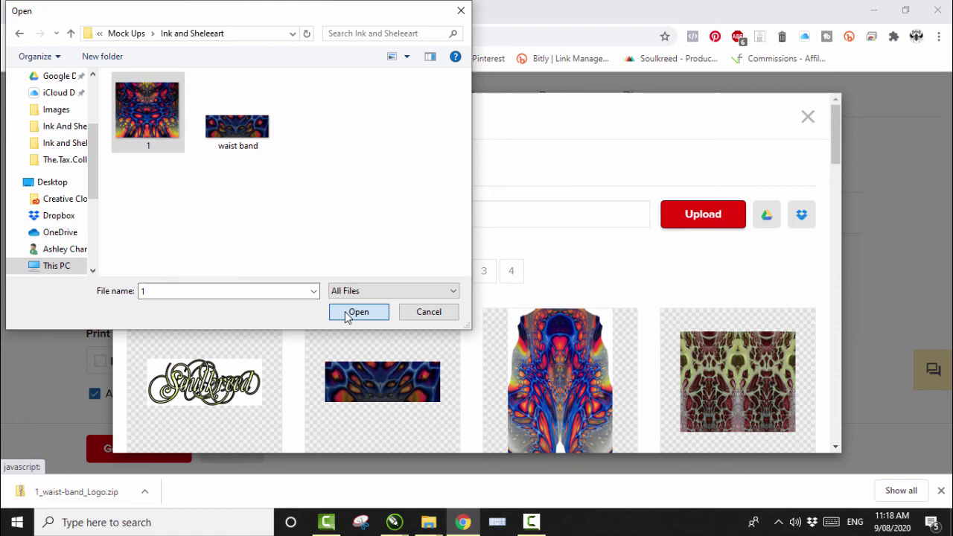
{"action": "left_click", "coordinate": [531, 522]}
{"action": "left_click", "coordinate": [886, 458]}
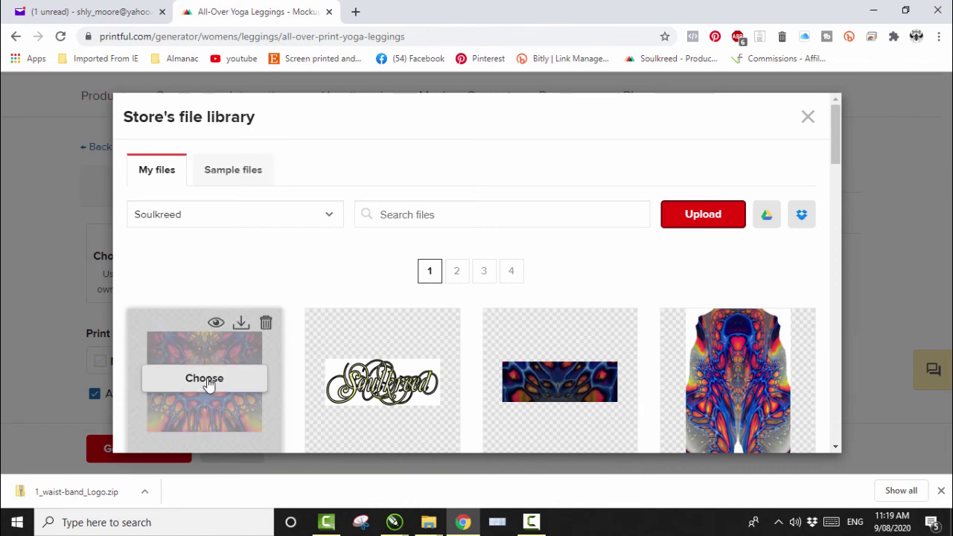
Apply the newly uploaded 1.jpg to the Legs placement and check its coverage of both leg templates.
{"action": "left_click", "coordinate": [209, 385]}
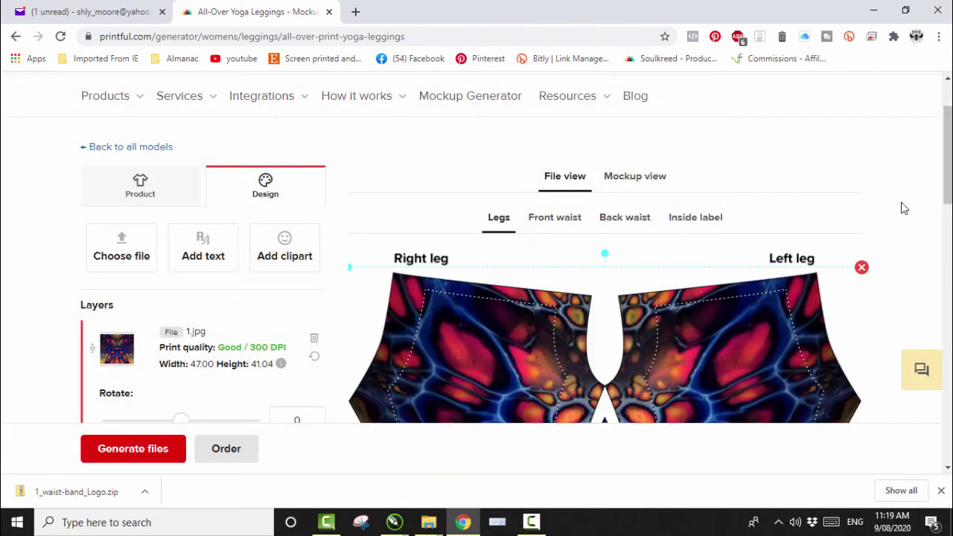
{"action": "scroll", "coordinate": [901, 206], "scroll_direction": "down", "scroll_amount": 3}
{"action": "scroll", "coordinate": [773, 254], "scroll_direction": "up", "scroll_amount": 1}
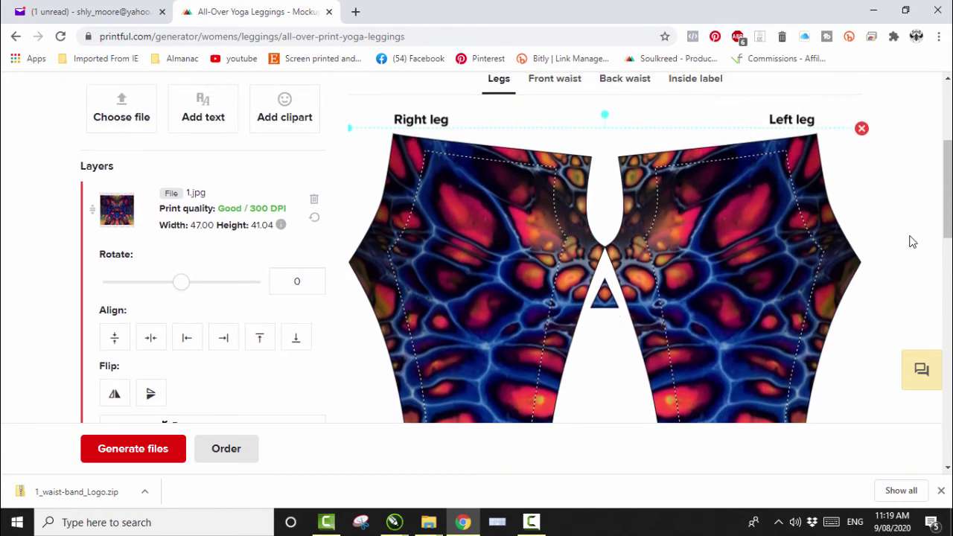
{"action": "scroll", "coordinate": [708, 216], "scroll_direction": "up", "scroll_amount": 3}
Examine the front and back of the leggings in the mockup view.
{"action": "left_click", "coordinate": [625, 184]}
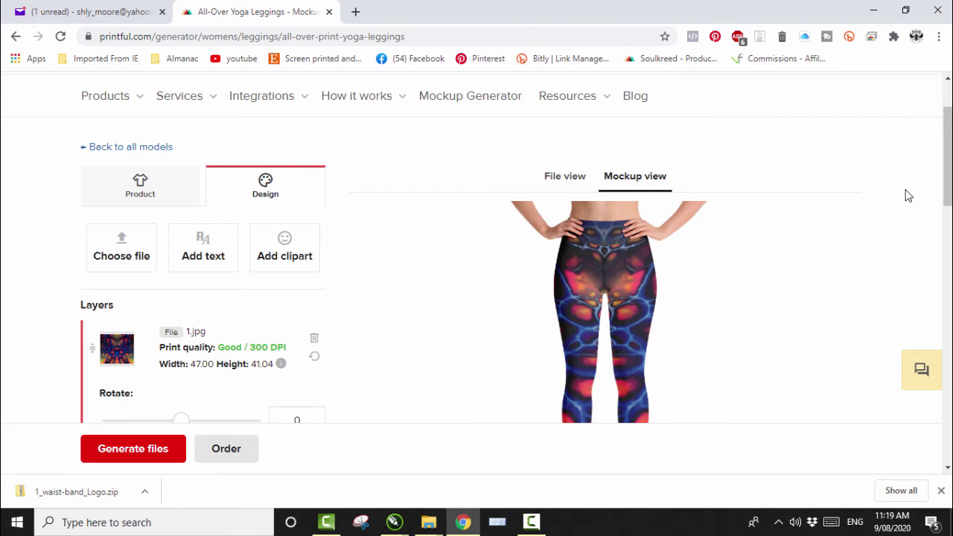
{"action": "scroll", "coordinate": [909, 195], "scroll_direction": "down", "scroll_amount": 1}
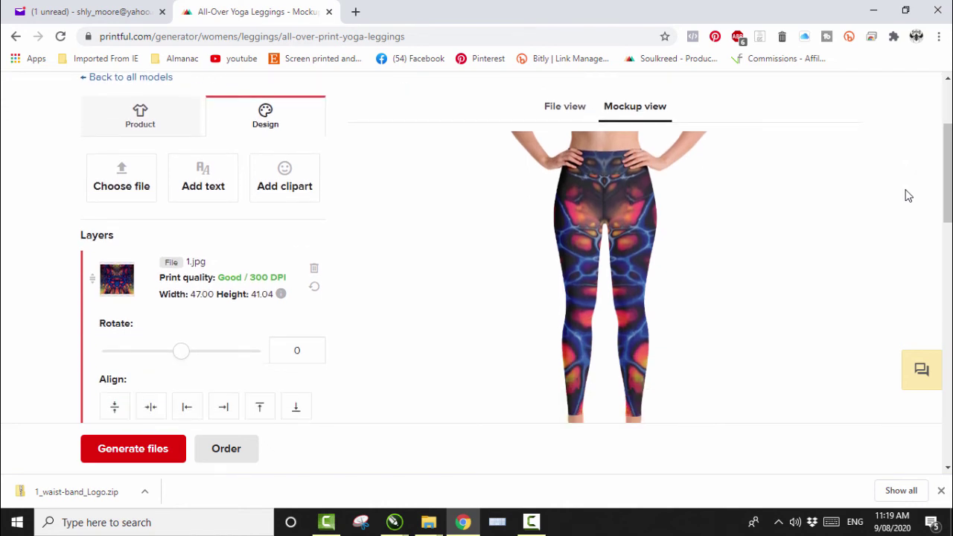
{"action": "scroll", "coordinate": [908, 195], "scroll_direction": "down", "scroll_amount": 2}
{"action": "scroll", "coordinate": [908, 195], "scroll_direction": "up", "scroll_amount": 2}
{"action": "scroll", "coordinate": [908, 195], "scroll_direction": "down", "scroll_amount": 4}
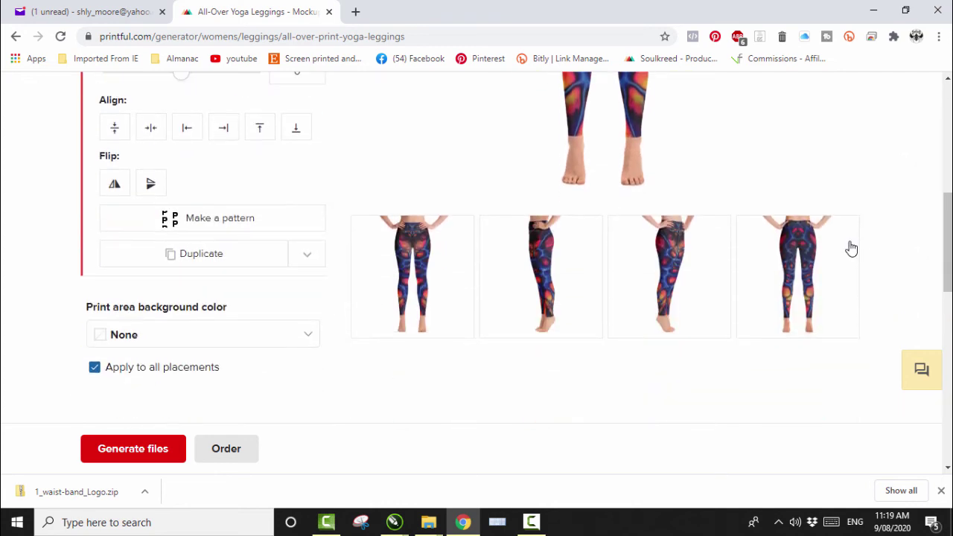
{"action": "left_click", "coordinate": [797, 276]}
{"action": "scroll", "coordinate": [899, 219], "scroll_direction": "up", "scroll_amount": 3}
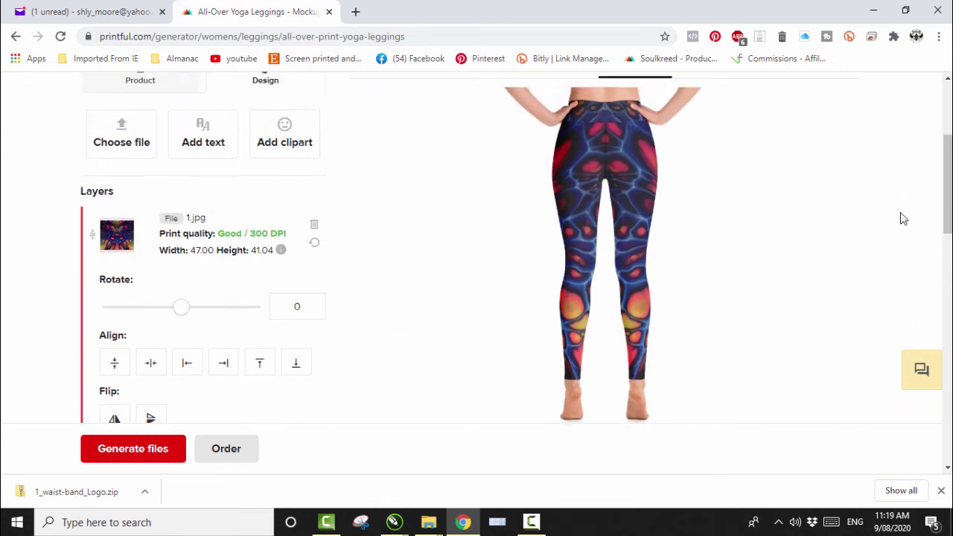
{"action": "scroll", "coordinate": [904, 218], "scroll_direction": "up", "scroll_amount": 1}
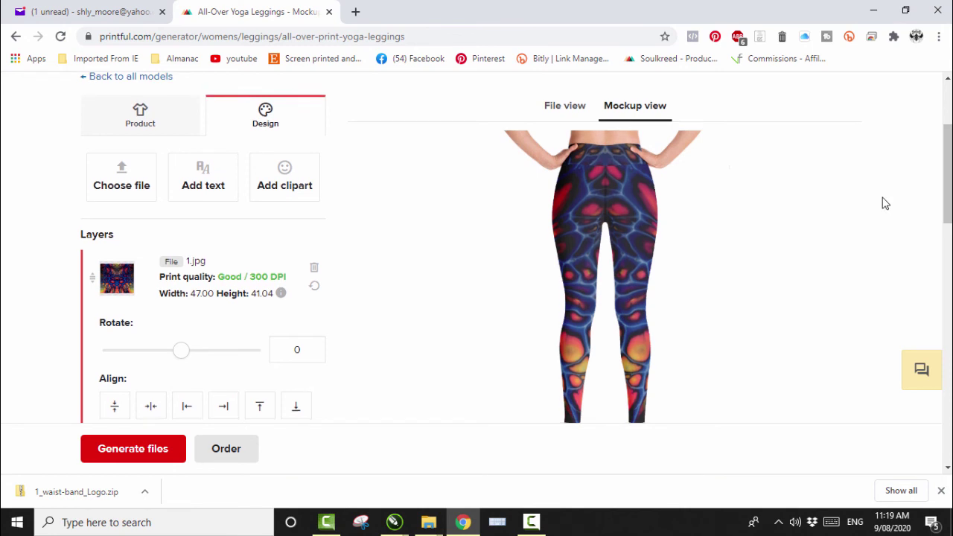
Examine both side mockups of the leggings and return to the front mockup.
{"action": "scroll", "coordinate": [885, 203], "scroll_direction": "down", "scroll_amount": 3}
{"action": "left_click", "coordinate": [676, 350]}
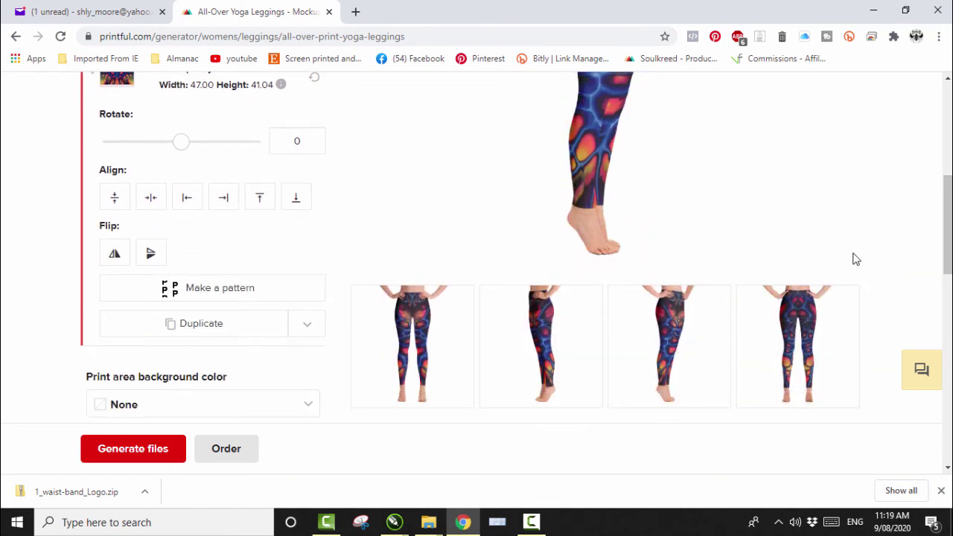
{"action": "scroll", "coordinate": [889, 246], "scroll_direction": "up", "scroll_amount": 3}
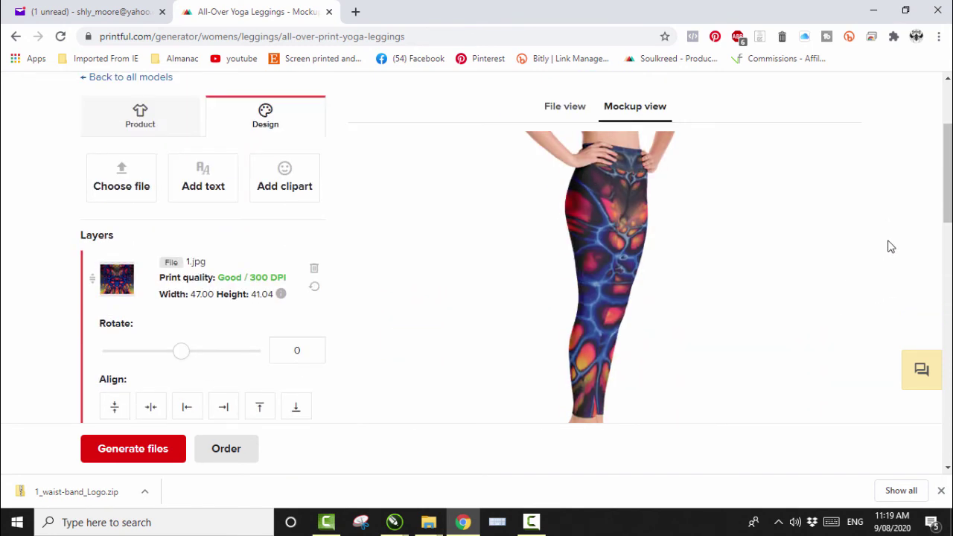
{"action": "scroll", "coordinate": [891, 246], "scroll_direction": "down", "scroll_amount": 3}
{"action": "left_click", "coordinate": [570, 343]}
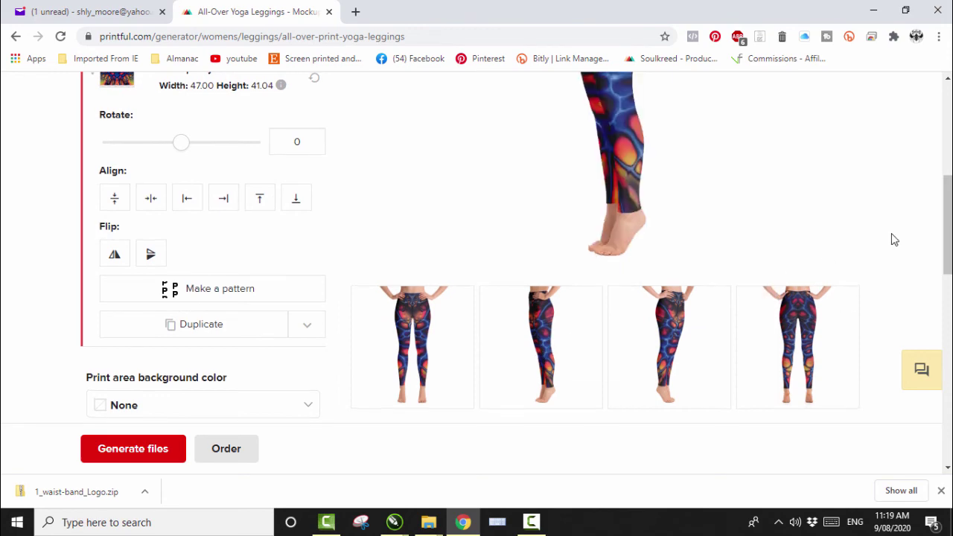
{"action": "scroll", "coordinate": [893, 239], "scroll_direction": "up", "scroll_amount": 3}
{"action": "scroll", "coordinate": [891, 238], "scroll_direction": "down", "scroll_amount": 2}
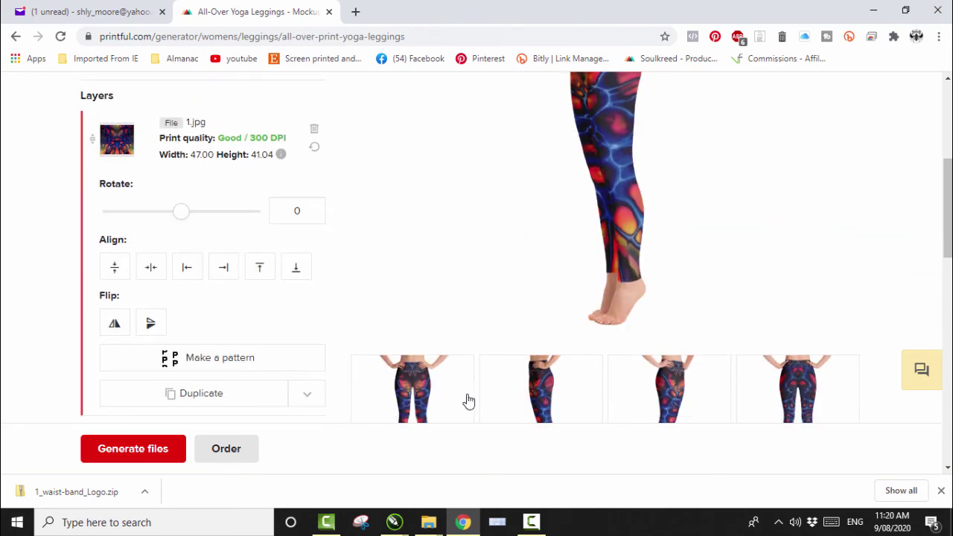
{"action": "left_click", "coordinate": [418, 400]}
{"action": "scroll", "coordinate": [870, 271], "scroll_direction": "up", "scroll_amount": 3}
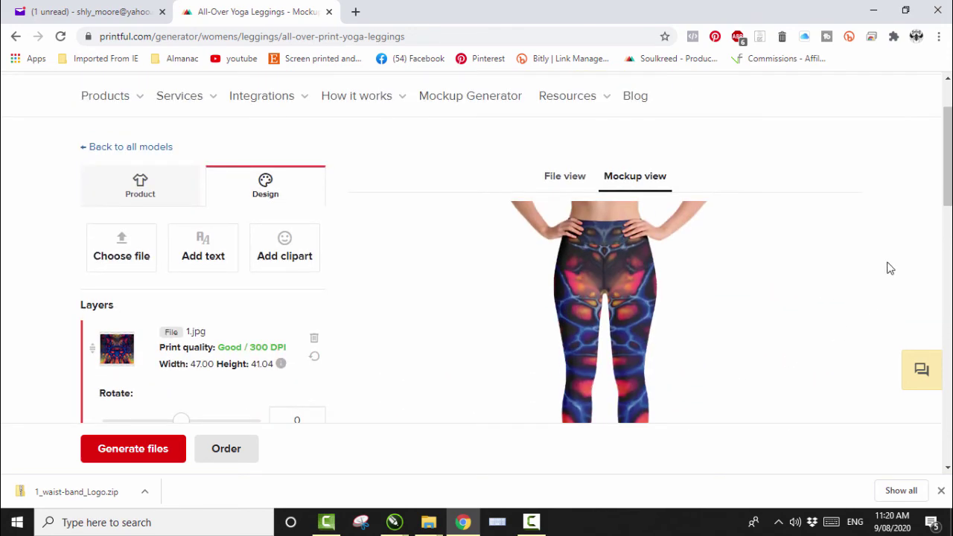
{"action": "scroll", "coordinate": [910, 260], "scroll_direction": "down", "scroll_amount": 1}
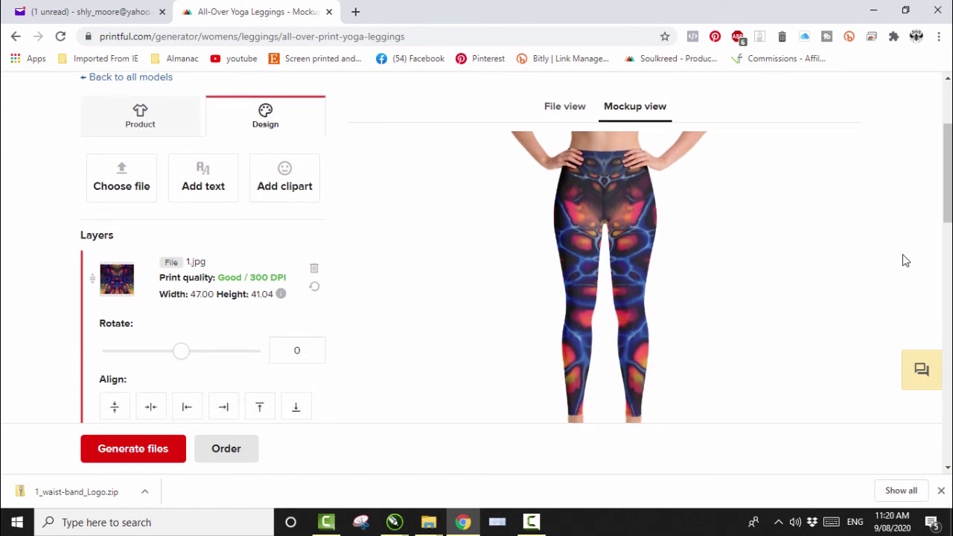
Return to the file view of the legs and flip the 1.jpg artwork vertically.
{"action": "left_click", "coordinate": [569, 113]}
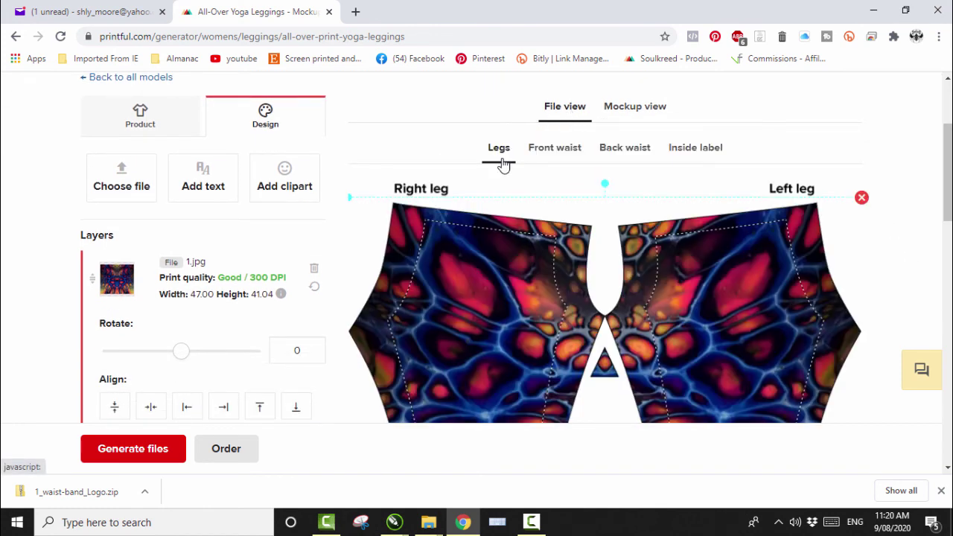
{"action": "scroll", "coordinate": [336, 269], "scroll_direction": "down", "scroll_amount": 3}
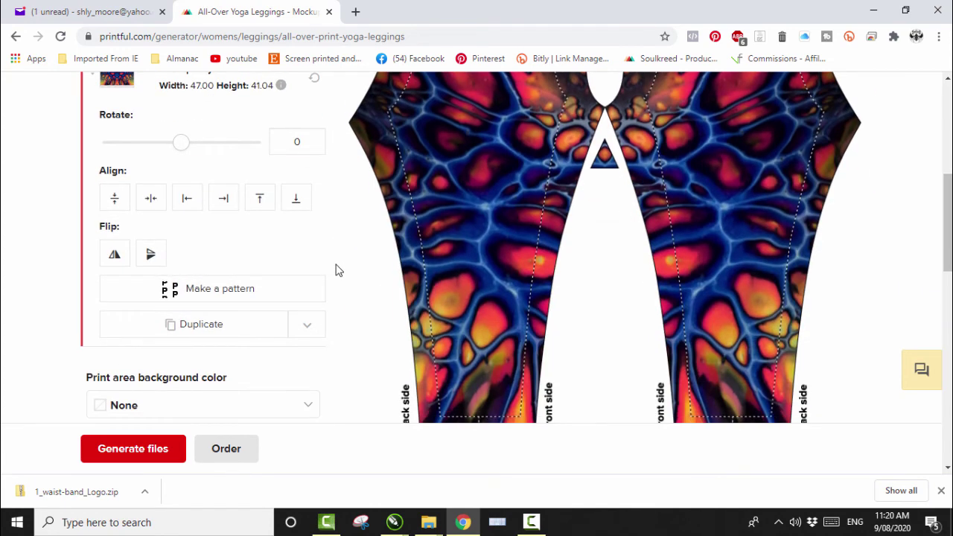
{"action": "scroll", "coordinate": [336, 270], "scroll_direction": "up", "scroll_amount": 1}
{"action": "left_click", "coordinate": [150, 323]}
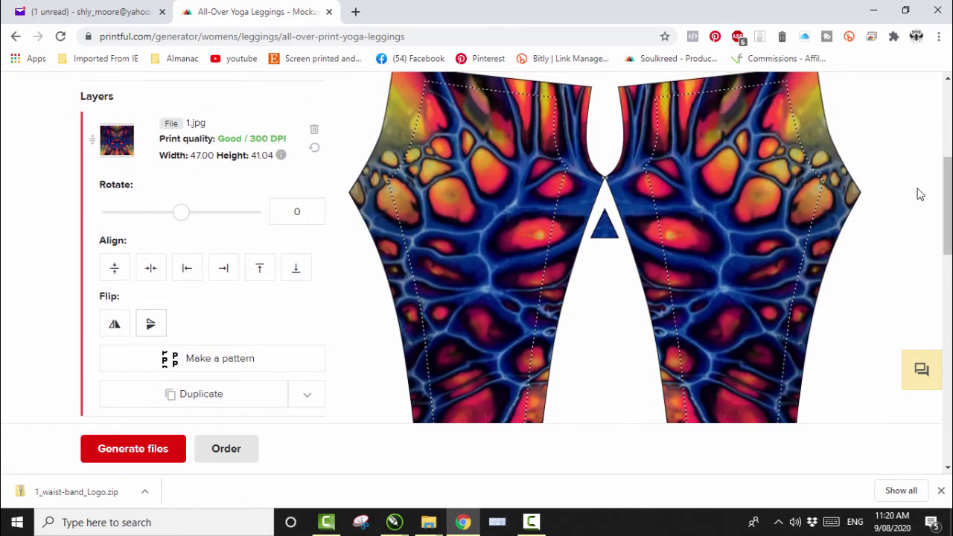
{"action": "scroll", "coordinate": [920, 194], "scroll_direction": "down", "scroll_amount": 2}
{"action": "scroll", "coordinate": [919, 193], "scroll_direction": "up", "scroll_amount": 4}
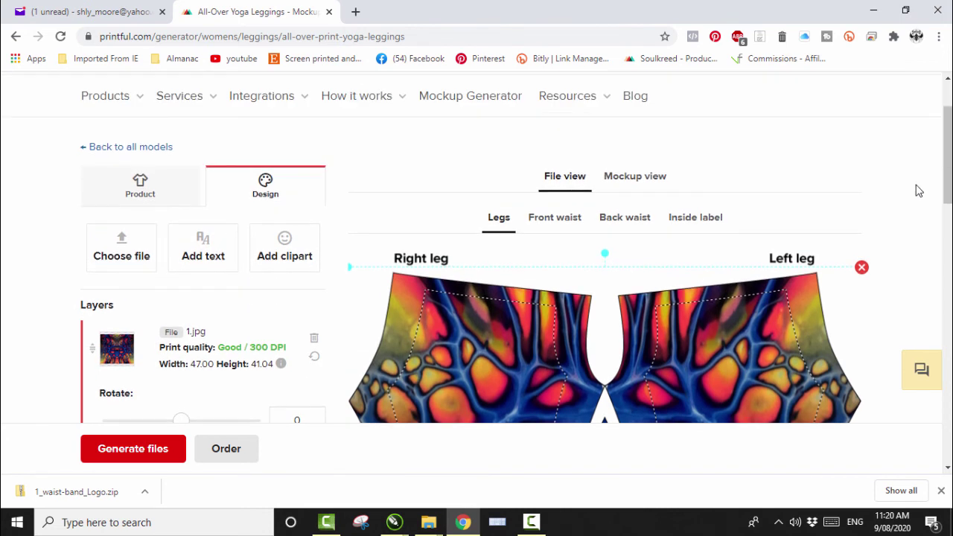
Examine the front and back mockups of the leggings with the vertically flipped artwork.
{"action": "left_click", "coordinate": [634, 183]}
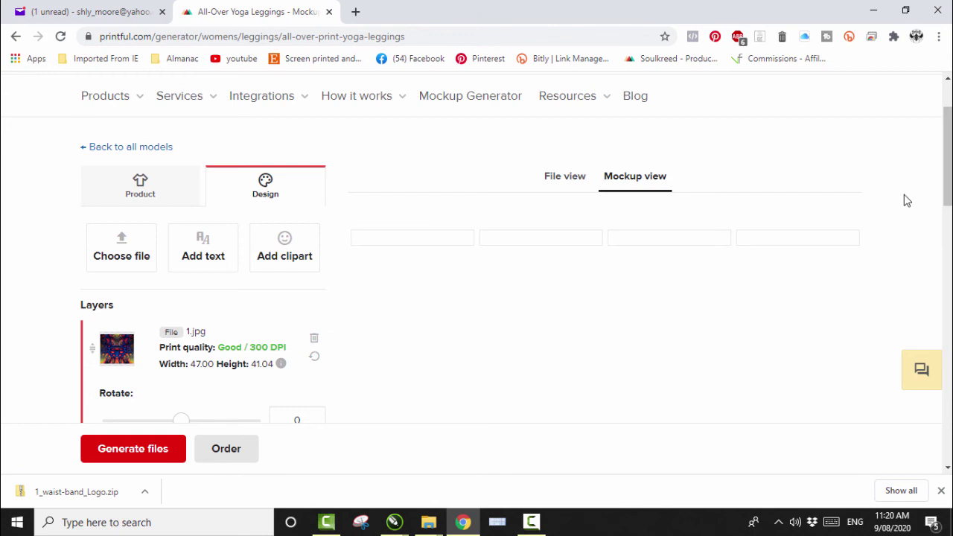
{"action": "scroll", "coordinate": [904, 195], "scroll_direction": "down", "scroll_amount": 1}
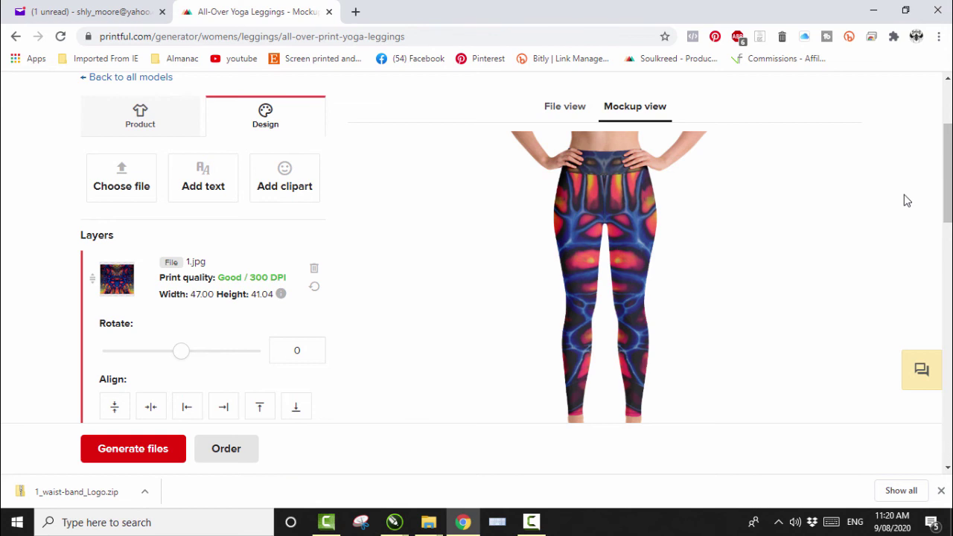
{"action": "scroll", "coordinate": [905, 197], "scroll_direction": "down", "scroll_amount": 3}
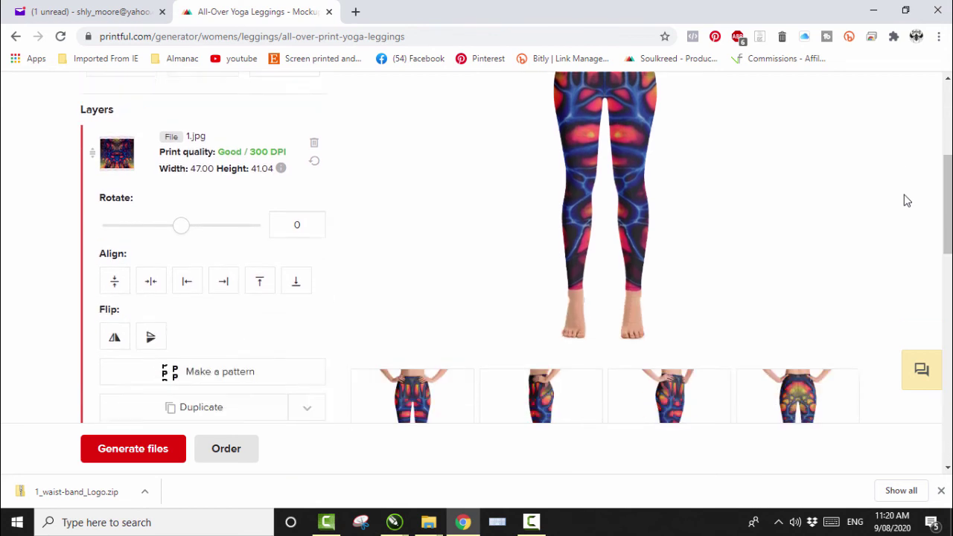
{"action": "left_click", "coordinate": [796, 338]}
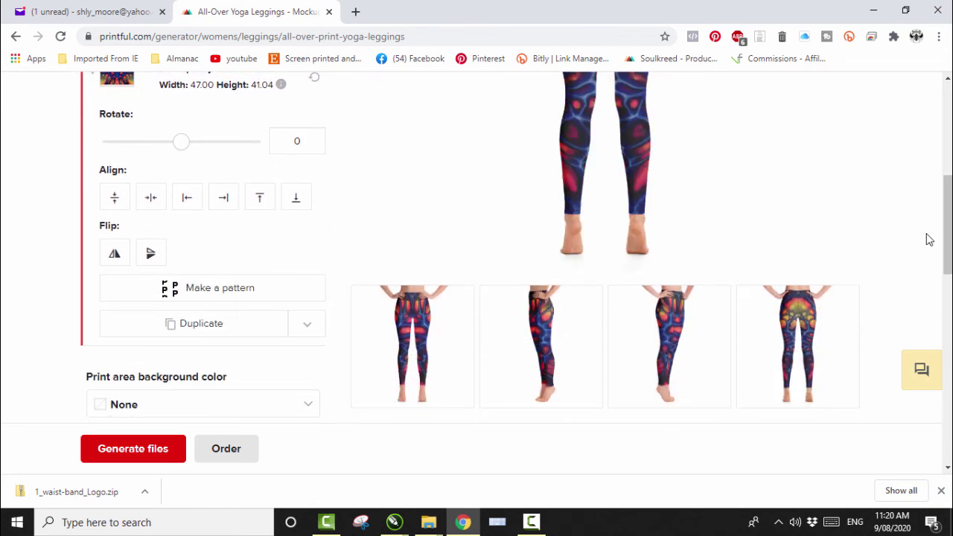
{"action": "scroll", "coordinate": [923, 240], "scroll_direction": "up", "scroll_amount": 3}
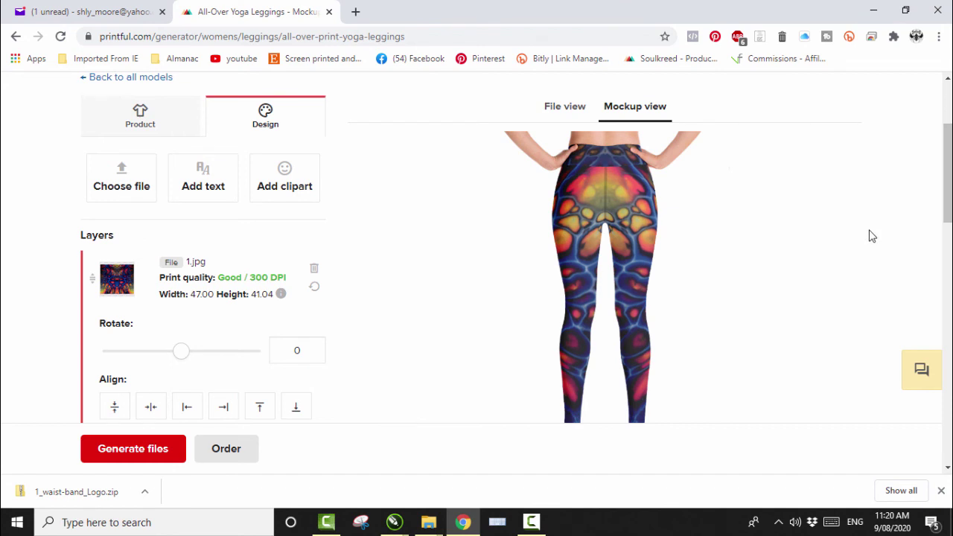
{"action": "scroll", "coordinate": [872, 236], "scroll_direction": "down", "scroll_amount": 2}
{"action": "scroll", "coordinate": [871, 236], "scroll_direction": "up", "scroll_amount": 2}
{"action": "scroll", "coordinate": [871, 236], "scroll_direction": "up", "scroll_amount": 1}
{"action": "scroll", "coordinate": [872, 236], "scroll_direction": "down", "scroll_amount": 3}
{"action": "scroll", "coordinate": [872, 236], "scroll_direction": "up", "scroll_amount": 3}
Return to the legs' file view and flip the 1.jpg artwork vertically back to its earlier orientation.
{"action": "left_click", "coordinate": [564, 176]}
{"action": "scroll", "coordinate": [223, 298], "scroll_direction": "down", "scroll_amount": 3}
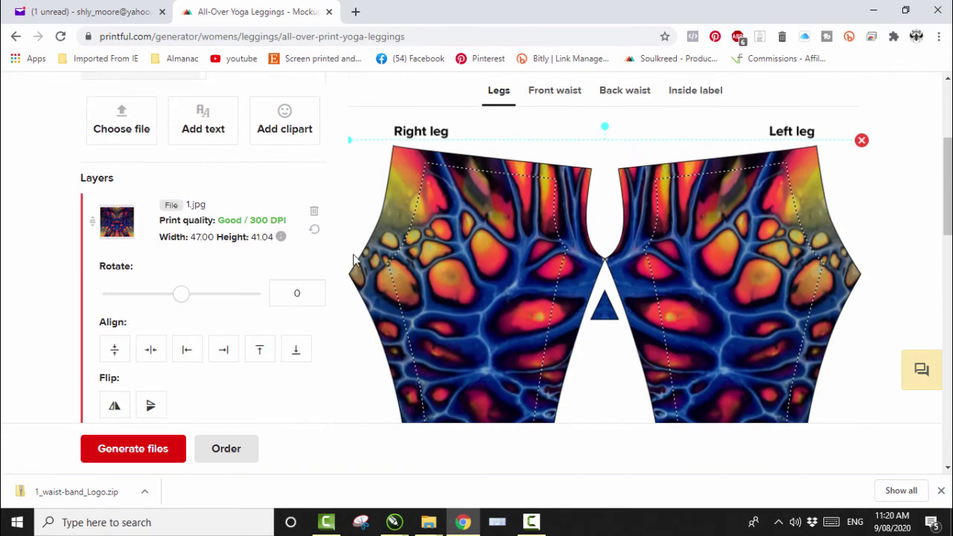
{"action": "left_click", "coordinate": [151, 324]}
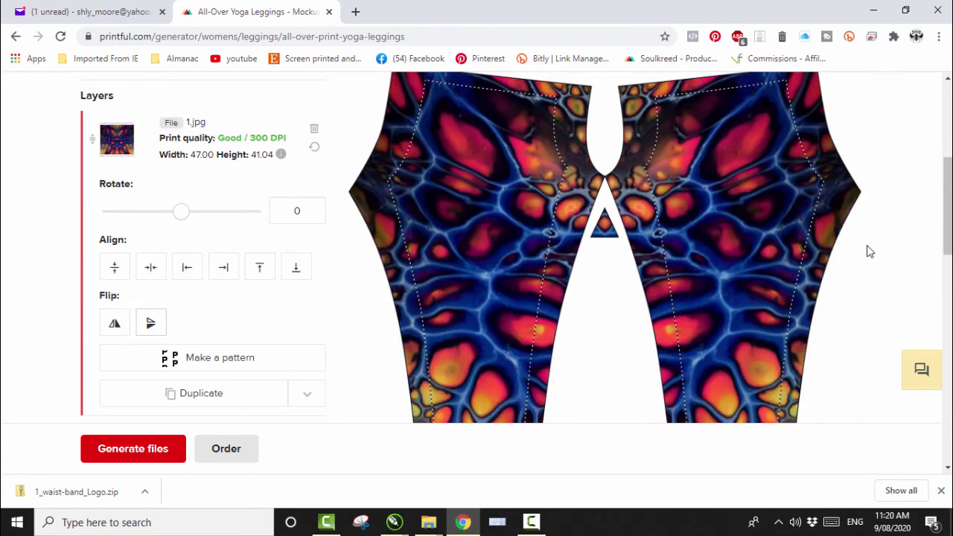
{"action": "scroll", "coordinate": [899, 247], "scroll_direction": "up", "scroll_amount": 1}
{"action": "scroll", "coordinate": [899, 248], "scroll_direction": "up", "scroll_amount": 2}
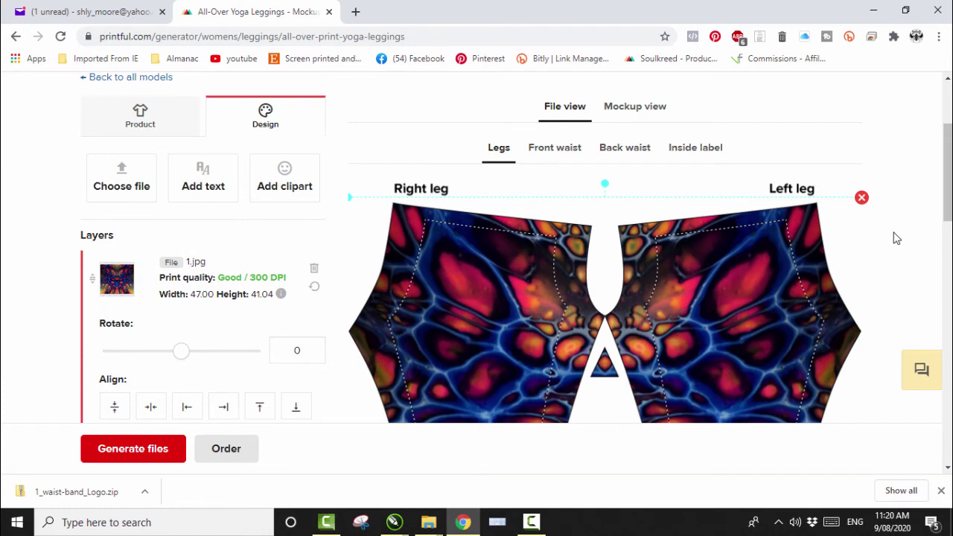
Check the leggings' front, back and side mockups with the artwork flipped back.
{"action": "left_click", "coordinate": [634, 111]}
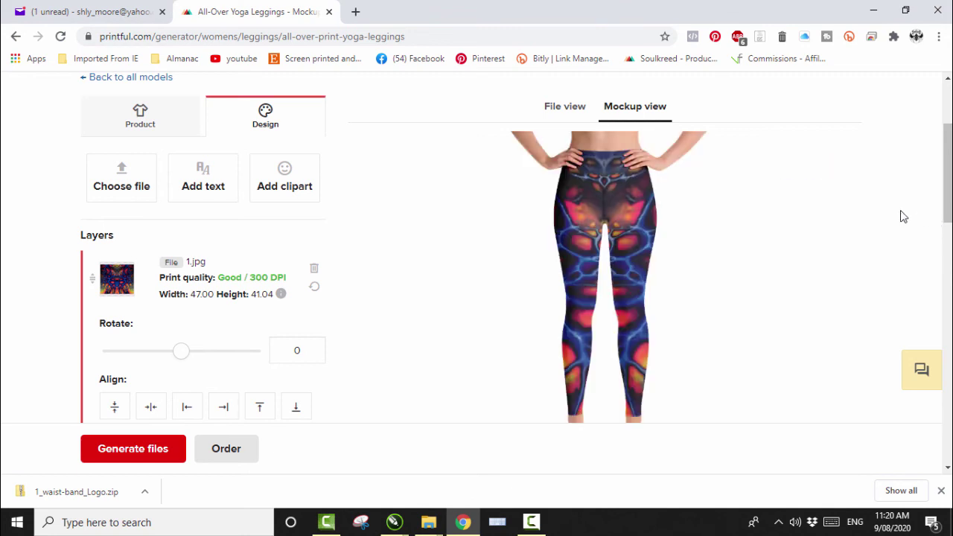
{"action": "scroll", "coordinate": [903, 215], "scroll_direction": "down", "scroll_amount": 4}
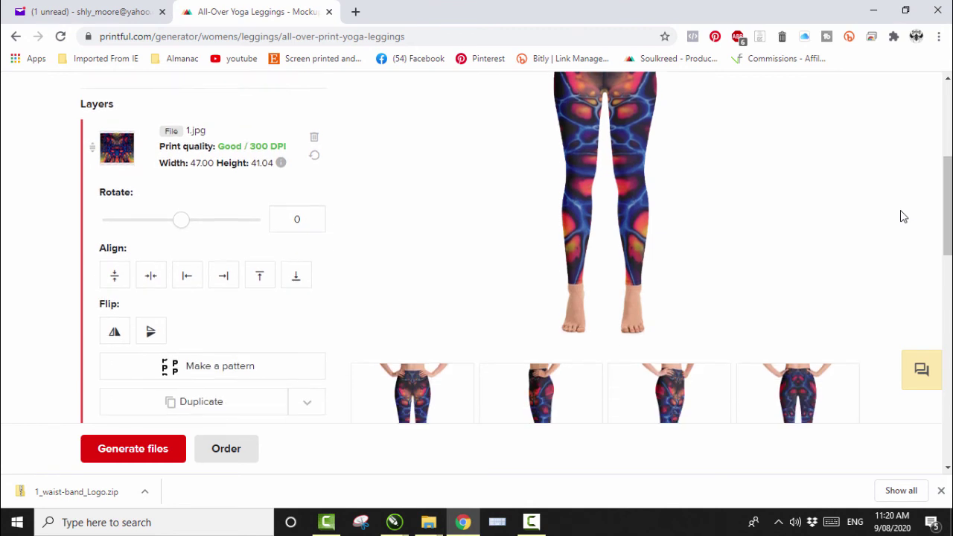
{"action": "scroll", "coordinate": [886, 224], "scroll_direction": "up", "scroll_amount": 4}
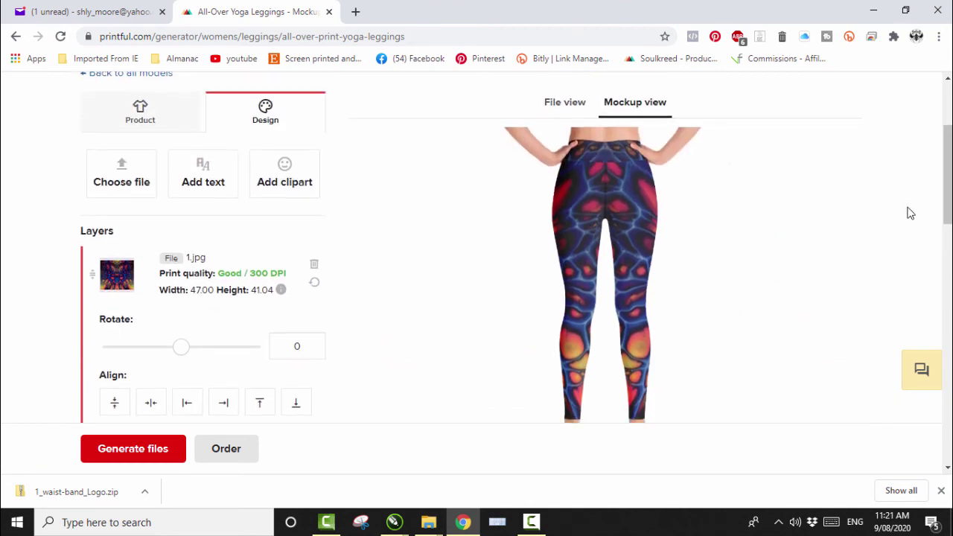
{"action": "scroll", "coordinate": [909, 214], "scroll_direction": "down", "scroll_amount": 3}
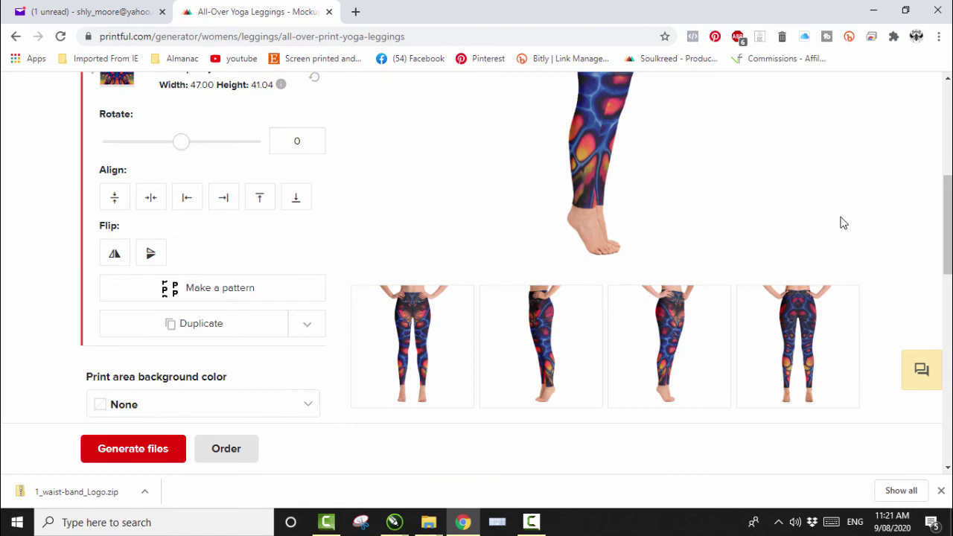
{"action": "scroll", "coordinate": [856, 216], "scroll_direction": "up", "scroll_amount": 3}
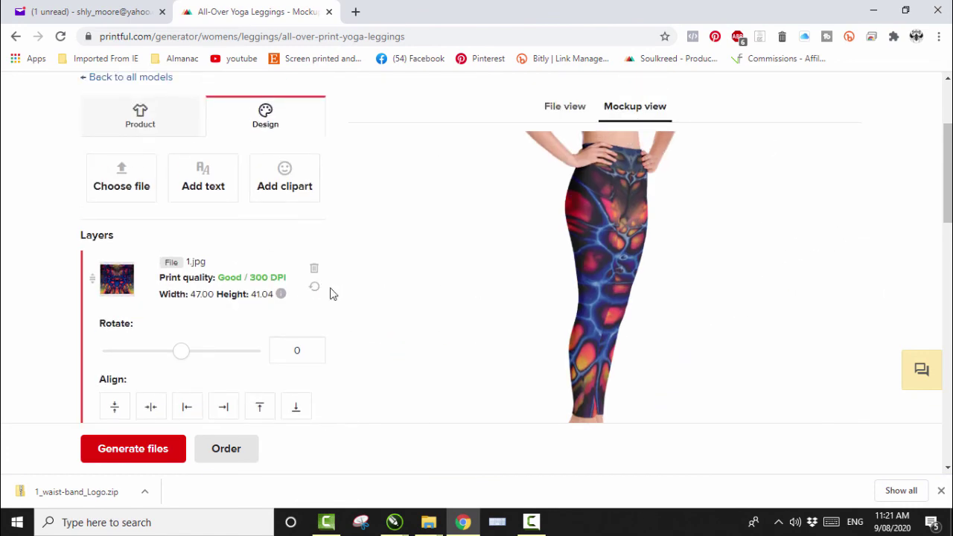
Add the Lifestyle, Lifestyle 2 and Lifestyle 3 mockups to the selected Fitness Barefoot style and generate the mockup files.
{"action": "scroll", "coordinate": [331, 293], "scroll_direction": "down", "scroll_amount": 5}
{"action": "left_click", "coordinate": [138, 450]}
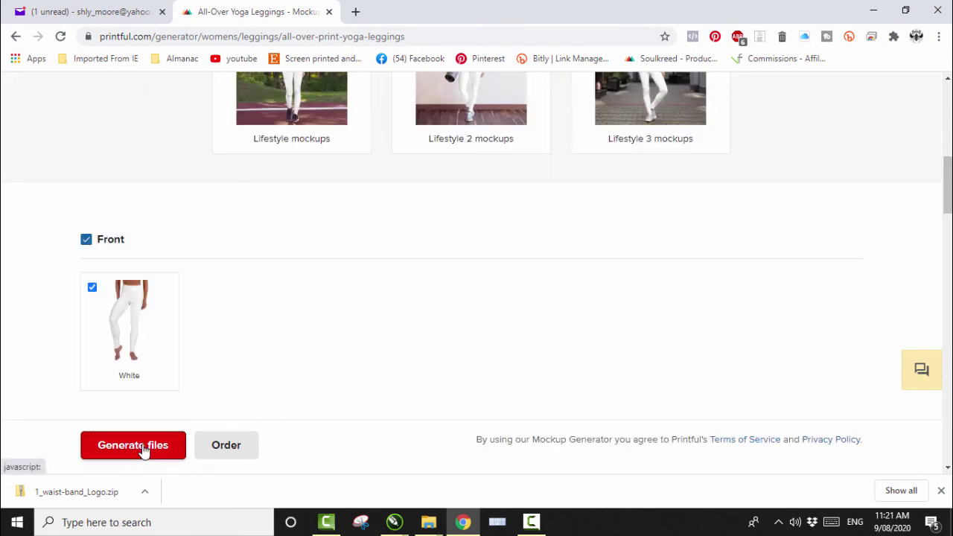
{"action": "scroll", "coordinate": [249, 357], "scroll_direction": "up", "scroll_amount": 4}
{"action": "left_click", "coordinate": [224, 295]}
{"action": "left_click", "coordinate": [403, 295]}
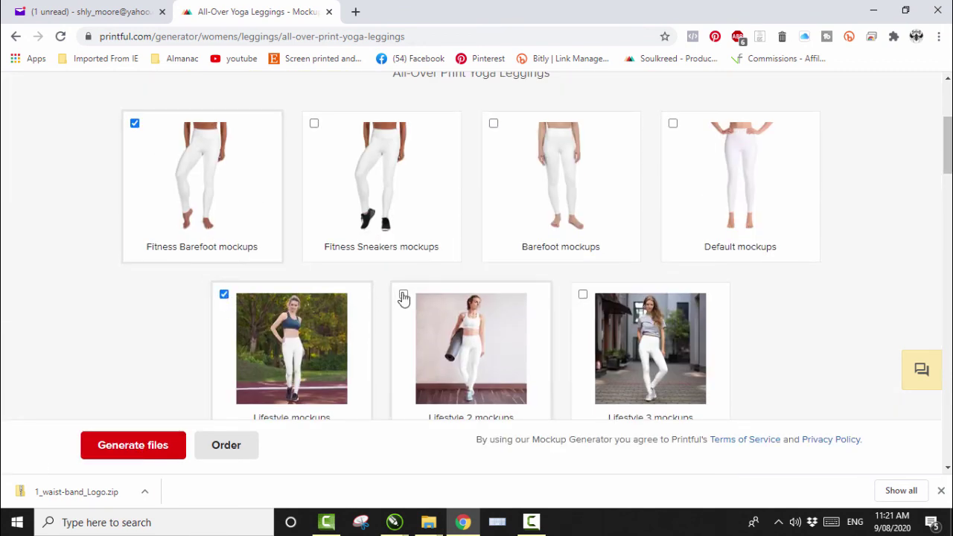
{"action": "left_click", "coordinate": [582, 295]}
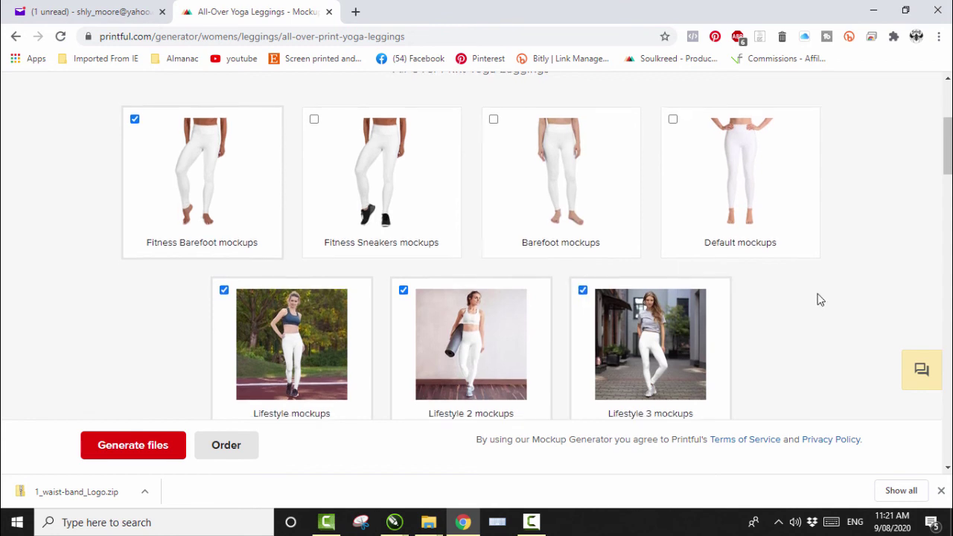
{"action": "scroll", "coordinate": [818, 298], "scroll_direction": "down", "scroll_amount": 4}
{"action": "left_click", "coordinate": [134, 447]}
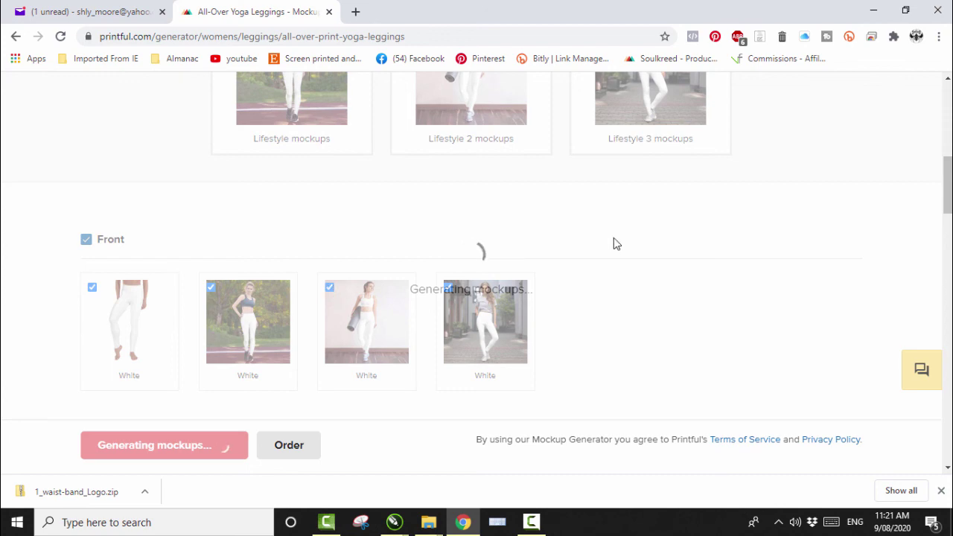
Set the mockup format to JPG, regenerate the files and download them.
{"action": "scroll", "coordinate": [615, 243], "scroll_direction": "down", "scroll_amount": 8}
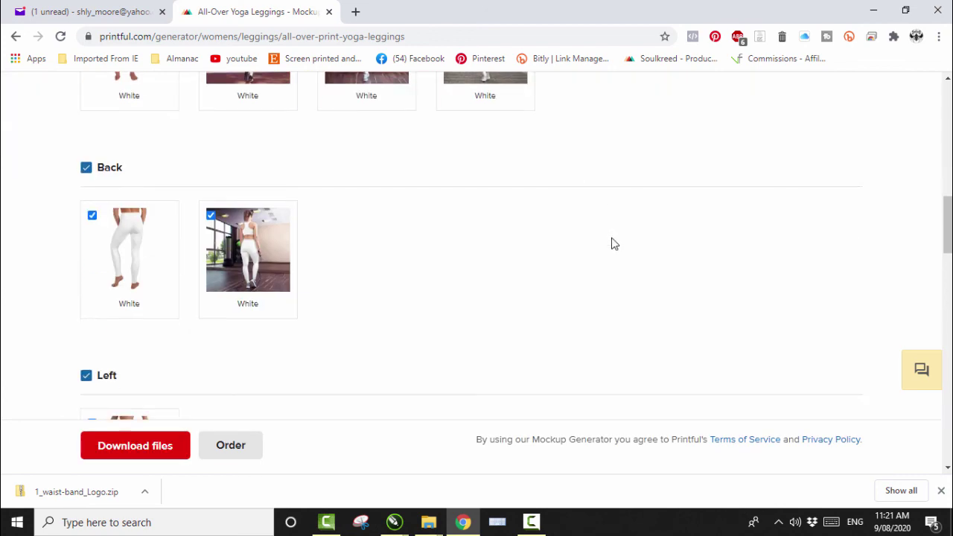
{"action": "scroll", "coordinate": [614, 244], "scroll_direction": "down", "scroll_amount": 10}
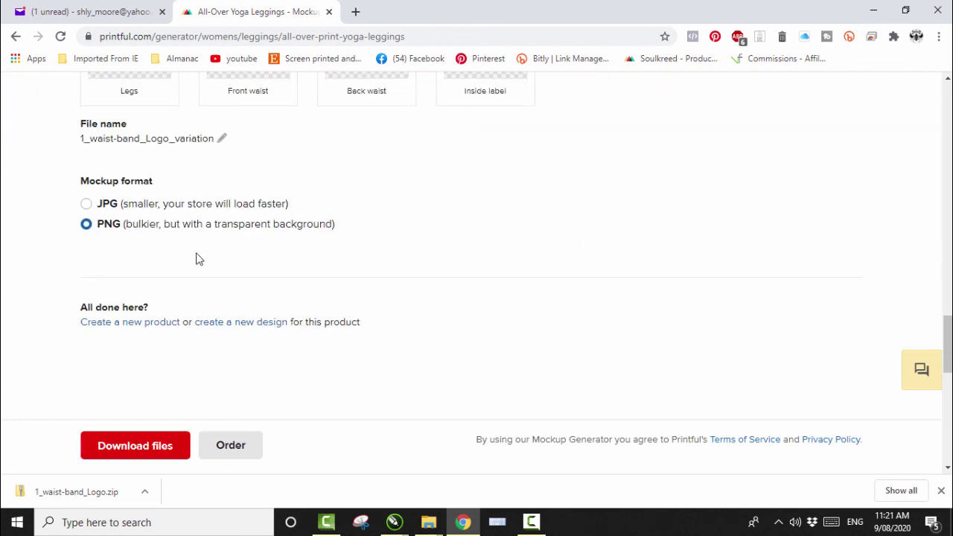
{"action": "left_click", "coordinate": [87, 204]}
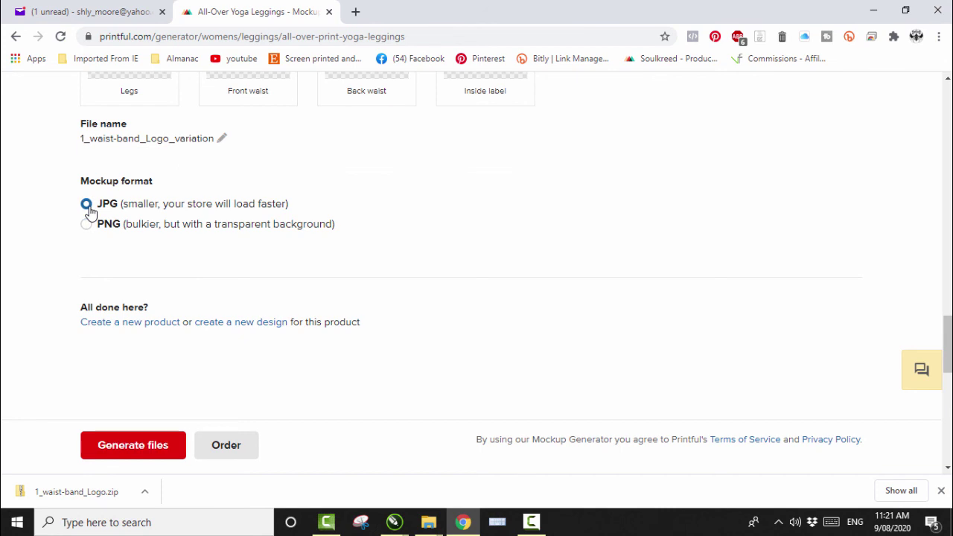
{"action": "left_click", "coordinate": [137, 453]}
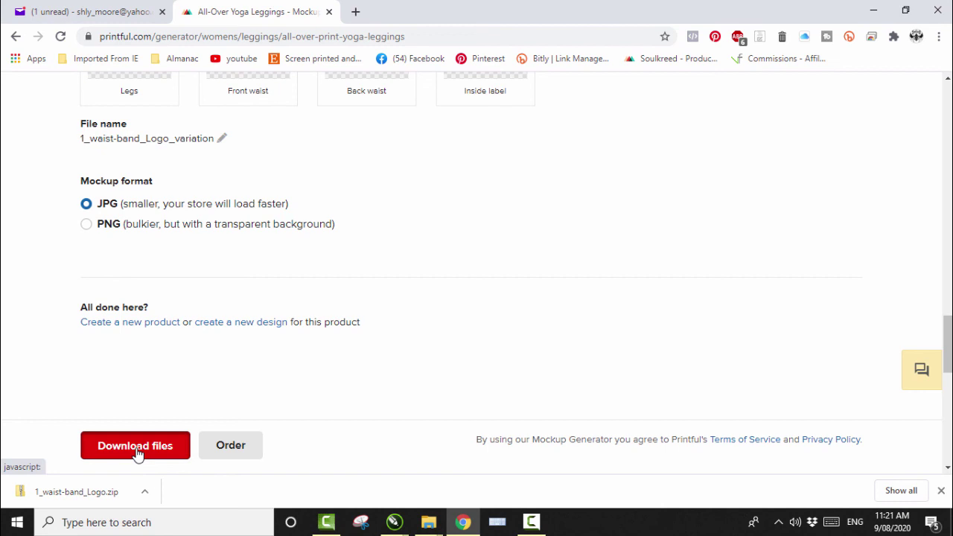
{"action": "left_click", "coordinate": [137, 451]}
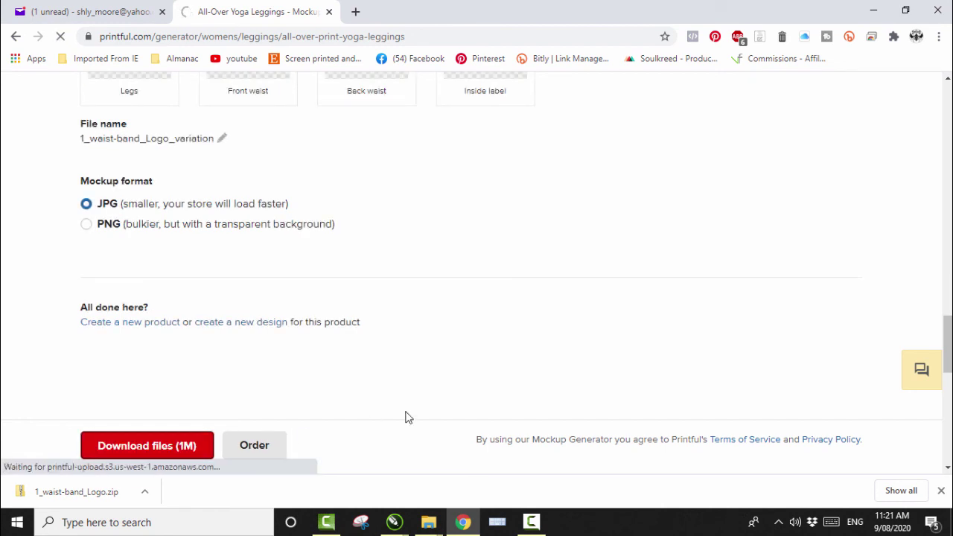
Switch to the Downloads folder in File Explorer and extract the 1_waist-band_Logo zip into its suggested folder.
{"action": "left_click", "coordinate": [530, 522]}
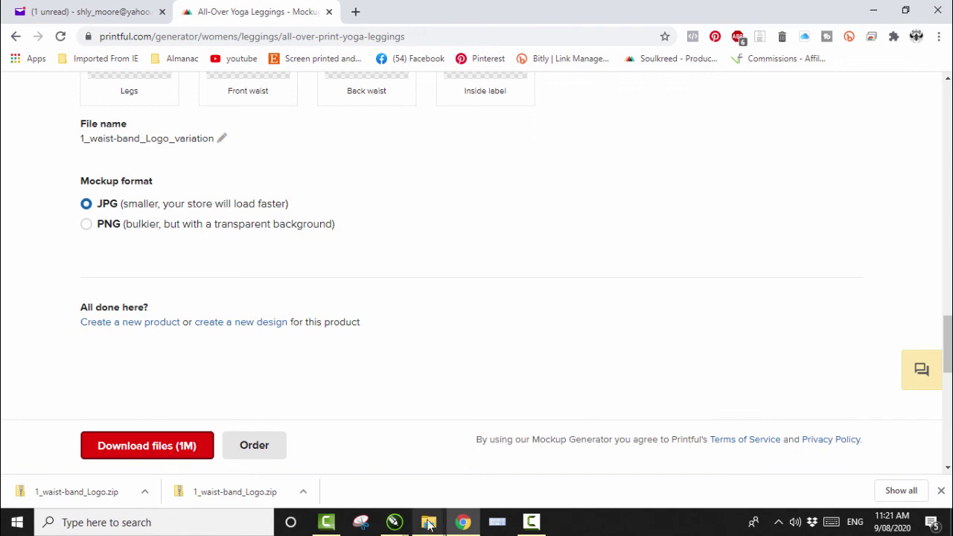
{"action": "mouse_move", "coordinate": [428, 523]}
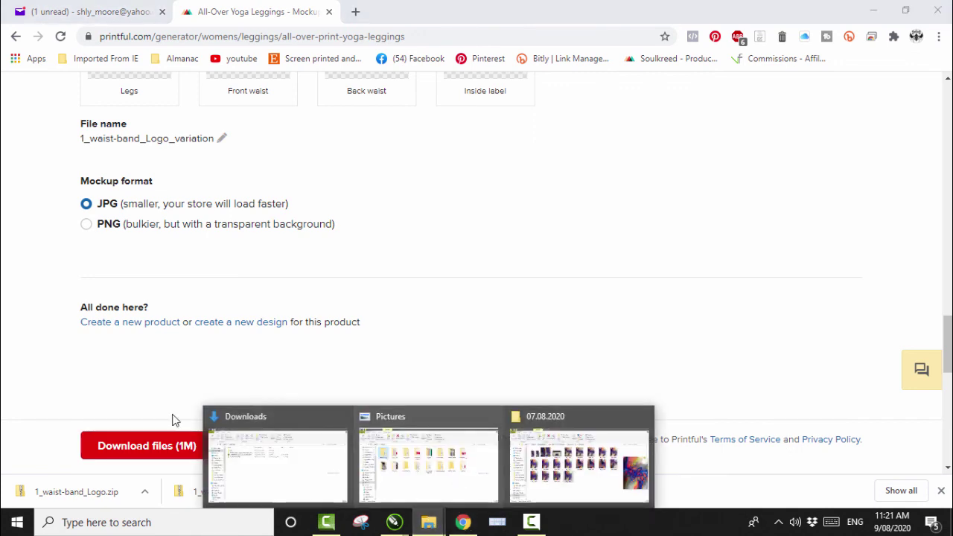
{"action": "left_click", "coordinate": [276, 447]}
{"action": "left_click", "coordinate": [186, 201]}
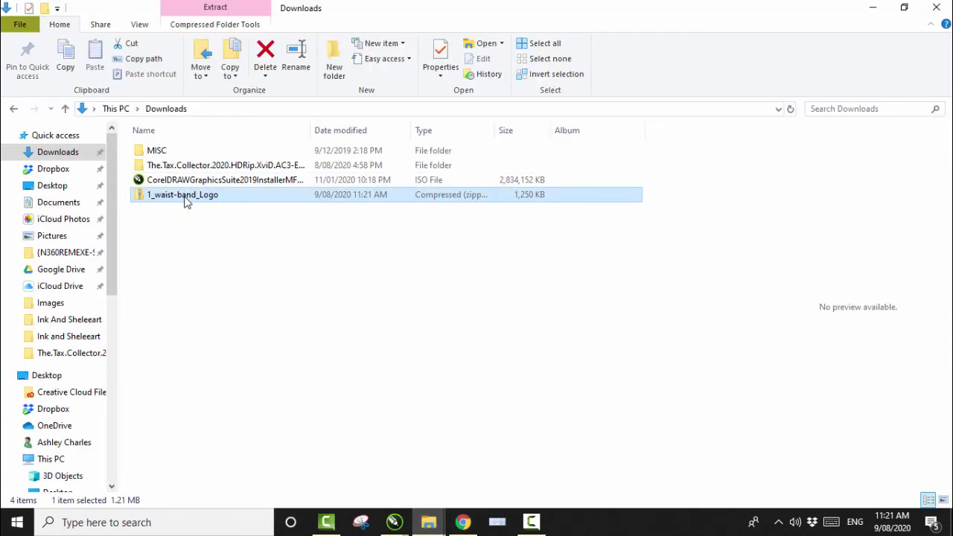
{"action": "right_click", "coordinate": [186, 201]}
{"action": "left_click", "coordinate": [219, 158]}
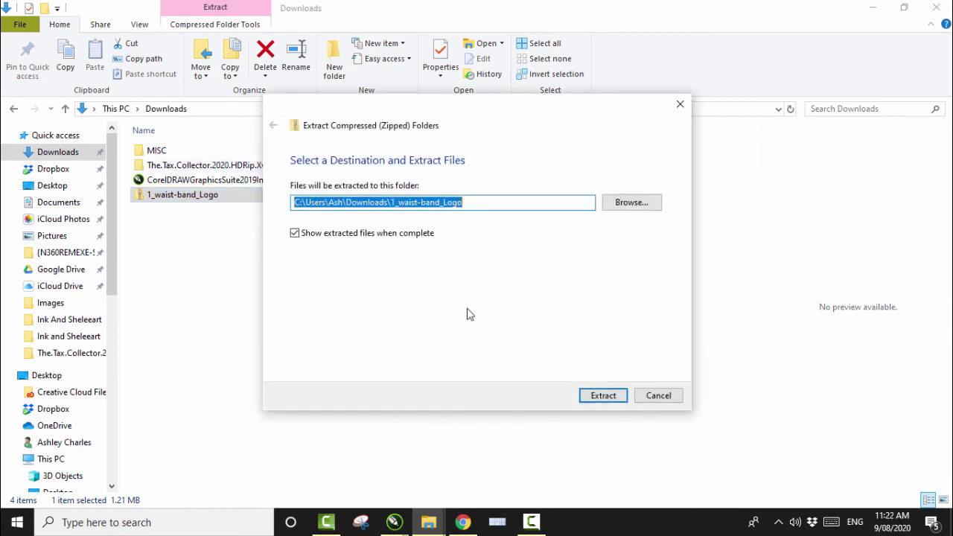
{"action": "left_click", "coordinate": [602, 395]}
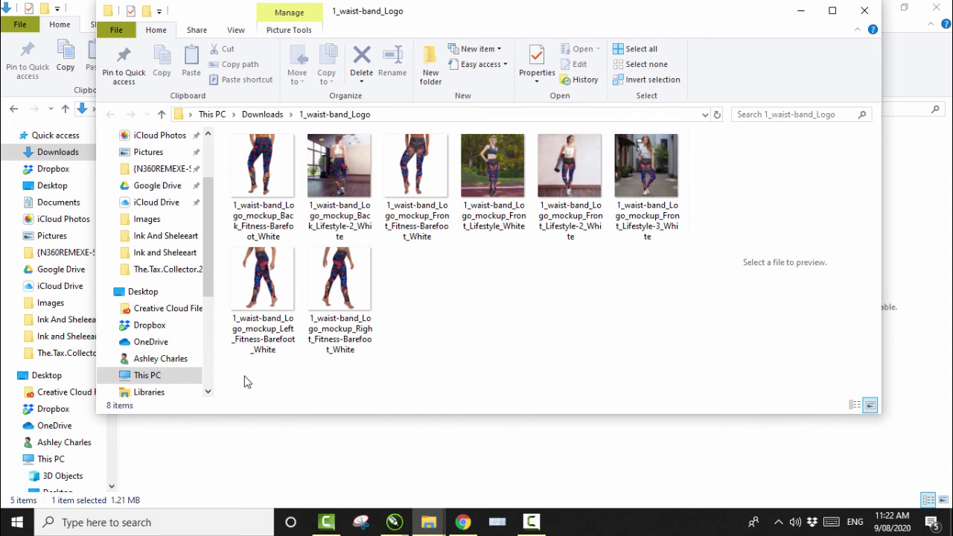
Select all the extracted mockup images and open them in Photos.
{"action": "left_click_drag", "start_coordinate": [231, 365], "coordinate": [634, 168]}
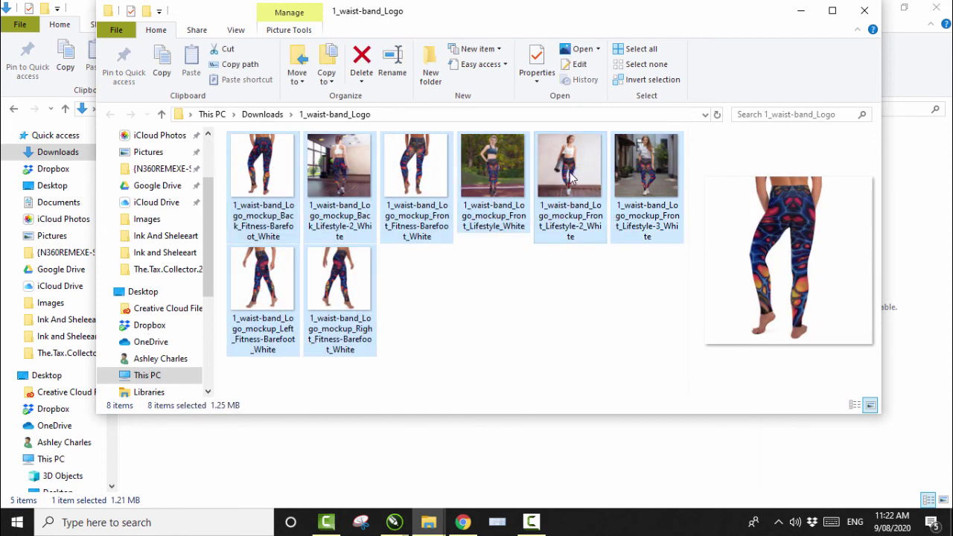
{"action": "right_click", "coordinate": [571, 176]}
{"action": "left_click", "coordinate": [617, 16]}
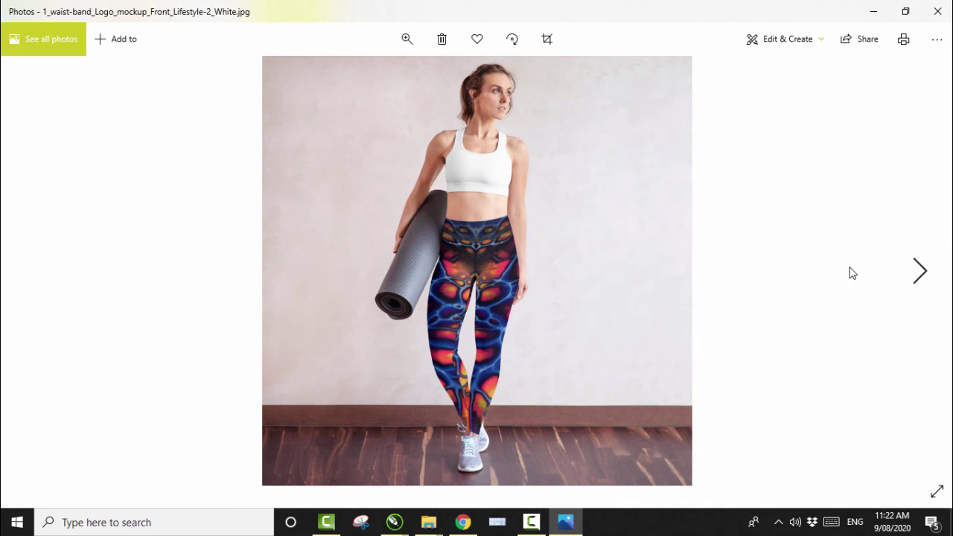
Page through the lifestyle and Fitness Barefoot mockup images to review the leggings' front, sides and back.
{"action": "left_click", "coordinate": [923, 275]}
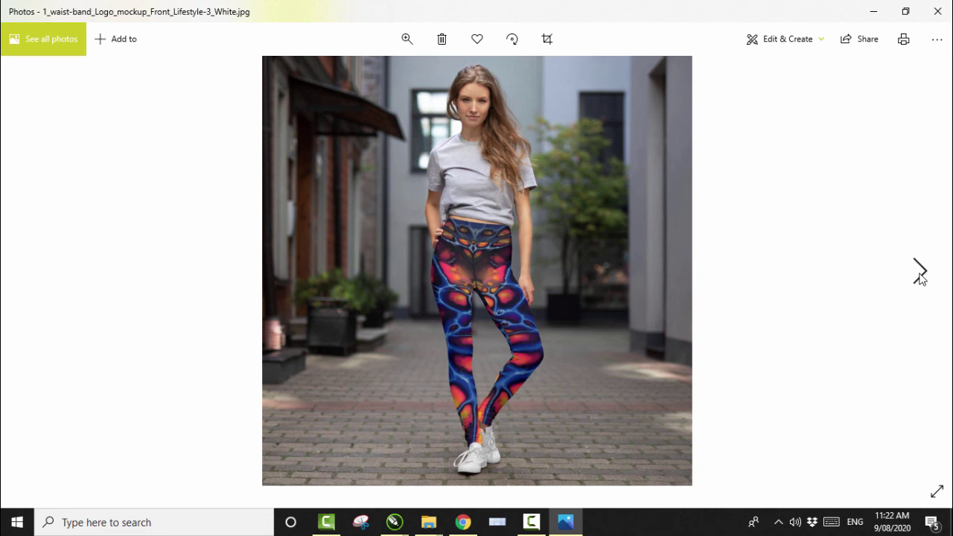
{"action": "left_click", "coordinate": [921, 275]}
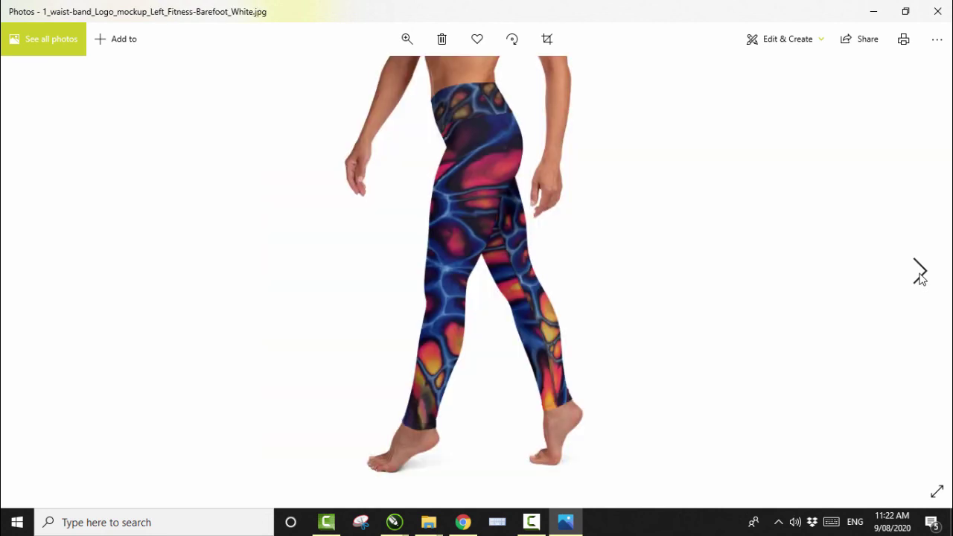
{"action": "left_click", "coordinate": [921, 275]}
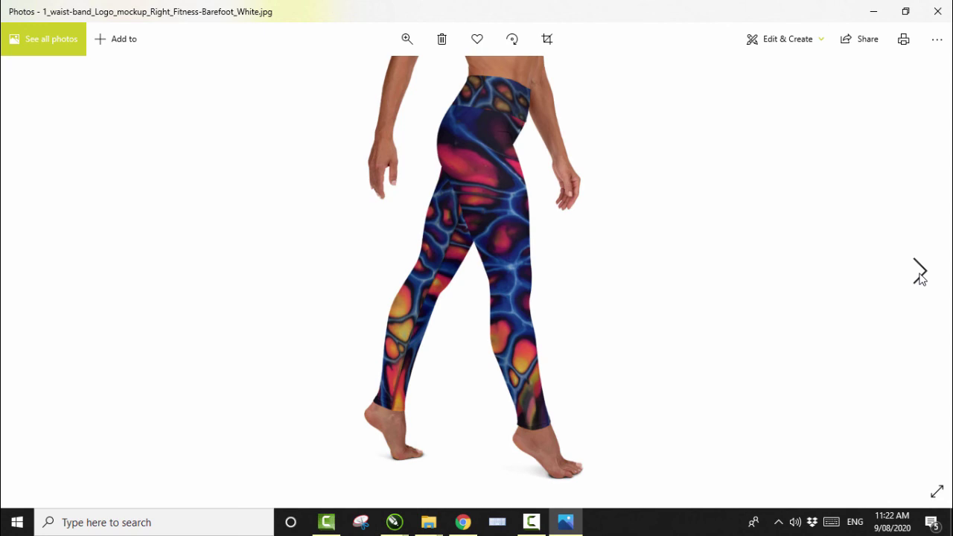
{"action": "left_click", "coordinate": [921, 275]}
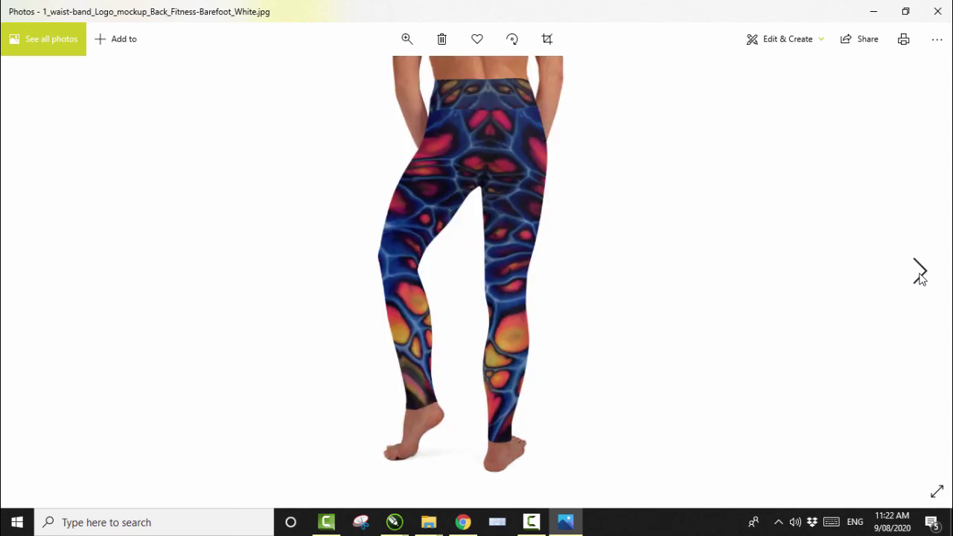
{"action": "left_click", "coordinate": [920, 275]}
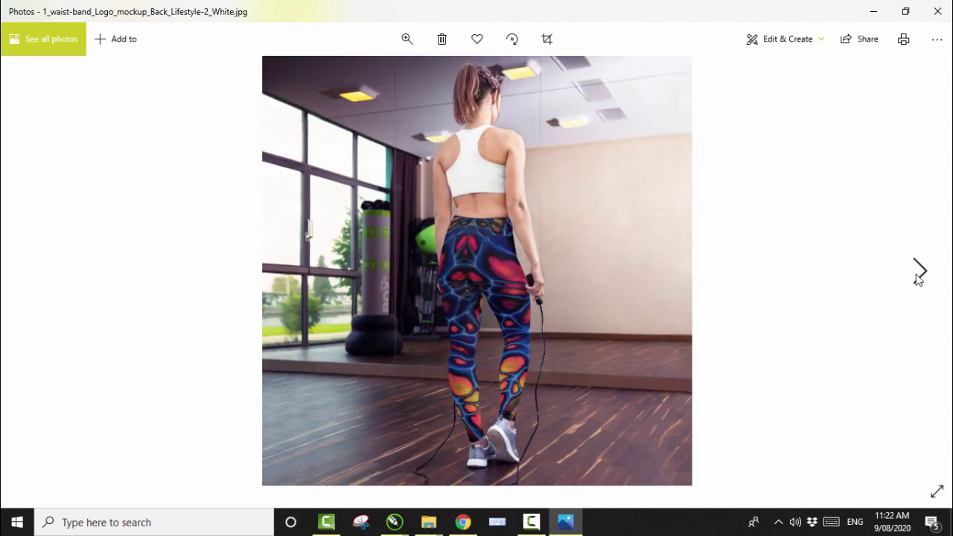
{"action": "left_click", "coordinate": [921, 274]}
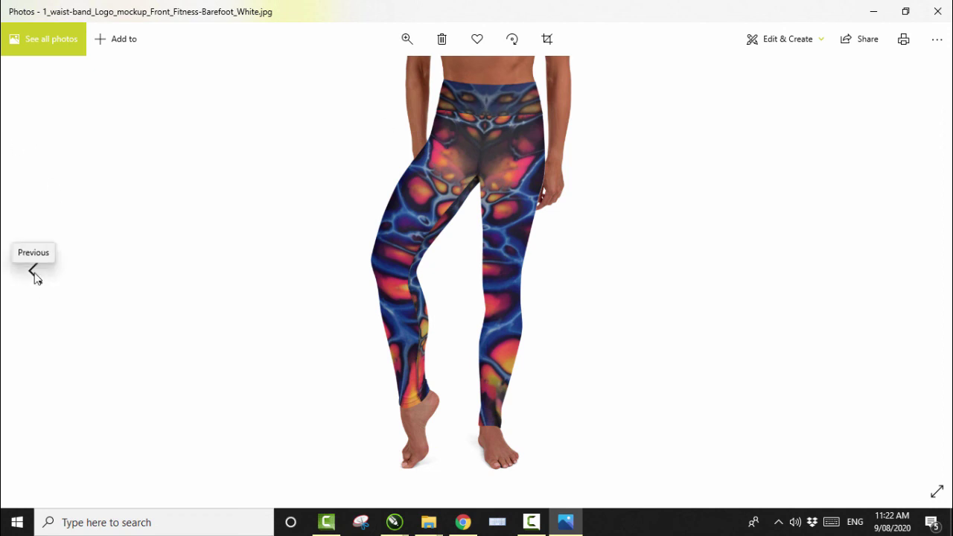
Page back to the Fitness Barefoot back-view mockup, close Photos and maximize the extracted 1_waist-band_Logo folder window.
{"action": "left_click", "coordinate": [34, 271]}
{"action": "left_click", "coordinate": [34, 273]}
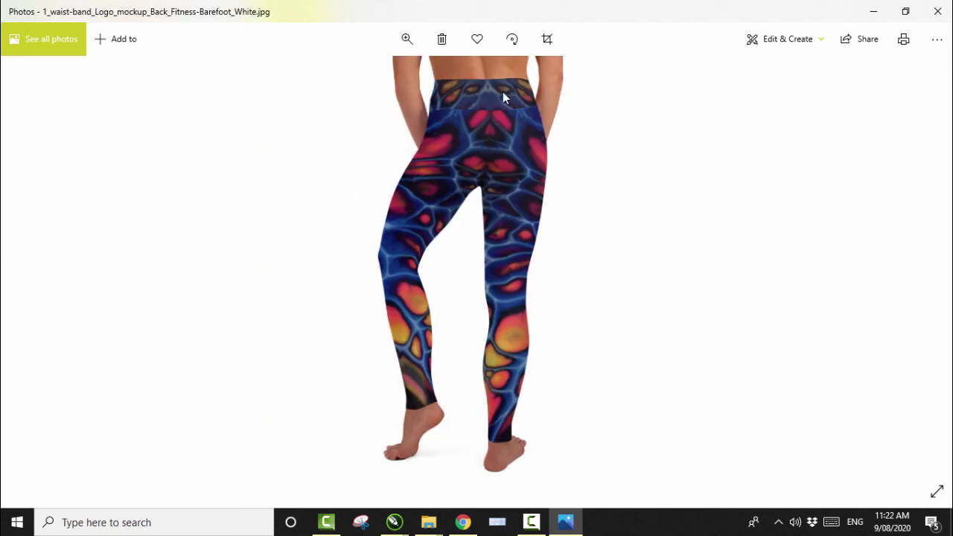
{"action": "left_click", "coordinate": [940, 14]}
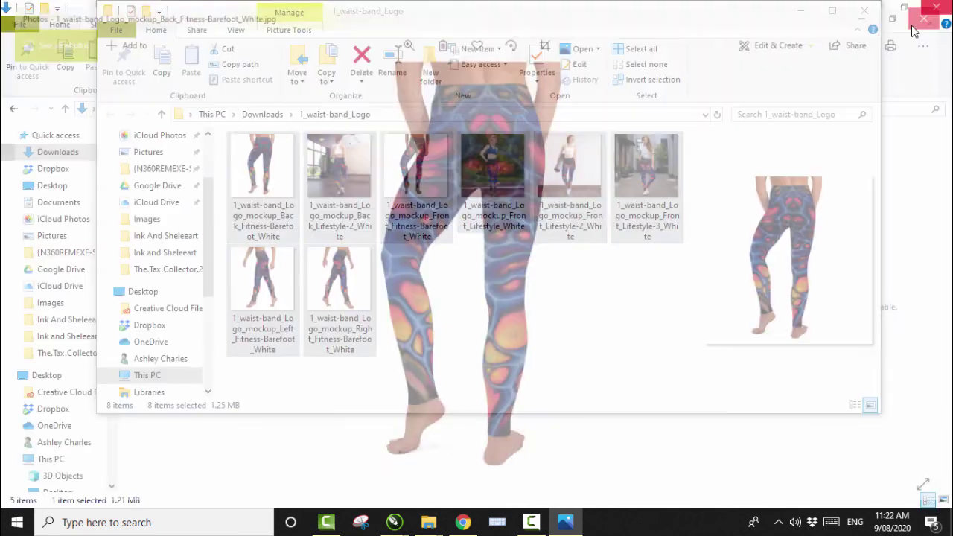
{"action": "left_click", "coordinate": [832, 10]}
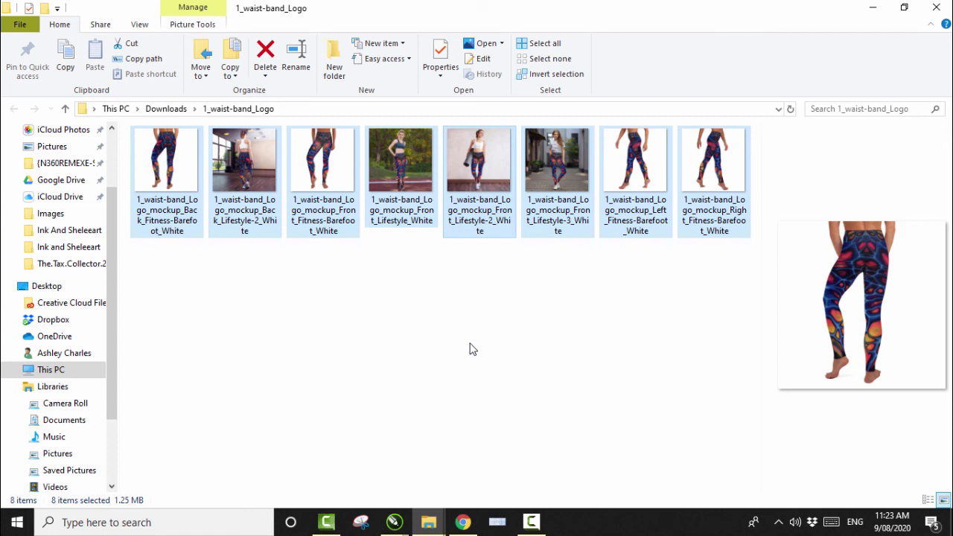
Switch to the Untitled-2 document in CorelDRAW and zoom in on the mirrored fluid art bitmap to review it.
{"action": "left_click", "coordinate": [397, 523]}
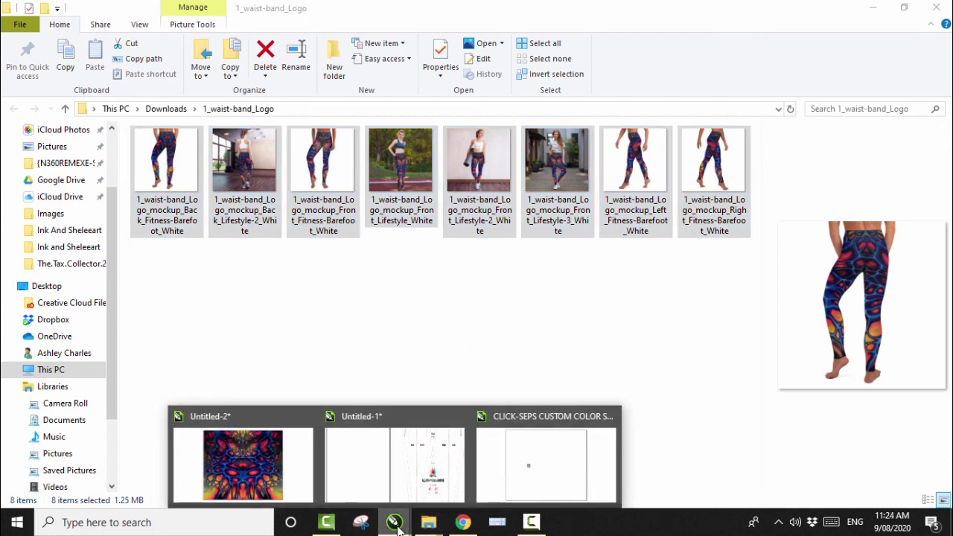
{"action": "left_click", "coordinate": [259, 477]}
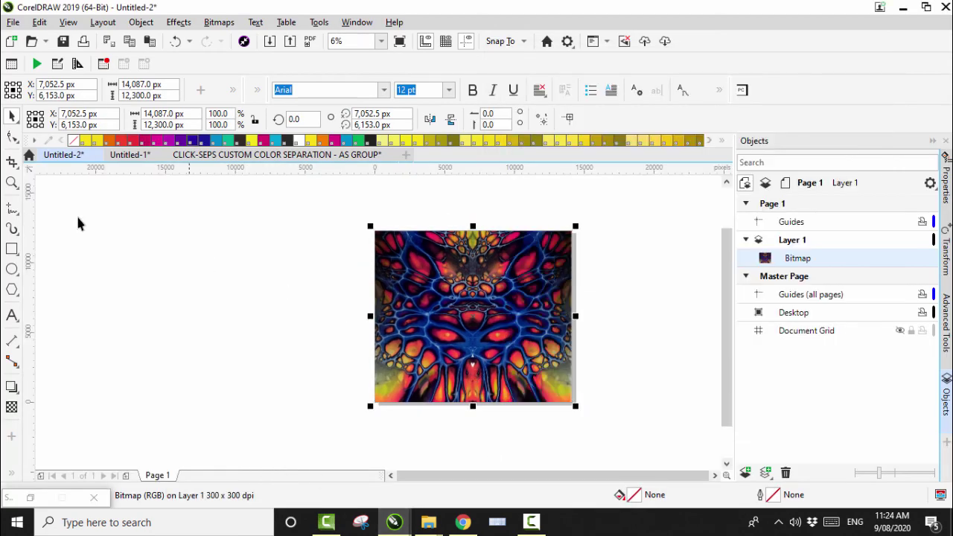
{"action": "left_click", "coordinate": [12, 182]}
{"action": "left_click_drag", "start_coordinate": [365, 227], "coordinate": [592, 416]}
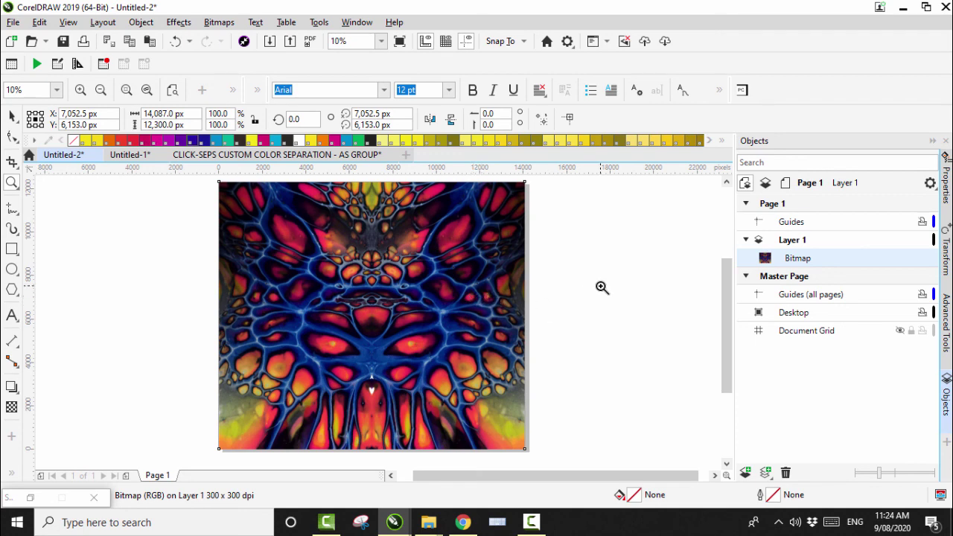
{"action": "left_click", "coordinate": [532, 522]}
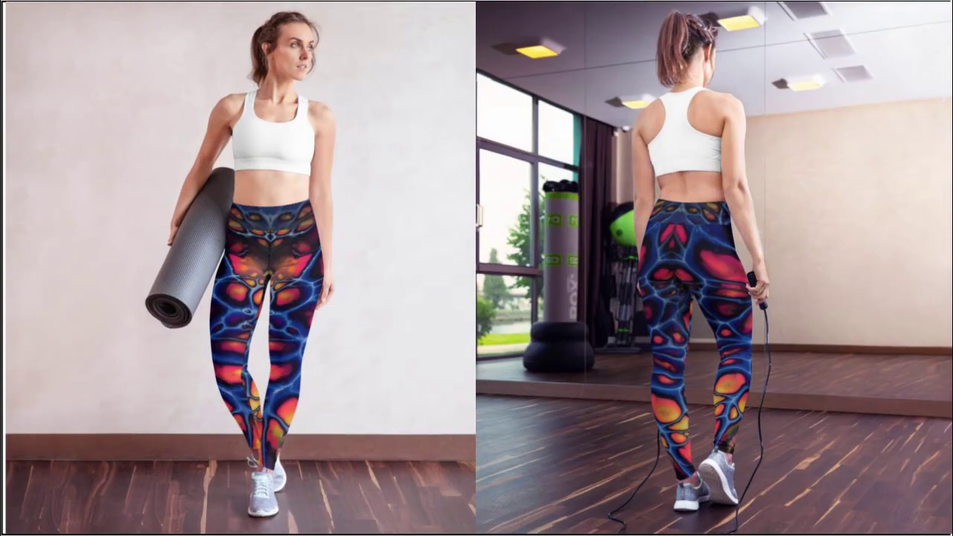